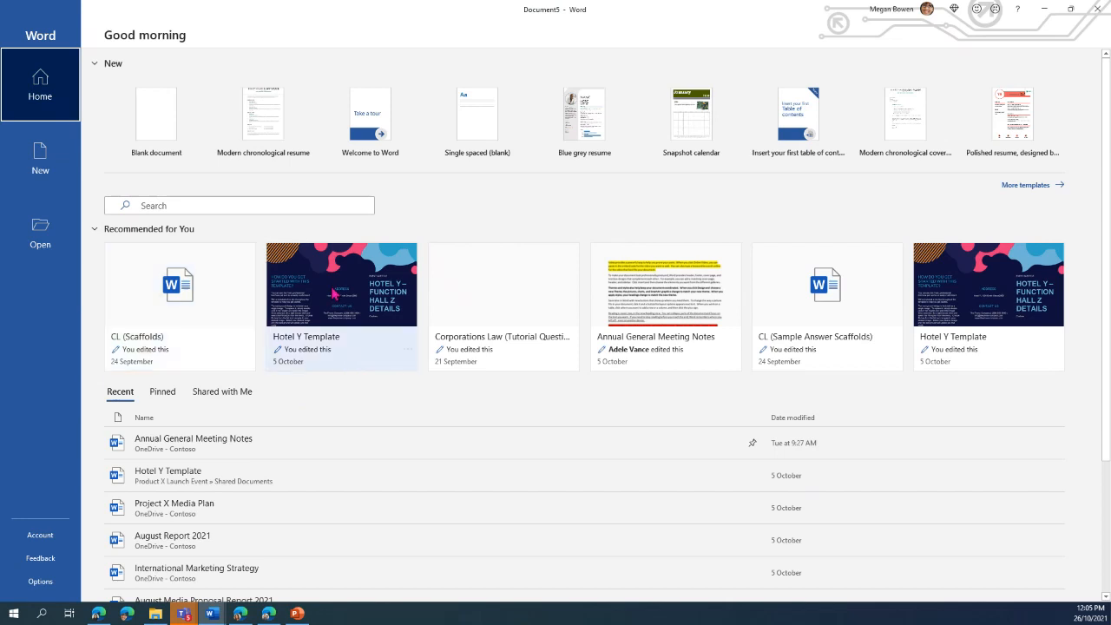
Review the recently used documents and display the list of pinned ones.
{"action": "scroll", "coordinate": [328, 295], "scroll_direction": "down", "scroll_amount": 1}
{"action": "scroll", "coordinate": [326, 286], "scroll_direction": "down", "scroll_amount": 2}
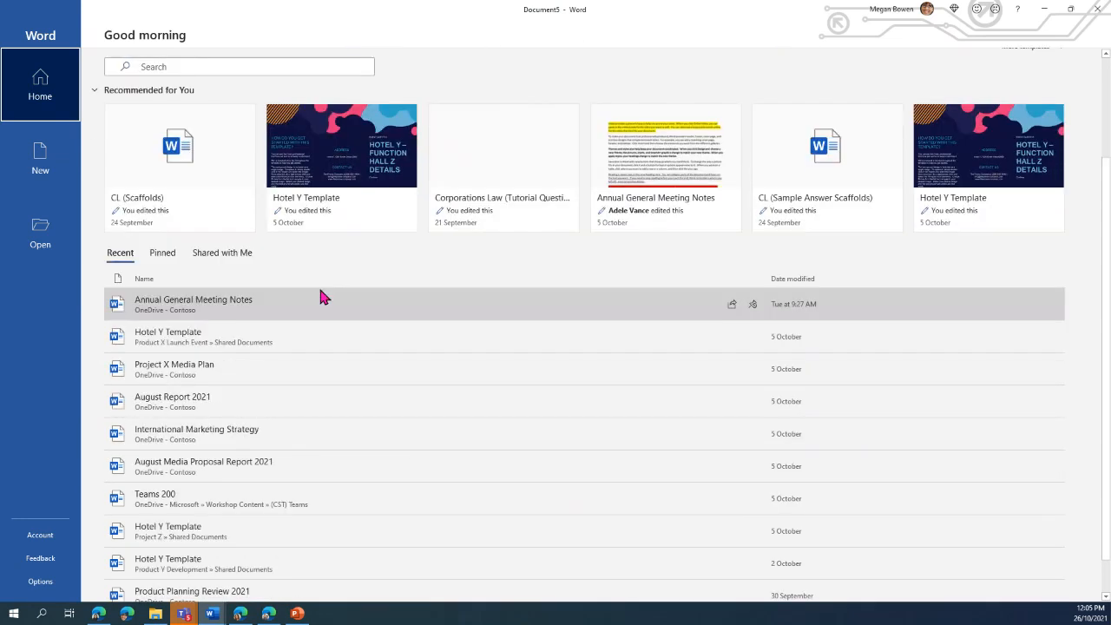
{"action": "scroll", "coordinate": [243, 314], "scroll_direction": "down", "scroll_amount": 1}
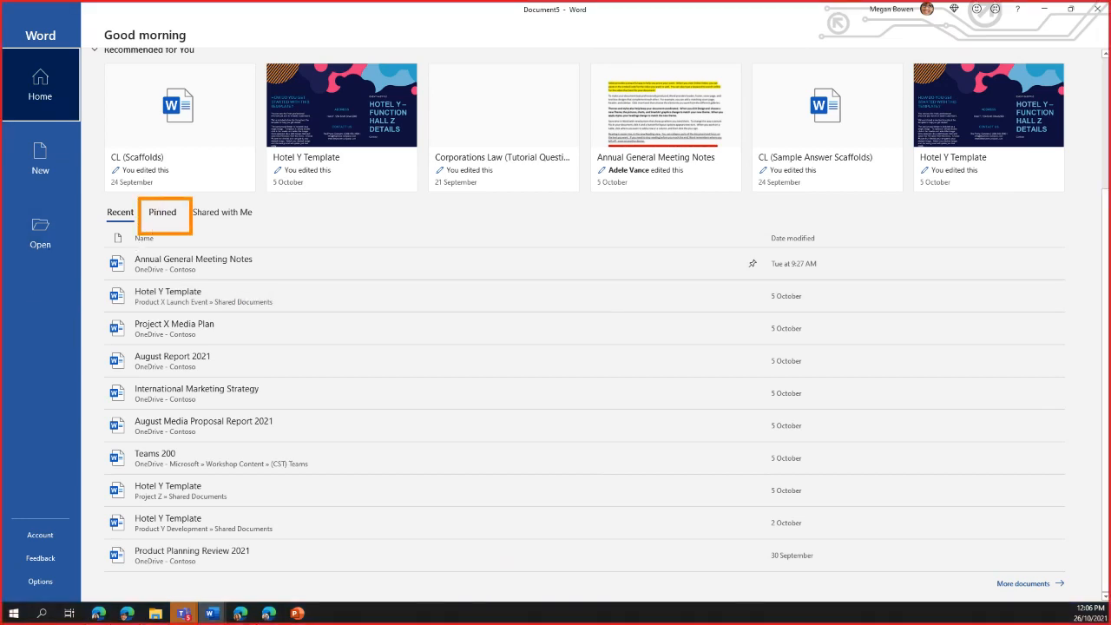
{"action": "left_click", "coordinate": [163, 214]}
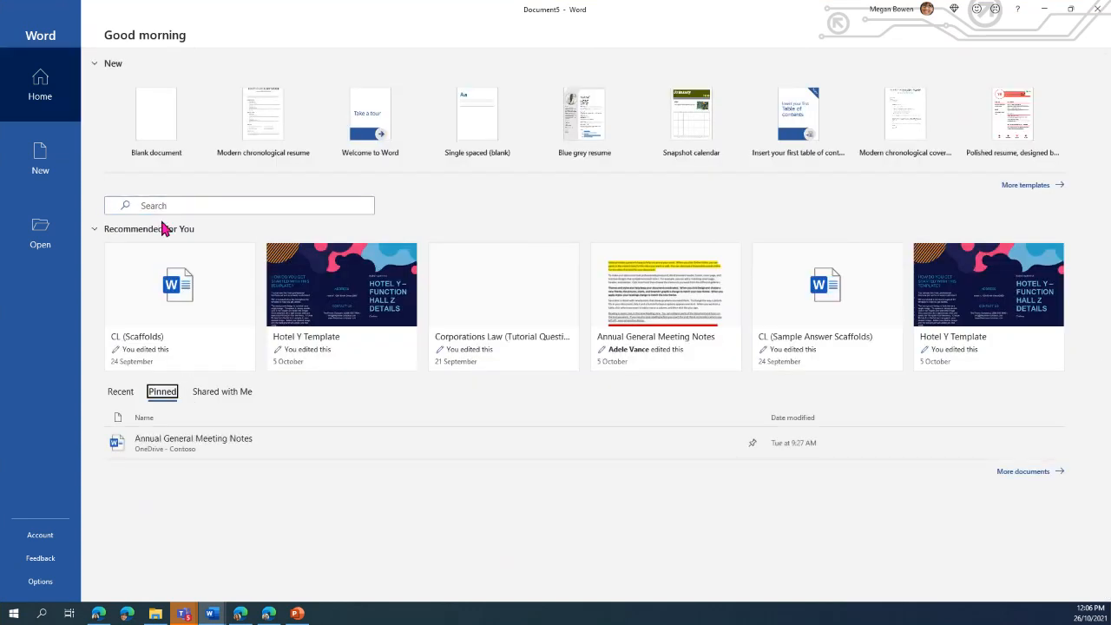
Pin the recent Hotel Y Template from Product X Launch Event, check the pinned documents and return to the recent ones.
{"action": "left_click", "coordinate": [120, 396]}
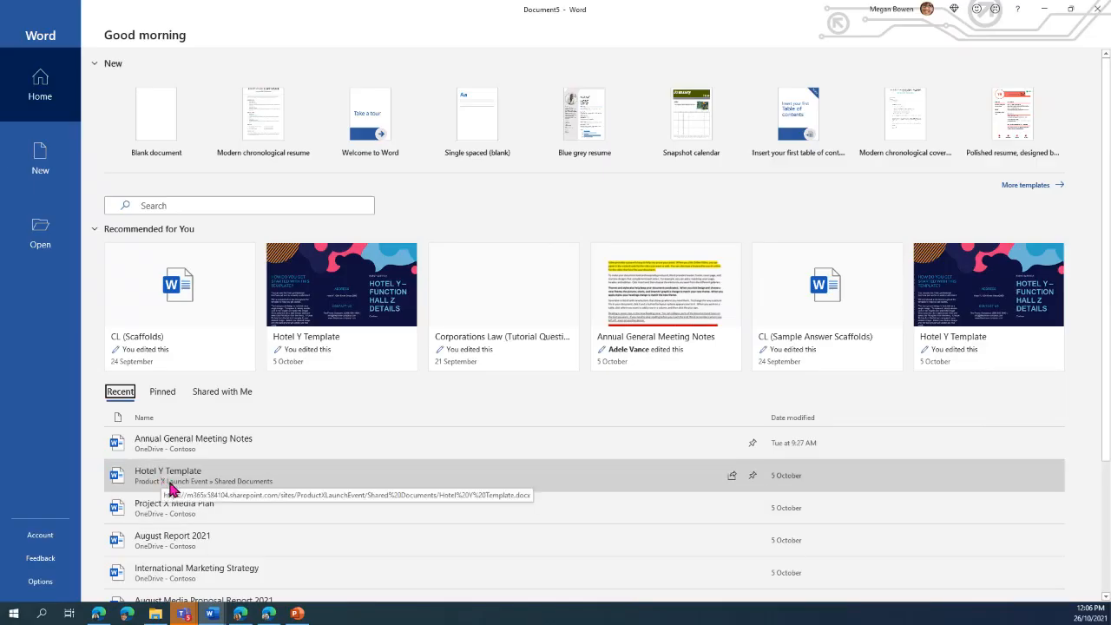
{"action": "left_click", "coordinate": [753, 478]}
{"action": "scroll", "coordinate": [769, 495], "scroll_direction": "down", "scroll_amount": 2}
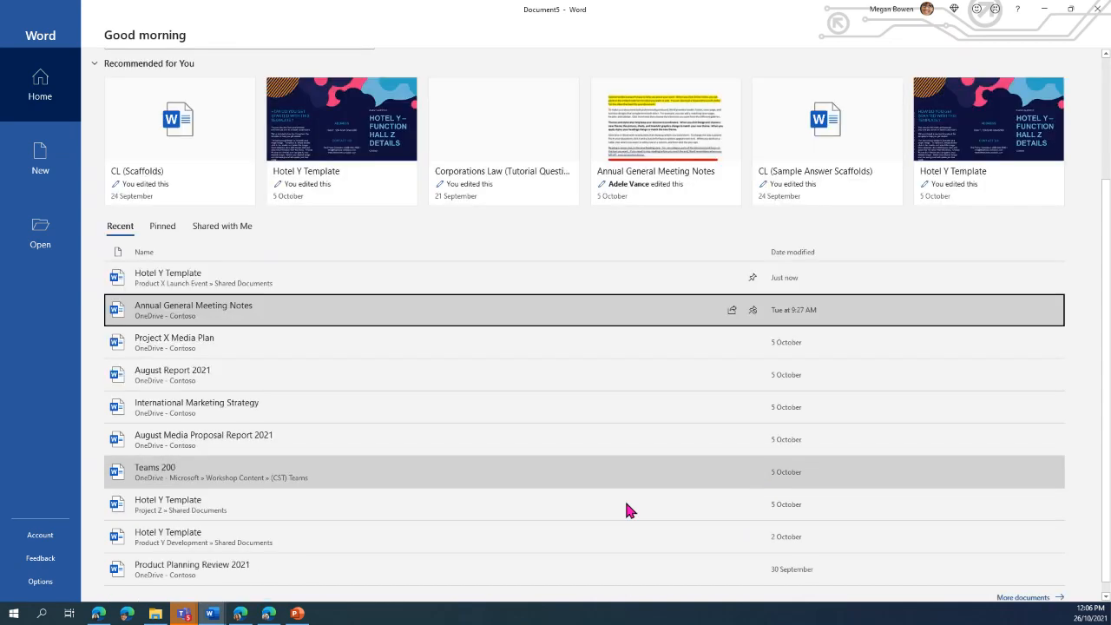
{"action": "left_click", "coordinate": [162, 227]}
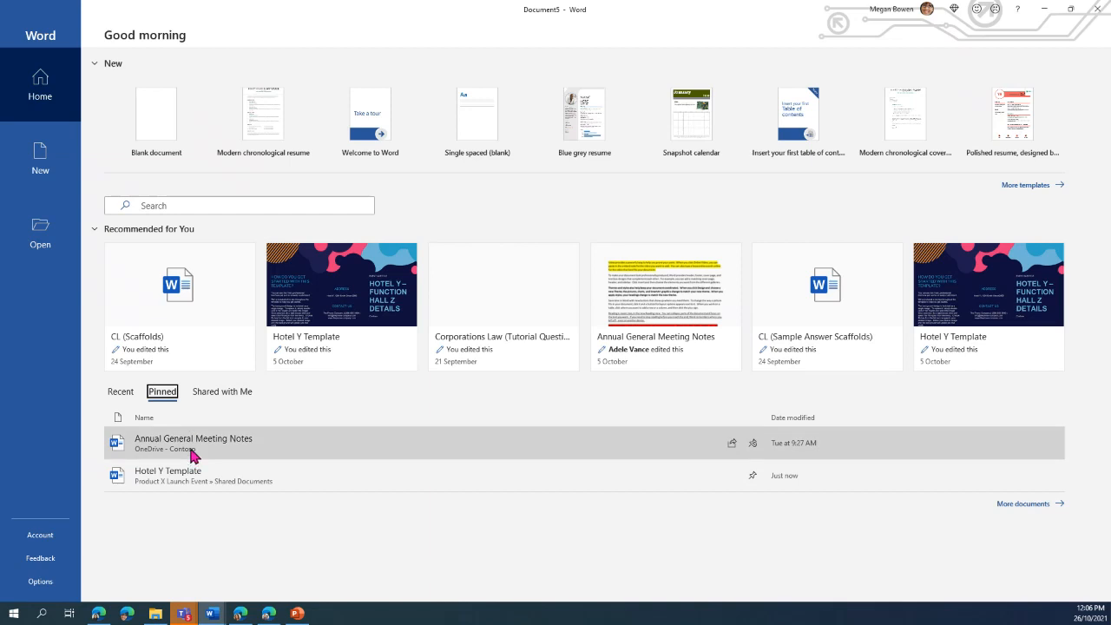
{"action": "left_click", "coordinate": [120, 395]}
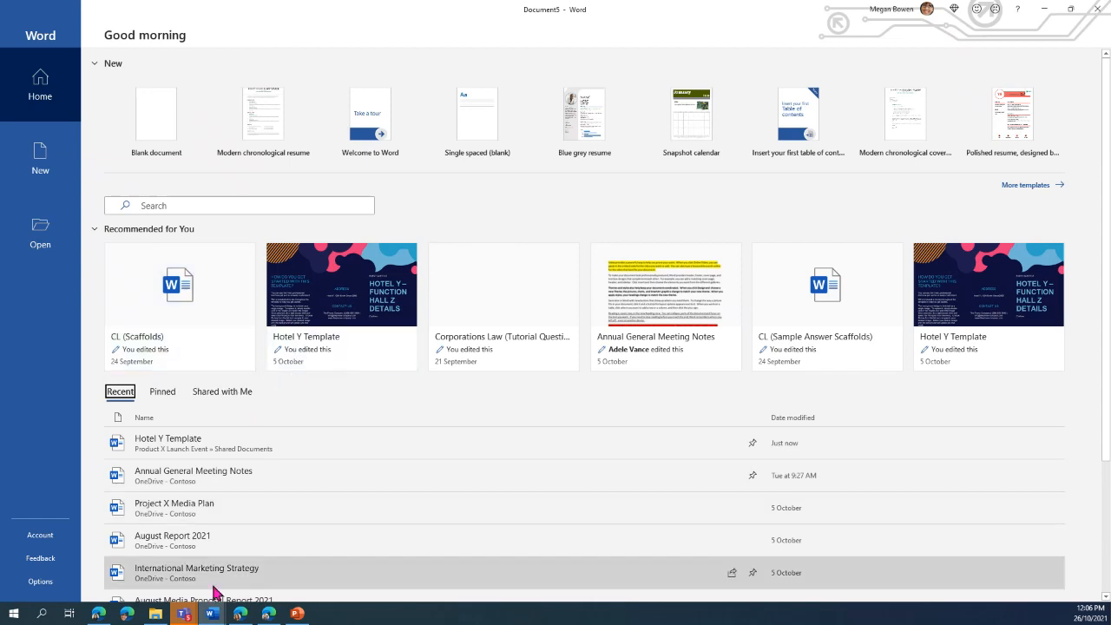
Pin the first recent Hotel Y Template to Word's list of files on the Windows taskbar.
{"action": "mouse_move", "coordinate": [218, 616]}
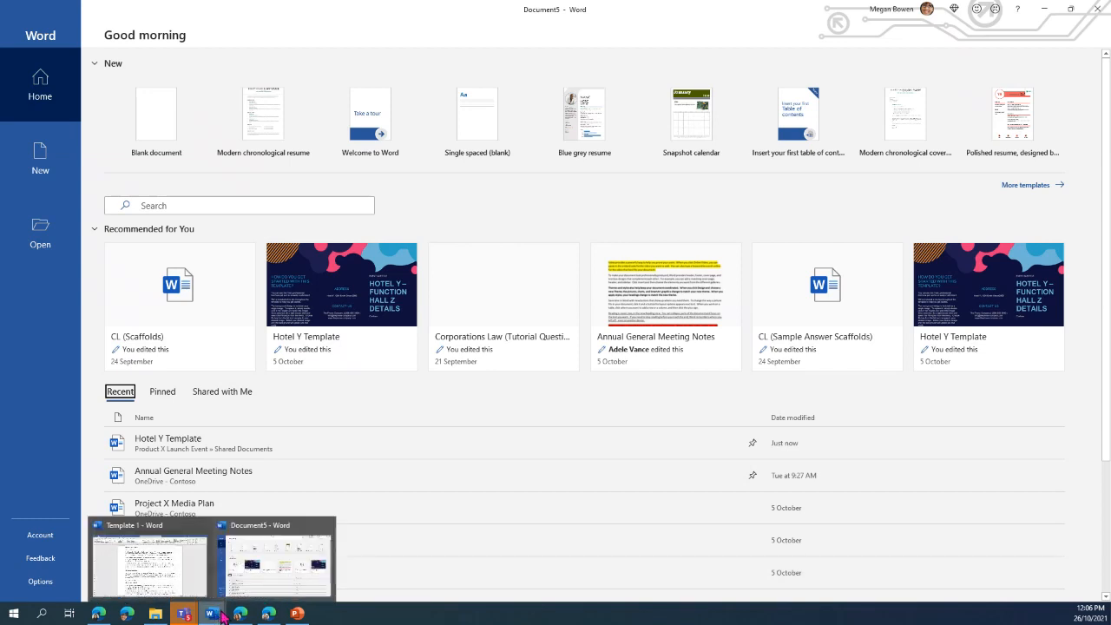
{"action": "right_click", "coordinate": [218, 616]}
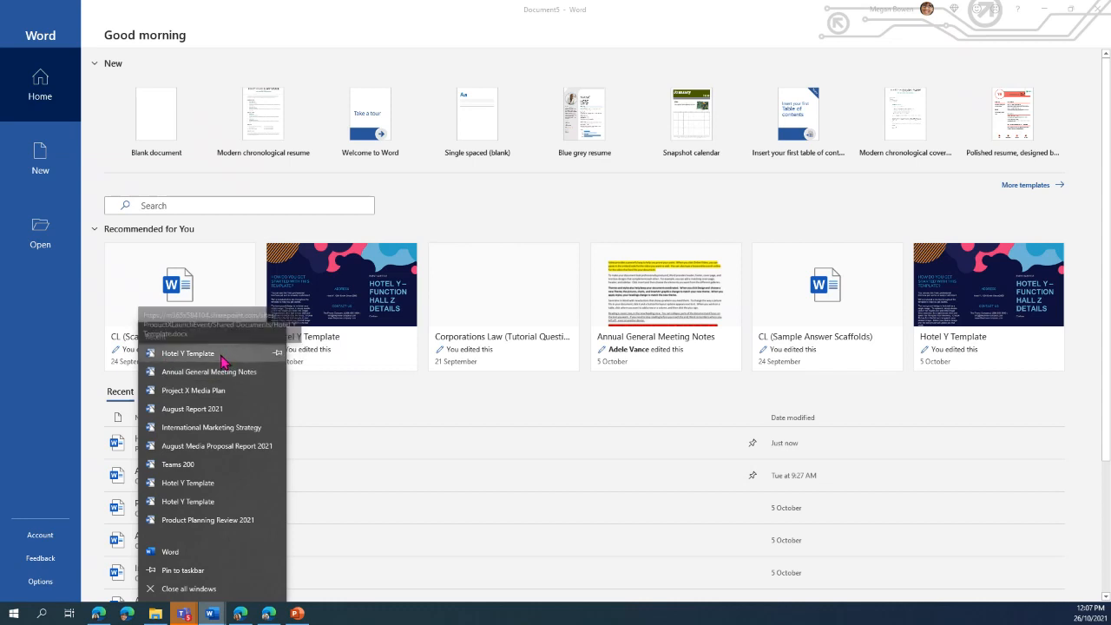
{"action": "left_click", "coordinate": [213, 615]}
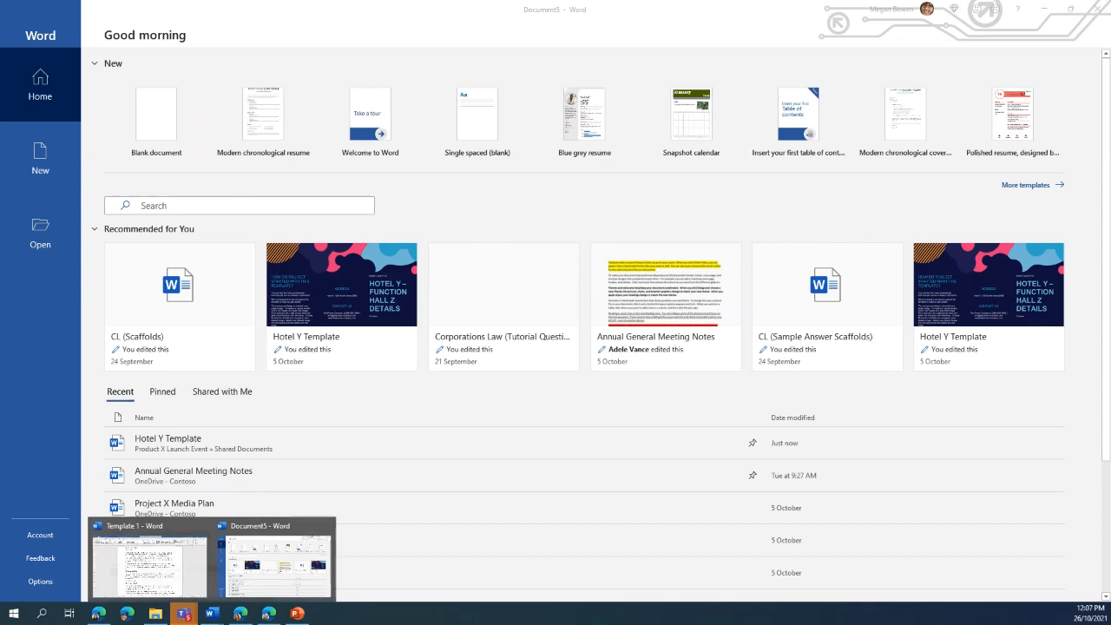
{"action": "right_click", "coordinate": [211, 613]}
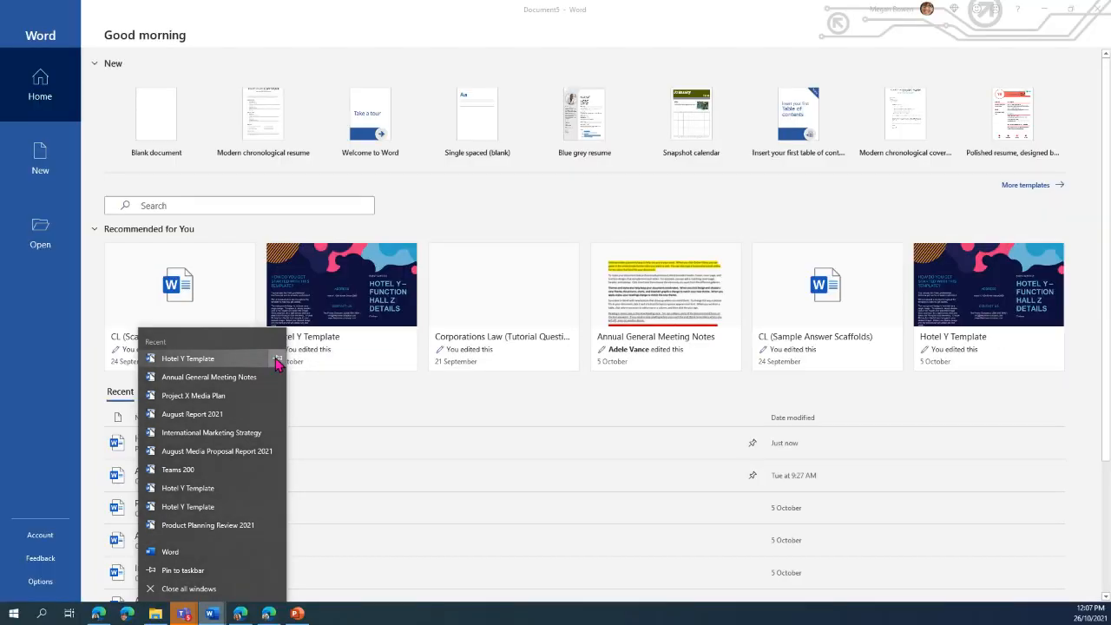
{"action": "left_click", "coordinate": [277, 362]}
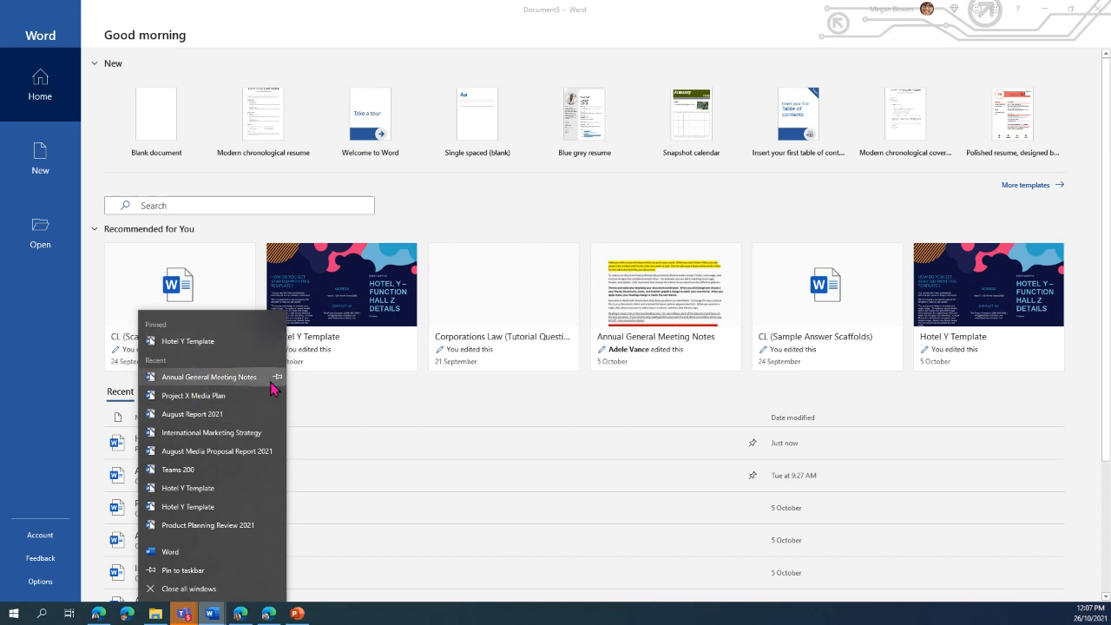
{"action": "left_click", "coordinate": [350, 402]}
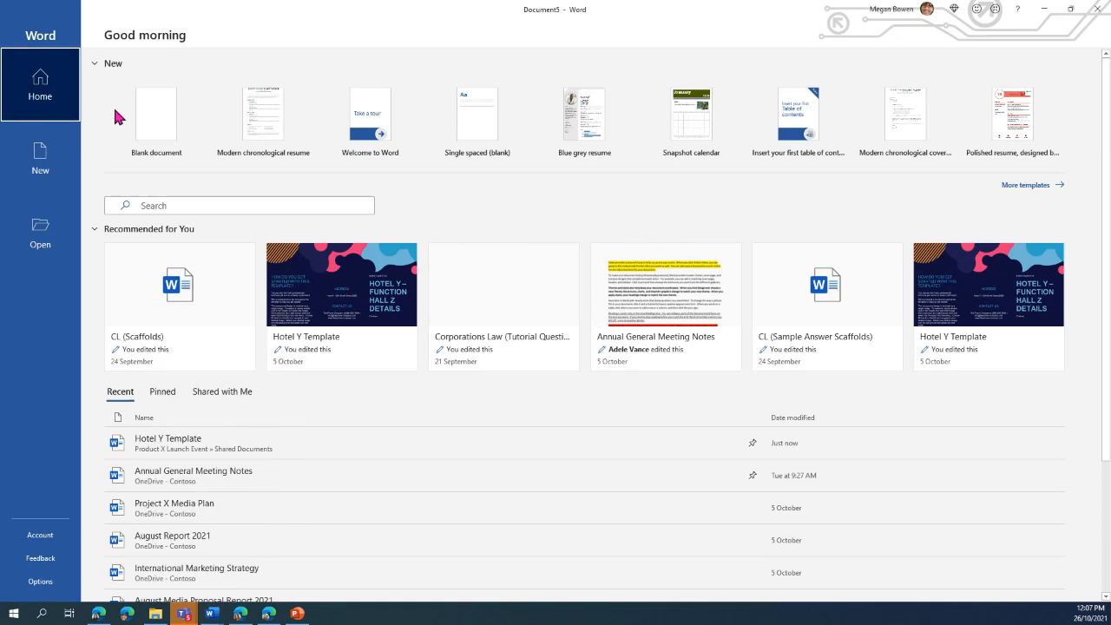
Browse the Office templates and suggested template searches available for creating a new document.
{"action": "left_click", "coordinate": [71, 173]}
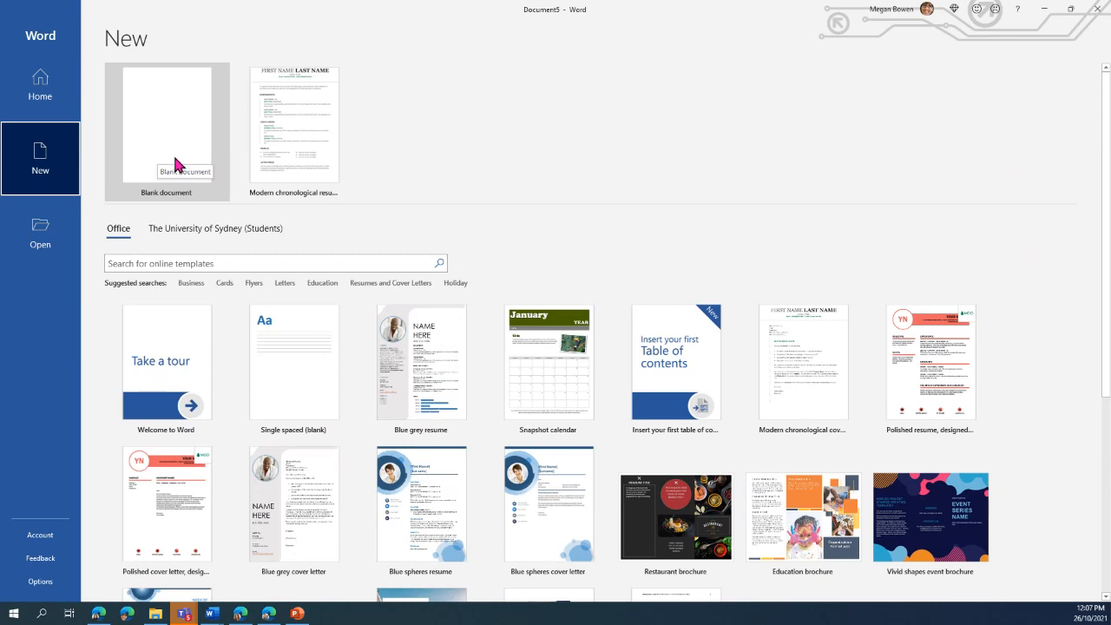
{"action": "scroll", "coordinate": [349, 396], "scroll_direction": "down", "scroll_amount": 6}
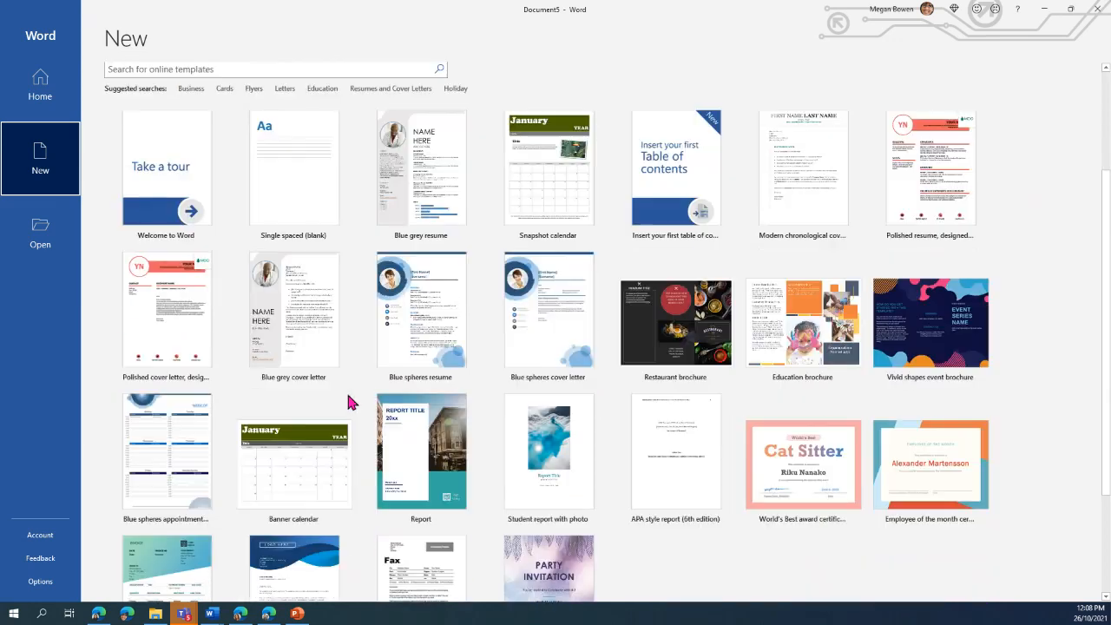
{"action": "scroll", "coordinate": [694, 243], "scroll_direction": "up", "scroll_amount": 3}
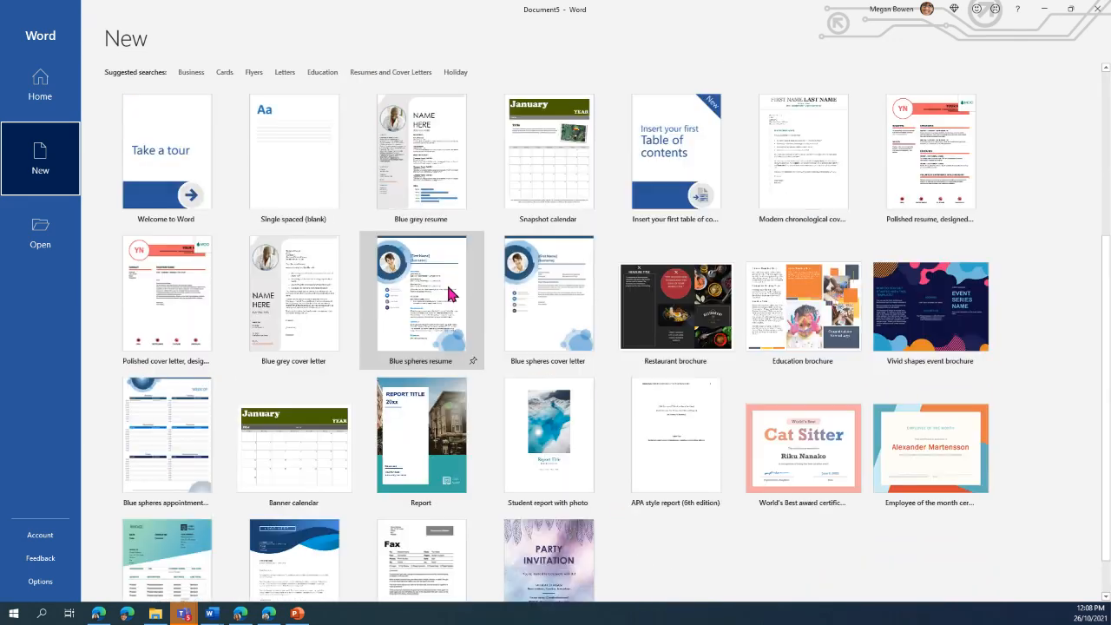
{"action": "scroll", "coordinate": [633, 408], "scroll_direction": "up", "scroll_amount": 4}
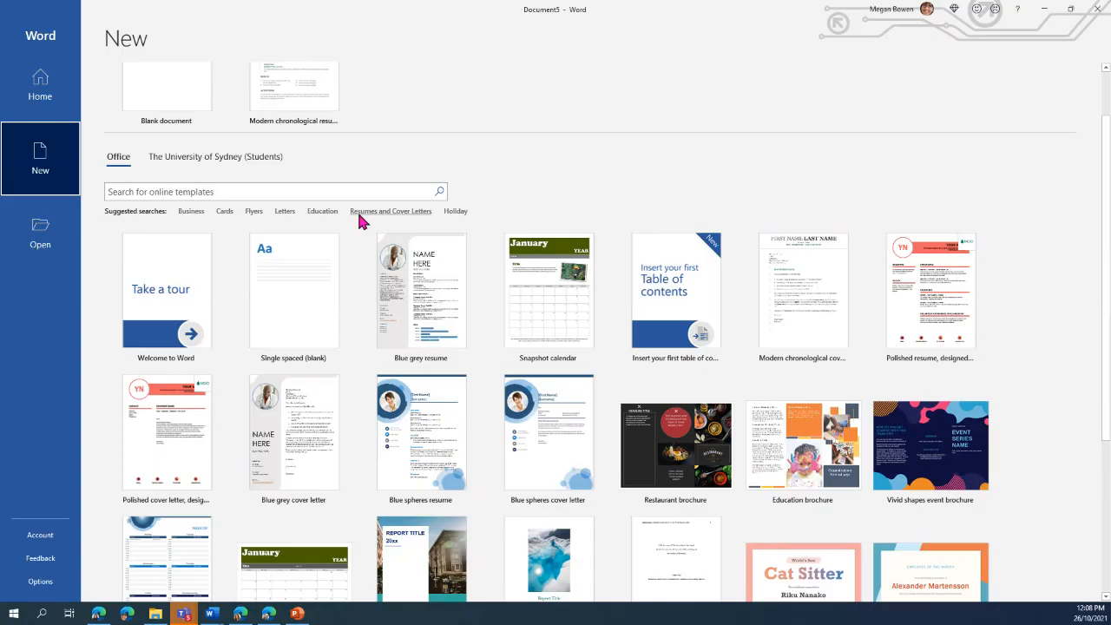
View the places a document can be opened from, including This PC, Add a Place and Browse.
{"action": "left_click", "coordinate": [56, 247]}
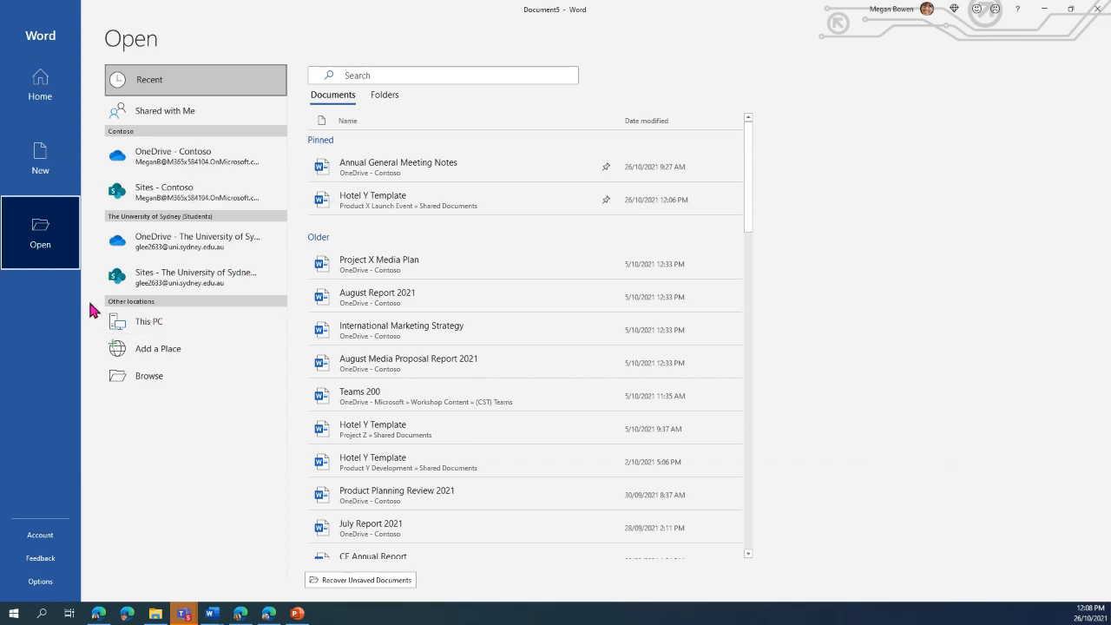
{"action": "key", "text": "ctrl+2"}
{"action": "left_click_drag", "start_coordinate": [90, 289], "coordinate": [302, 409]}
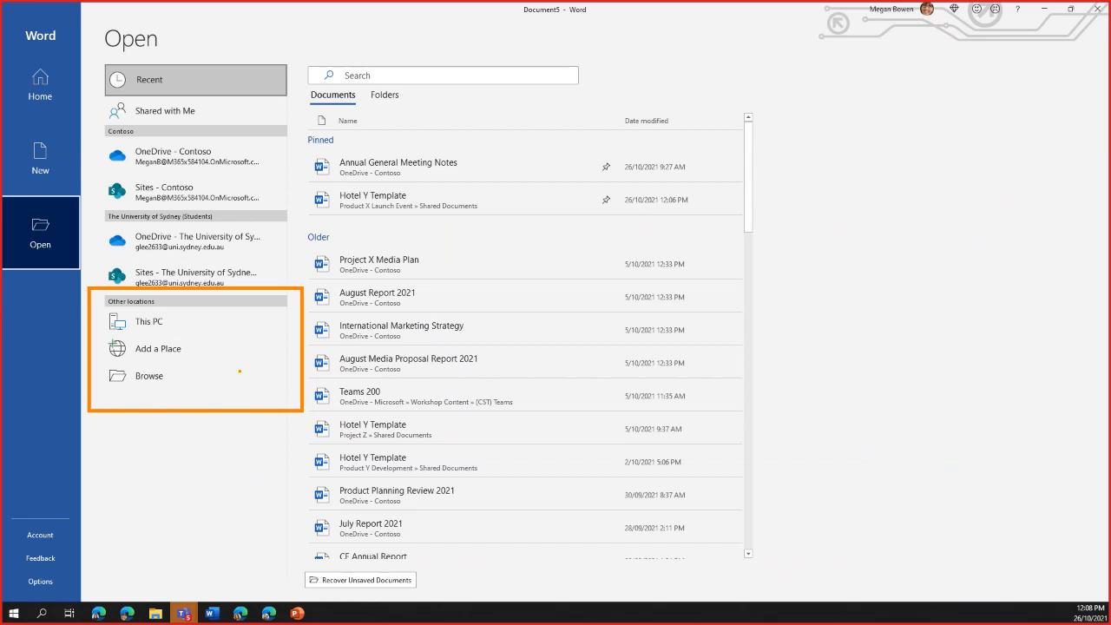
{"action": "key", "text": "Escape"}
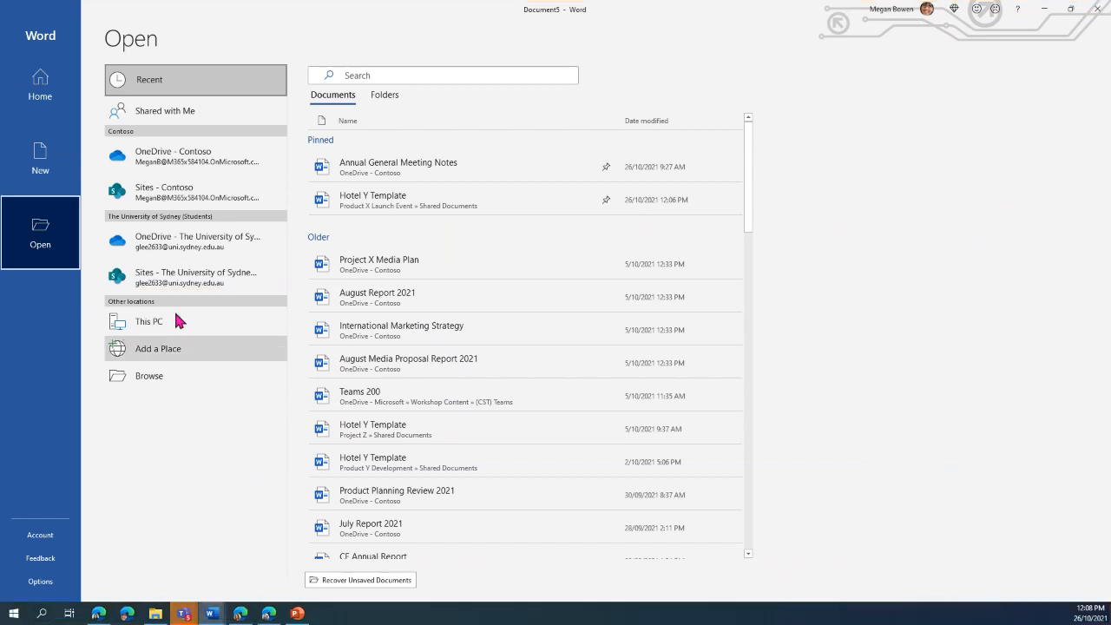
Return to the start page and create a blank document.
{"action": "left_click", "coordinate": [40, 91]}
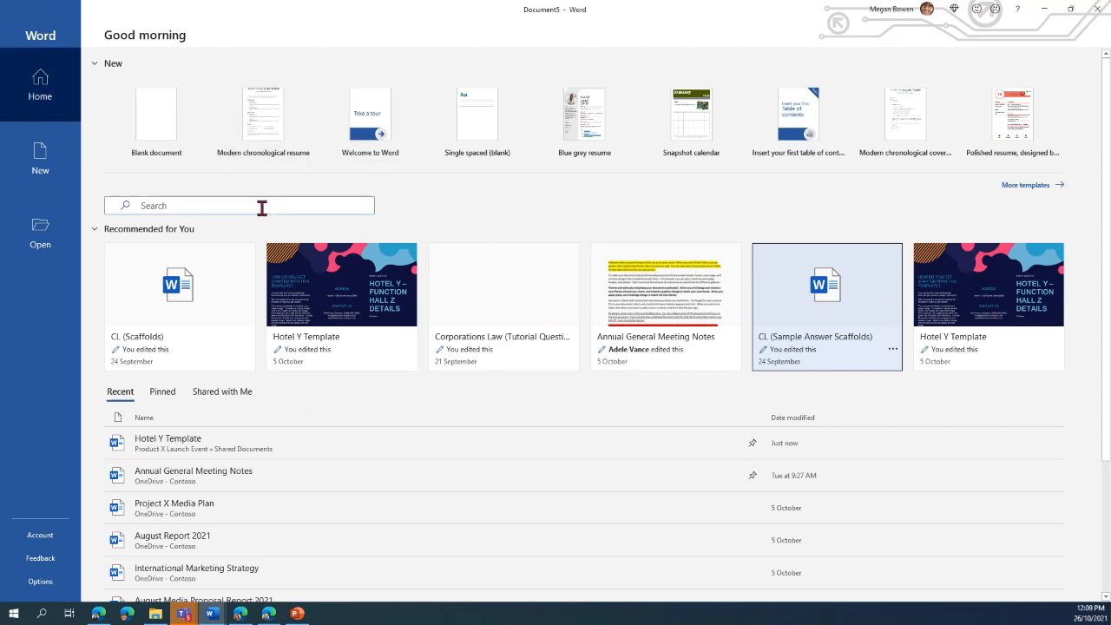
{"action": "left_click", "coordinate": [163, 118]}
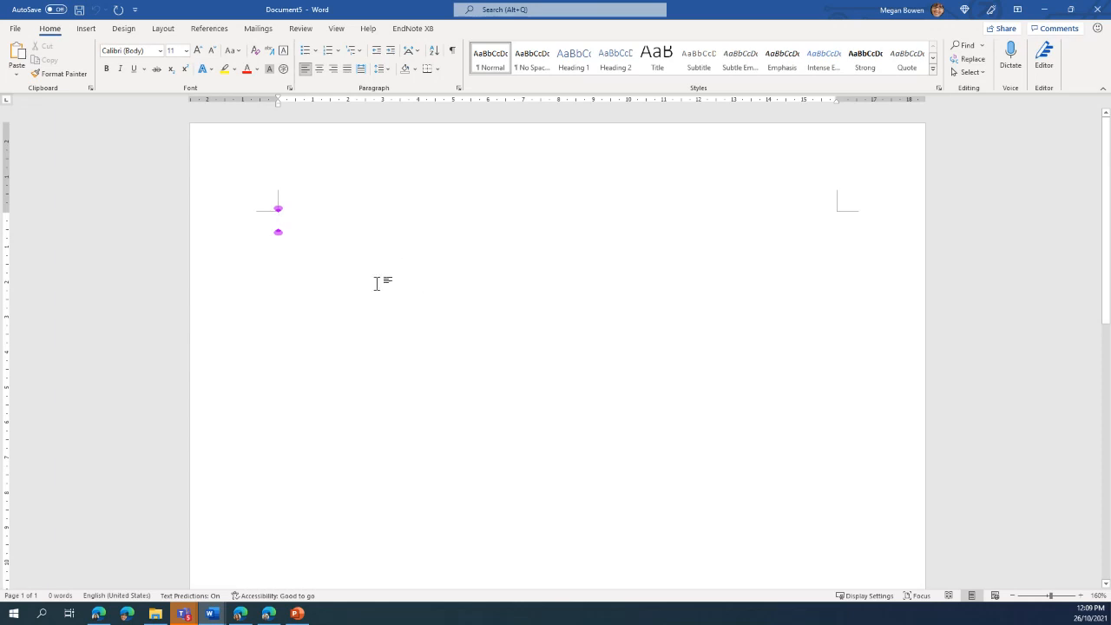
Zoom the blank page in and out, finishing at 170%.
{"action": "scroll", "coordinate": [377, 283], "scroll_direction": "down", "scroll_amount": 1}
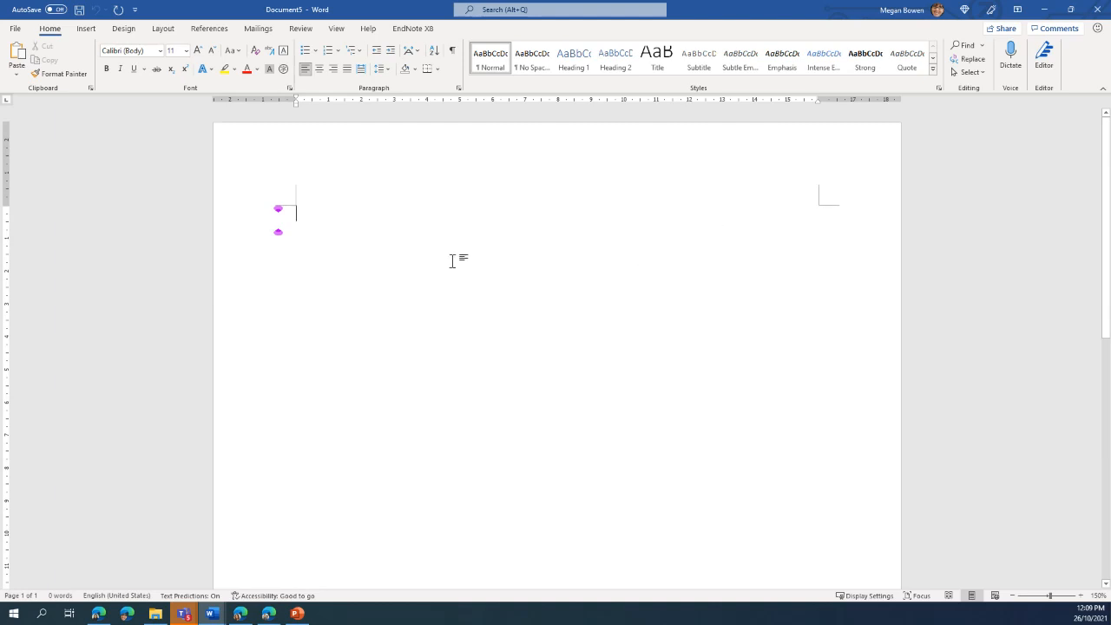
{"action": "scroll", "coordinate": [438, 252], "scroll_direction": "down", "scroll_amount": 4}
{"action": "scroll", "coordinate": [439, 252], "scroll_direction": "up", "scroll_amount": 4}
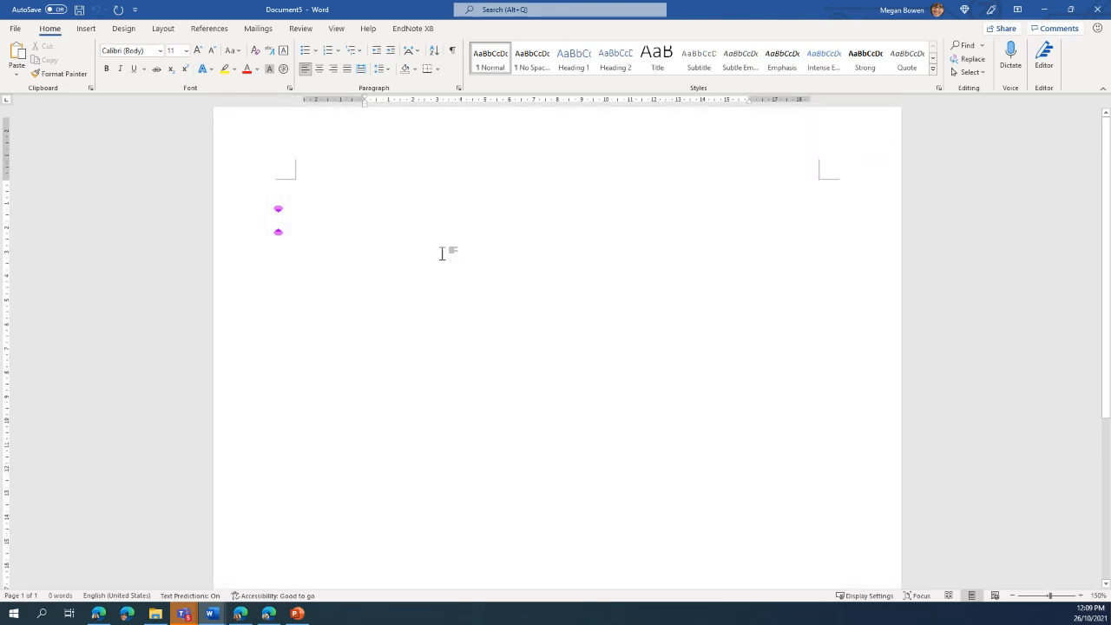
{"action": "scroll", "coordinate": [441, 253], "scroll_direction": "up", "scroll_amount": 5}
{"action": "scroll", "coordinate": [441, 253], "scroll_direction": "down", "scroll_amount": 8}
{"action": "scroll", "coordinate": [440, 253], "scroll_direction": "up", "scroll_amount": 4}
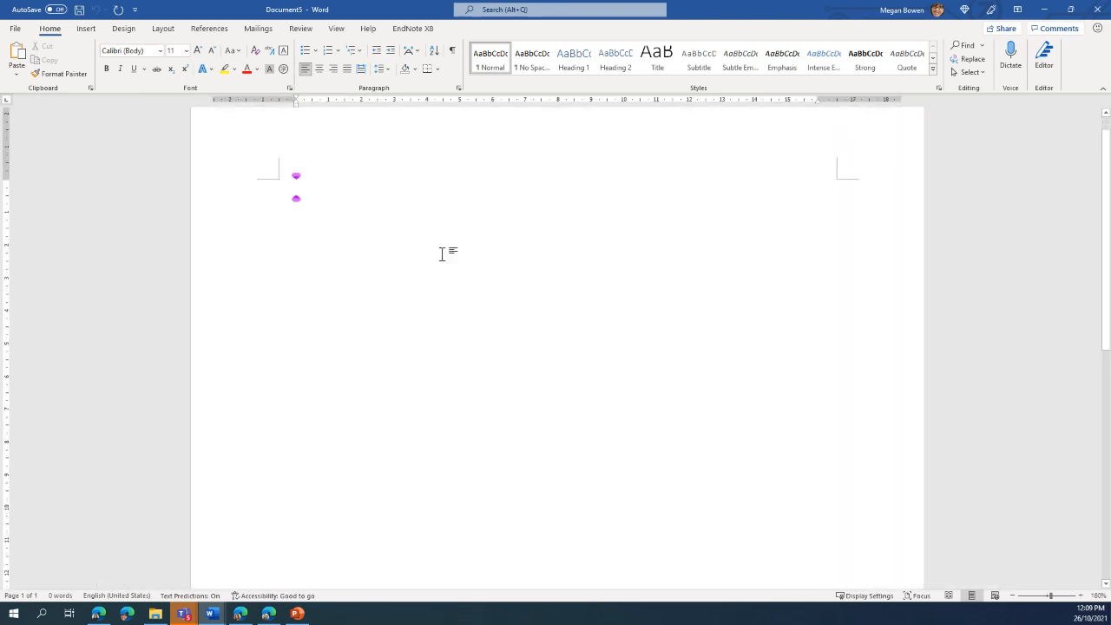
{"action": "scroll", "coordinate": [441, 253], "scroll_direction": "up", "scroll_amount": 3}
{"action": "scroll", "coordinate": [440, 253], "scroll_direction": "down", "scroll_amount": 2}
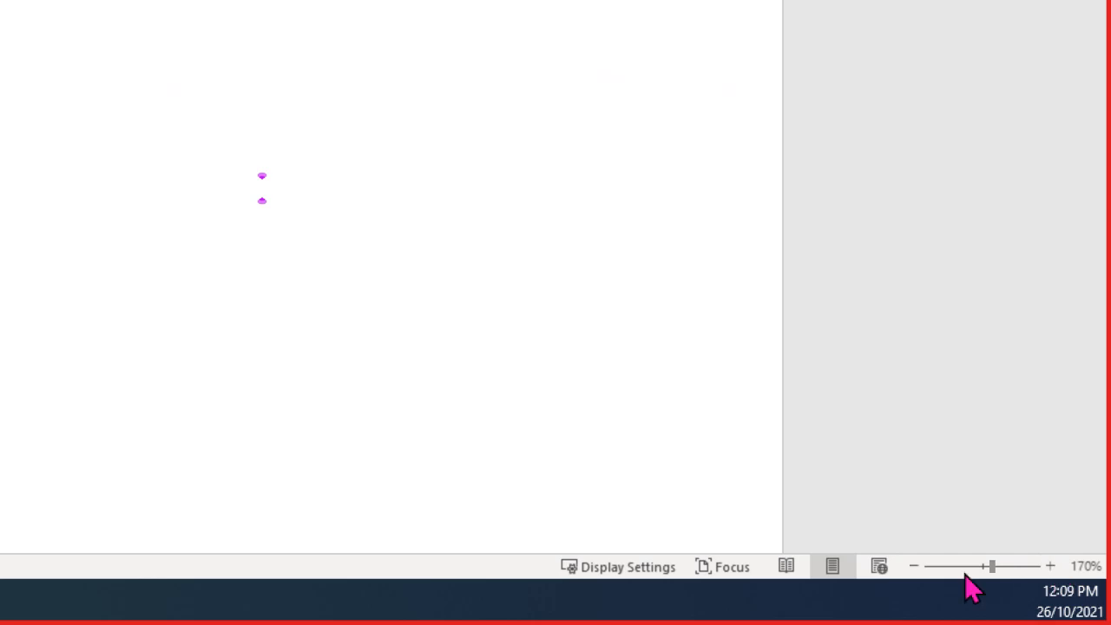
Reduce the page zoom to 150% and bring it back to 170%.
{"action": "left_click", "coordinate": [913, 565]}
{"action": "left_click", "coordinate": [914, 566]}
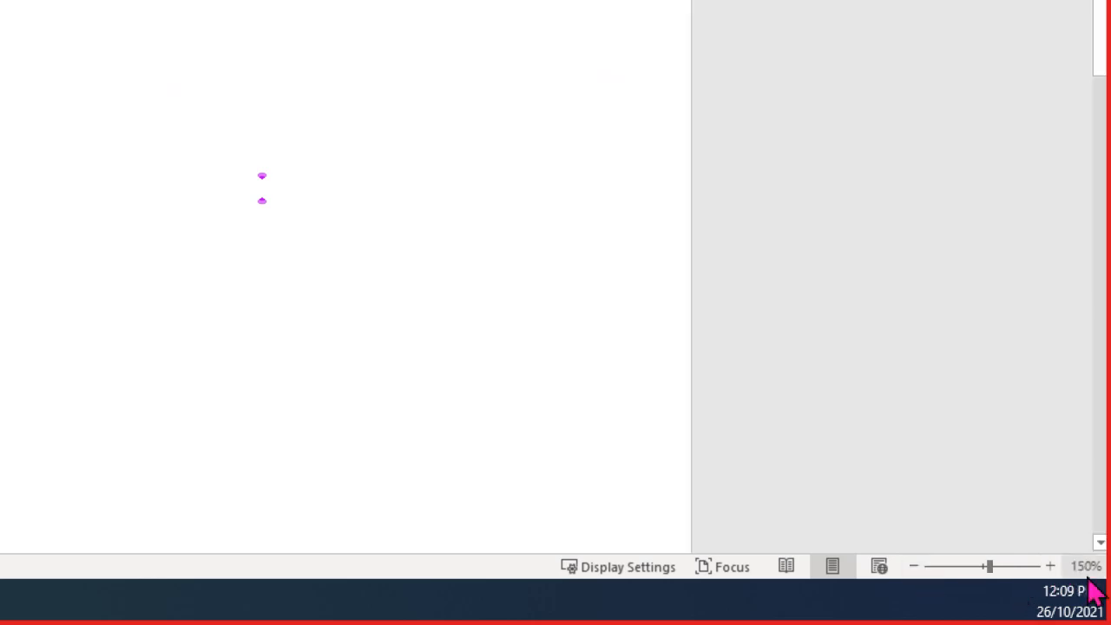
{"action": "left_click", "coordinate": [1050, 566]}
{"action": "left_click", "coordinate": [1050, 566]}
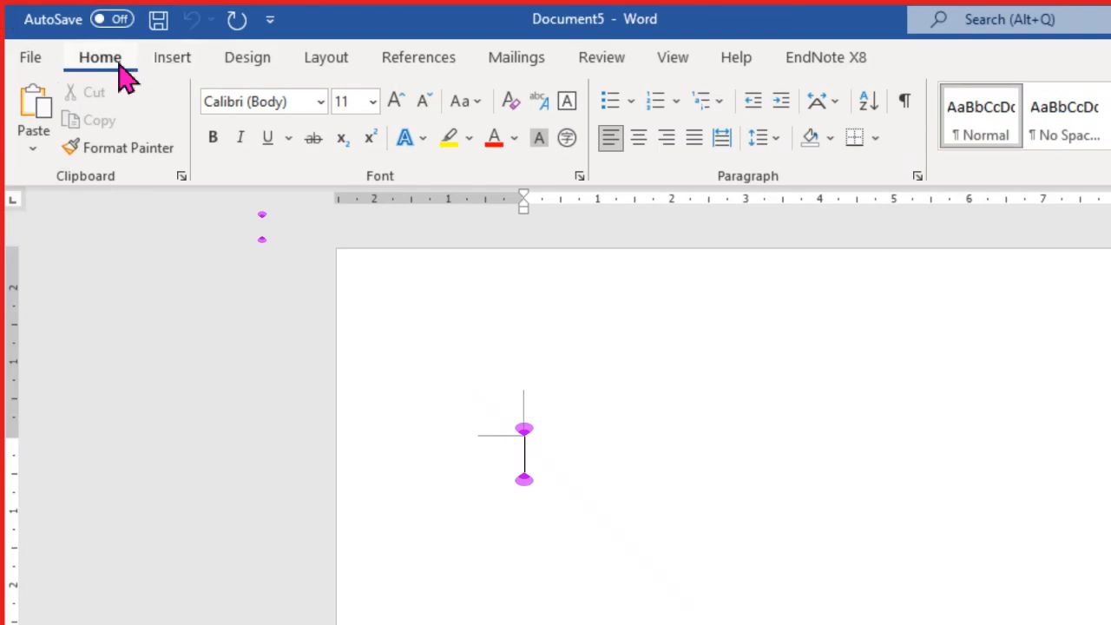
Look through the Insert and Design commands and return to the Home commands.
{"action": "left_click", "coordinate": [184, 66]}
{"action": "left_click", "coordinate": [247, 61]}
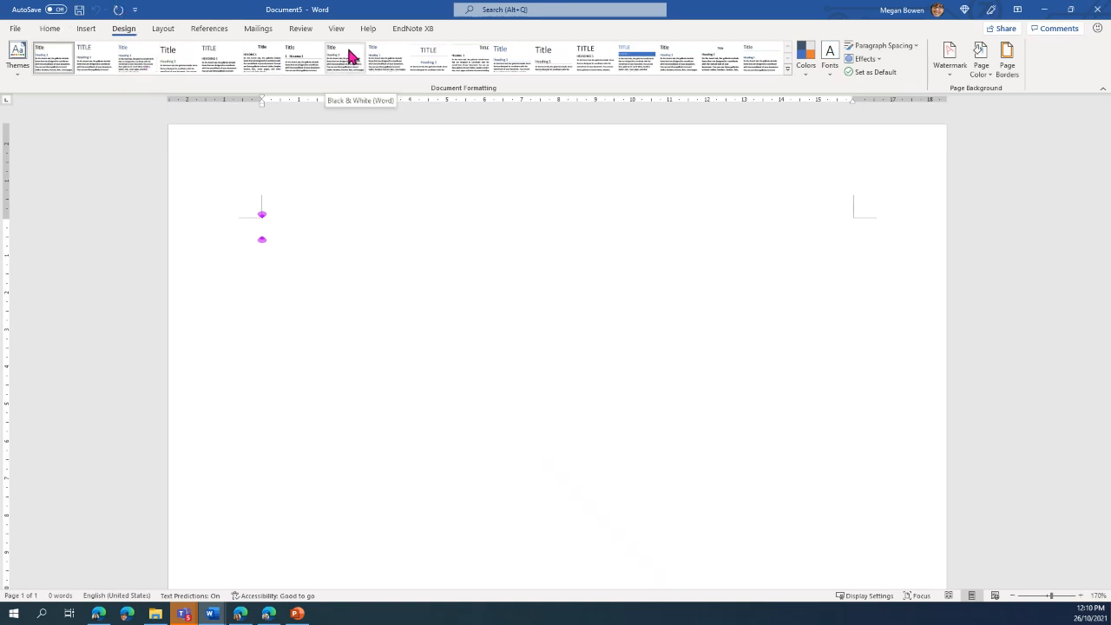
{"action": "left_click", "coordinate": [50, 29]}
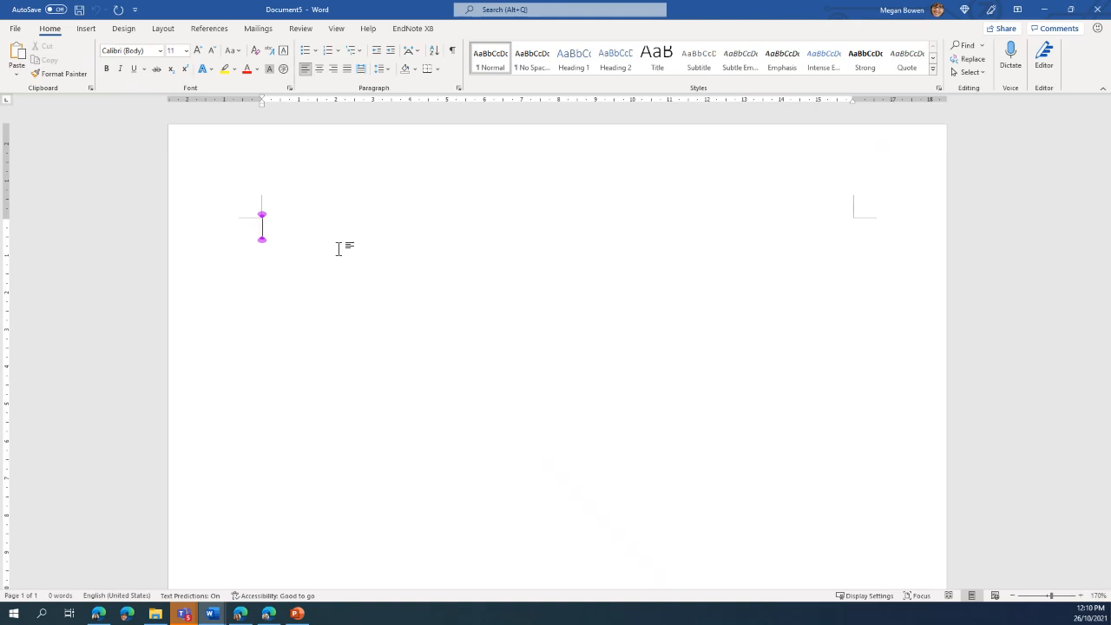
Generate ten paragraphs of sample text in the blank document with =rand(10) and review them from the beginning.
{"action": "type", "text": "=rand("}
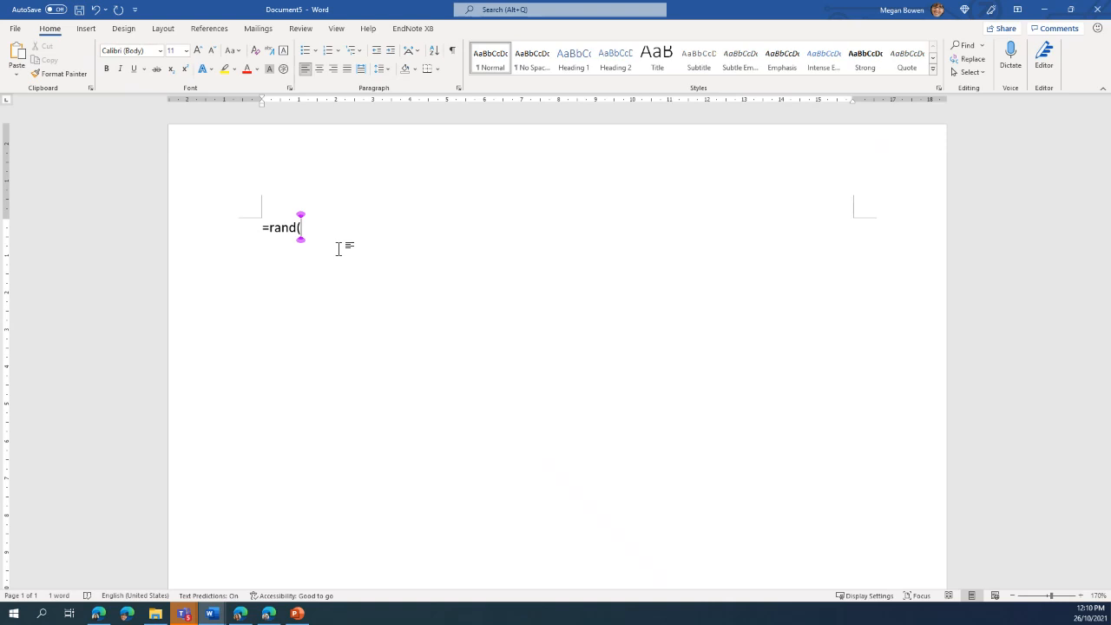
{"action": "type", "text": "10)"}
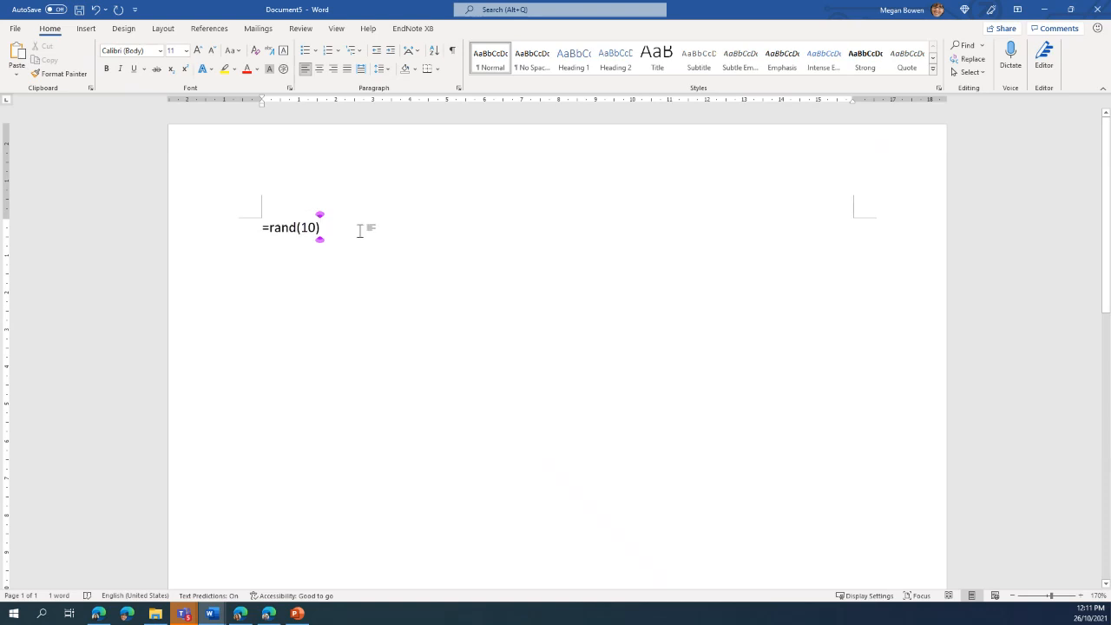
{"action": "key", "text": "Return"}
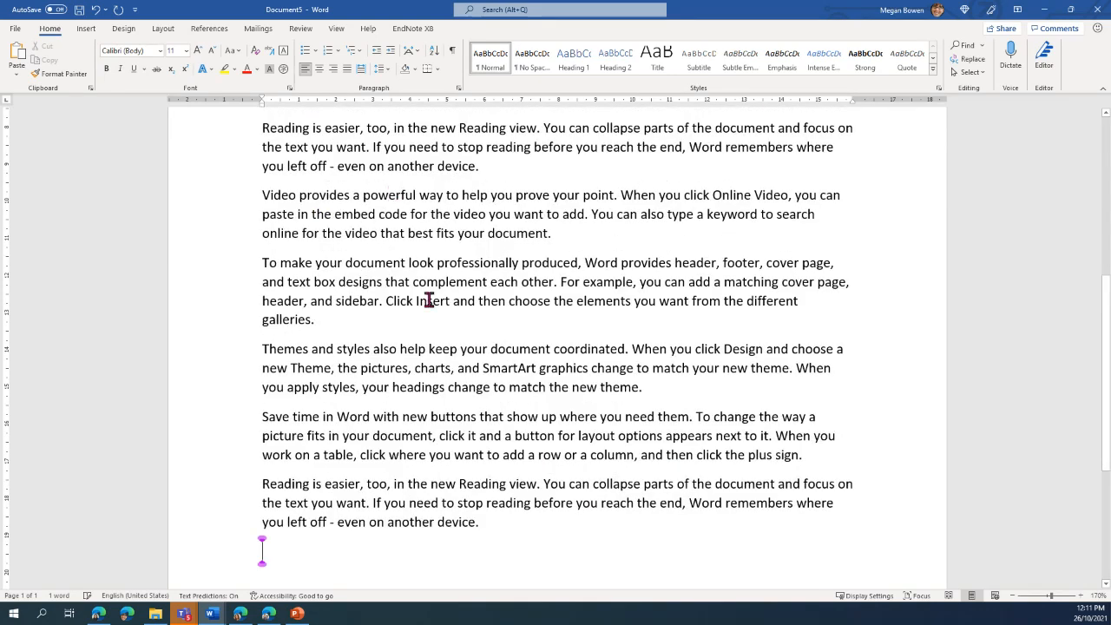
{"action": "scroll", "coordinate": [479, 298], "scroll_direction": "up", "scroll_amount": 3}
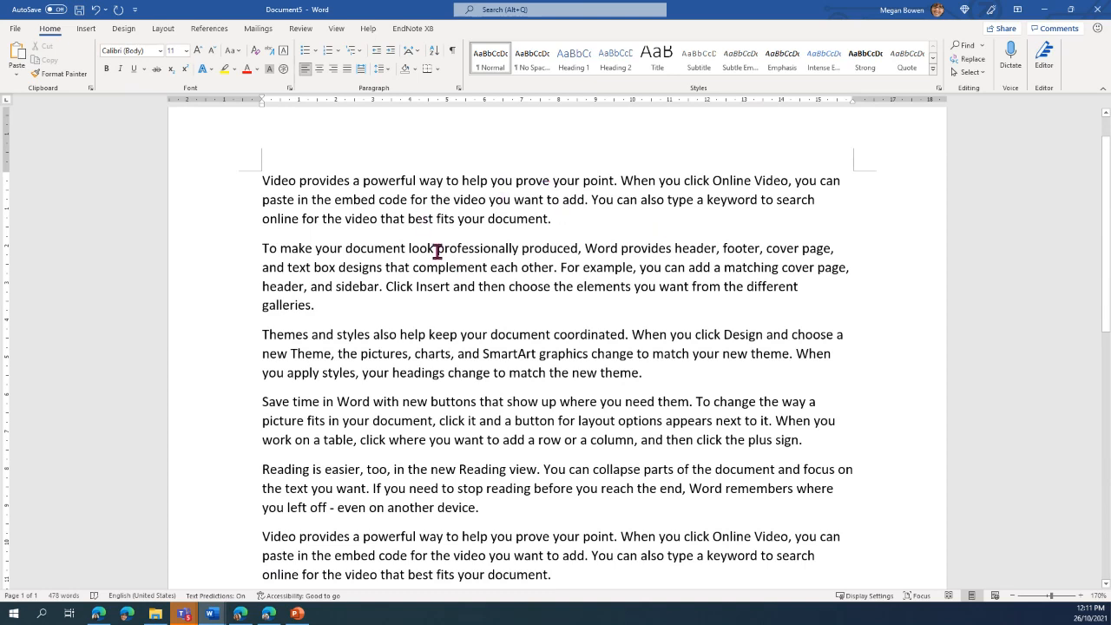
{"action": "scroll", "coordinate": [222, 299], "scroll_direction": "down", "scroll_amount": 1}
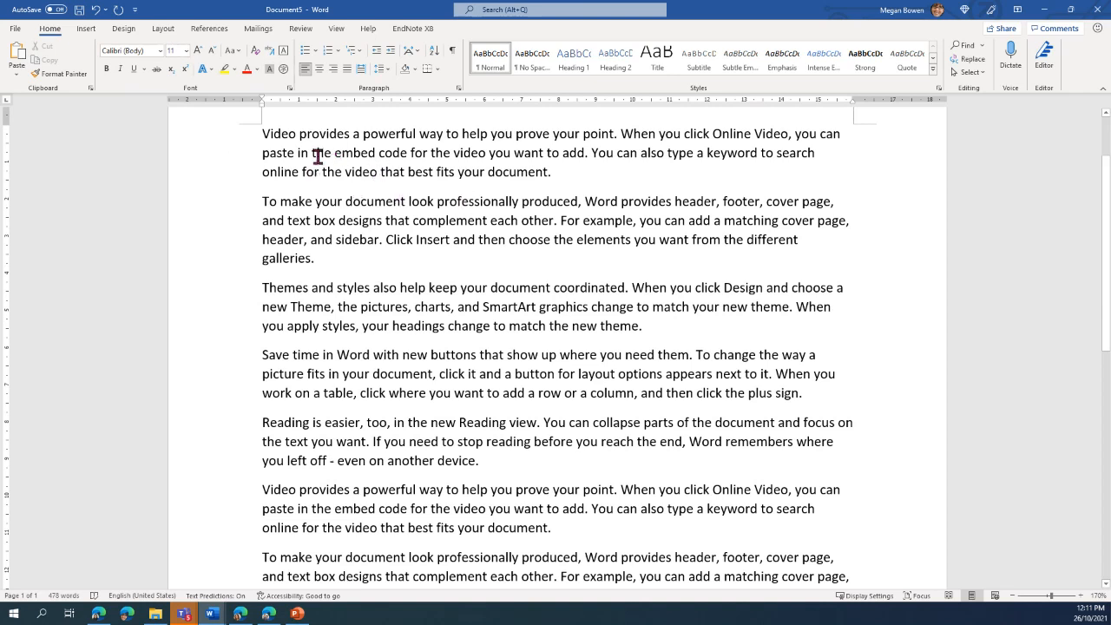
Switch bold on and back off at the end of the document with no text selected.
{"action": "left_click", "coordinate": [108, 68]}
{"action": "left_click", "coordinate": [107, 69]}
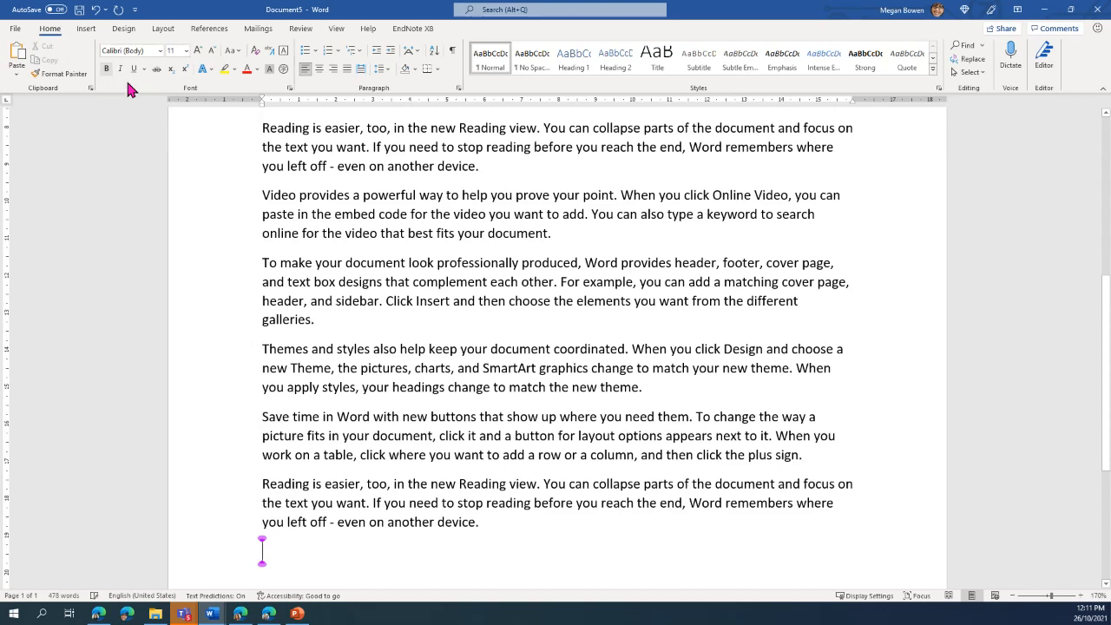
{"action": "scroll", "coordinate": [368, 246], "scroll_direction": "up", "scroll_amount": 3}
{"action": "scroll", "coordinate": [368, 246], "scroll_direction": "up", "scroll_amount": 4}
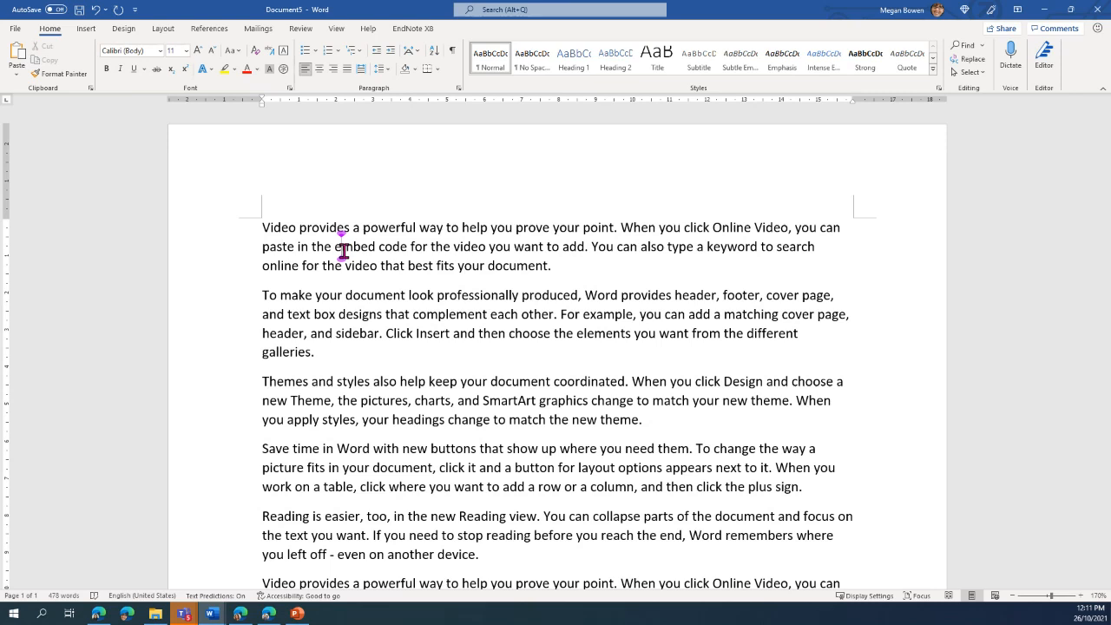
Practise selecting the whole first paragraph, its first word, and its opening words up to "point", and clear the selection.
{"action": "triple_click", "coordinate": [343, 248]}
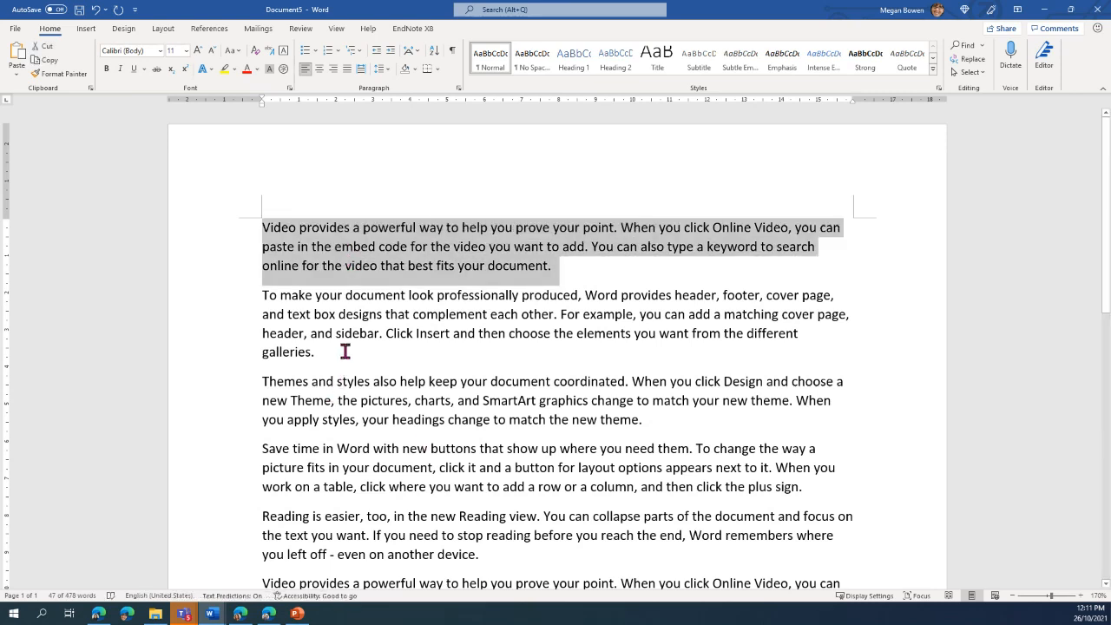
{"action": "left_click", "coordinate": [279, 228]}
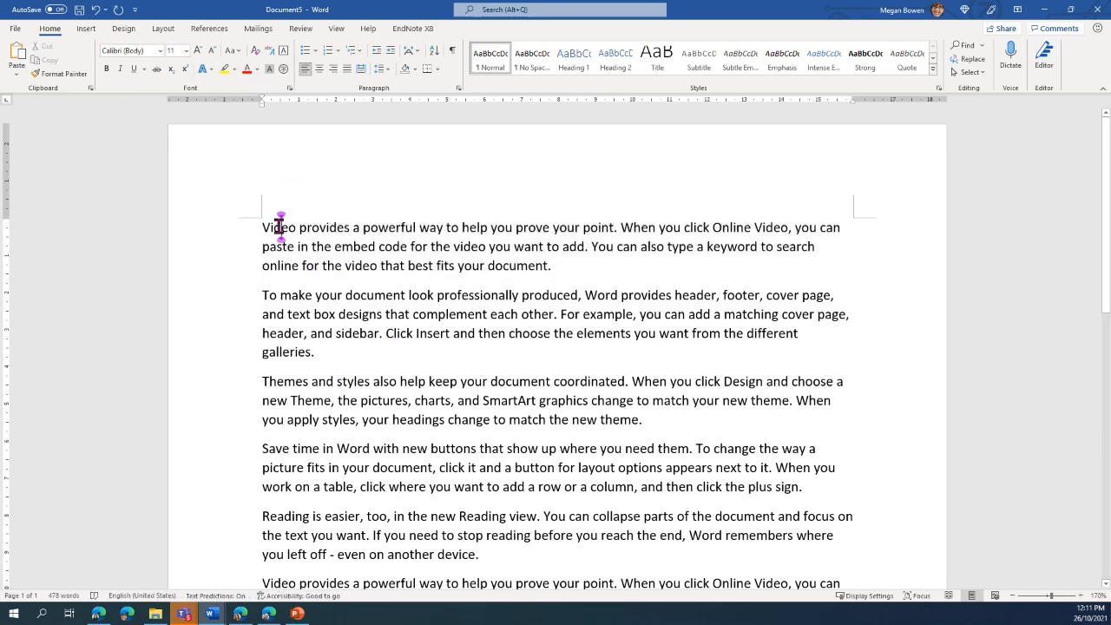
{"action": "double_click", "coordinate": [280, 227]}
{"action": "left_click", "coordinate": [281, 227]}
{"action": "left_click_drag", "start_coordinate": [262, 227], "coordinate": [613, 226]}
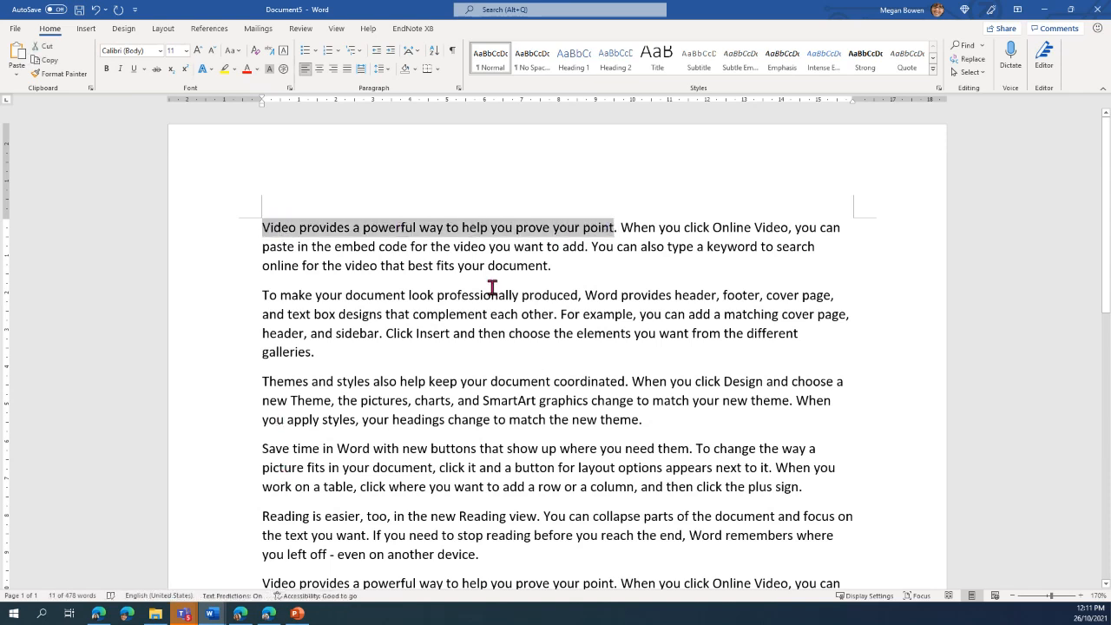
{"action": "left_click", "coordinate": [517, 347]}
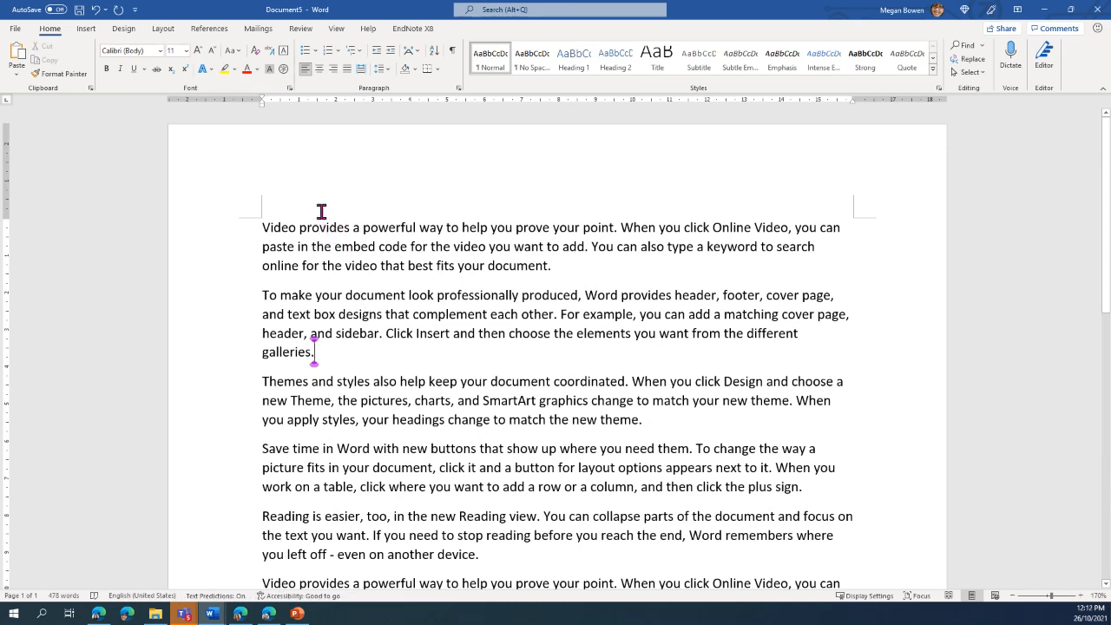
Make the first paragraph bold and the second paragraph italic.
{"action": "triple_click", "coordinate": [328, 226]}
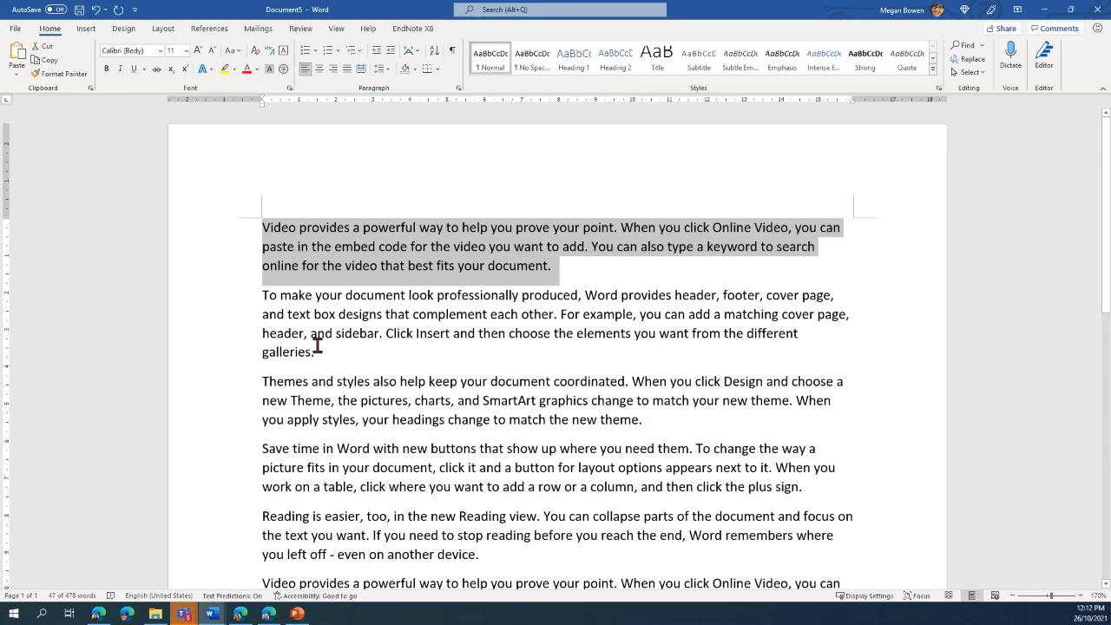
{"action": "left_click", "coordinate": [107, 70]}
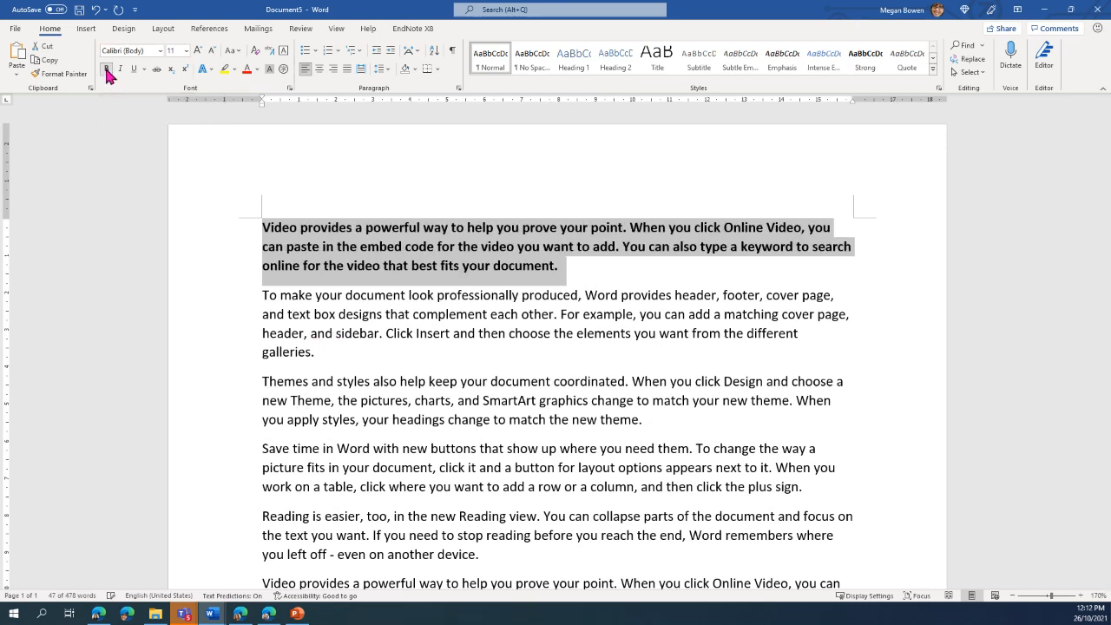
{"action": "left_click", "coordinate": [376, 357]}
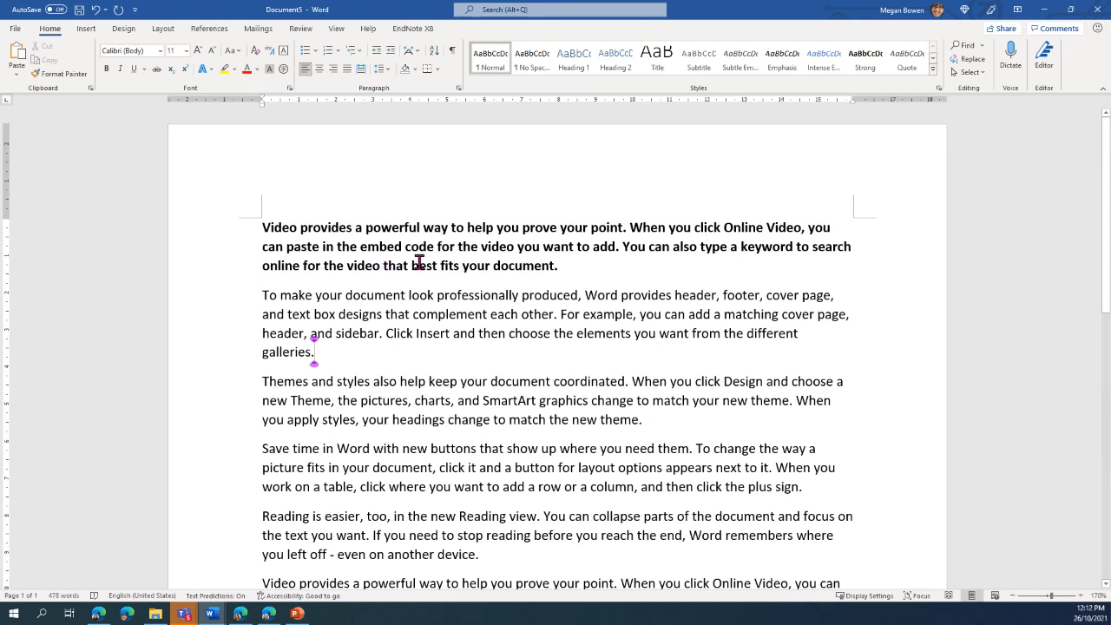
{"action": "triple_click", "coordinate": [359, 303]}
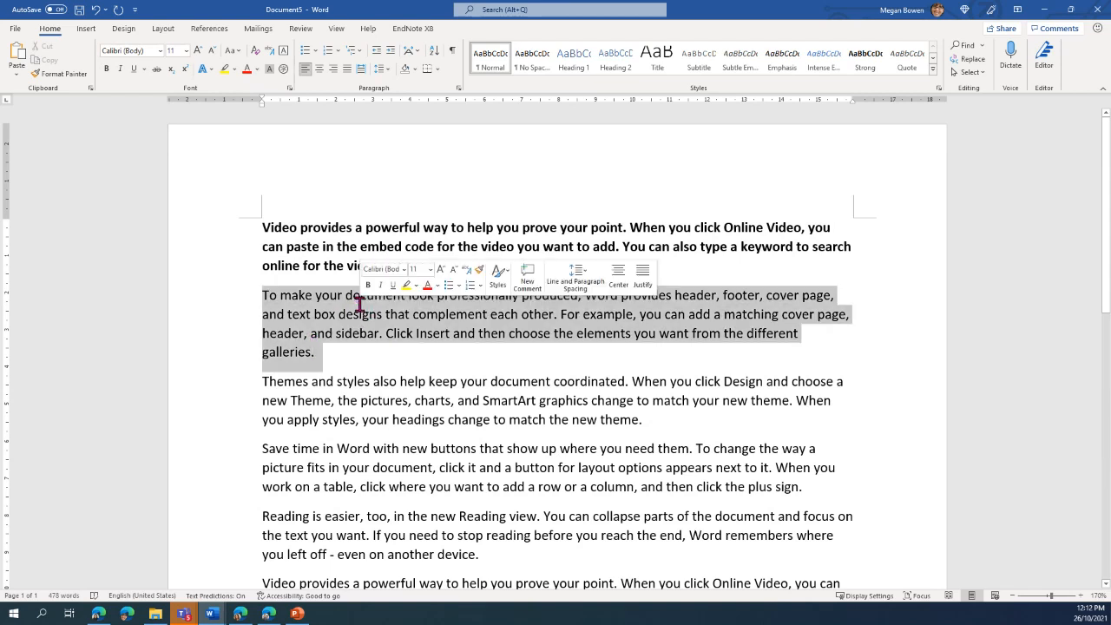
{"action": "left_click", "coordinate": [121, 70]}
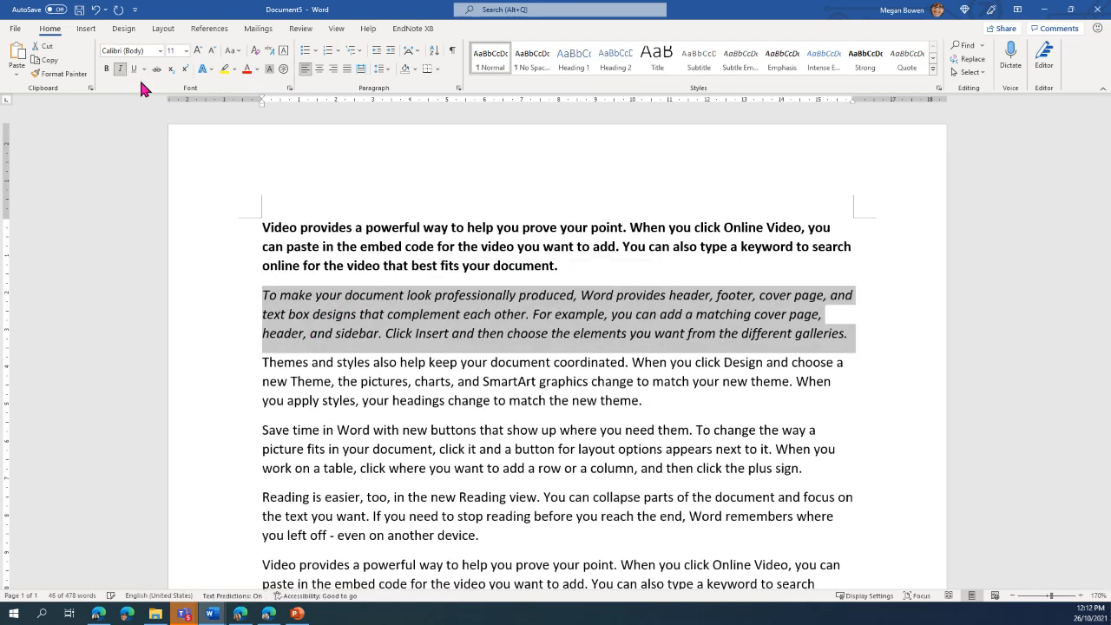
Underline the third paragraph and apply strikethrough to the fourth paragraph.
{"action": "scroll", "coordinate": [340, 382], "scroll_direction": "down", "scroll_amount": 1}
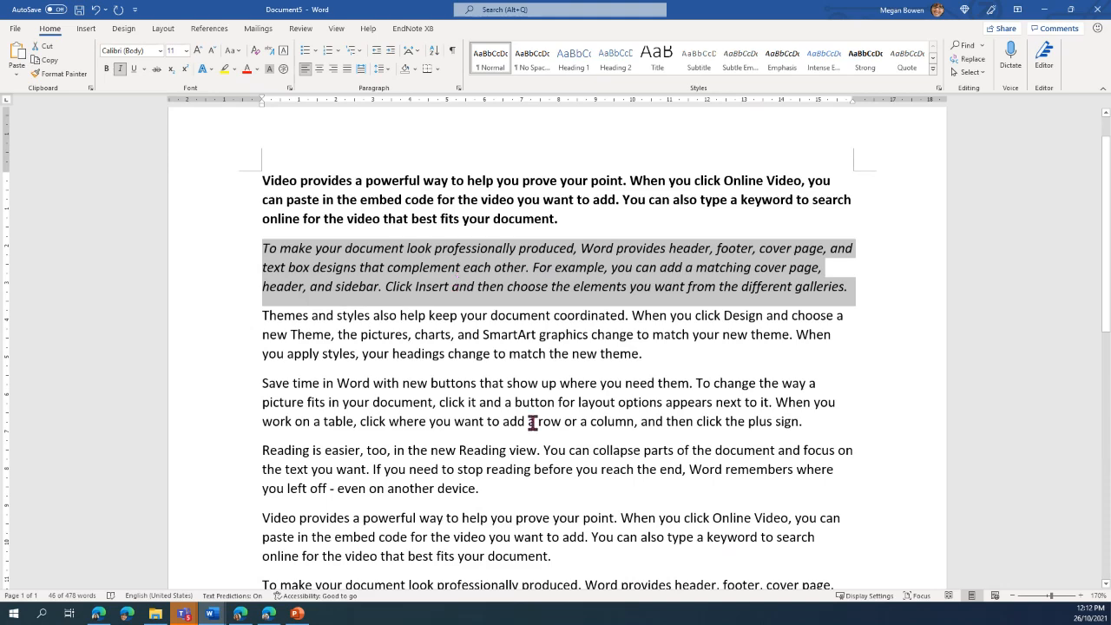
{"action": "triple_click", "coordinate": [406, 349]}
{"action": "left_click", "coordinate": [135, 69]}
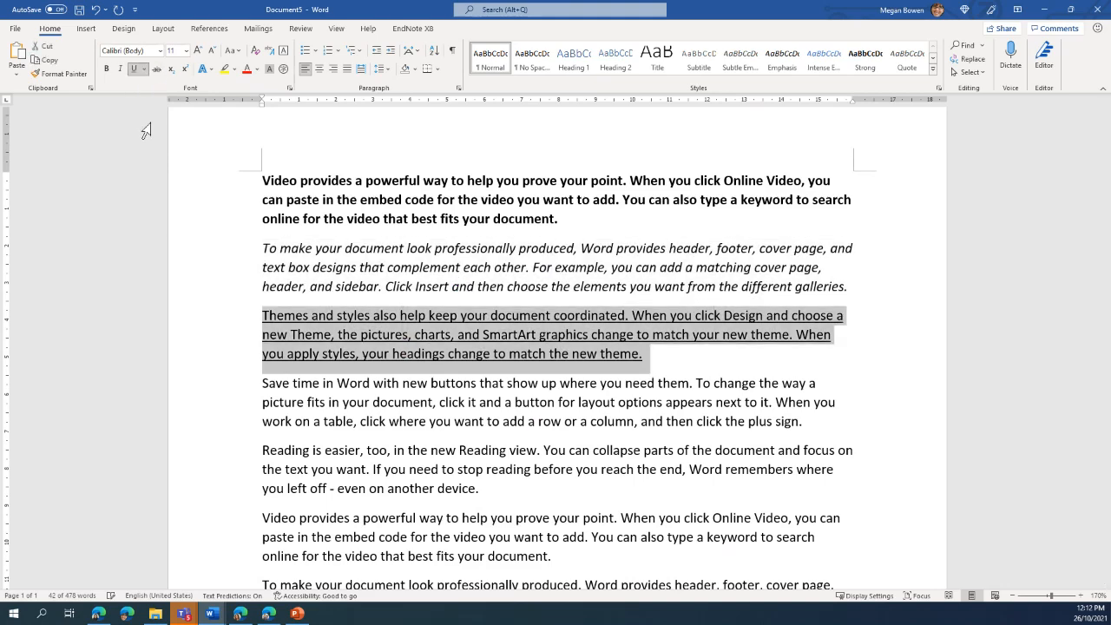
{"action": "scroll", "coordinate": [400, 443], "scroll_direction": "down", "scroll_amount": 1}
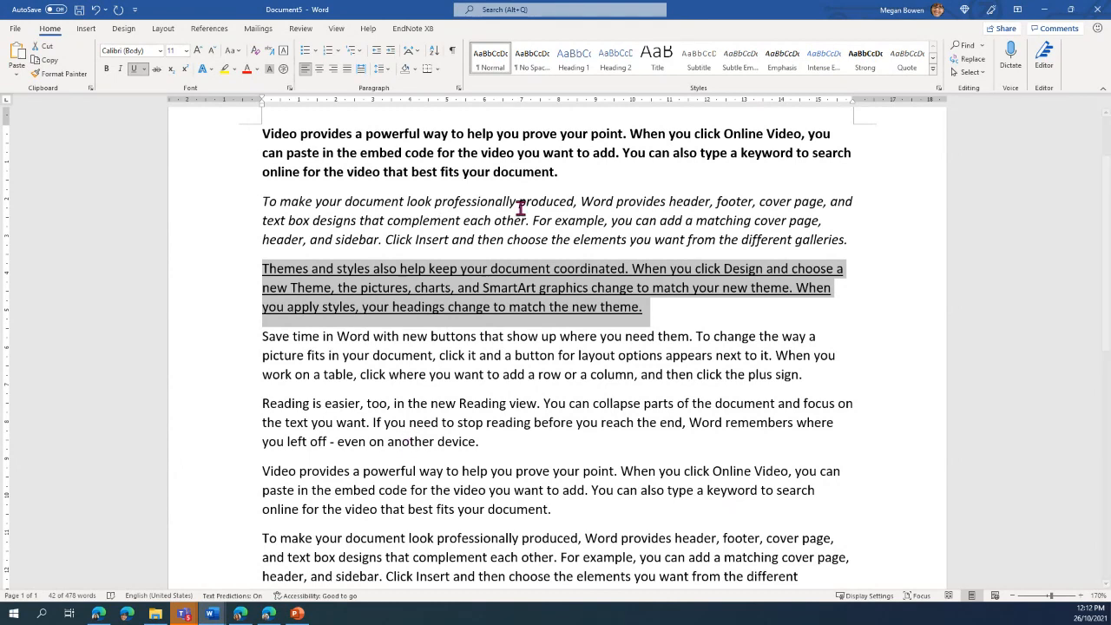
{"action": "triple_click", "coordinate": [352, 349]}
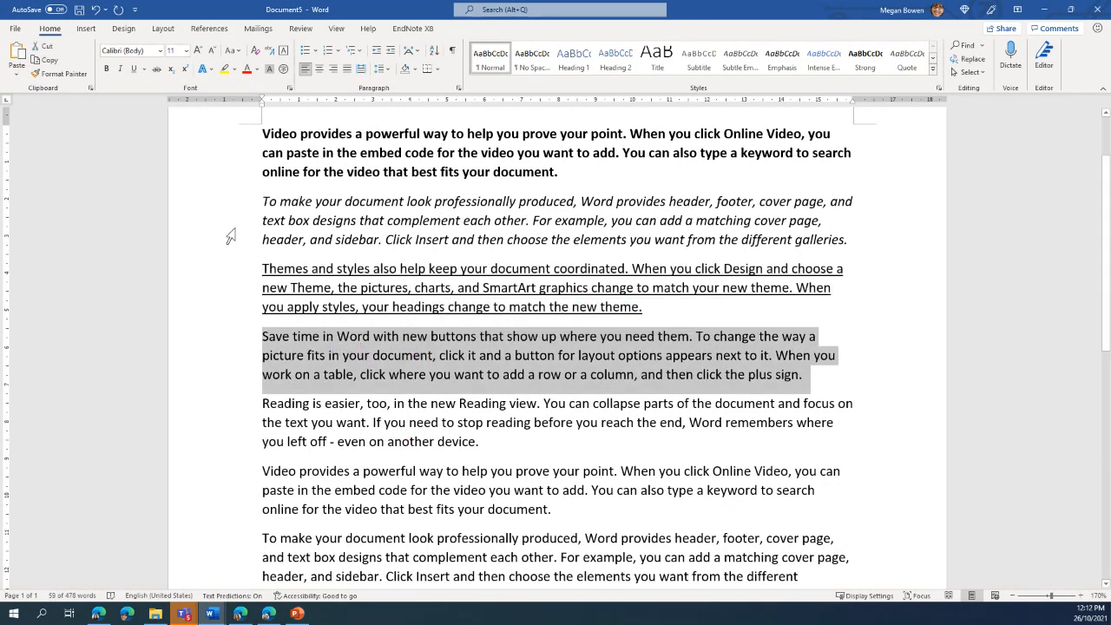
{"action": "left_click", "coordinate": [157, 69]}
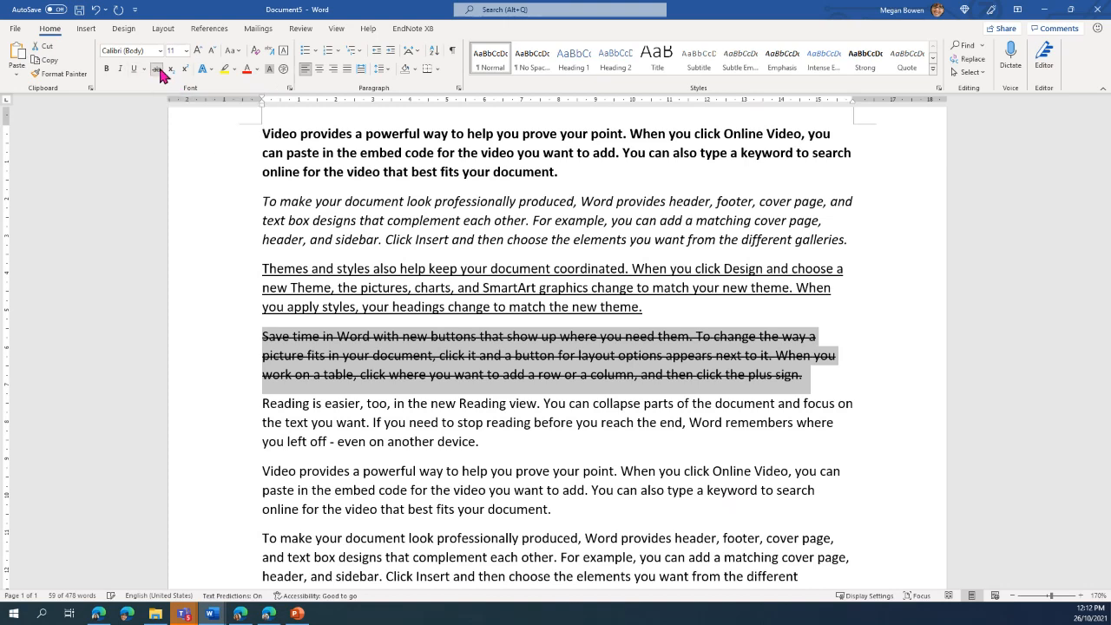
{"action": "left_click", "coordinate": [452, 422]}
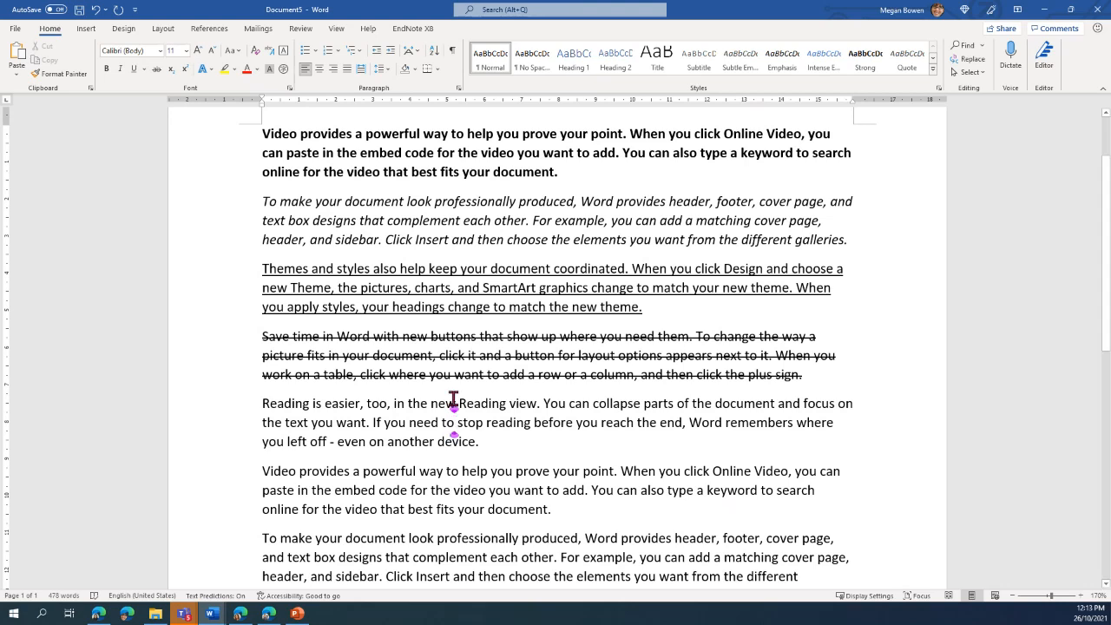
{"action": "triple_click", "coordinate": [423, 375]}
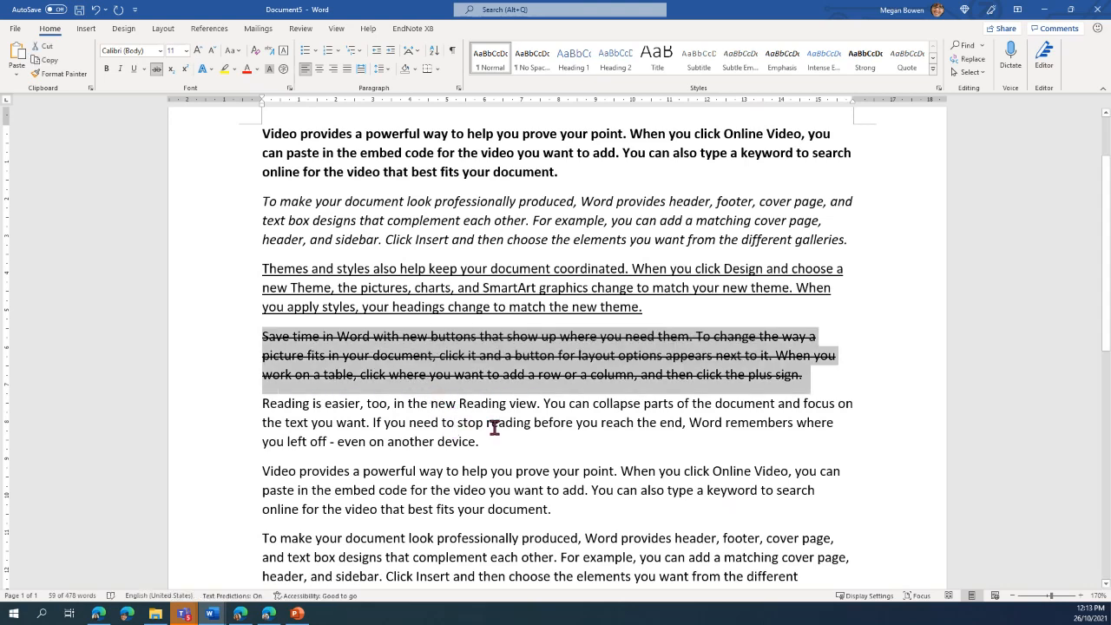
{"action": "left_click", "coordinate": [492, 424]}
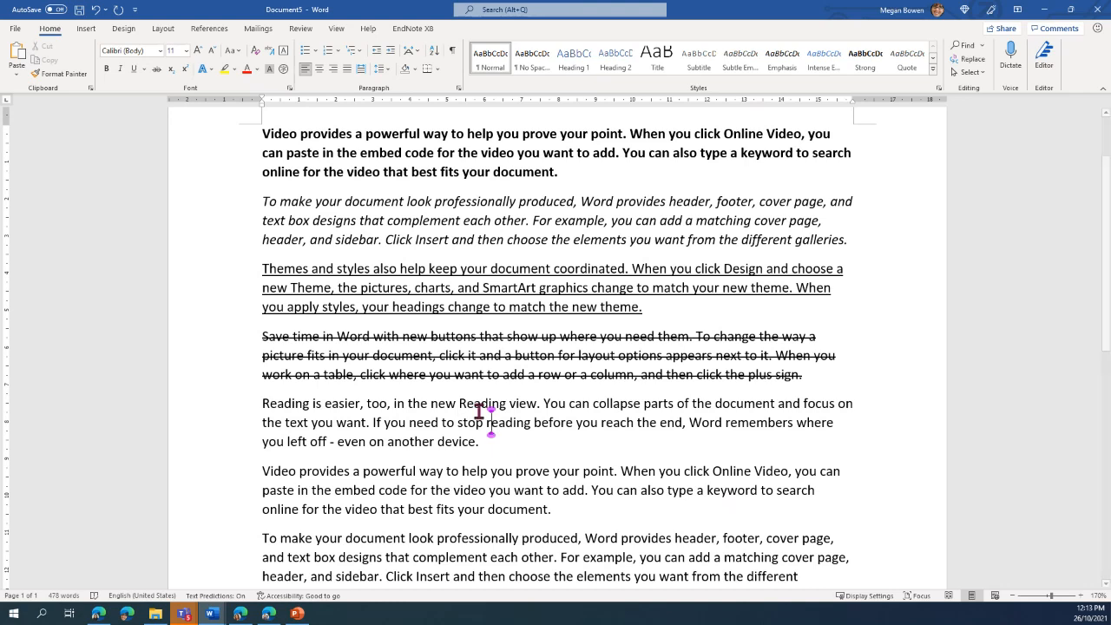
{"action": "triple_click", "coordinate": [442, 338]}
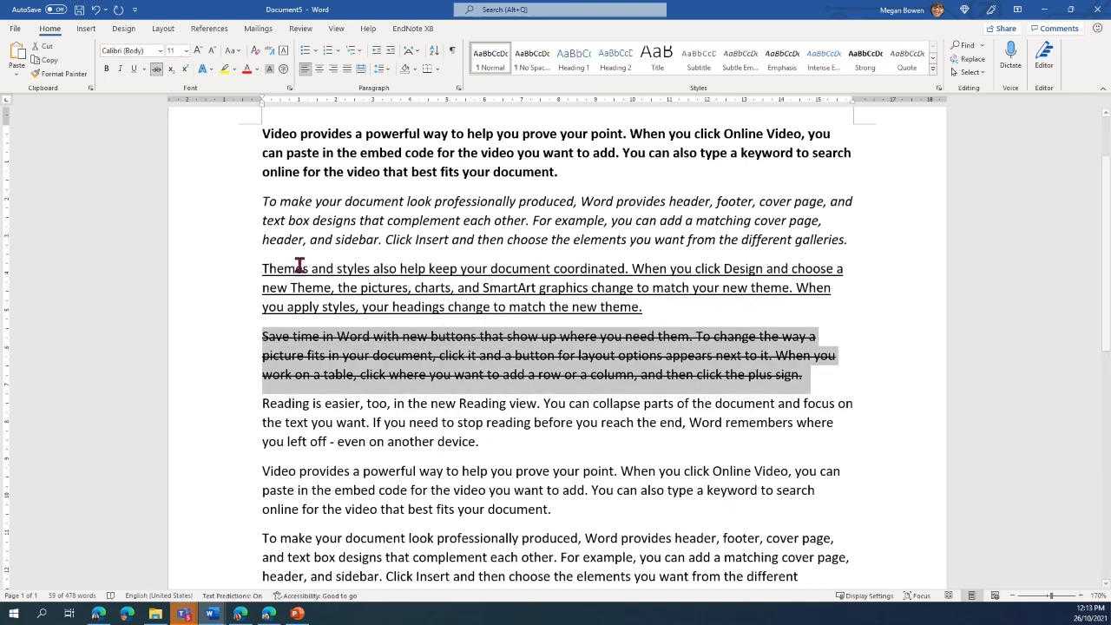
Change the case of the fifth paragraph, beginning "Reading is easier", to UPPERCASE.
{"action": "triple_click", "coordinate": [358, 443]}
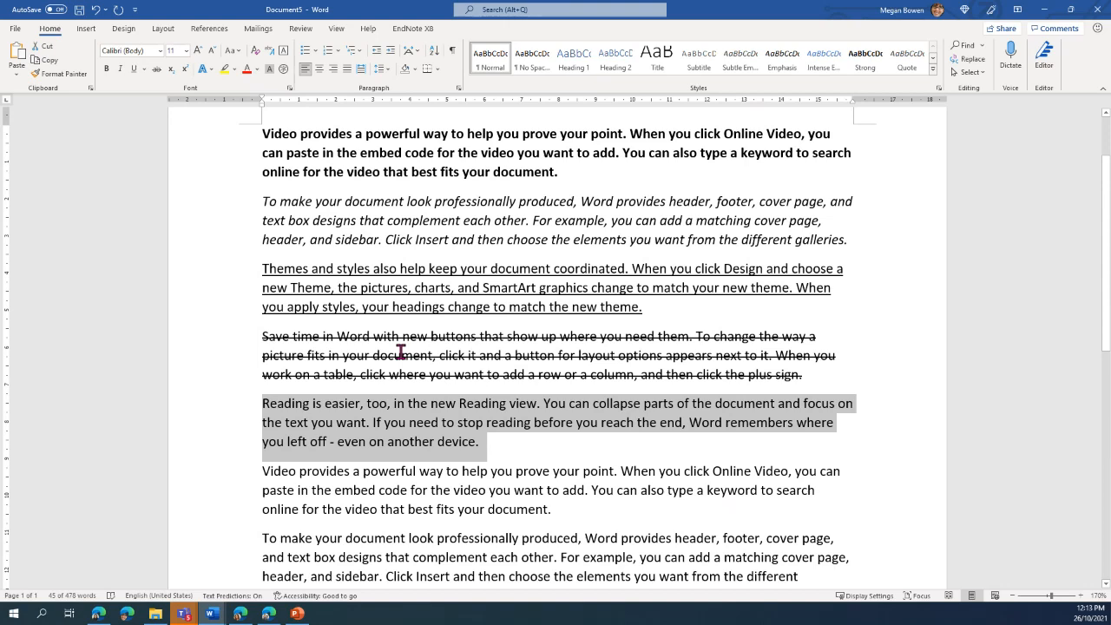
{"action": "scroll", "coordinate": [401, 351], "scroll_direction": "down", "scroll_amount": 2}
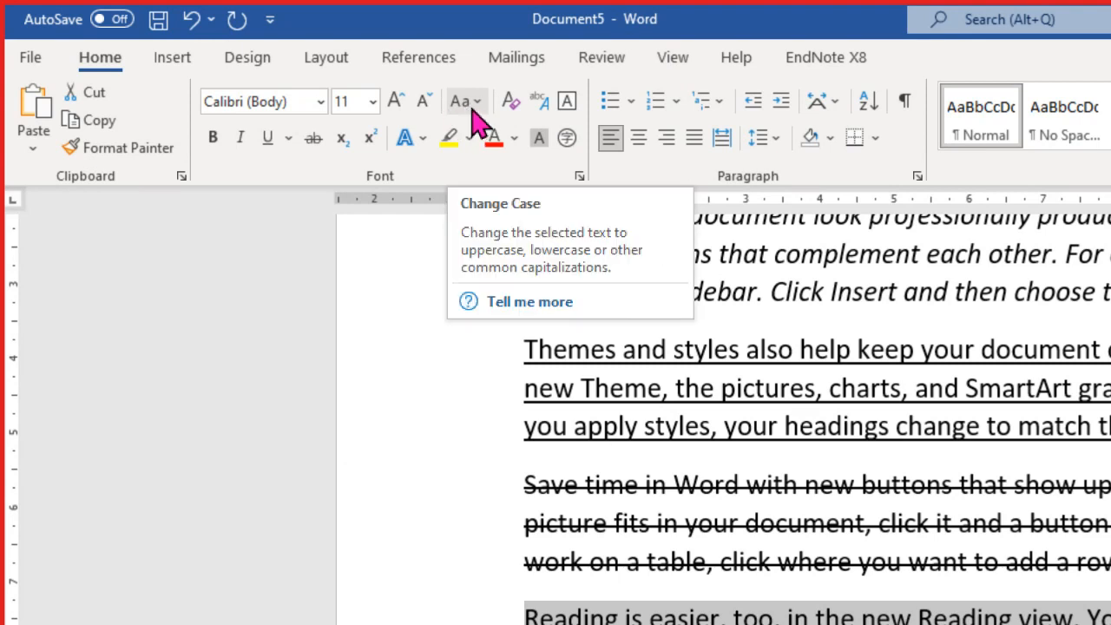
{"action": "left_click", "coordinate": [478, 108]}
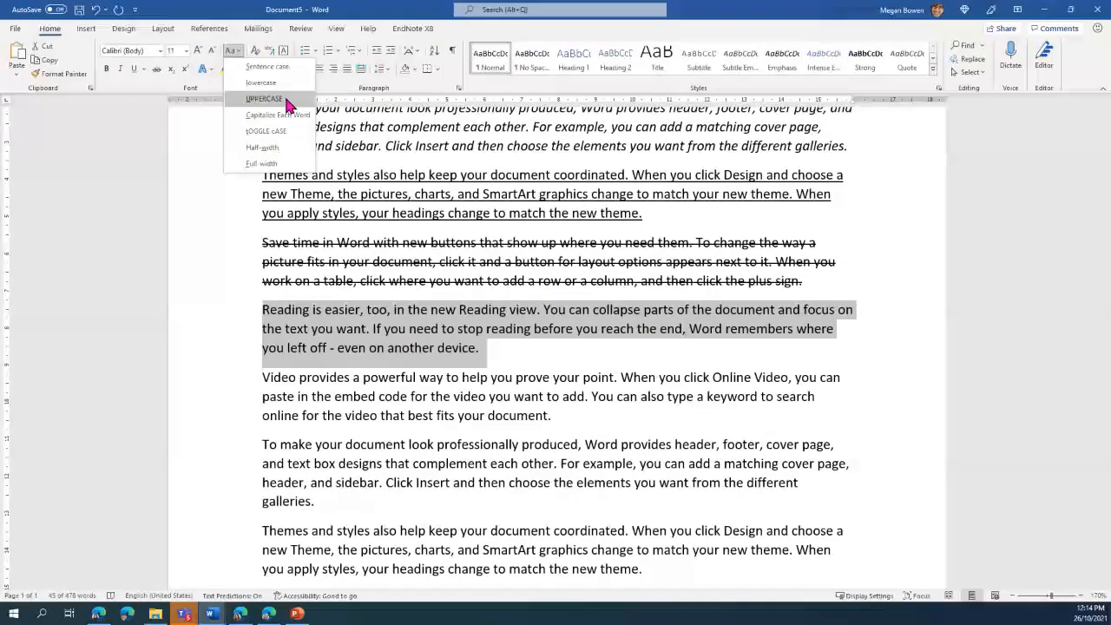
{"action": "left_click", "coordinate": [572, 199]}
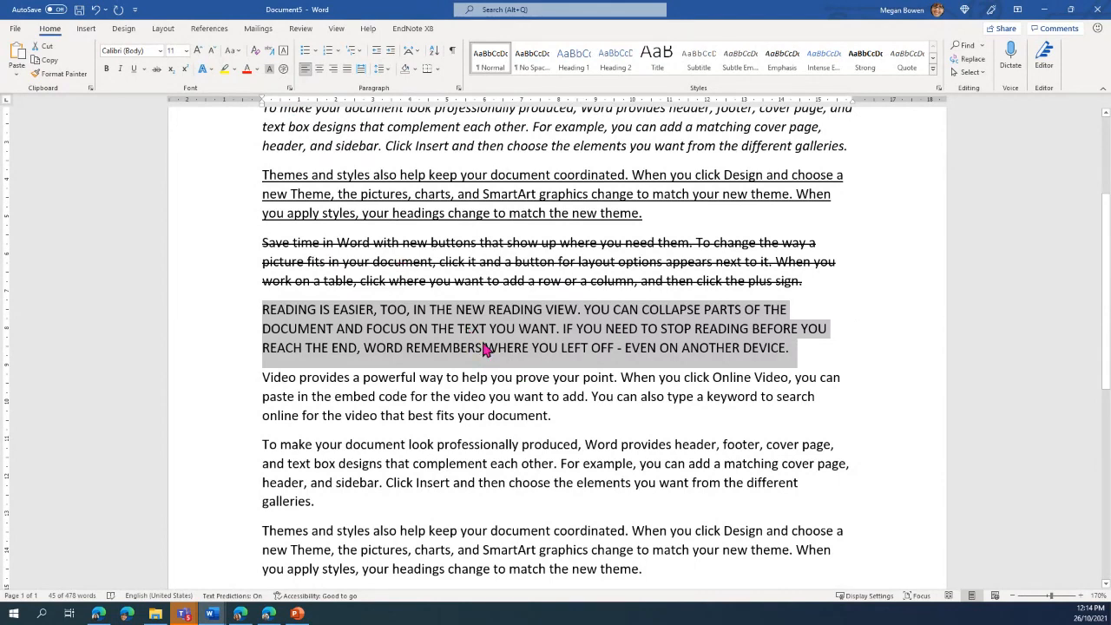
{"action": "left_click", "coordinate": [458, 395]}
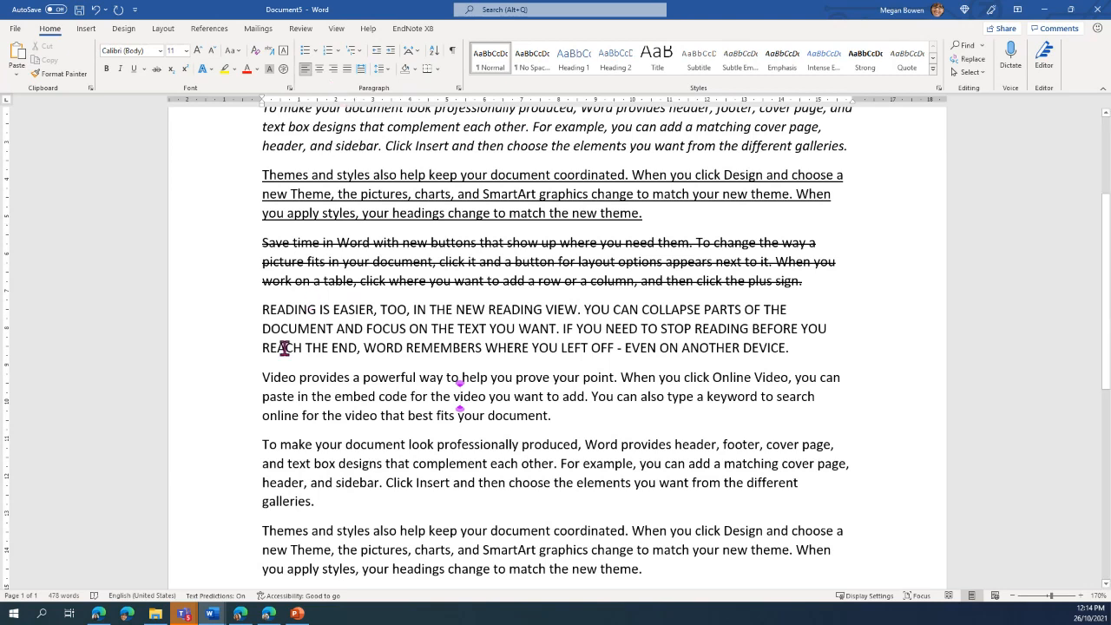
Insert an empty line below the uppercase paragraph and place the cursor in it.
{"action": "left_click", "coordinate": [263, 376]}
{"action": "key", "text": "Return"}
{"action": "key", "text": "Up"}
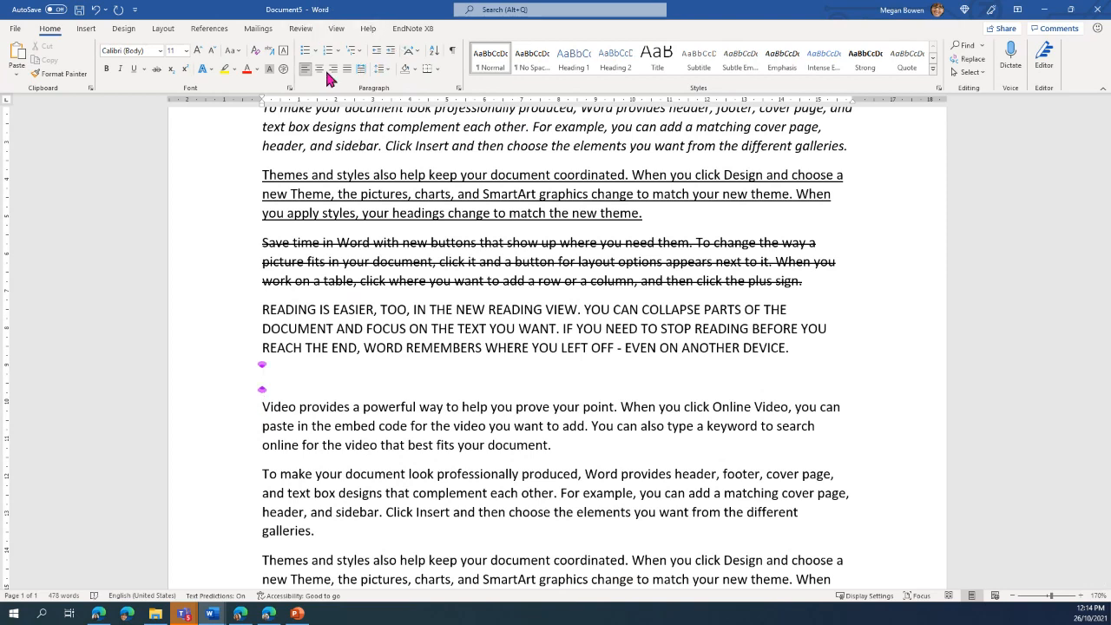
Centre all the text in the document, right-align it, and return it to left alignment.
{"action": "key", "text": "ctrl+a"}
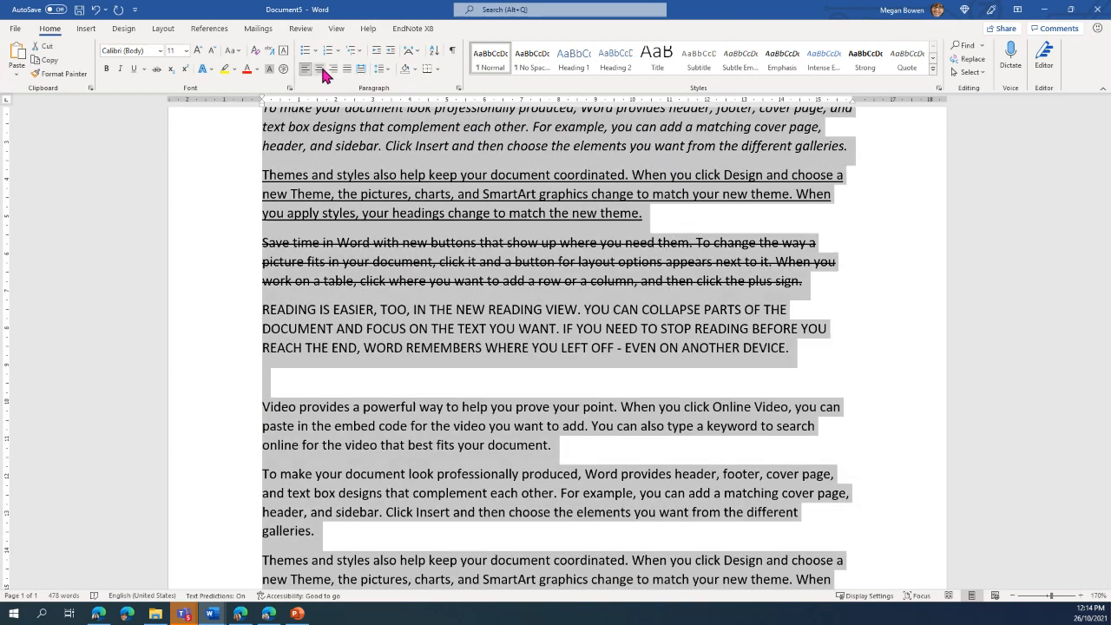
{"action": "left_click", "coordinate": [318, 69]}
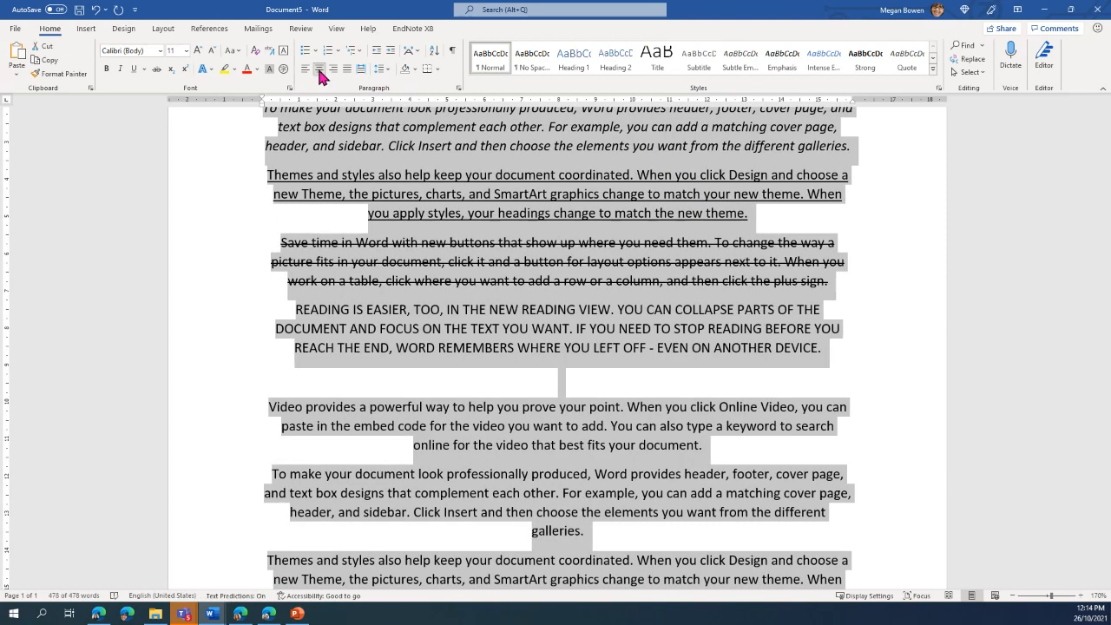
{"action": "left_click", "coordinate": [333, 69]}
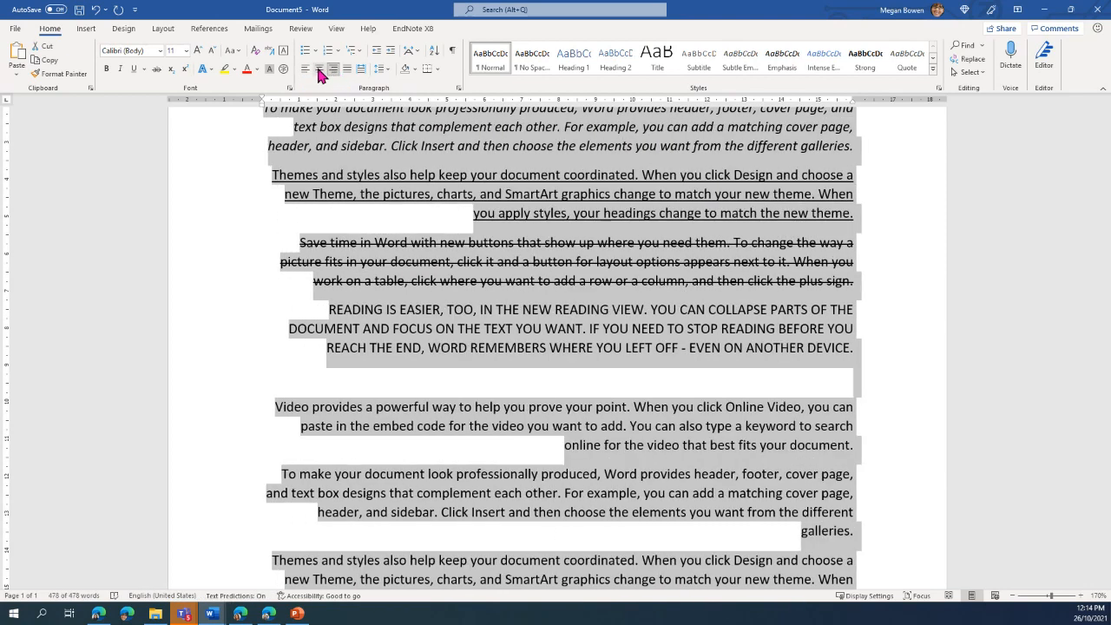
{"action": "left_click", "coordinate": [306, 70]}
Create a bulleted list in the empty line with the items Monday, Tuesday, Wednesday and Thursday.
{"action": "left_click", "coordinate": [320, 362]}
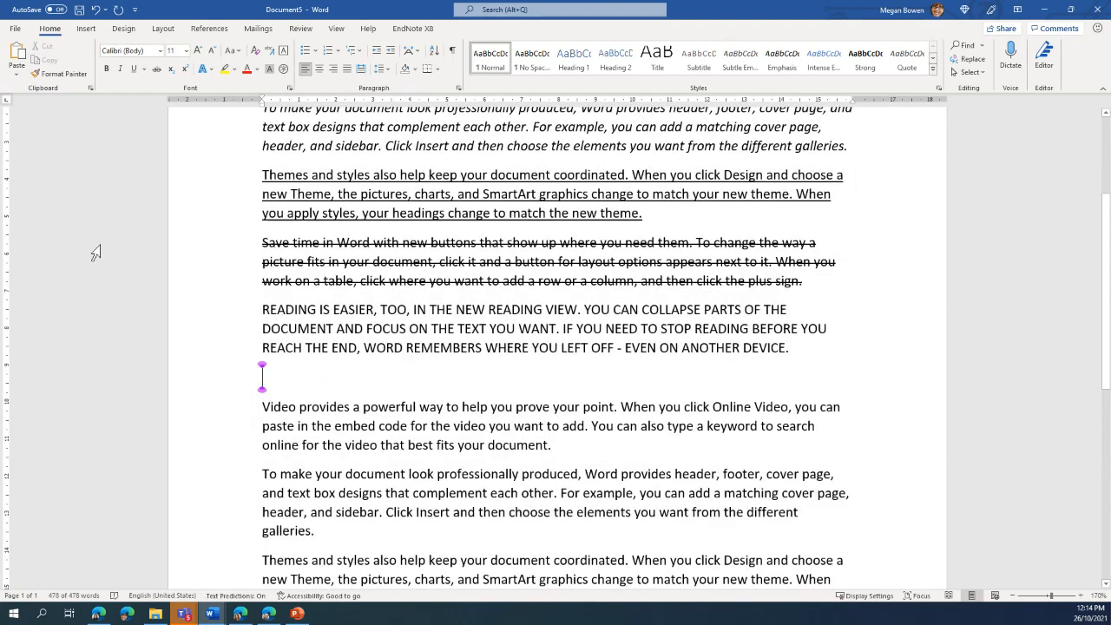
{"action": "left_click", "coordinate": [306, 51]}
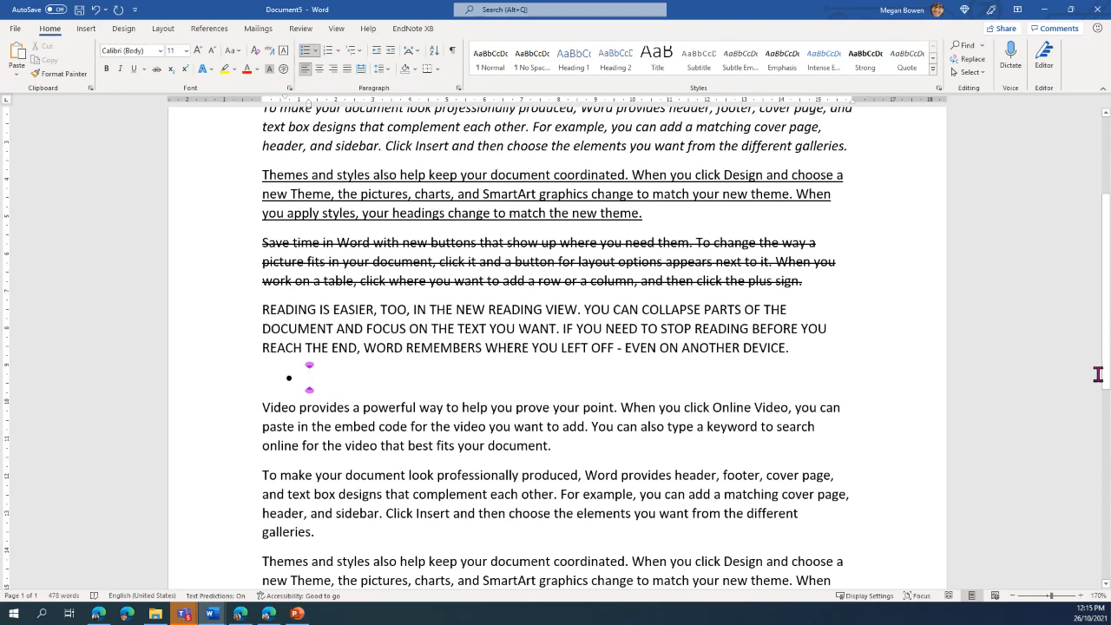
{"action": "type", "text": "Monday"}
{"action": "key", "text": "Return"}
{"action": "type", "text": "Tuesday"}
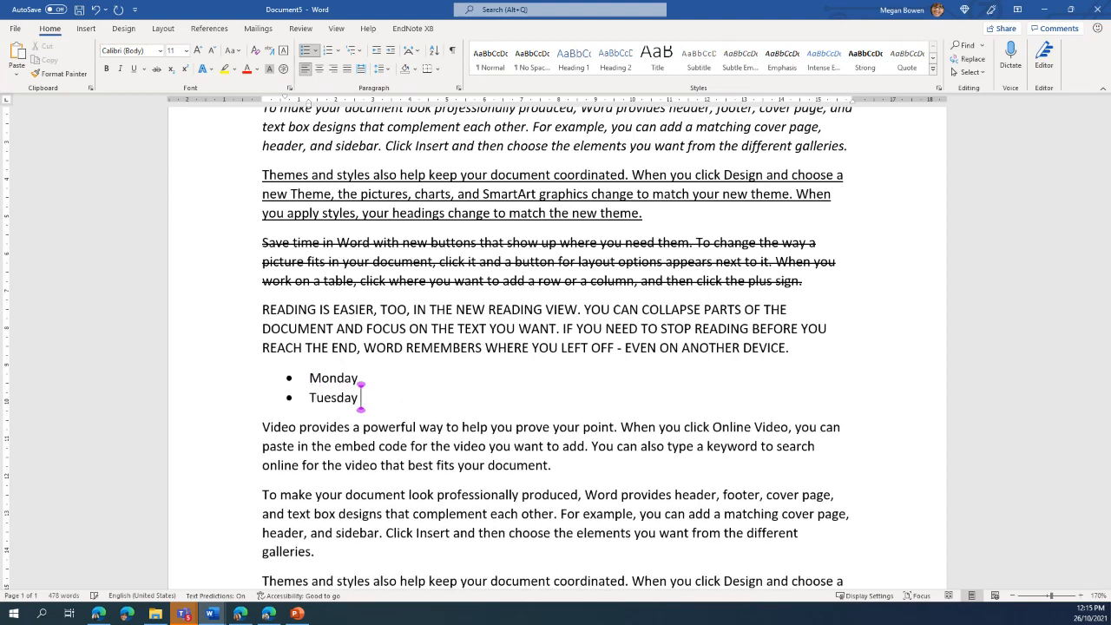
{"action": "key", "text": "Return"}
{"action": "type", "text": "Wednesday"}
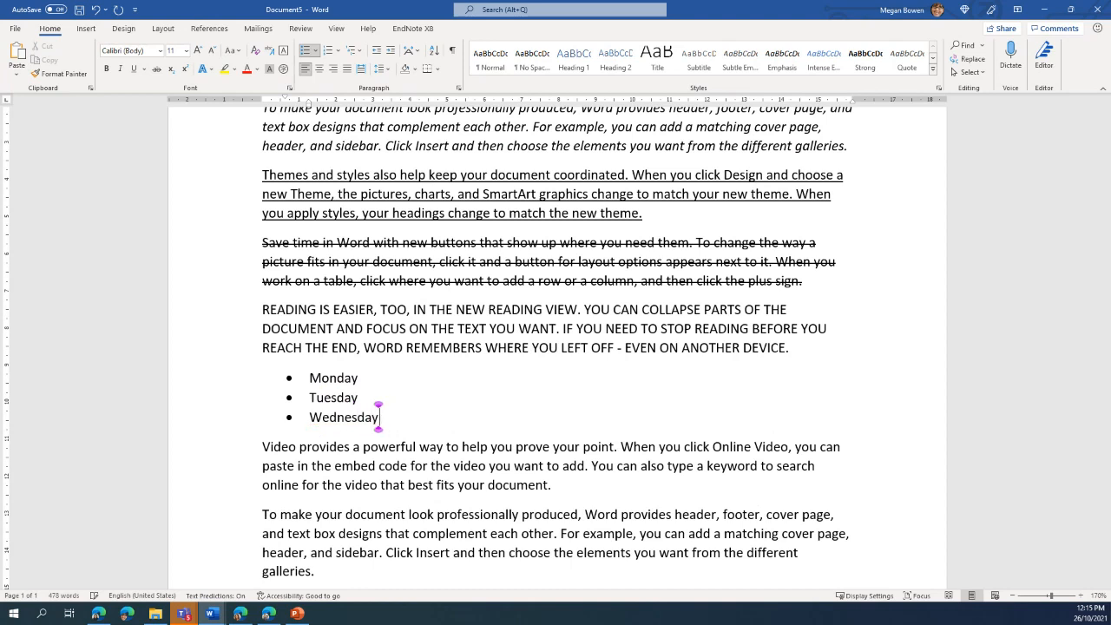
{"action": "key", "text": "Return"}
{"action": "type", "text": "Thursday"}
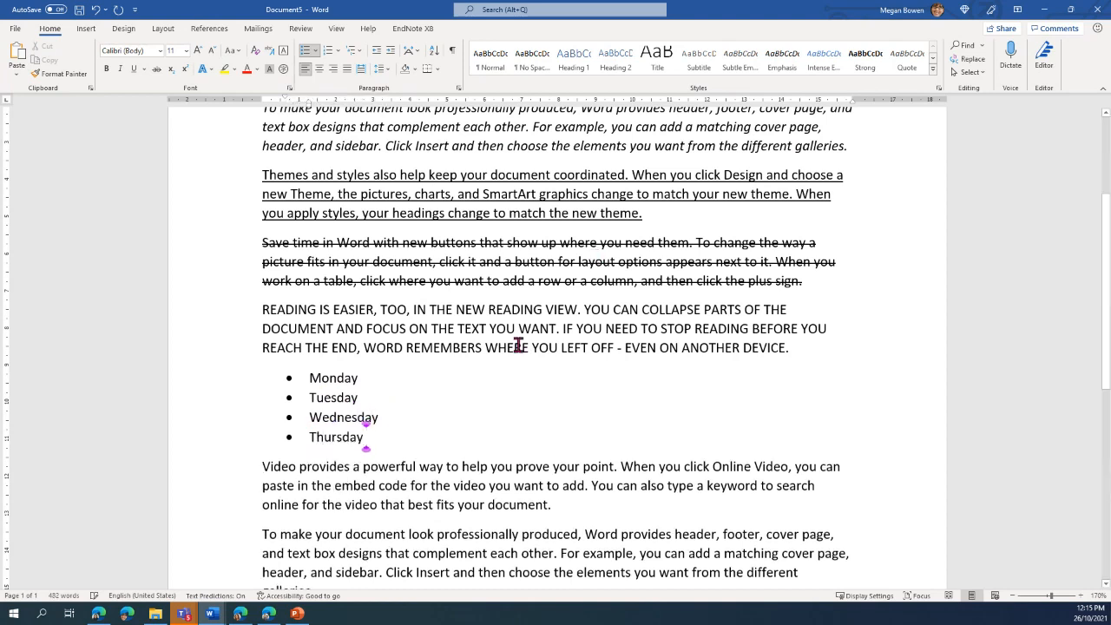
Add the bullets "Walk the dog" and "Follow up on my outlook emails" directly below Monday in the bulleted list.
{"action": "left_click", "coordinate": [483, 377]}
{"action": "key", "text": "Return"}
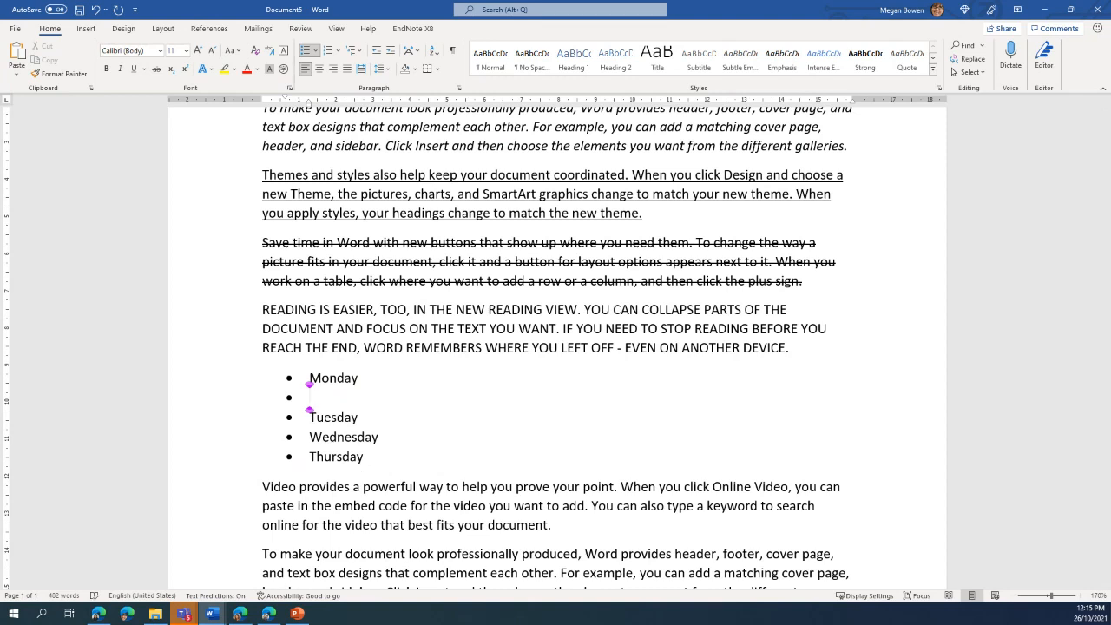
{"action": "type", "text": "Walk the dog"}
{"action": "key", "text": "Return"}
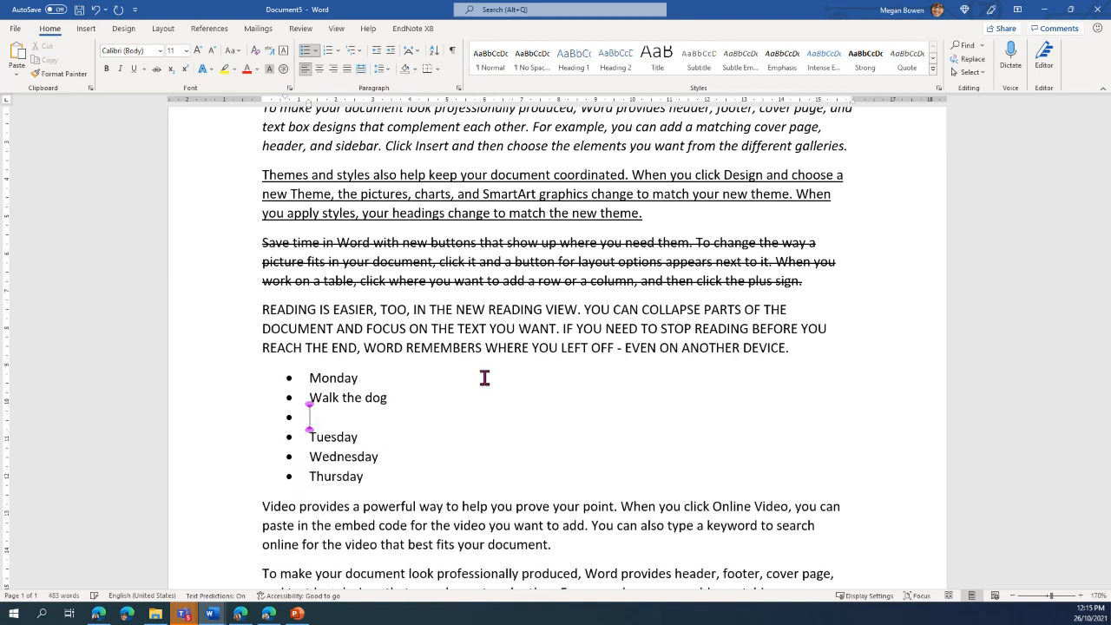
{"action": "type", "text": "Follow up on my outl"}
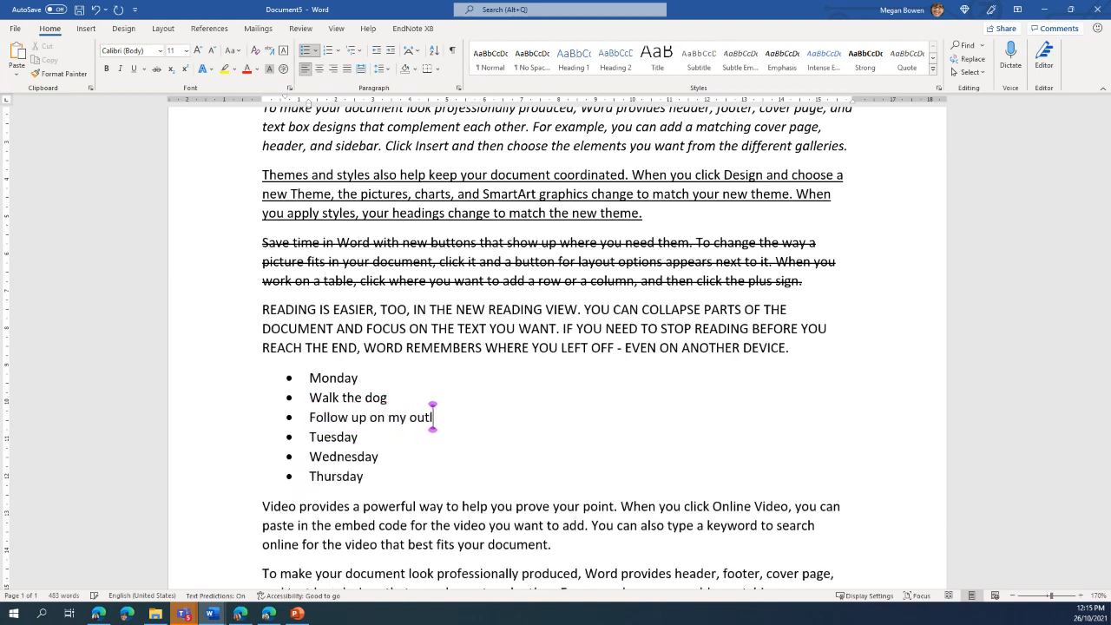
{"action": "type", "text": "ook emails"}
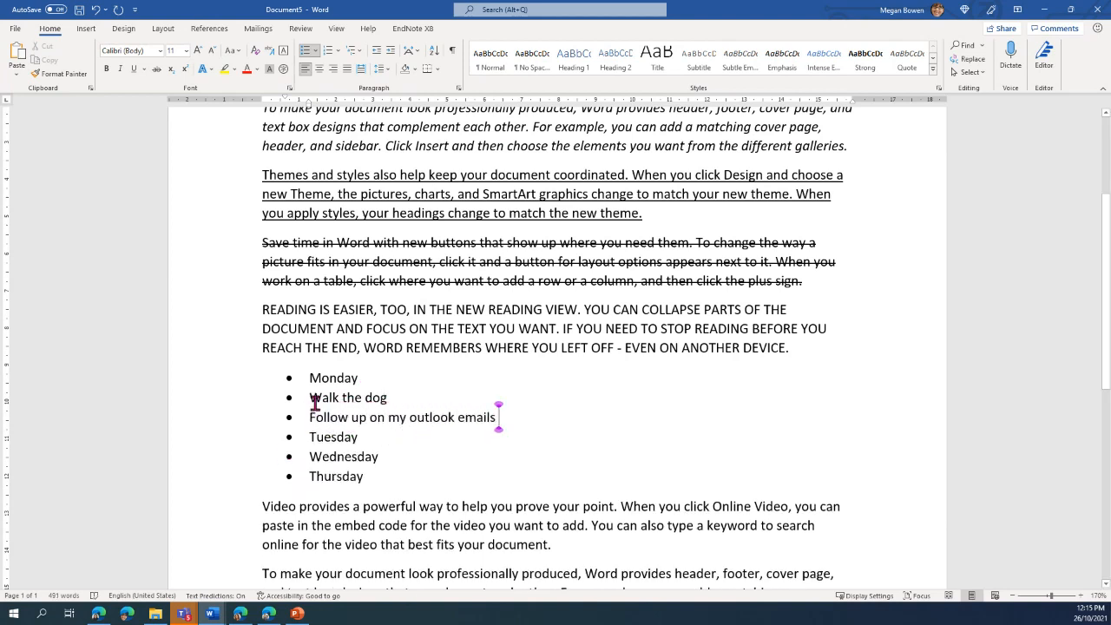
Indent the "Walk the dog" and "Follow up on my outlook emails" bullets one level as sub-bullets of Monday.
{"action": "left_click_drag", "start_coordinate": [311, 397], "coordinate": [495, 416]}
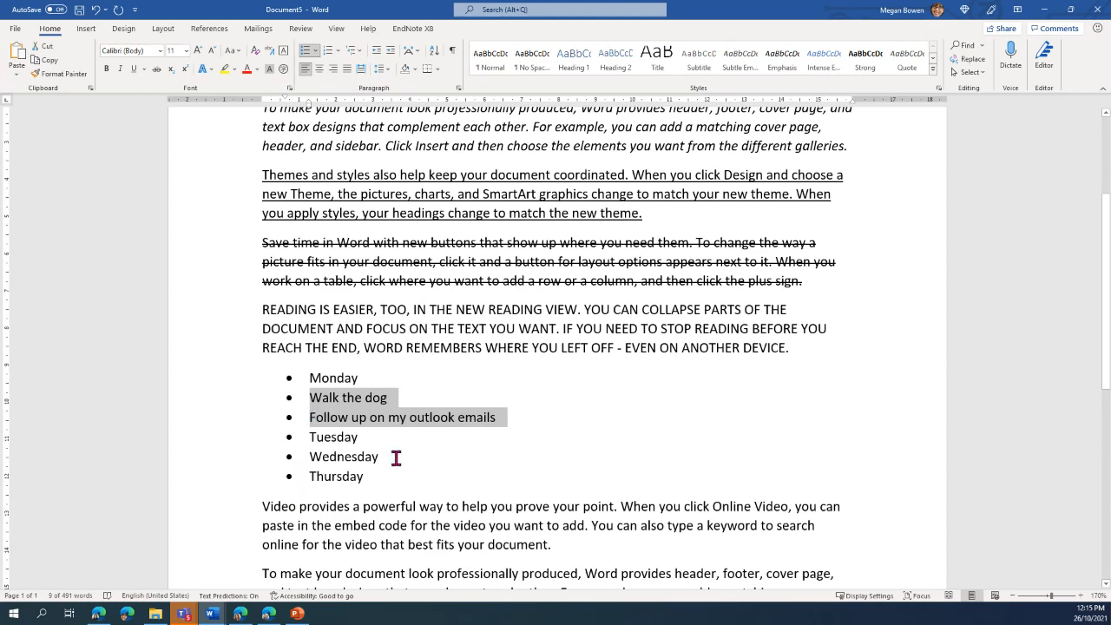
{"action": "scroll", "coordinate": [346, 461], "scroll_direction": "up", "scroll_amount": 3}
{"action": "scroll", "coordinate": [346, 461], "scroll_direction": "up", "scroll_amount": 2}
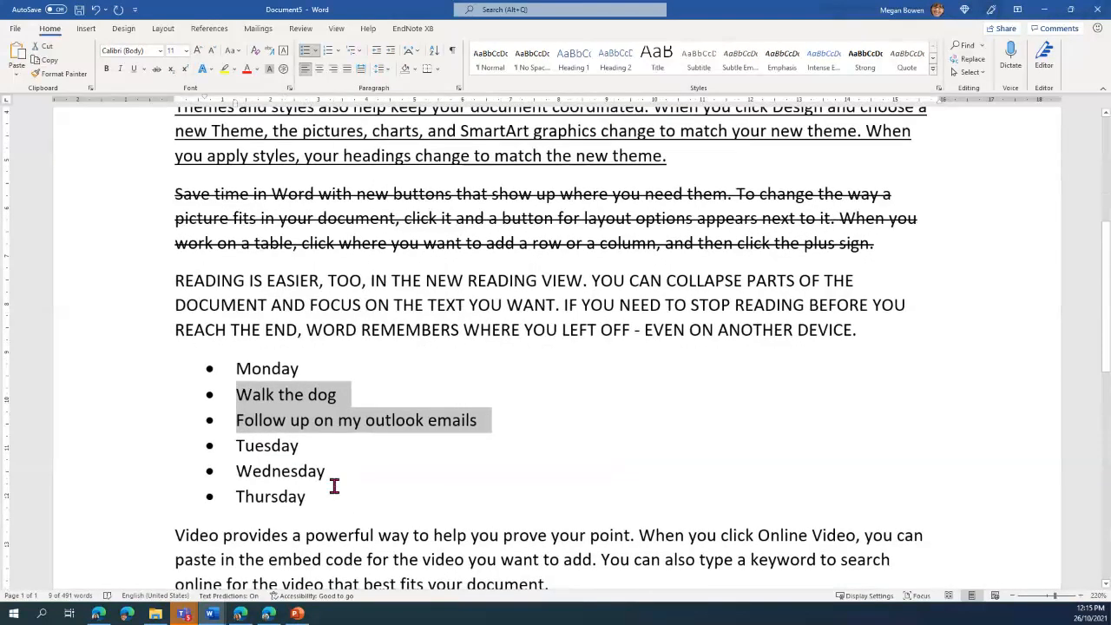
{"action": "key", "text": "Tab"}
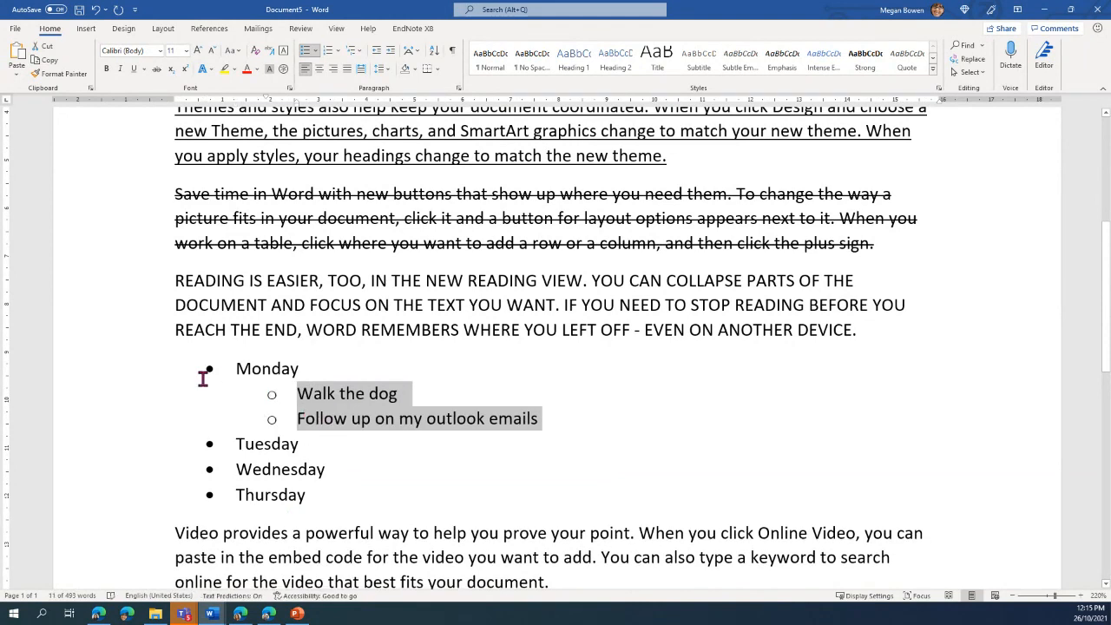
{"action": "left_click", "coordinate": [326, 403]}
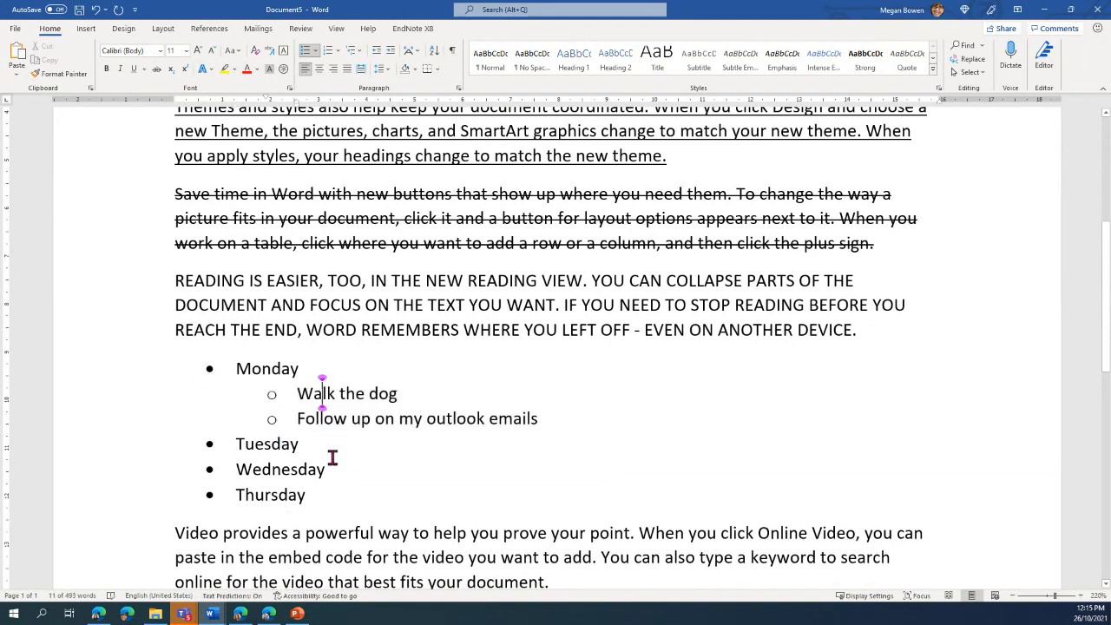
{"action": "left_click", "coordinate": [300, 393]}
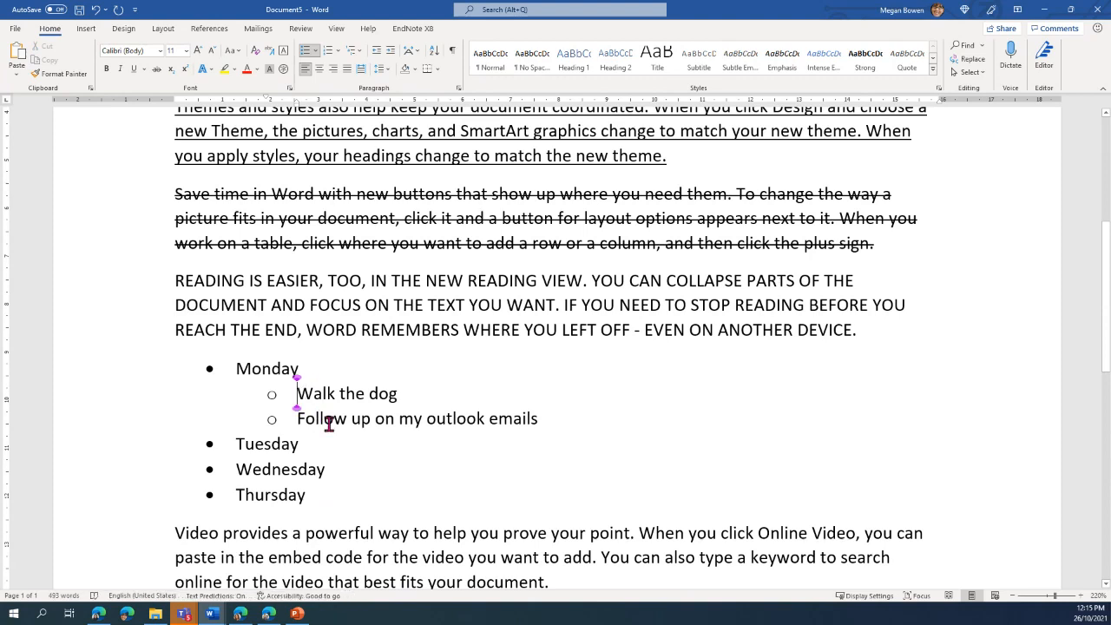
{"action": "left_click", "coordinate": [252, 368]}
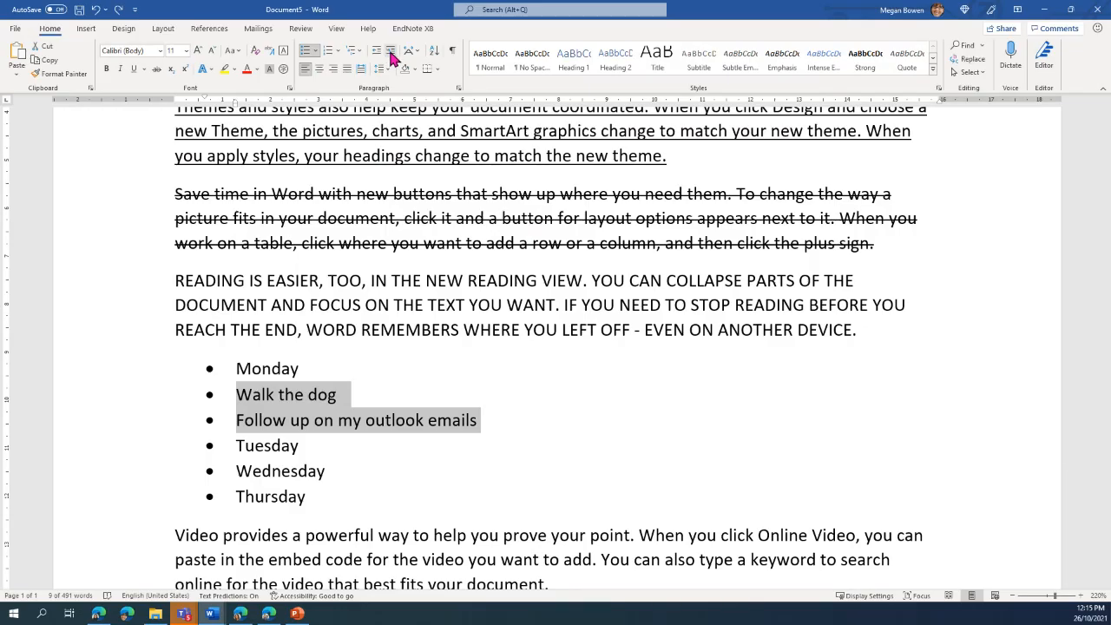
{"action": "left_click", "coordinate": [390, 57]}
{"action": "left_click", "coordinate": [304, 443]}
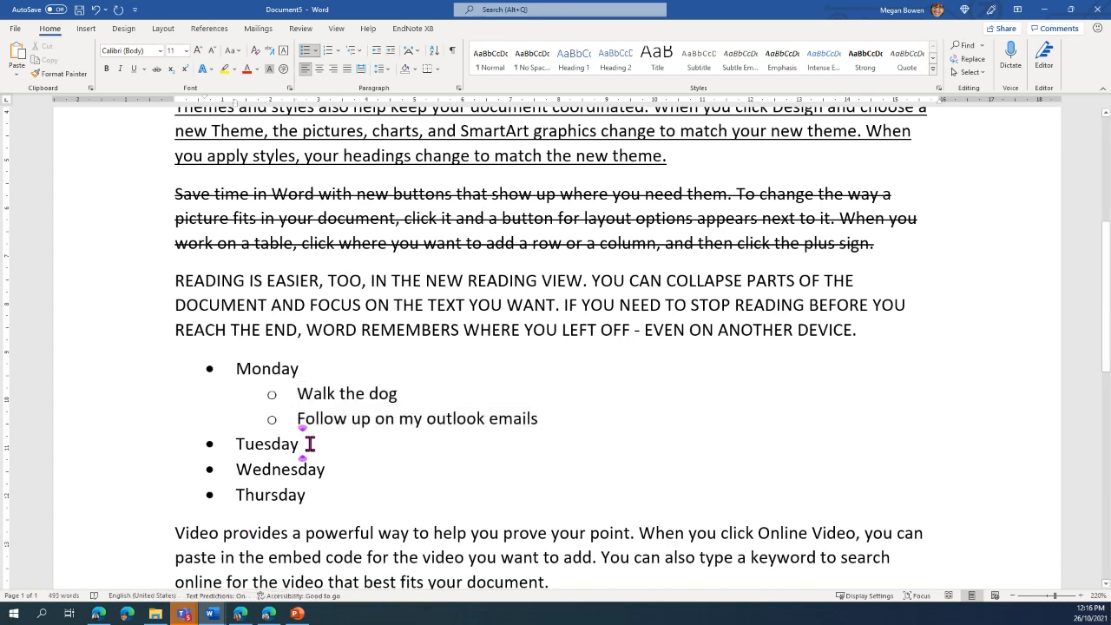
Add a third-level bullet beneath "Follow up on my outlook emails" reading "Follow up with" and the contact's first name.
{"action": "left_click", "coordinate": [578, 417]}
{"action": "key", "text": "Return"}
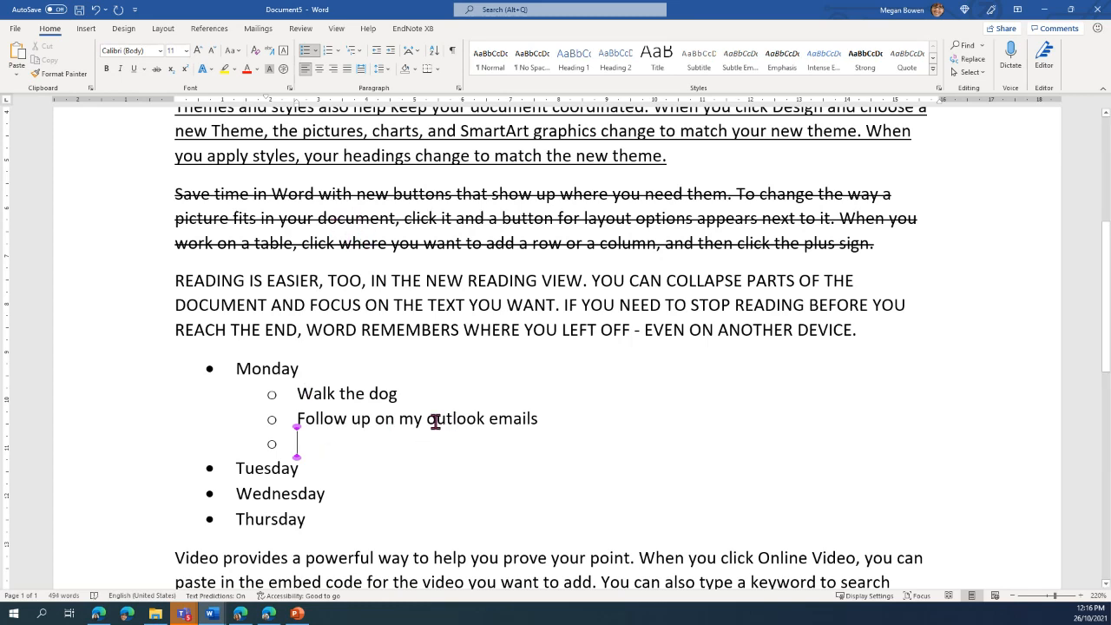
{"action": "key", "text": "Tab"}
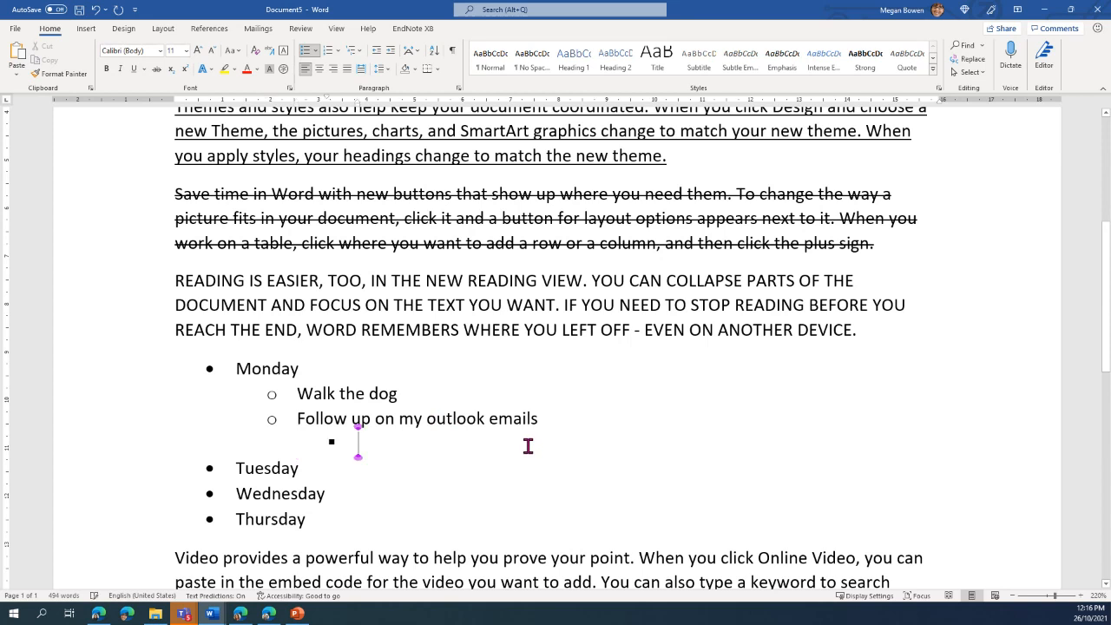
{"action": "type", "text": "Follow up with Joni"}
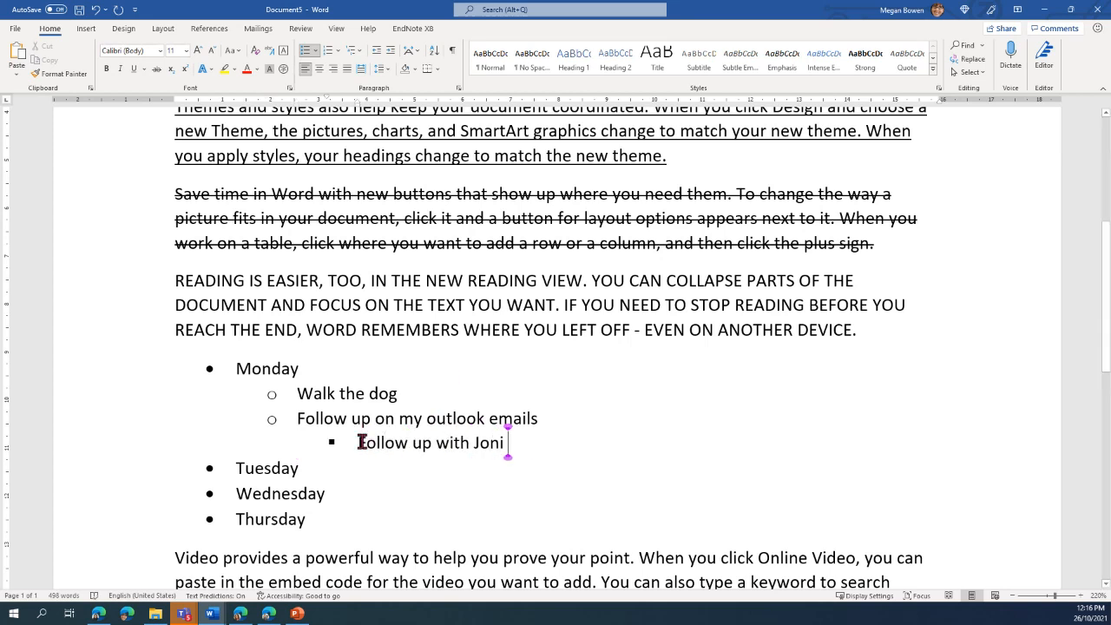
{"action": "left_click", "coordinate": [358, 443]}
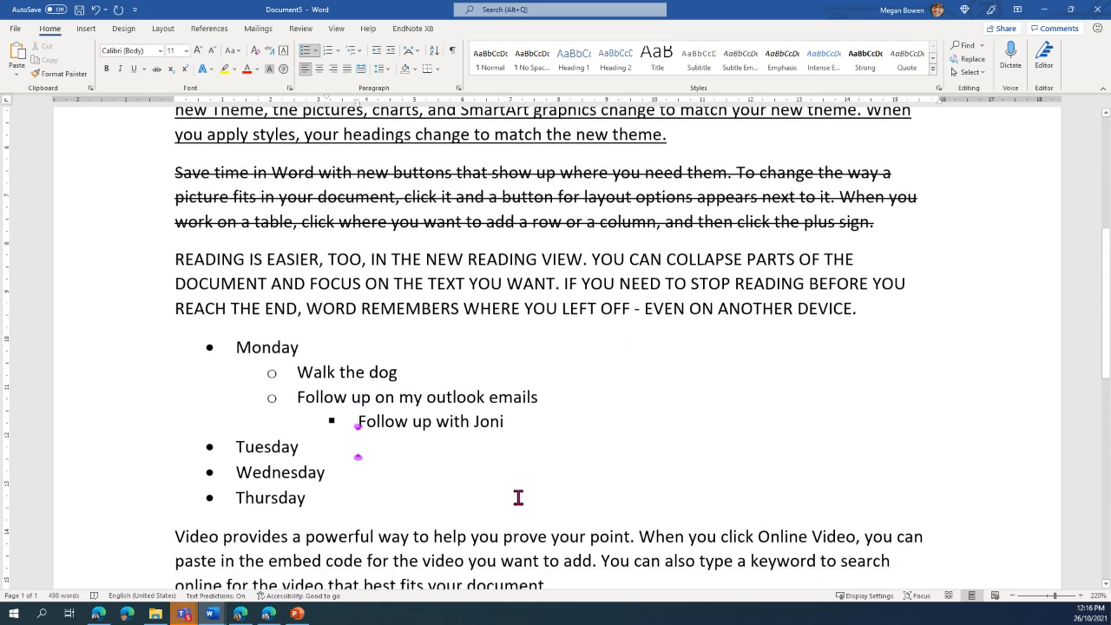
End the bulleted list after Thursday and create a numbered list below it with the items Monday, Tuesday and Wednesday.
{"action": "scroll", "coordinate": [520, 502], "scroll_direction": "down", "scroll_amount": 3}
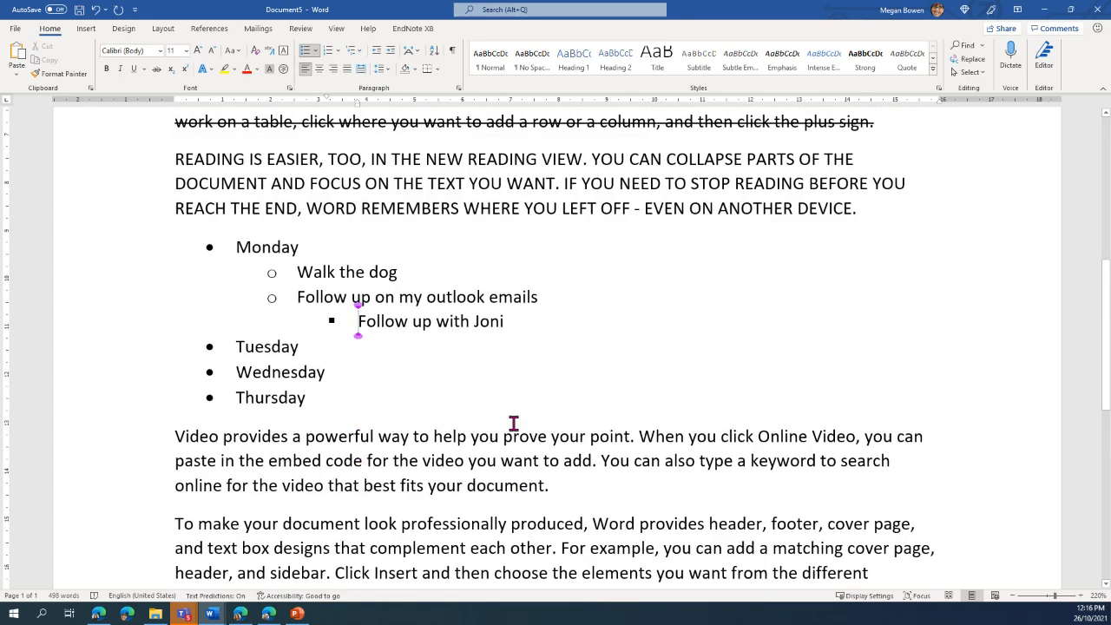
{"action": "left_click", "coordinate": [377, 400]}
{"action": "key", "text": "Return"}
{"action": "key", "text": "Return"}
{"action": "key", "text": "Return"}
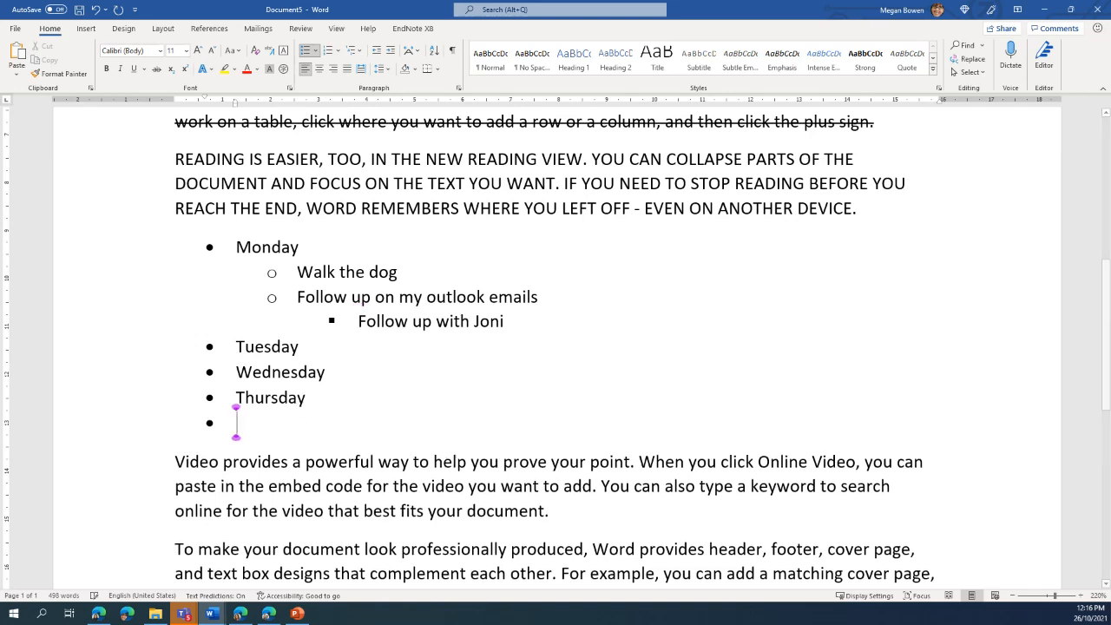
{"action": "left_click", "coordinate": [330, 52]}
{"action": "type", "text": "Monday"}
{"action": "key", "text": "Return"}
{"action": "type", "text": "tuesday"}
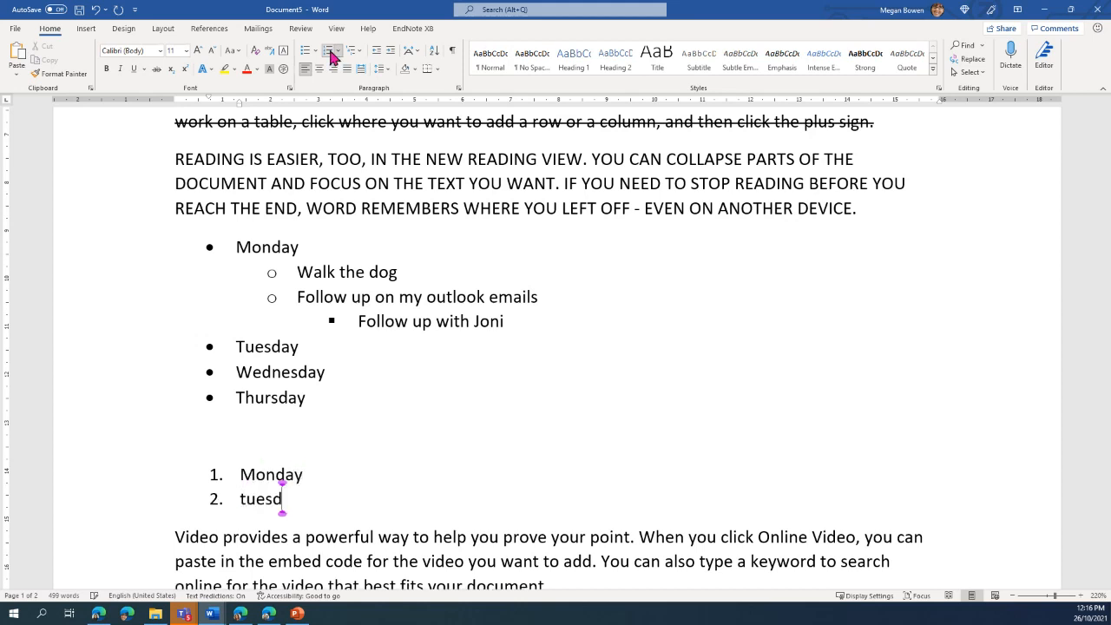
{"action": "key", "text": "Return"}
{"action": "type", "text": "Wednesday"}
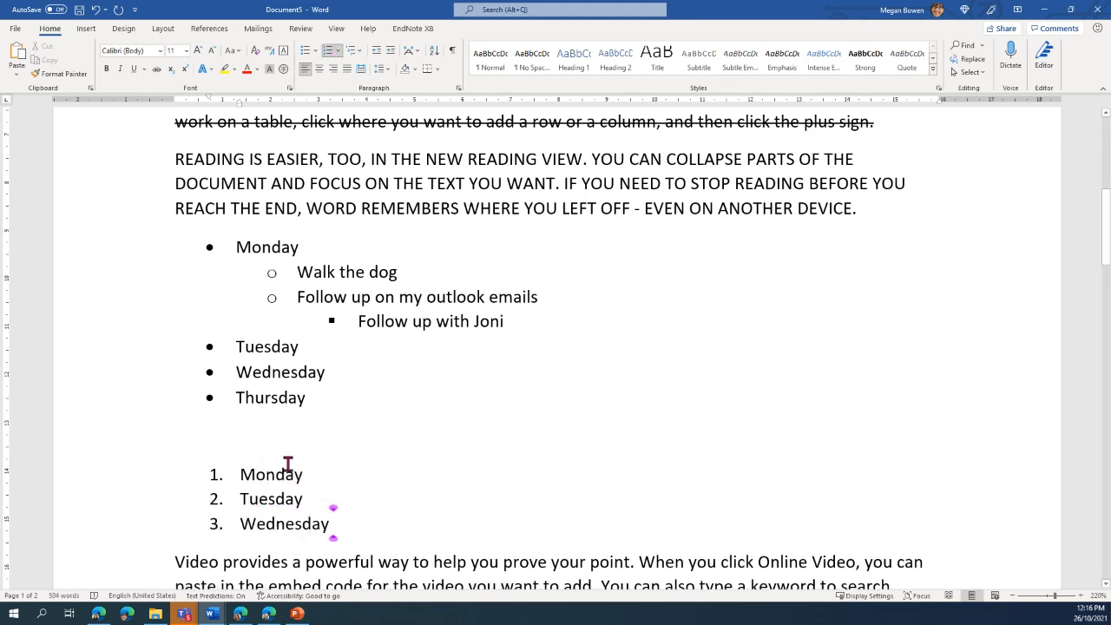
Insert an empty item below Monday in the numbered list and move it in and out through the indent levels.
{"action": "left_click", "coordinate": [315, 469]}
{"action": "key", "text": "Return"}
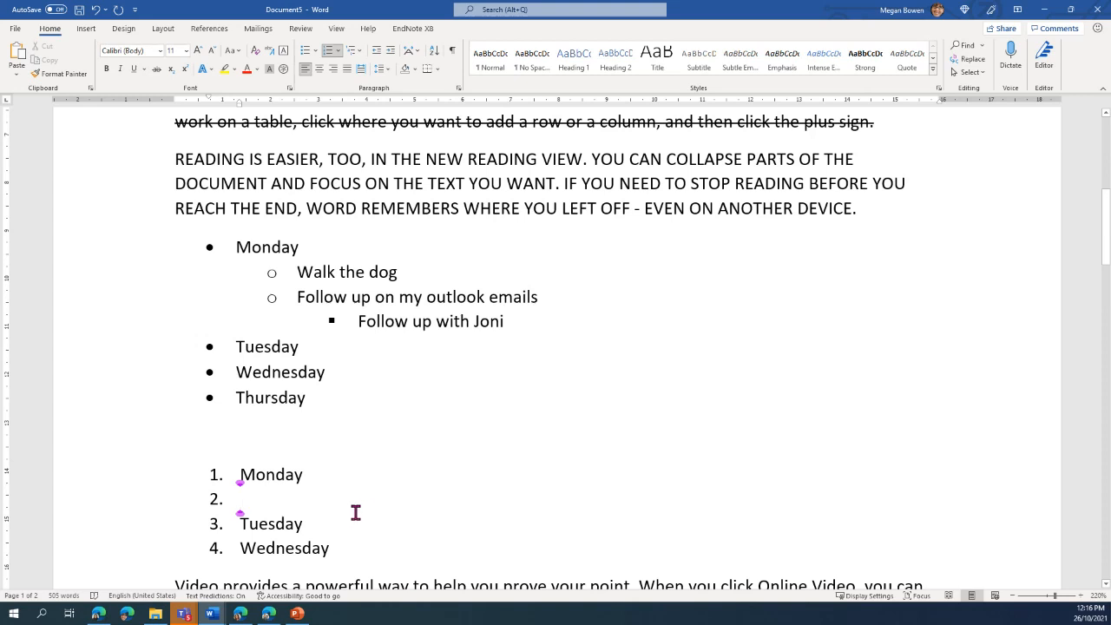
{"action": "key", "text": "Tab"}
{"action": "key", "text": "Tab"}
{"action": "key", "text": "Tab"}
{"action": "key", "text": "Tab"}
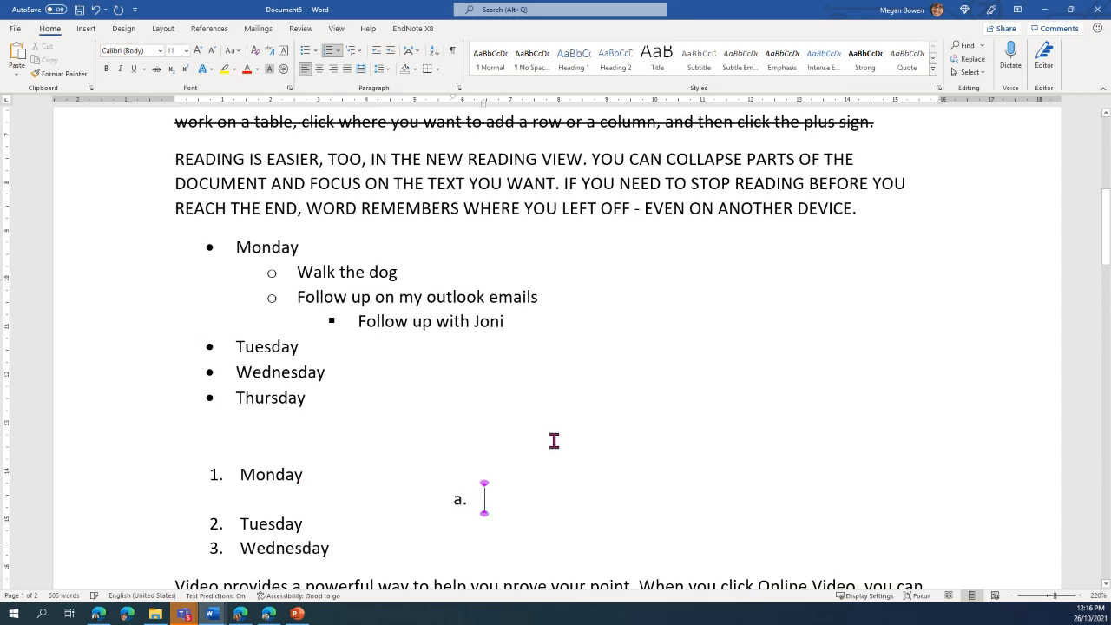
{"action": "key", "text": "Tab"}
{"action": "key", "text": "Tab"}
{"action": "key", "text": "Tab"}
{"action": "key", "text": "shift+Tab"}
{"action": "key", "text": "shift+Tab"}
{"action": "key", "text": "shift+Tab"}
{"action": "key", "text": "shift+Tab"}
{"action": "key", "text": "shift+Tab"}
Undo the empty item's indent changes and reduce the numbered list to Monday and Tuesday, with the cursor in an empty line below.
{"action": "key", "text": "ctrl+z"}
{"action": "key", "text": "ctrl+z"}
{"action": "key", "text": "ctrl+z"}
{"action": "key", "text": "ctrl+z"}
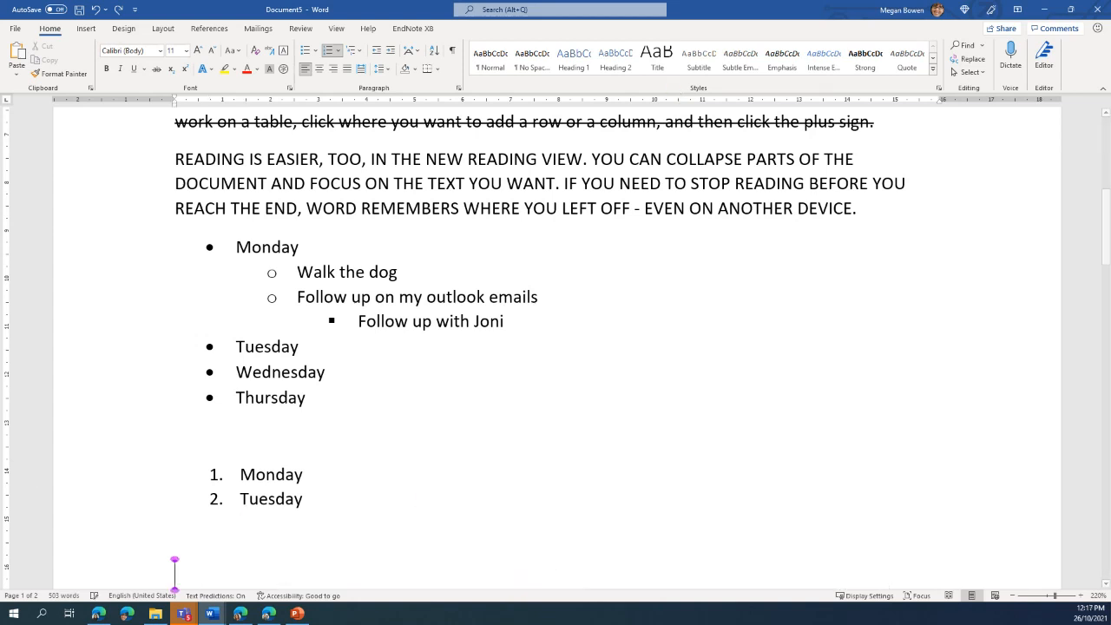
Dictate below the numbered list: "Today is Tuesday and it looks like a beautiful afternoon. I can't wait to eat my lunch! I'm having fried rice and chicken.".
{"action": "key", "text": "Return"}
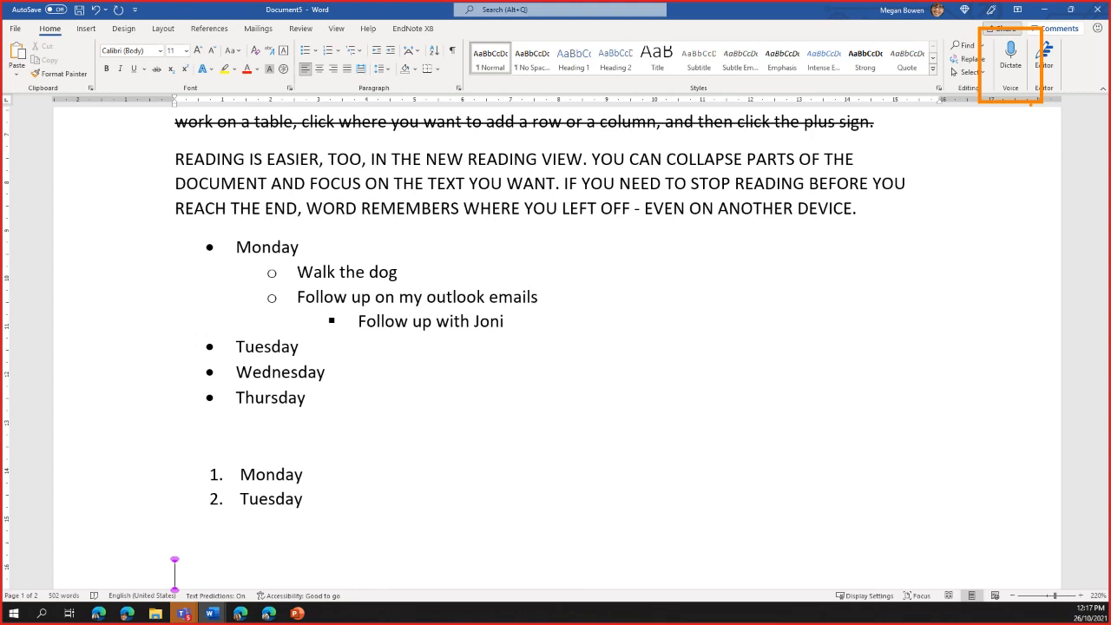
{"action": "left_click", "coordinate": [1011, 57]}
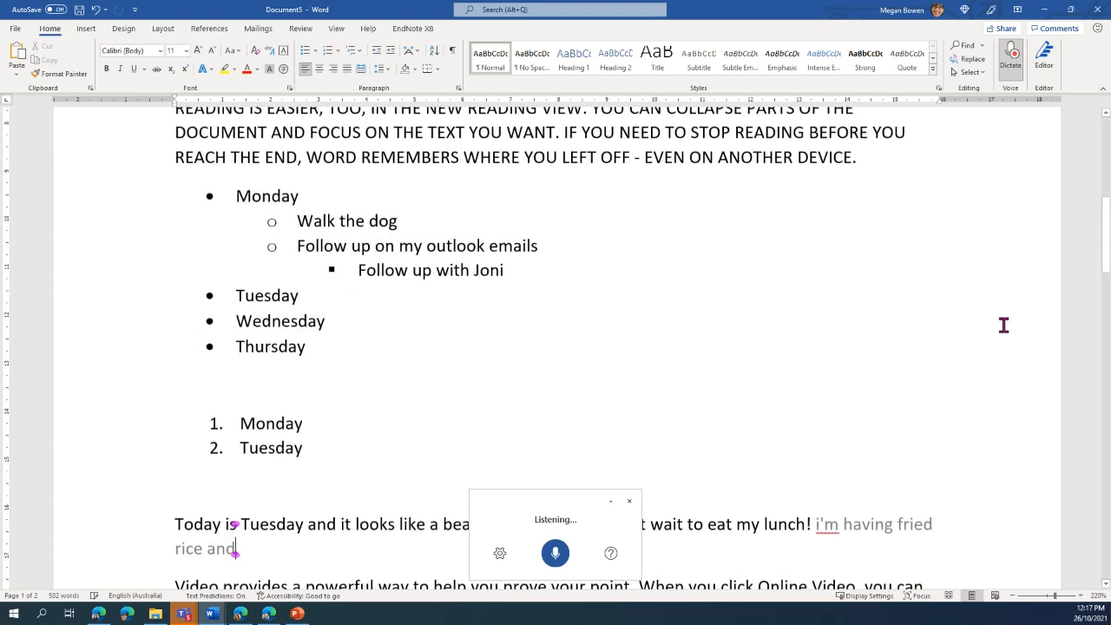
{"action": "left_click", "coordinate": [1010, 57]}
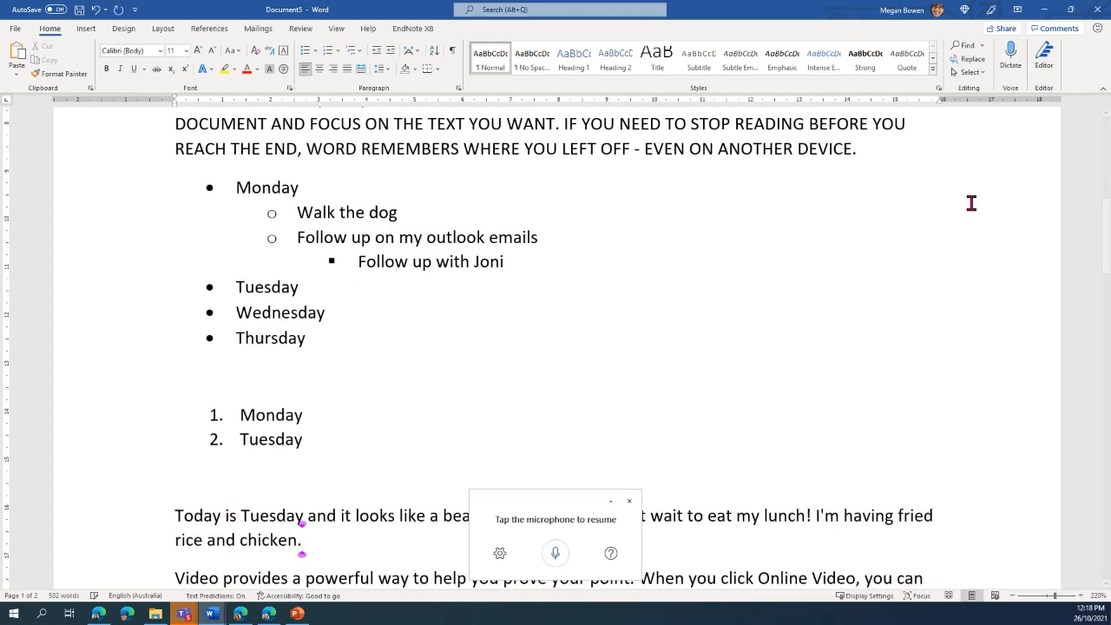
Examine the capital letters and punctuation in the dictated paragraph, including the first letter of "Tuesday" and the full stop after "afternoon".
{"action": "scroll", "coordinate": [758, 376], "scroll_direction": "down", "scroll_amount": 4}
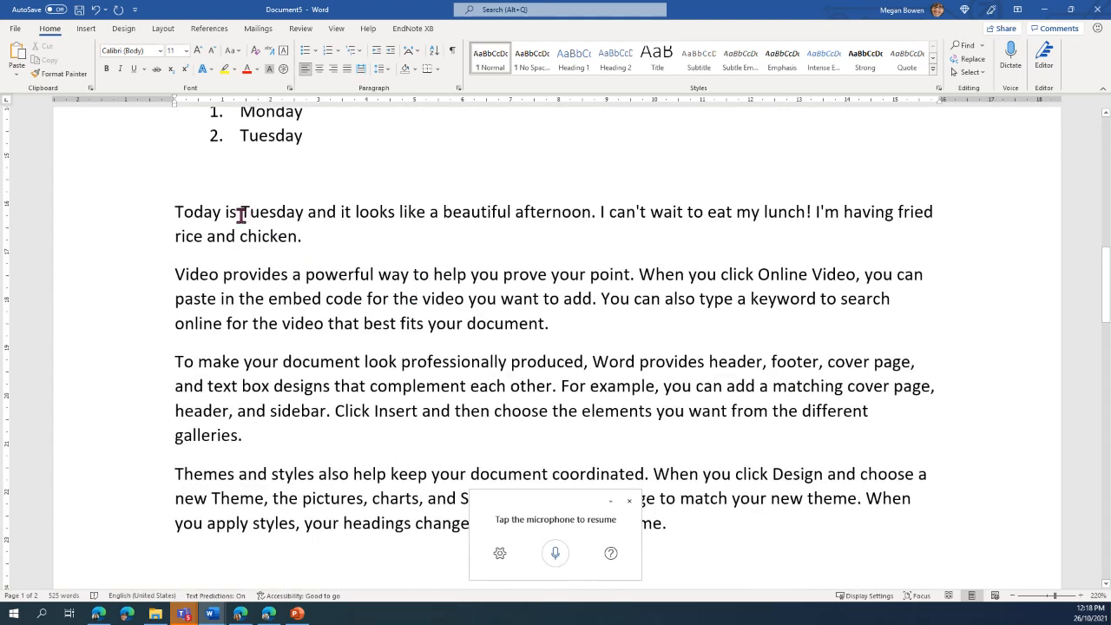
{"action": "left_click_drag", "start_coordinate": [239, 215], "coordinate": [246, 215]}
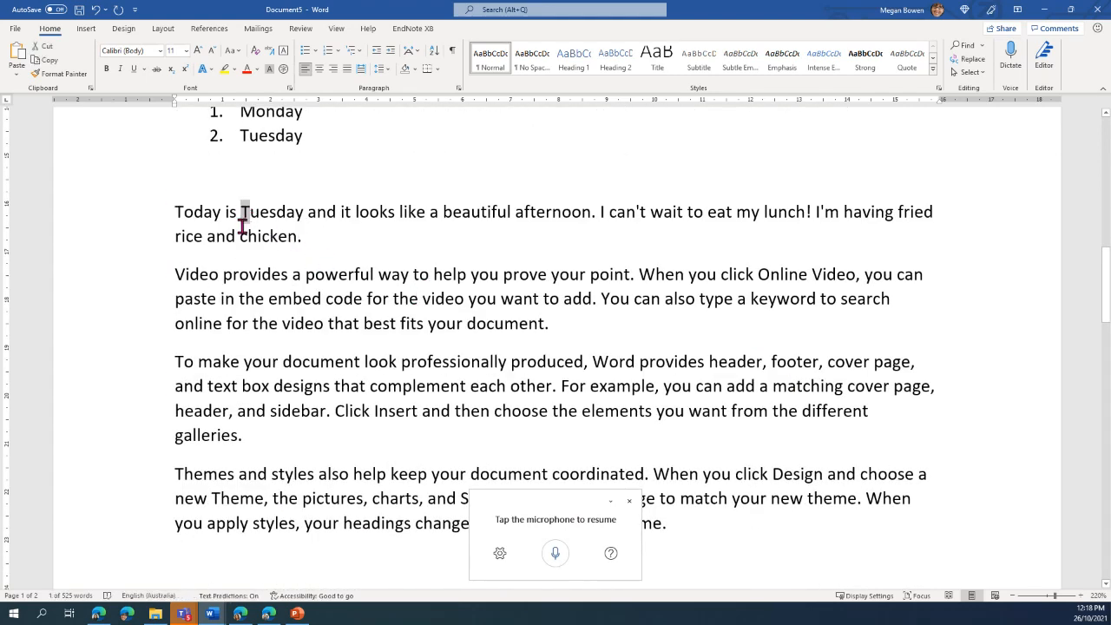
{"action": "left_click", "coordinate": [247, 217]}
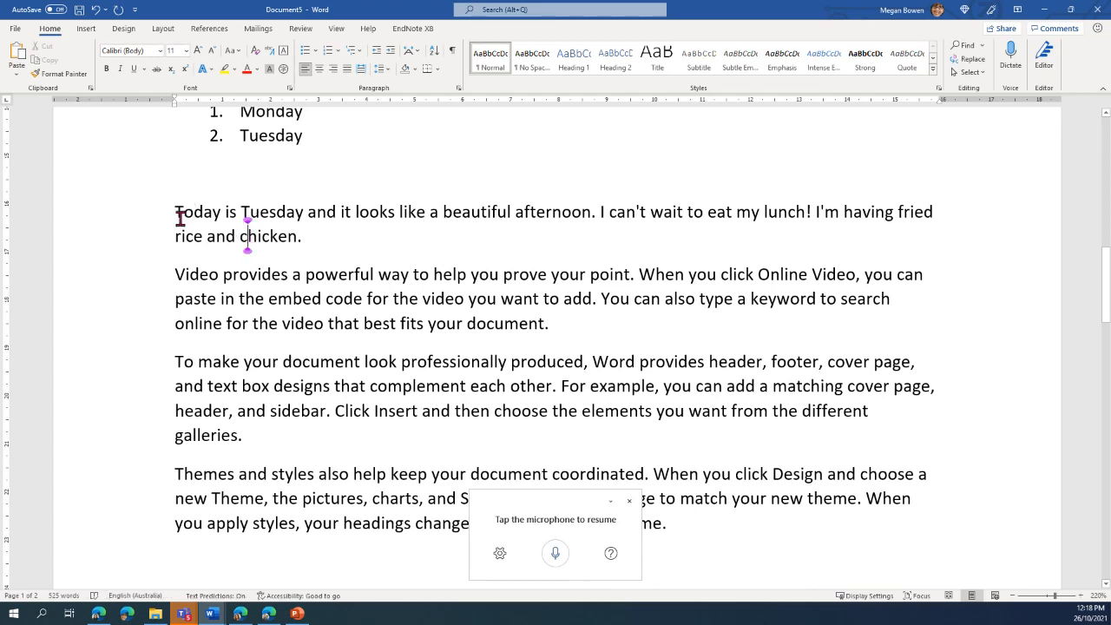
{"action": "left_click_drag", "start_coordinate": [171, 211], "coordinate": [183, 213]}
{"action": "left_click_drag", "start_coordinate": [590, 214], "coordinate": [597, 214]}
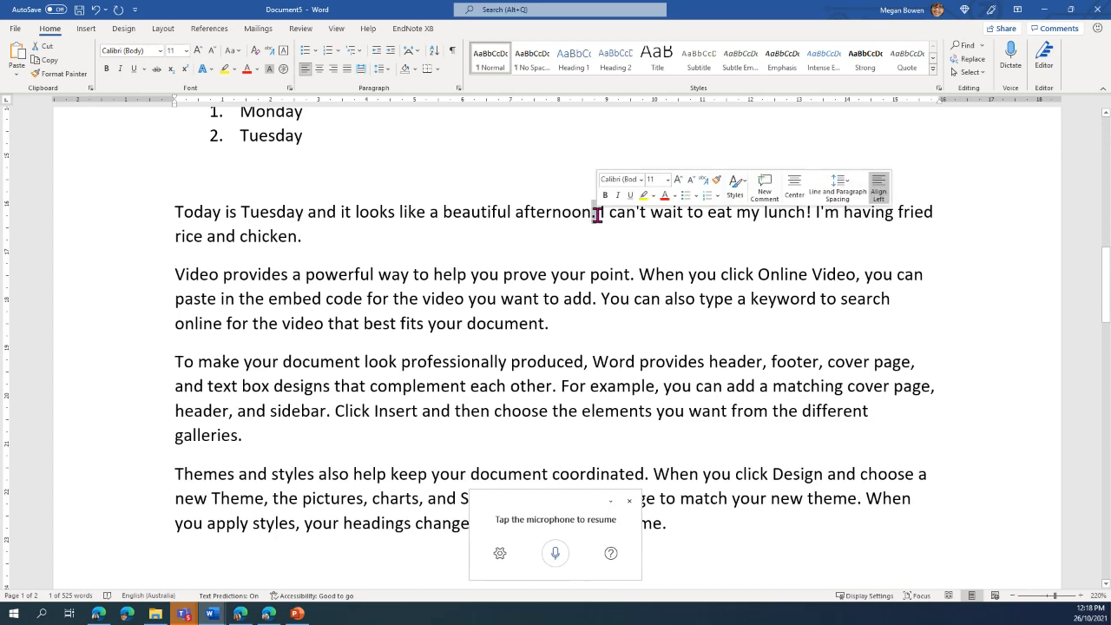
{"action": "left_click", "coordinate": [590, 257]}
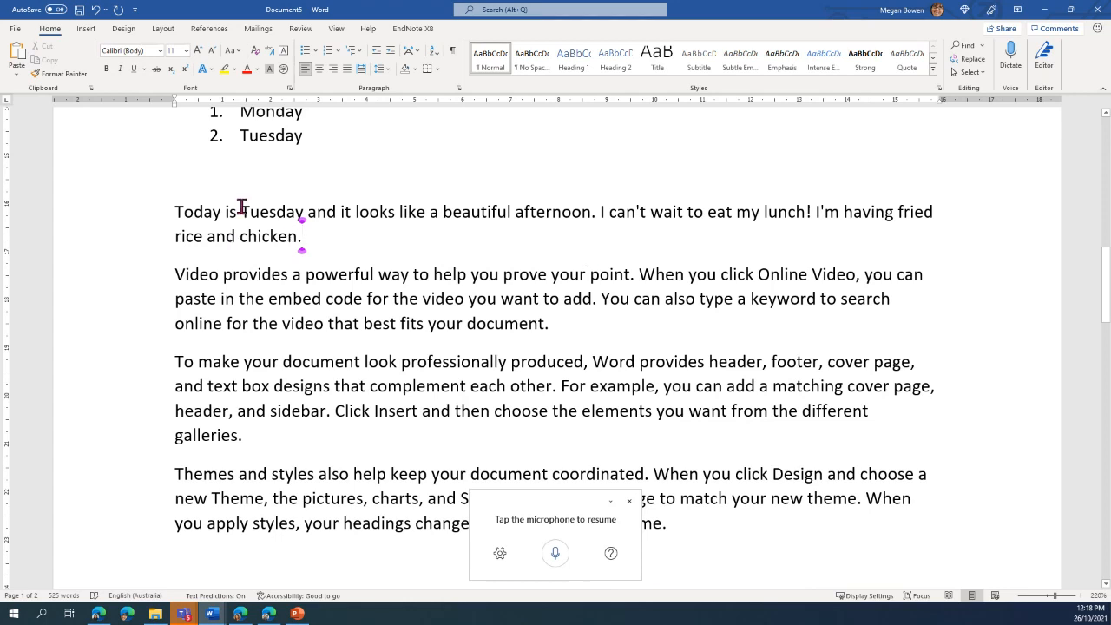
{"action": "left_click_drag", "start_coordinate": [240, 212], "coordinate": [248, 211]}
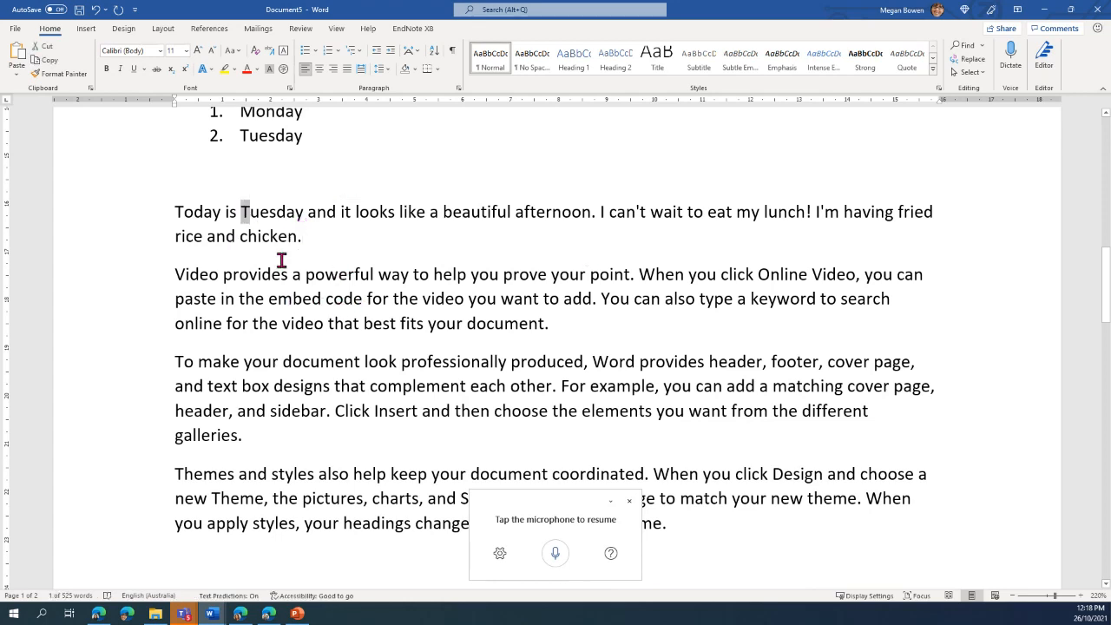
{"action": "left_click", "coordinate": [317, 235]}
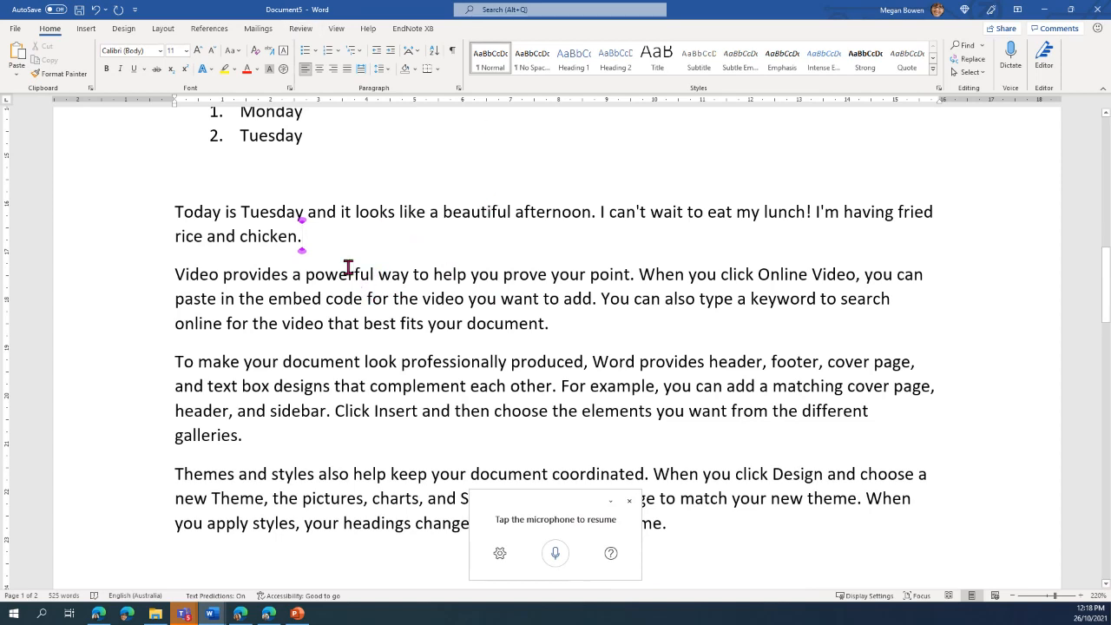
Push the "Video provides" paragraph below the dictated text down with seven empty lines, and undo them.
{"action": "left_click", "coordinate": [86, 30]}
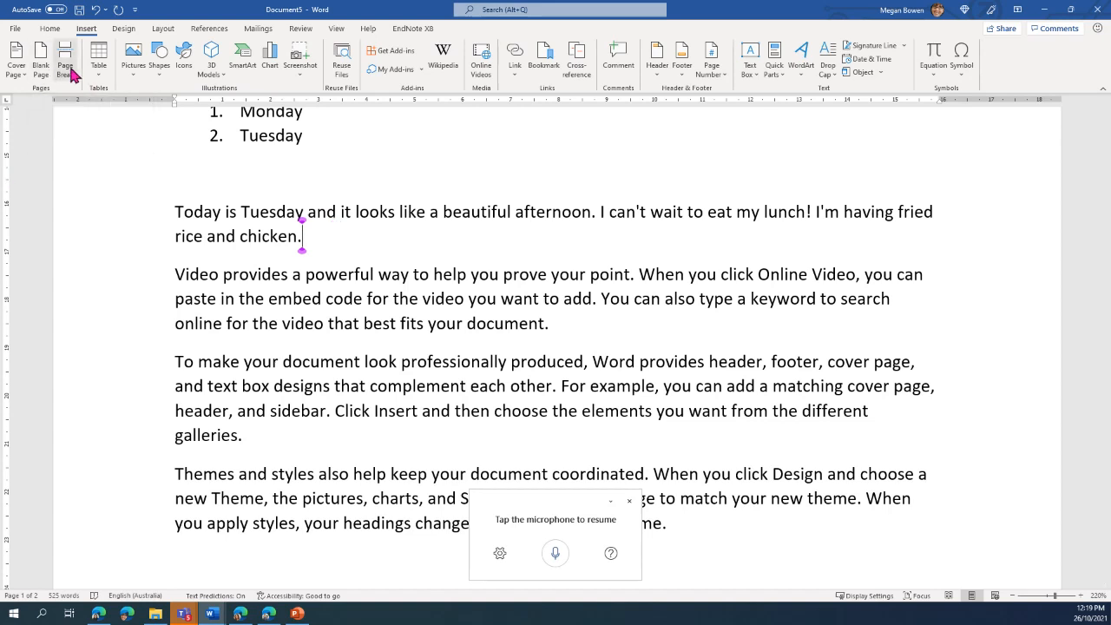
{"action": "triple_click", "coordinate": [216, 301]}
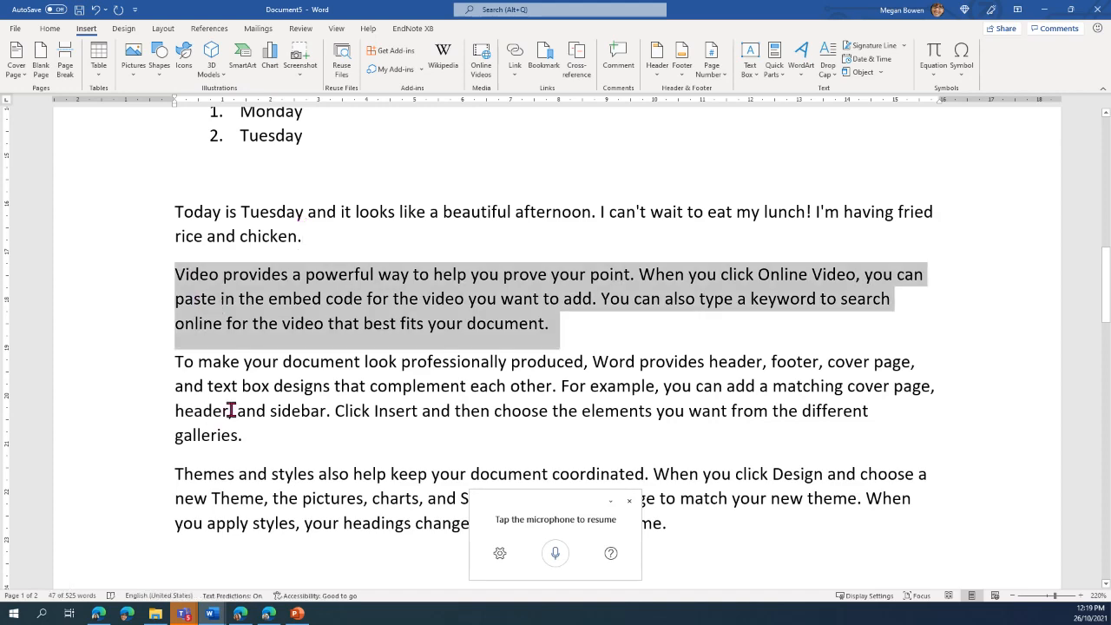
{"action": "scroll", "coordinate": [231, 409], "scroll_direction": "down", "scroll_amount": 3}
{"action": "scroll", "coordinate": [232, 406], "scroll_direction": "up", "scroll_amount": 3}
{"action": "left_click", "coordinate": [242, 333]}
{"action": "left_click", "coordinate": [179, 268]}
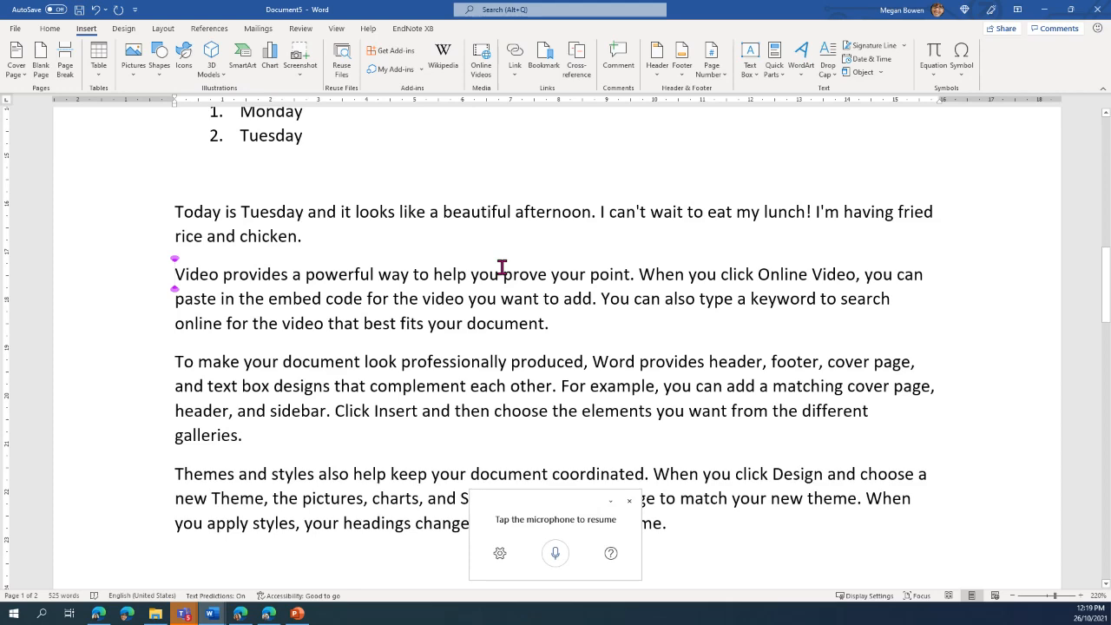
{"action": "key", "text": "Return"}
{"action": "key", "text": "Return"}
{"action": "key", "text": "Return"}
{"action": "key", "text": "Return"}
{"action": "key", "text": "Return"}
{"action": "key", "text": "Return"}
{"action": "key", "text": "Return"}
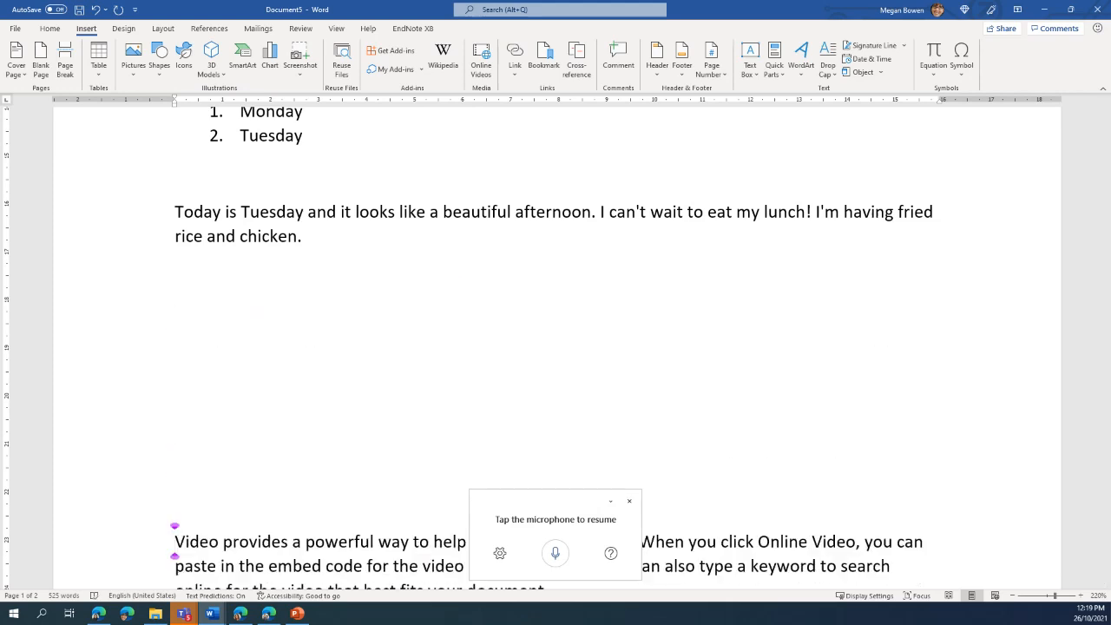
{"action": "key", "text": "ctrl+z"}
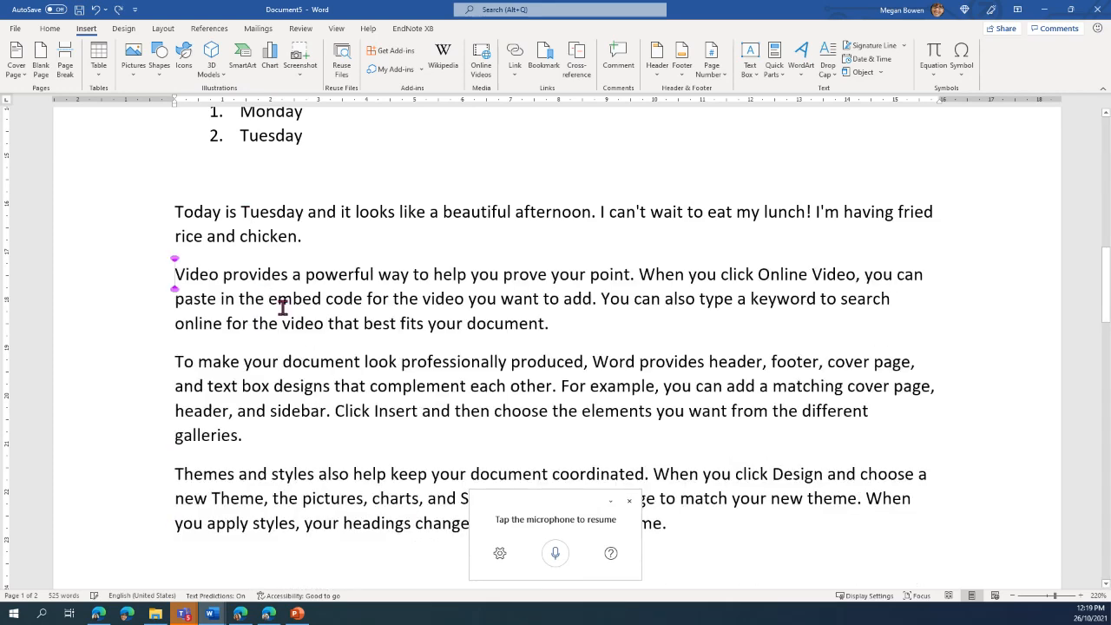
Close the dictation controls.
{"action": "scroll", "coordinate": [342, 423], "scroll_direction": "down", "scroll_amount": 4}
{"action": "left_click", "coordinate": [566, 322]}
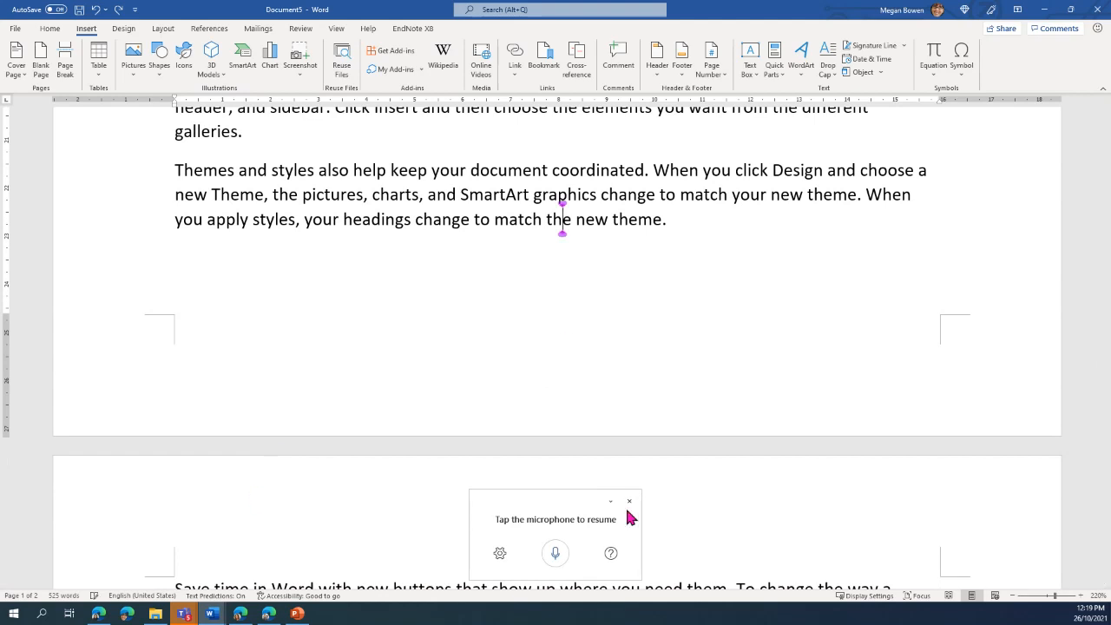
{"action": "left_click", "coordinate": [629, 501]}
Insert a page break directly before the "Video provides" paragraph that follows the dictated text.
{"action": "scroll", "coordinate": [223, 389], "scroll_direction": "up", "scroll_amount": 4}
{"action": "left_click", "coordinate": [175, 276]}
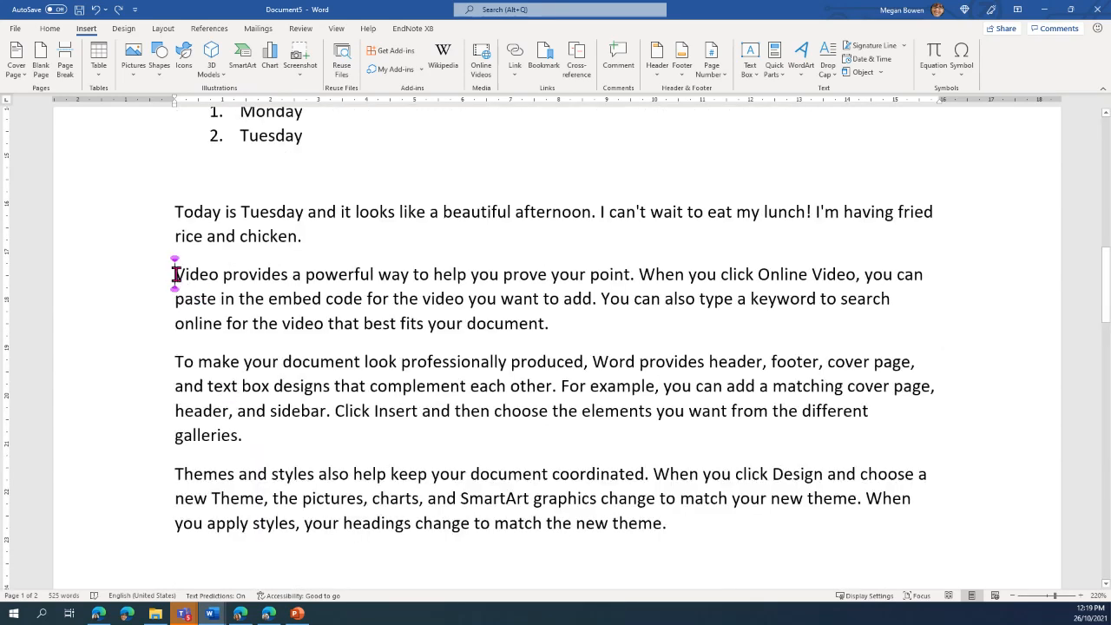
{"action": "scroll", "coordinate": [188, 301], "scroll_direction": "up", "scroll_amount": 3}
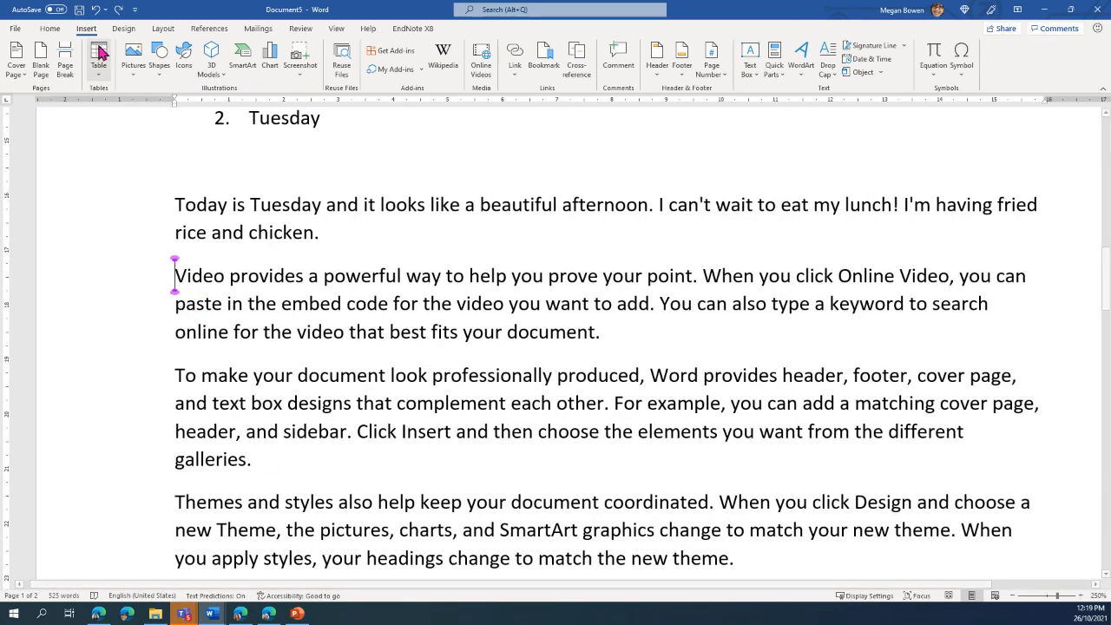
{"action": "left_click", "coordinate": [66, 66]}
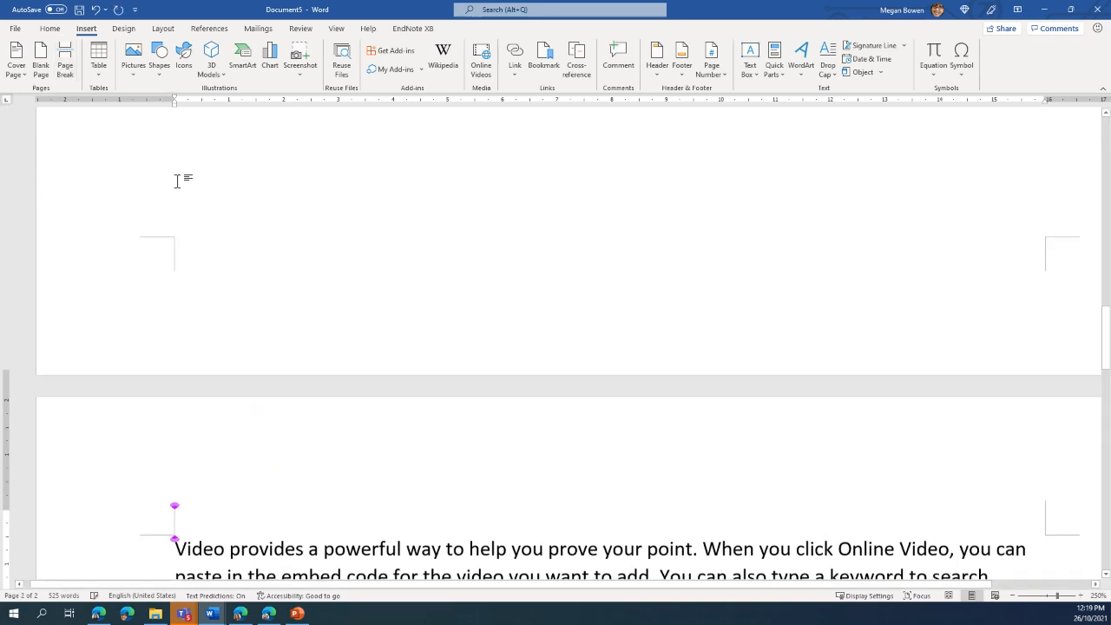
Examine how the page break separates the dictated paragraph from the "Video provides" text on the next page.
{"action": "scroll", "coordinate": [337, 327], "scroll_direction": "down", "scroll_amount": 3}
{"action": "scroll", "coordinate": [421, 310], "scroll_direction": "up", "scroll_amount": 2}
{"action": "scroll", "coordinate": [255, 335], "scroll_direction": "down", "scroll_amount": 1}
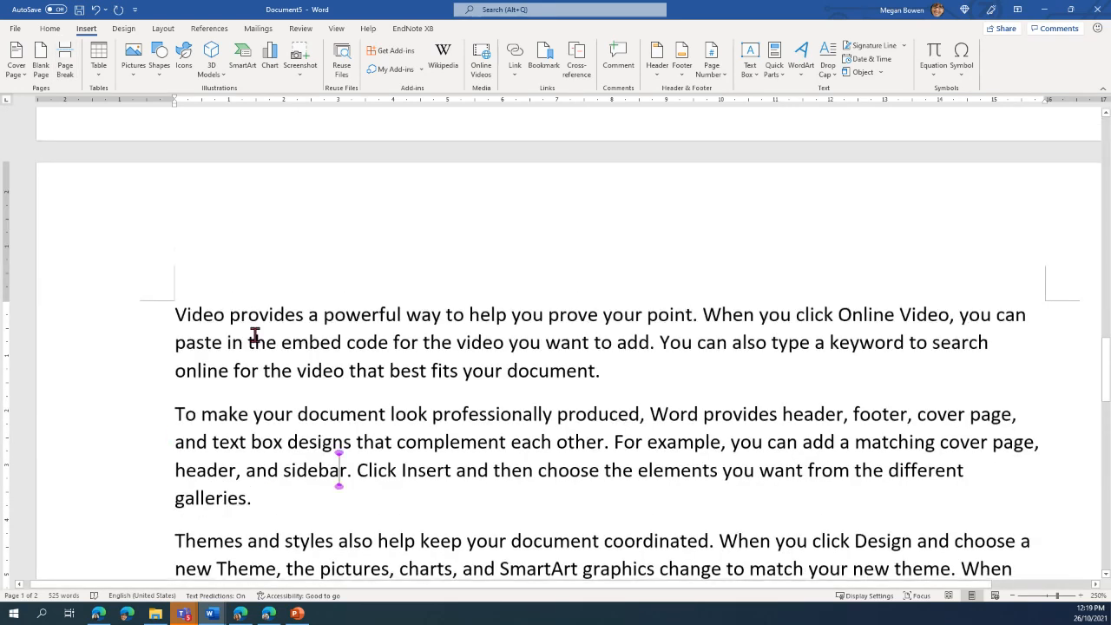
{"action": "scroll", "coordinate": [360, 375], "scroll_direction": "up", "scroll_amount": 3}
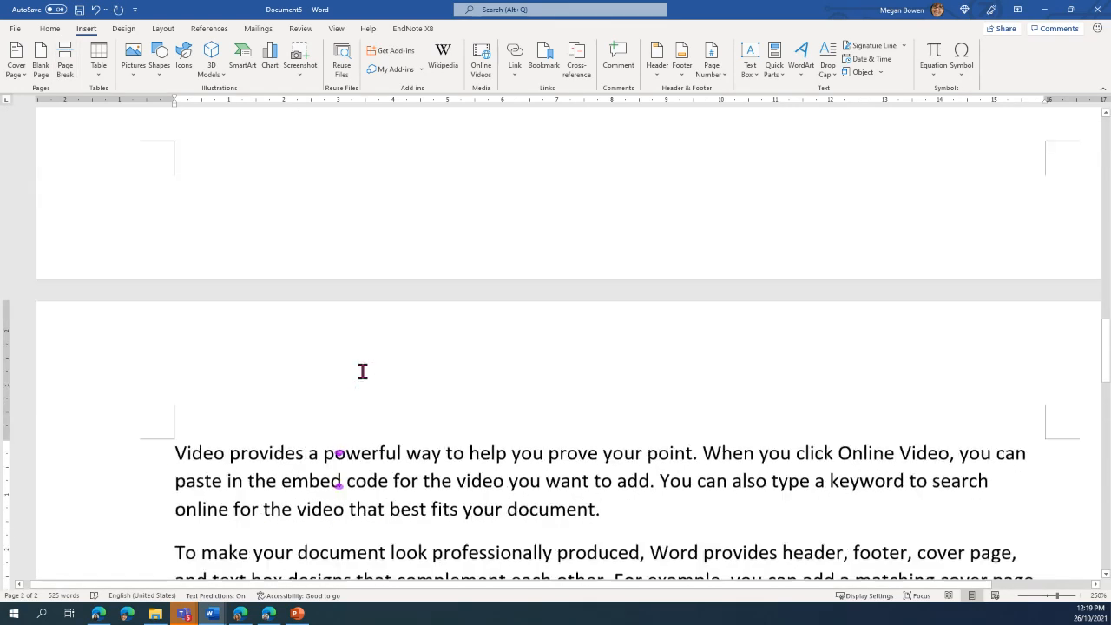
{"action": "scroll", "coordinate": [362, 371], "scroll_direction": "down", "scroll_amount": 1, "text": "ctrl"}
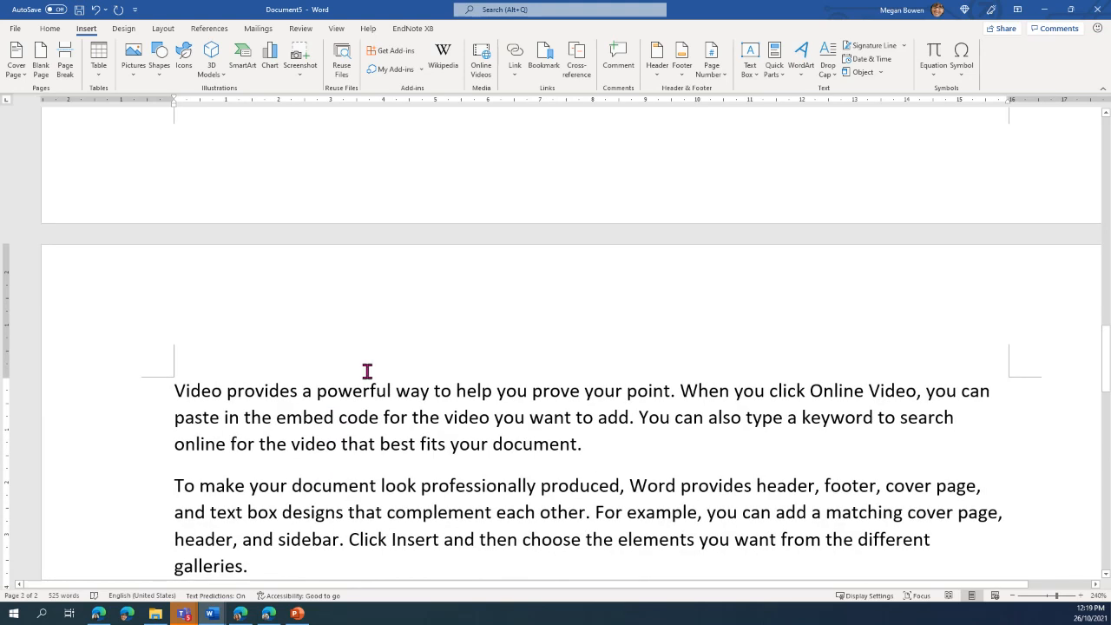
{"action": "left_click", "coordinate": [159, 390]}
{"action": "left_click", "coordinate": [192, 408]}
{"action": "left_click", "coordinate": [175, 394]}
{"action": "scroll", "coordinate": [418, 413], "scroll_direction": "up", "scroll_amount": 5}
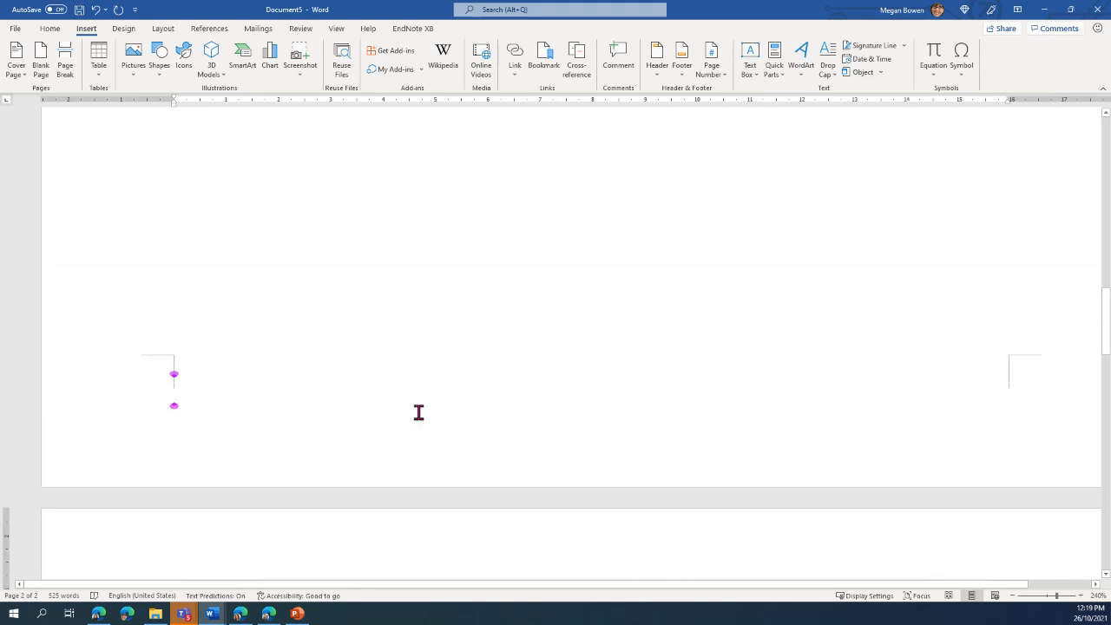
{"action": "scroll", "coordinate": [418, 413], "scroll_direction": "up", "scroll_amount": 10}
{"action": "scroll", "coordinate": [390, 399], "scroll_direction": "down", "scroll_amount": 5}
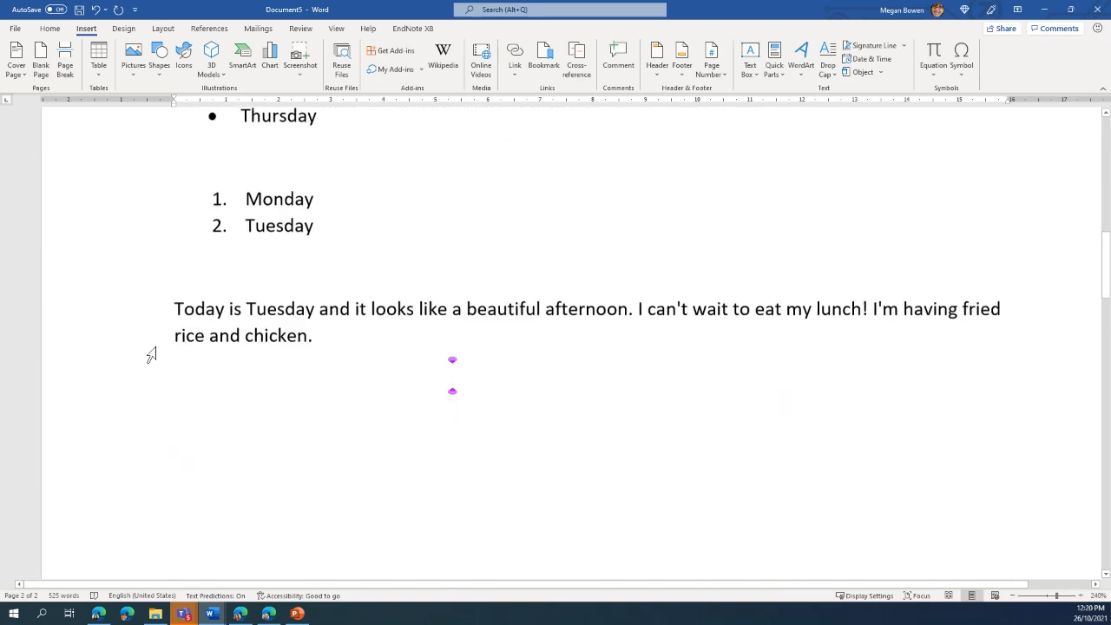
Insert a blank page before the dictated "Today is Tuesday" paragraph, check the pages around it, and undo the blank page and the page break.
{"action": "left_click", "coordinate": [421, 345]}
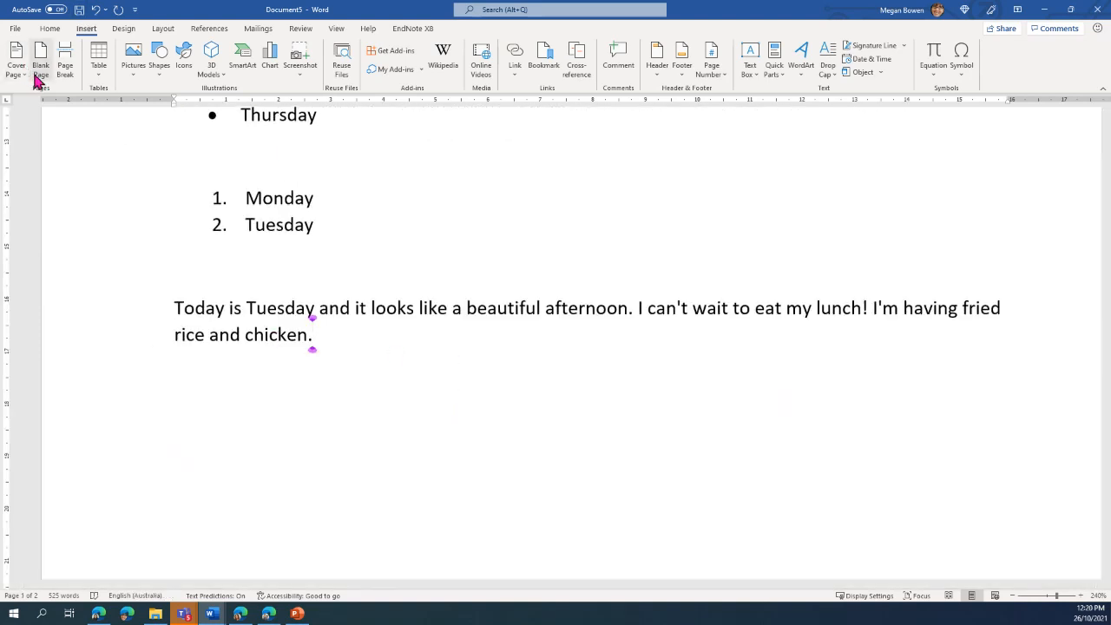
{"action": "left_click", "coordinate": [170, 307]}
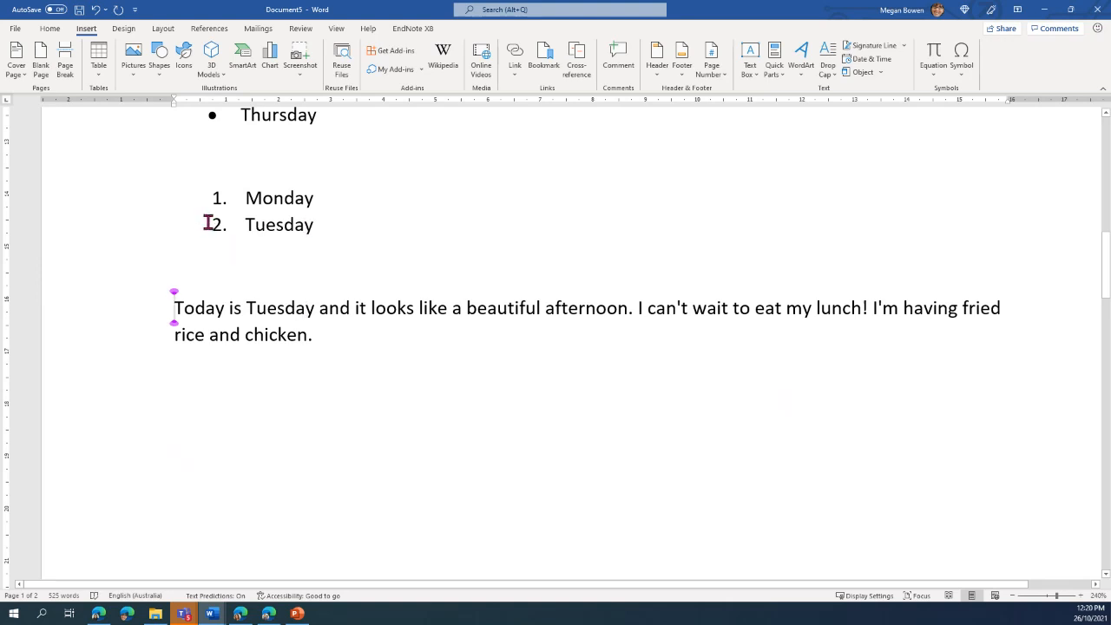
{"action": "left_click_drag", "start_coordinate": [208, 223], "coordinate": [224, 307]}
{"action": "left_click", "coordinate": [171, 305]}
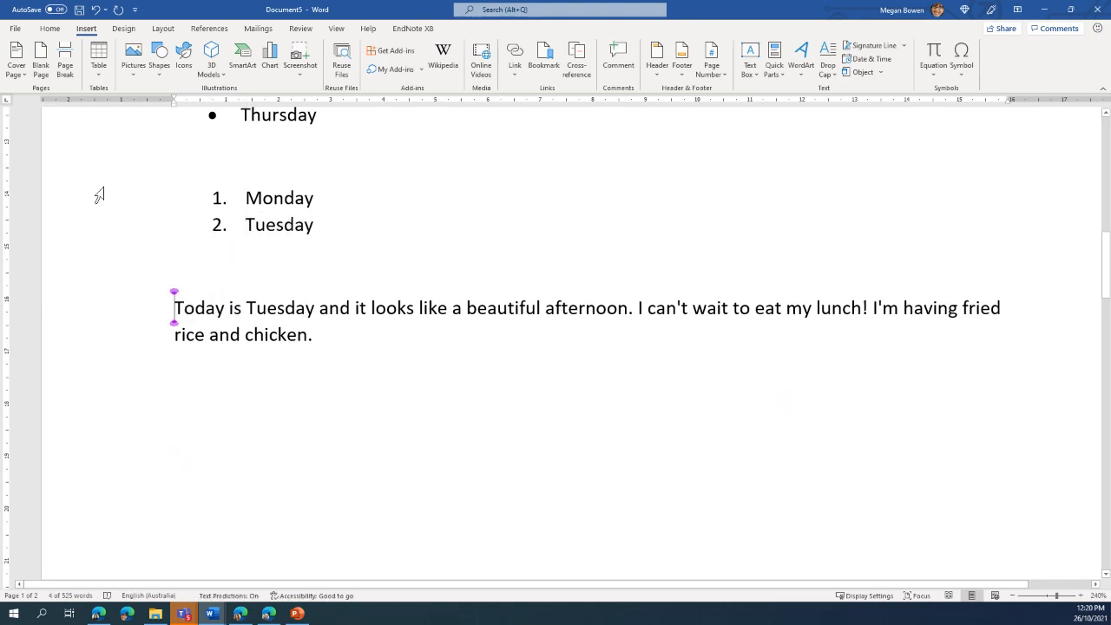
{"action": "left_click", "coordinate": [41, 61]}
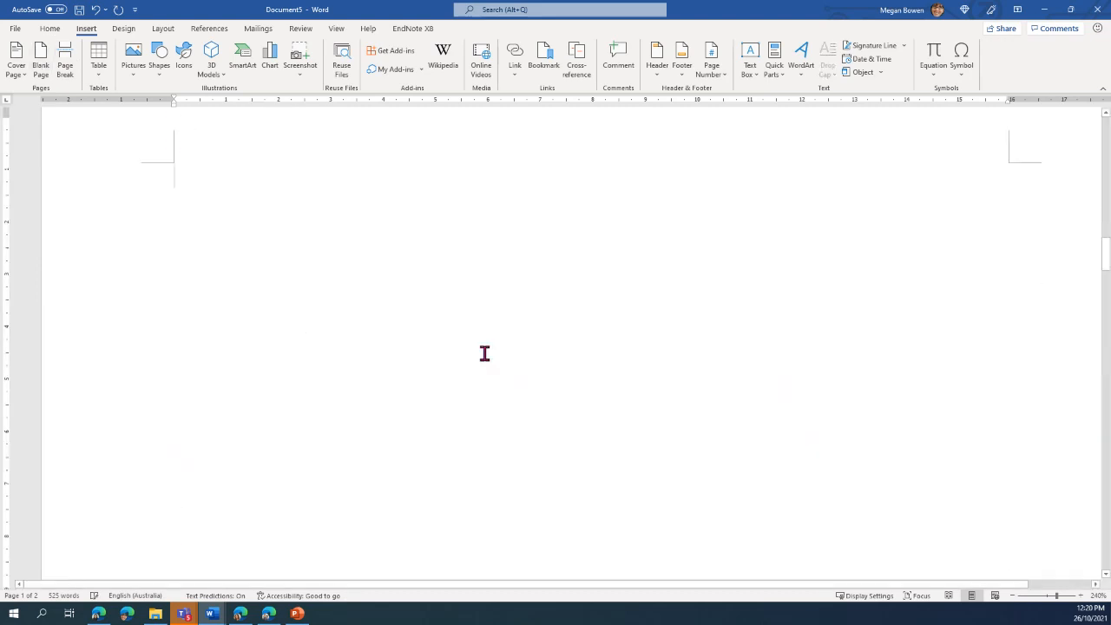
{"action": "scroll", "coordinate": [483, 355], "scroll_direction": "down", "scroll_amount": 10}
{"action": "scroll", "coordinate": [477, 395], "scroll_direction": "up", "scroll_amount": 8}
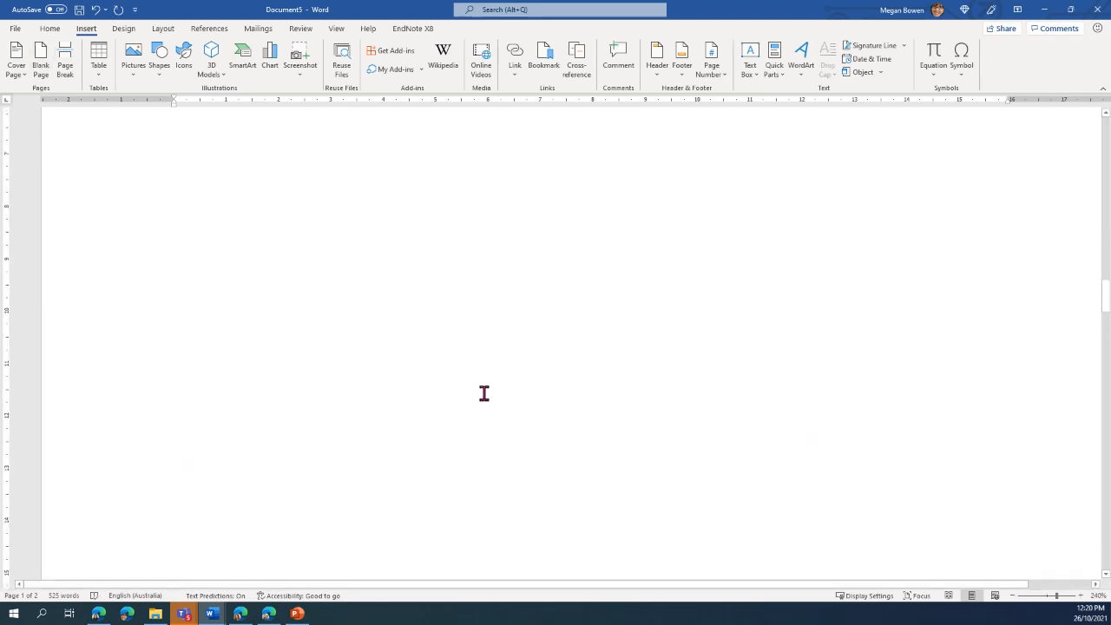
{"action": "scroll", "coordinate": [483, 393], "scroll_direction": "up", "scroll_amount": 5}
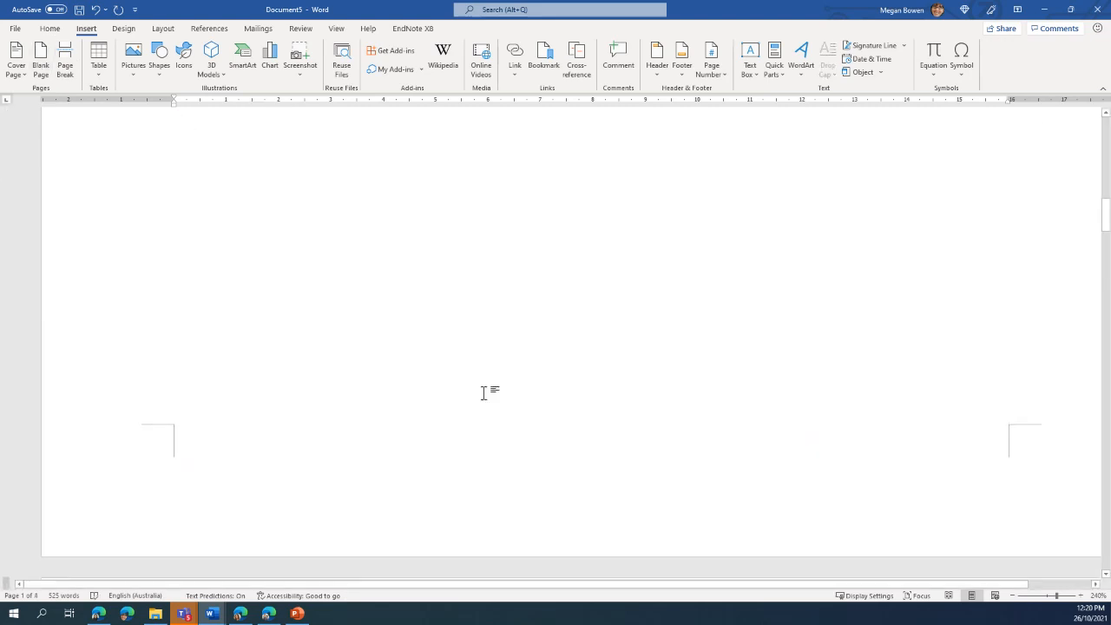
{"action": "scroll", "coordinate": [483, 393], "scroll_direction": "down", "scroll_amount": 5}
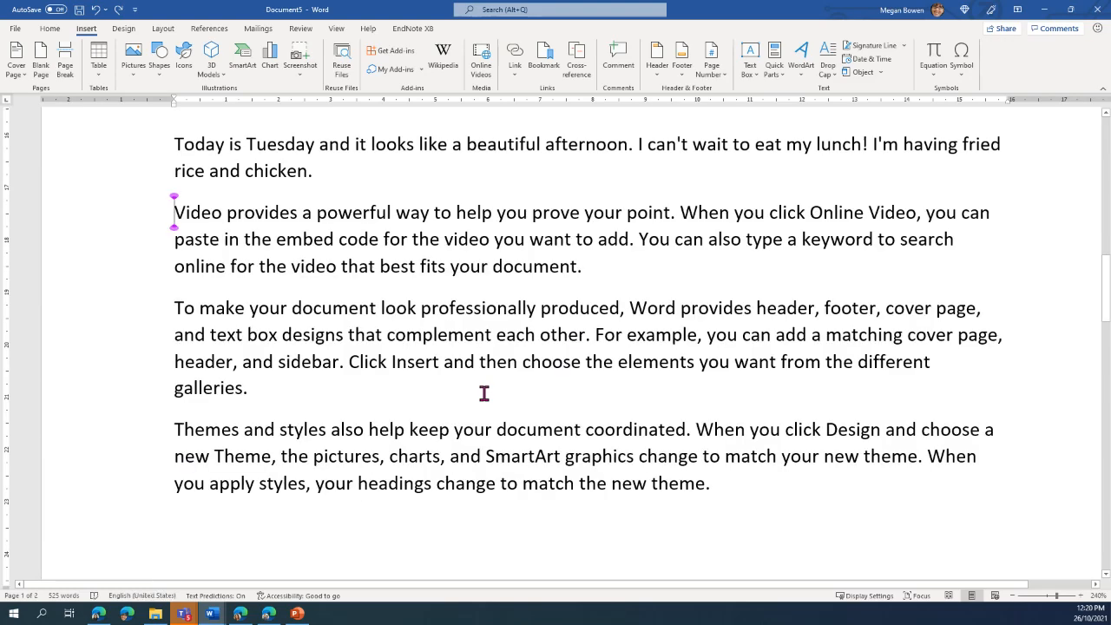
Look over the themes and document formatting style sets available for the document's design.
{"action": "scroll", "coordinate": [428, 382], "scroll_direction": "up", "scroll_amount": 1}
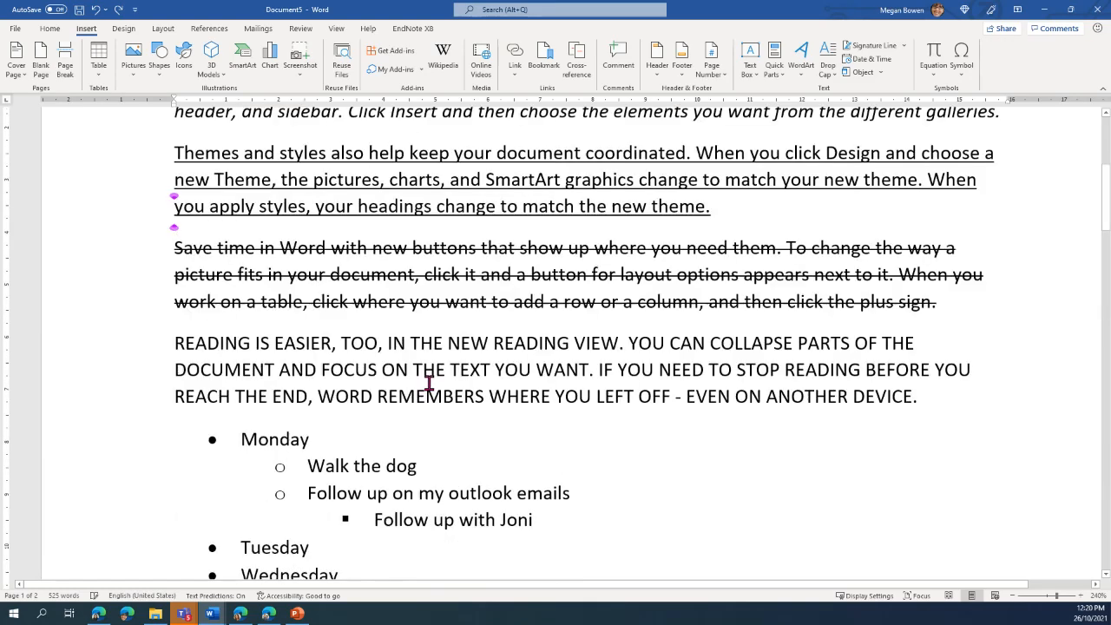
{"action": "scroll", "coordinate": [429, 382], "scroll_direction": "up", "scroll_amount": 5}
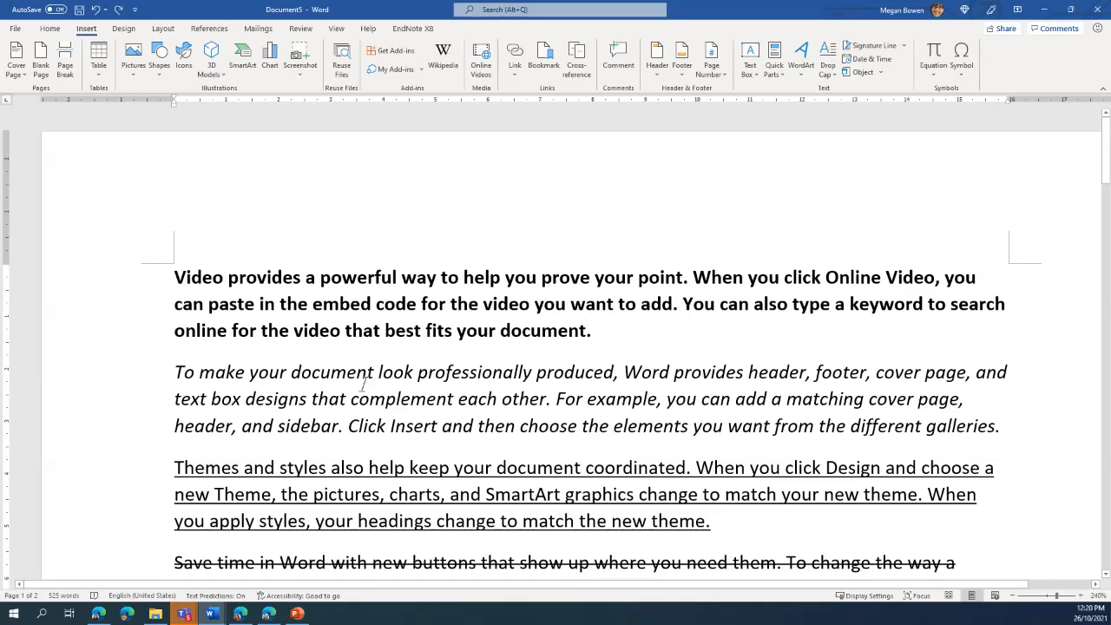
{"action": "left_click", "coordinate": [126, 30]}
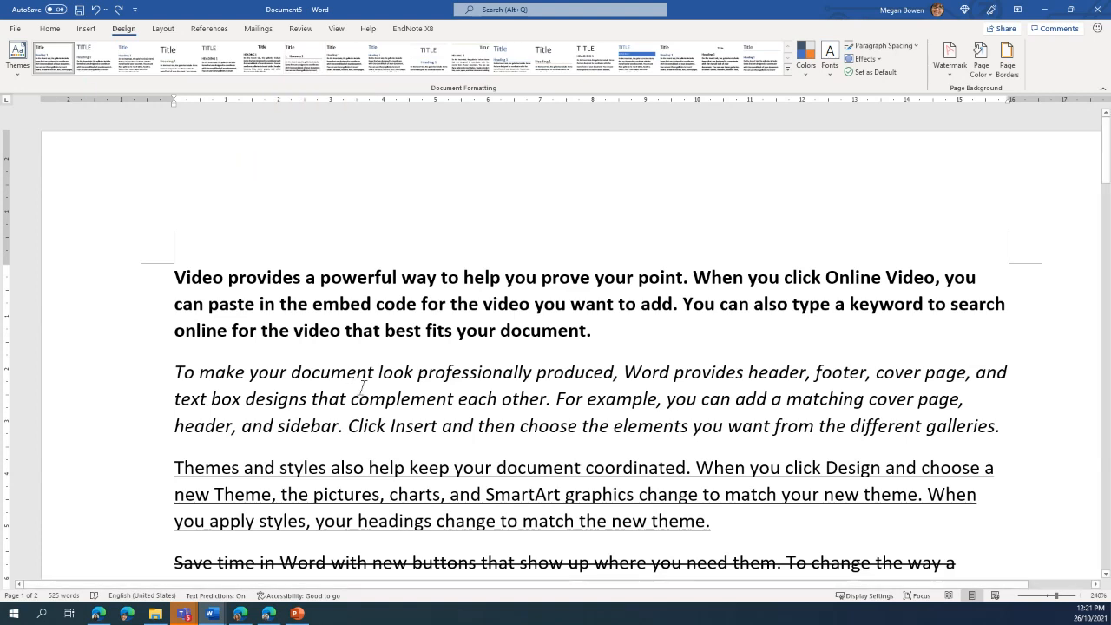
{"action": "scroll", "coordinate": [362, 387], "scroll_direction": "down", "scroll_amount": 3, "text": "ctrl"}
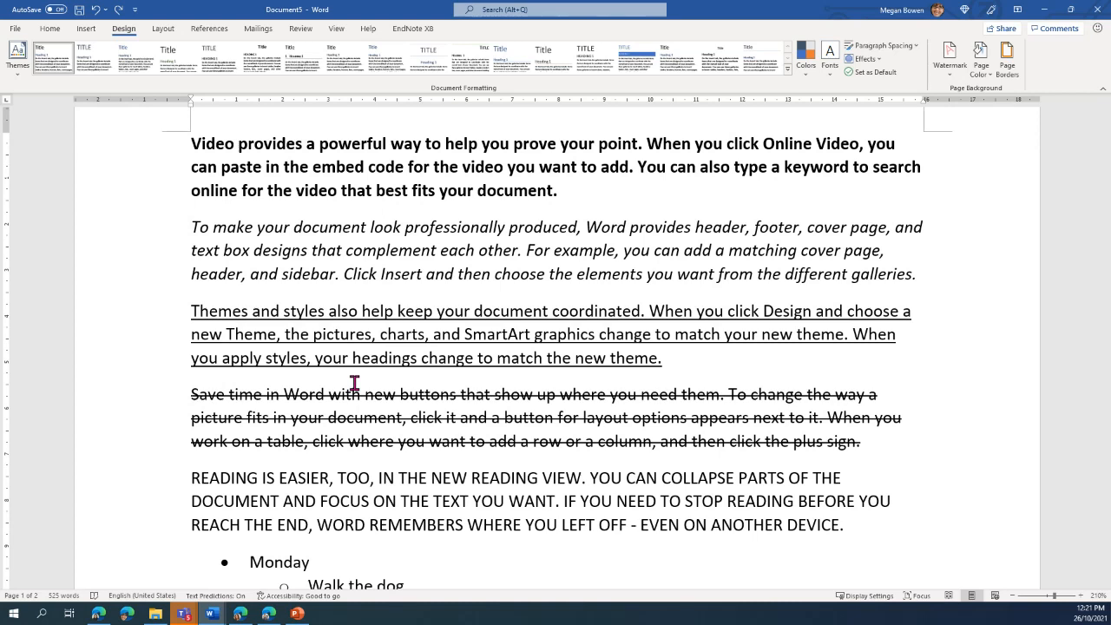
Add a centred line reading "THE POWER OF VIDEO" above the bold first paragraph of the document.
{"action": "left_click", "coordinate": [49, 27]}
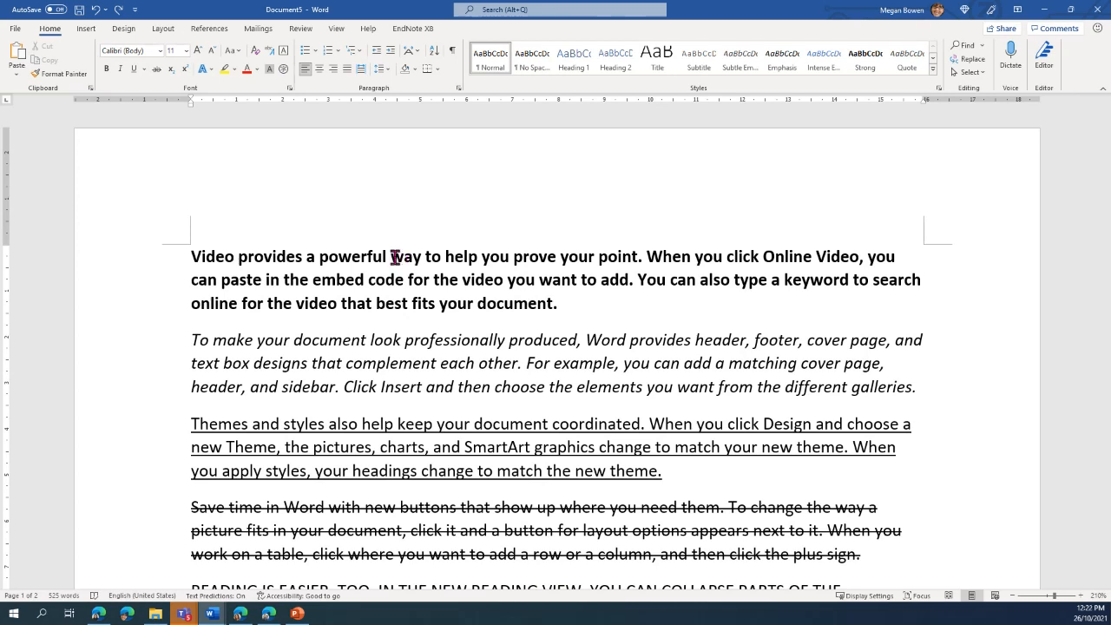
{"action": "left_click", "coordinate": [190, 257]}
{"action": "key", "text": "Return"}
{"action": "key", "text": "Up"}
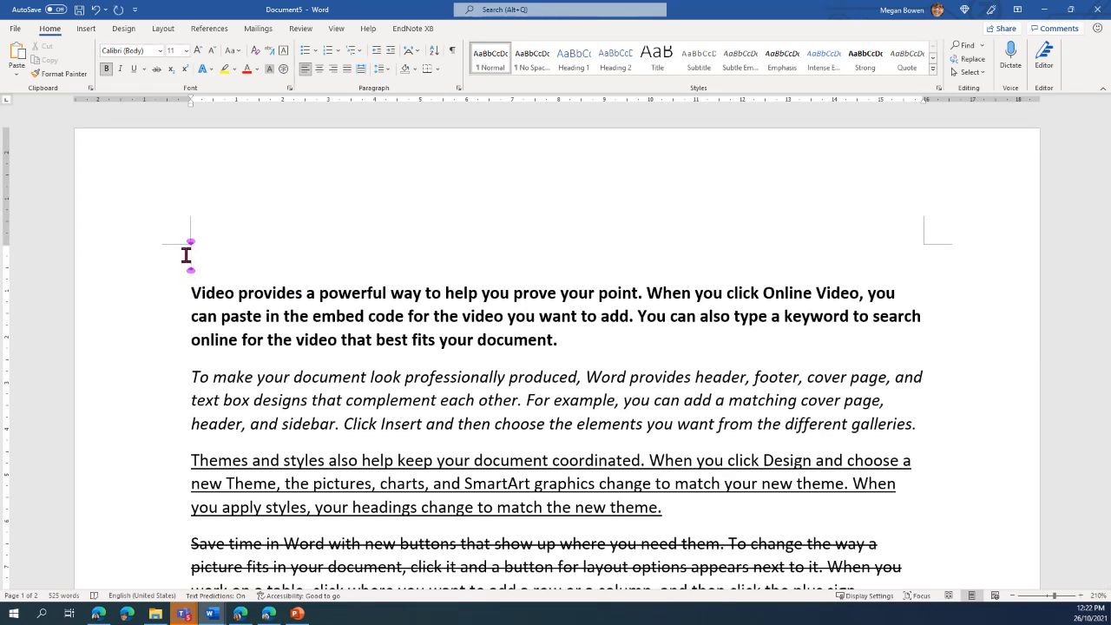
{"action": "key", "text": "ctrl+e"}
{"action": "type", "text": "T"}
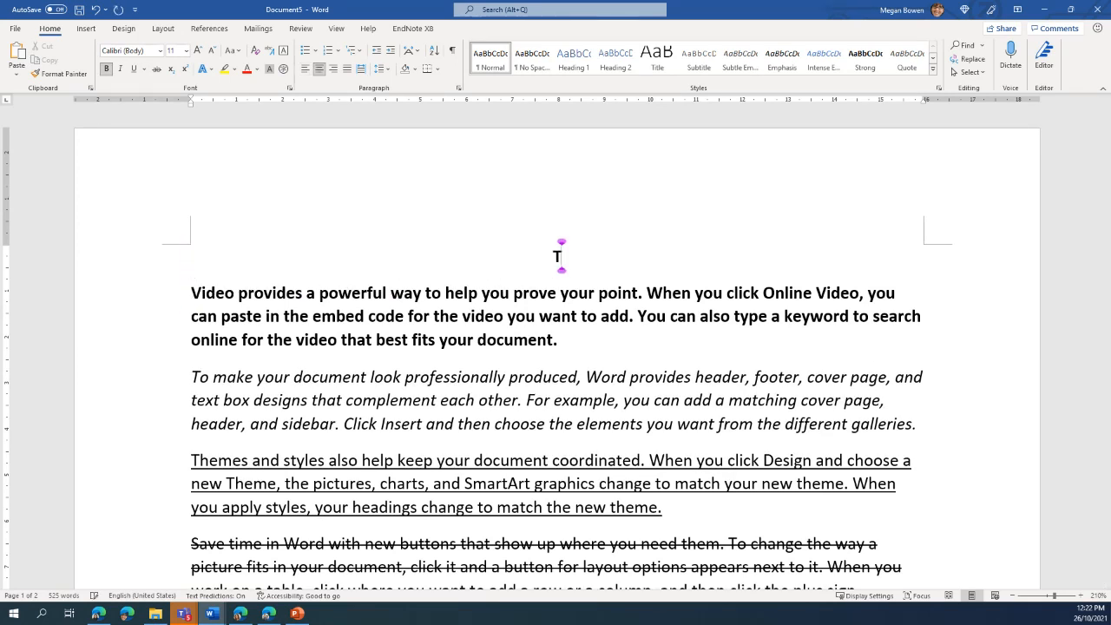
{"action": "type", "text": "HE POWER OF VIDEO"}
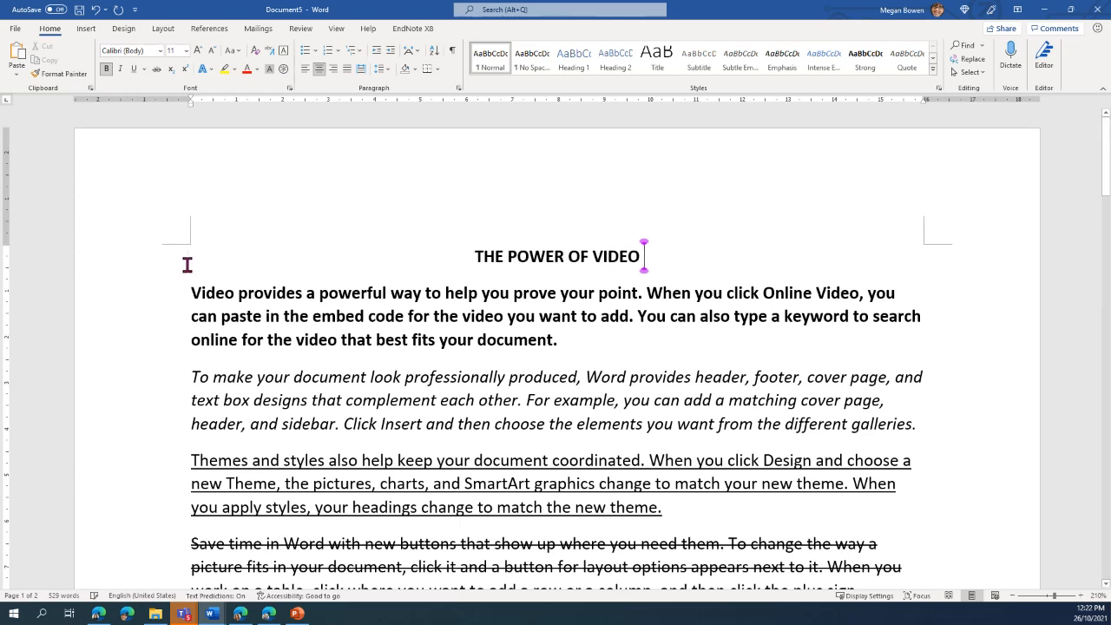
Apply the Title style to the "THE POWER OF VIDEO" line and keep that line selected.
{"action": "triple_click", "coordinate": [558, 256]}
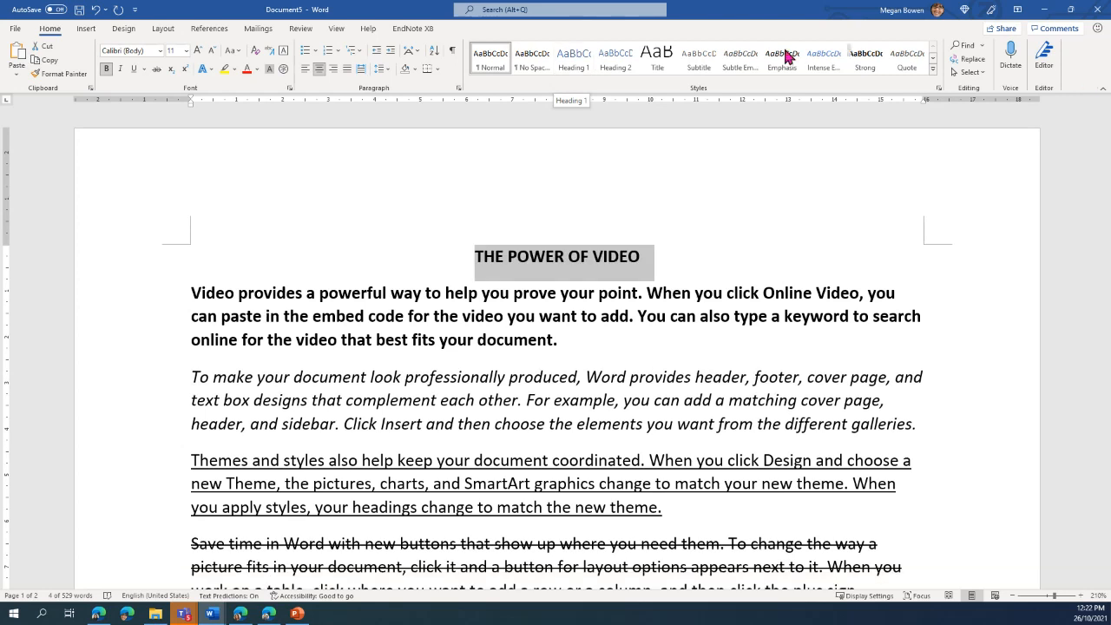
{"action": "left_click", "coordinate": [658, 59]}
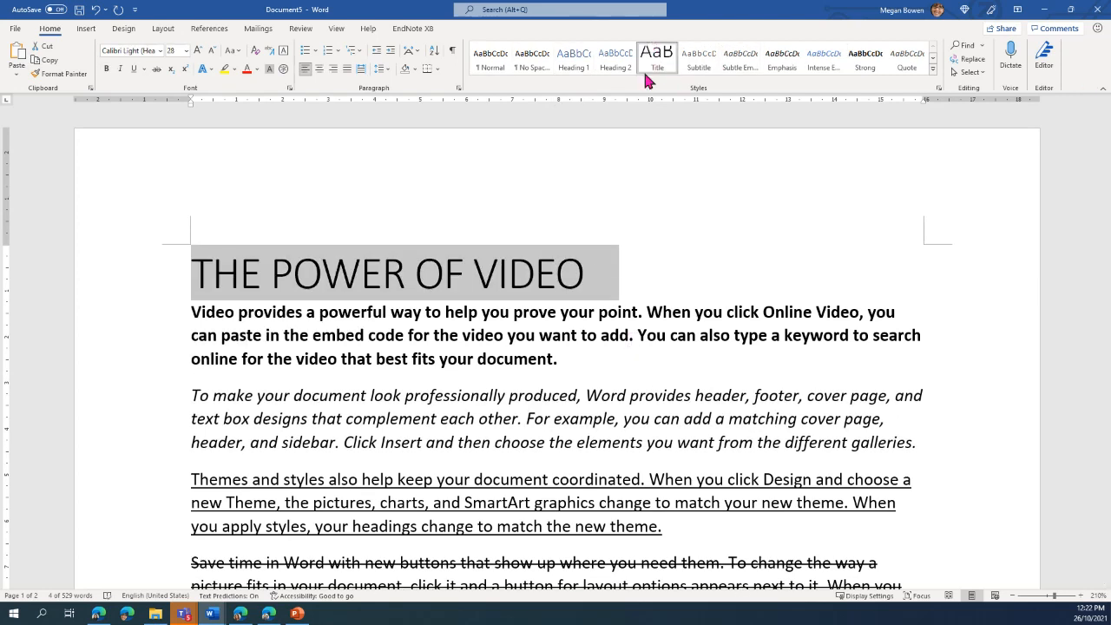
{"action": "left_click", "coordinate": [331, 260]}
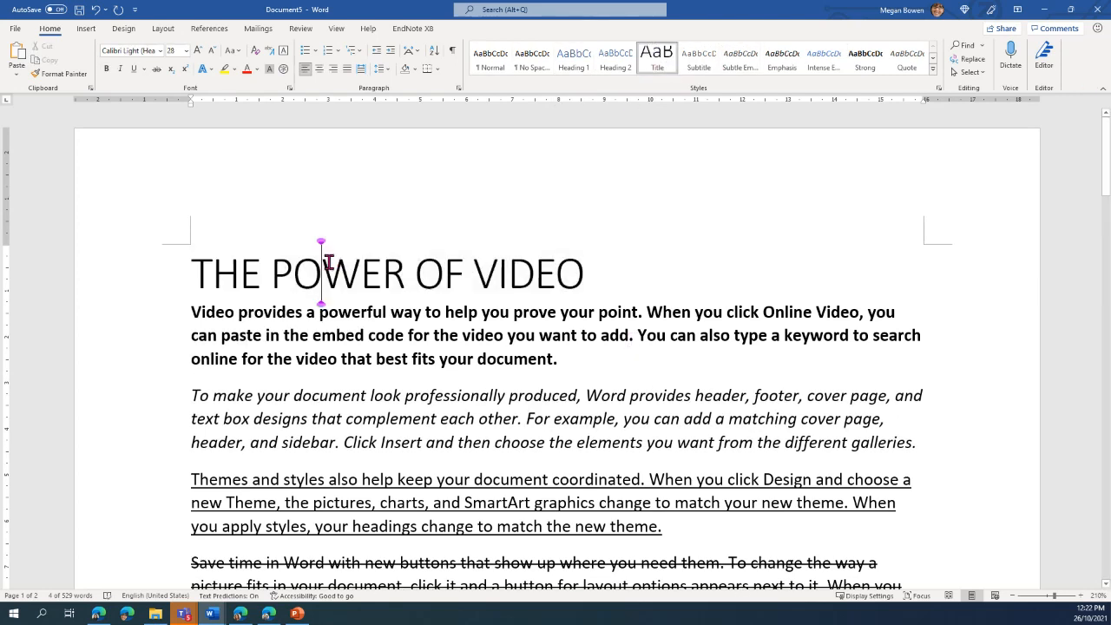
{"action": "triple_click", "coordinate": [326, 254]}
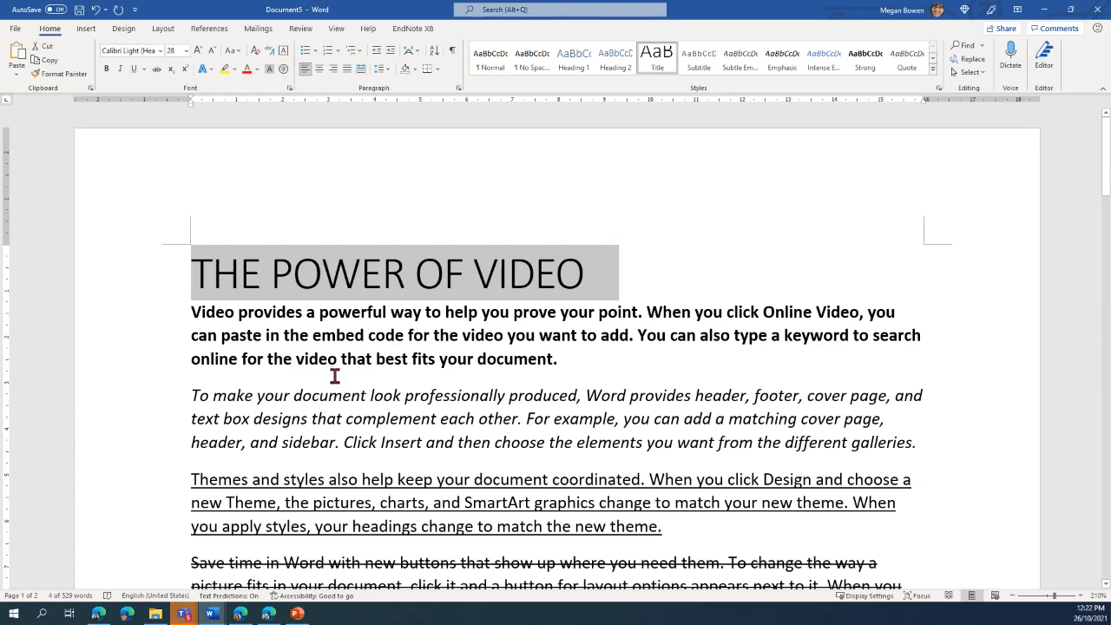
{"action": "scroll", "coordinate": [346, 405], "scroll_direction": "down", "scroll_amount": 2}
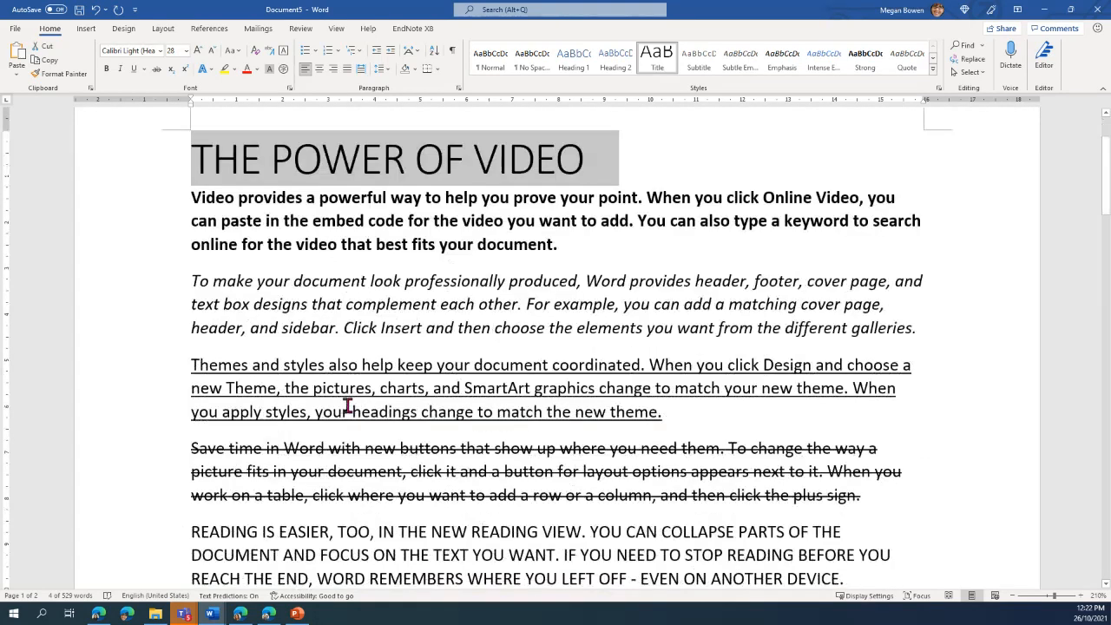
{"action": "scroll", "coordinate": [503, 296], "scroll_direction": "down", "scroll_amount": 7, "text": "ctrl"}
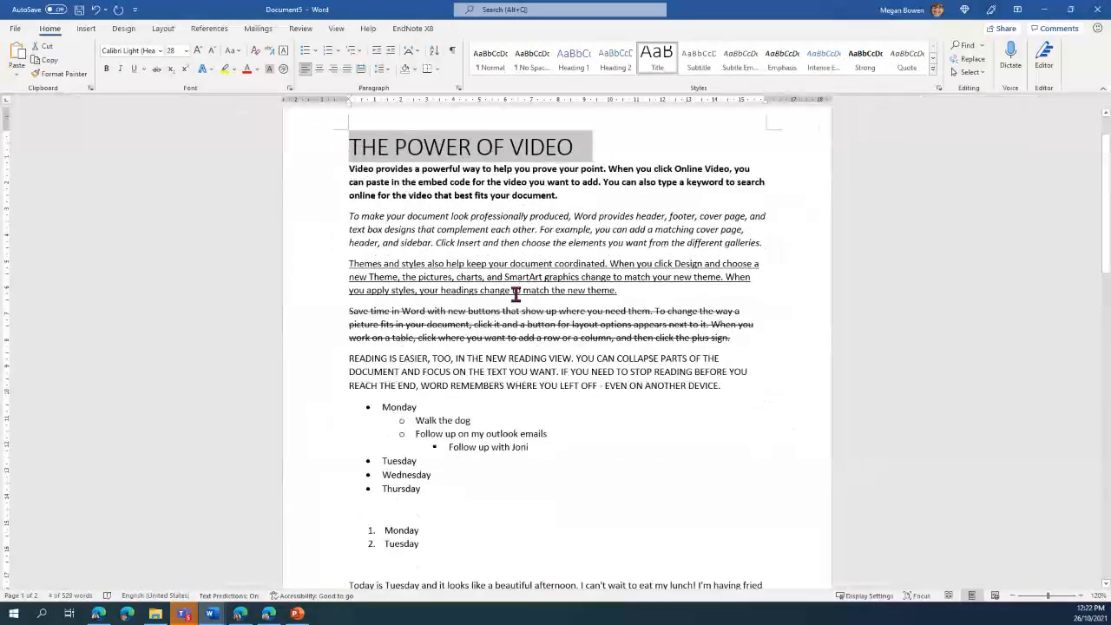
Replace the document's entire content with the full text copied from the Template 1 document.
{"action": "scroll", "coordinate": [533, 251], "scroll_direction": "up", "scroll_amount": 4, "text": "ctrl"}
{"action": "key", "text": "ctrl+a"}
{"action": "key", "text": "Delete"}
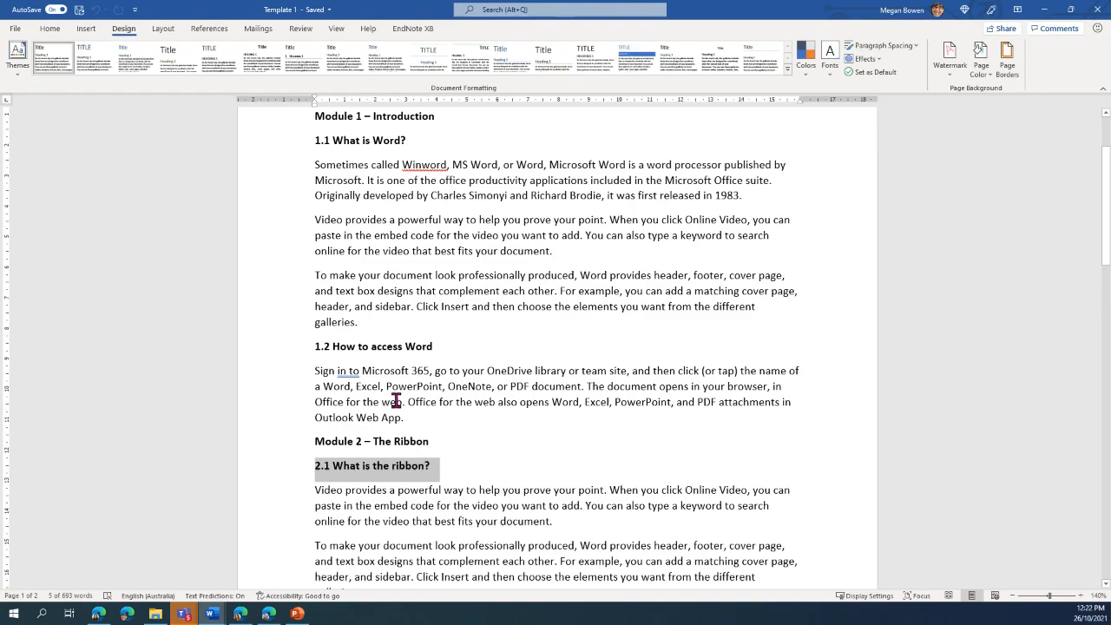
{"action": "key", "text": "ctrl+a"}
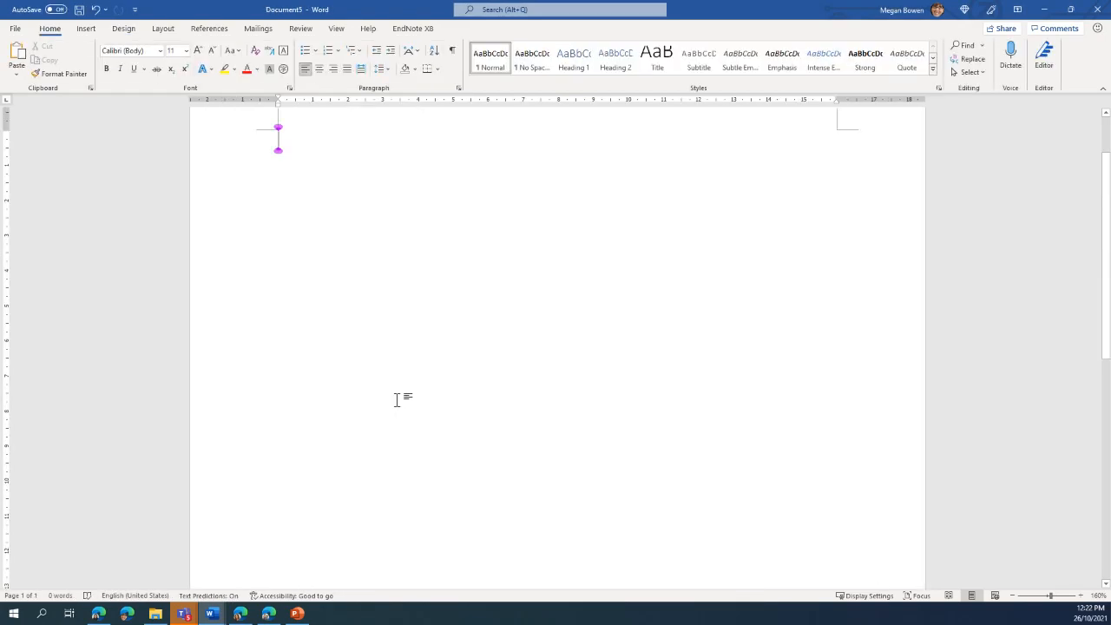
{"action": "key", "text": "ctrl+v"}
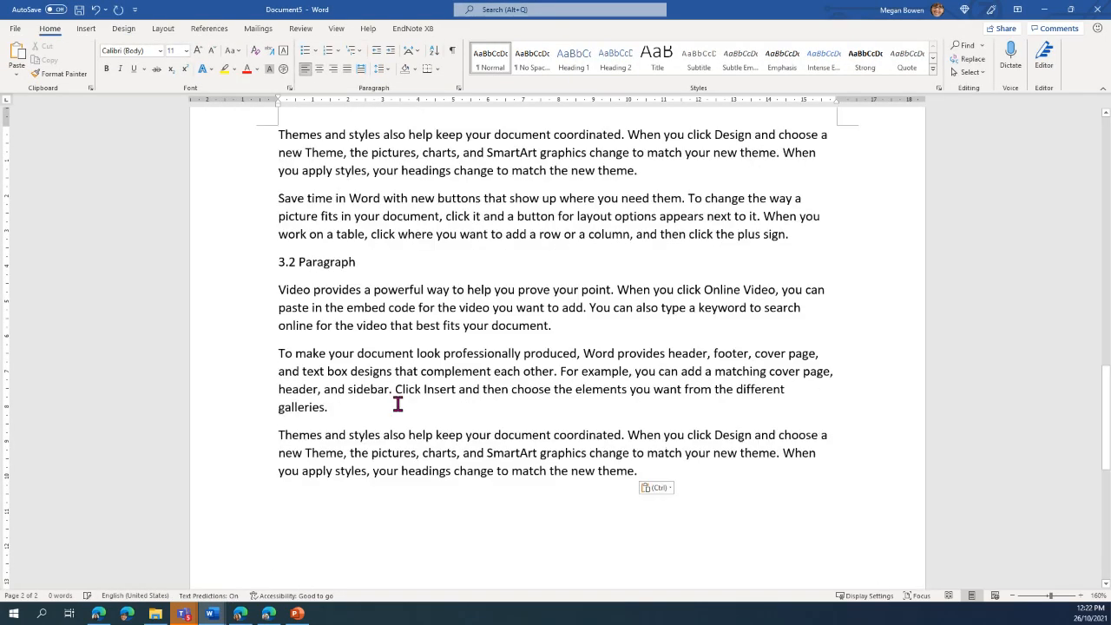
Change the paste option of the newly pasted text to Merge Formatting.
{"action": "scroll", "coordinate": [536, 483], "scroll_direction": "up", "scroll_amount": 20}
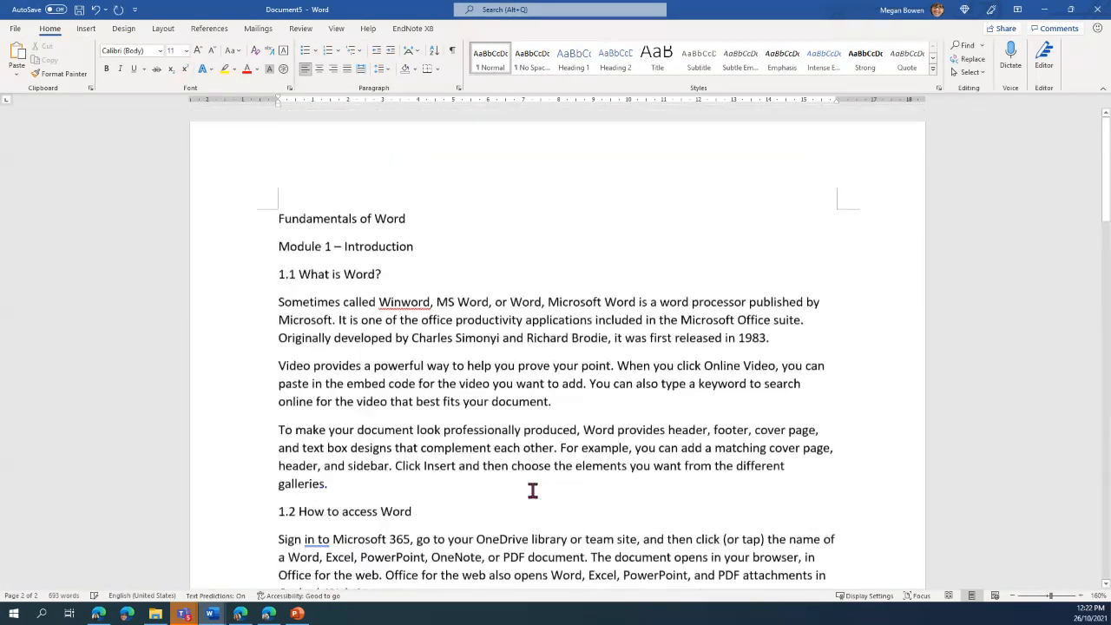
{"action": "scroll", "coordinate": [532, 490], "scroll_direction": "down", "scroll_amount": 20}
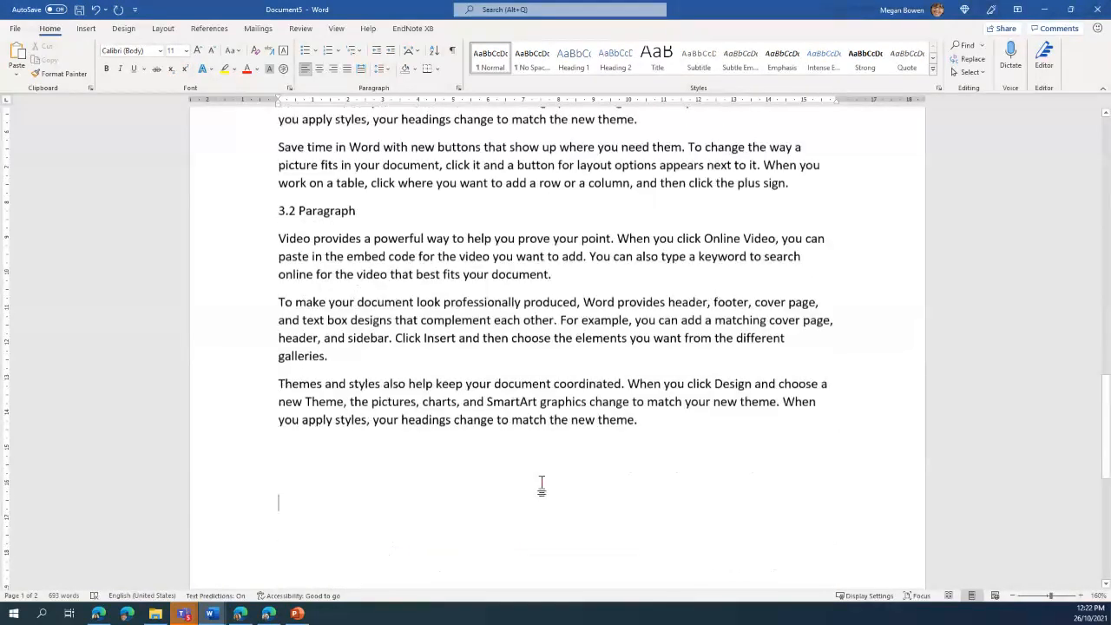
{"action": "left_click", "coordinate": [669, 283]}
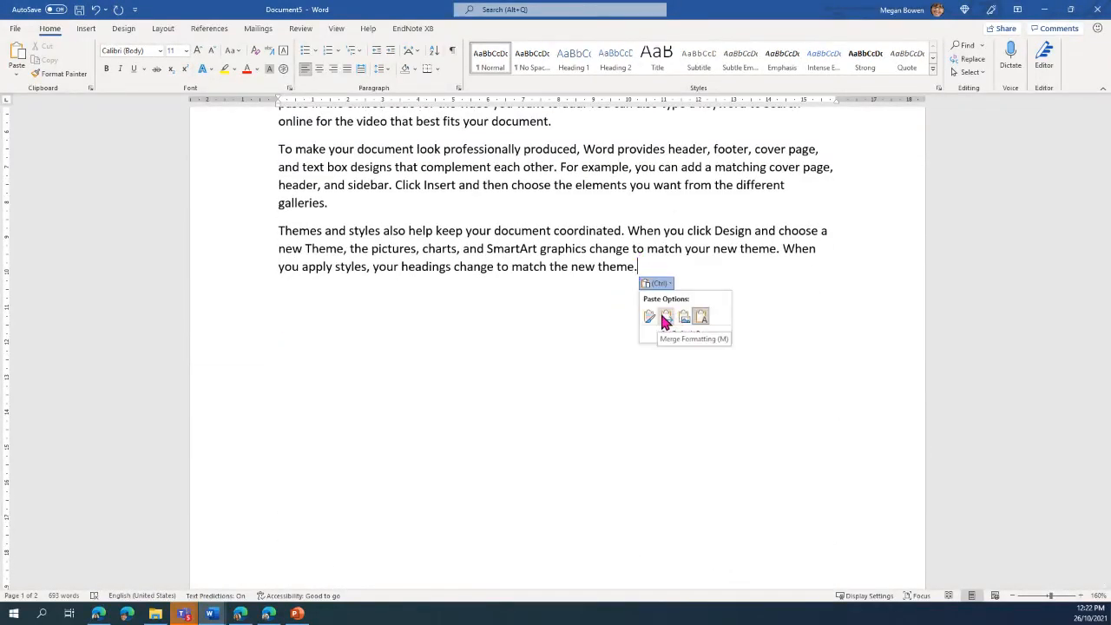
{"action": "left_click", "coordinate": [662, 315]}
{"action": "scroll", "coordinate": [627, 426], "scroll_direction": "up", "scroll_amount": 20}
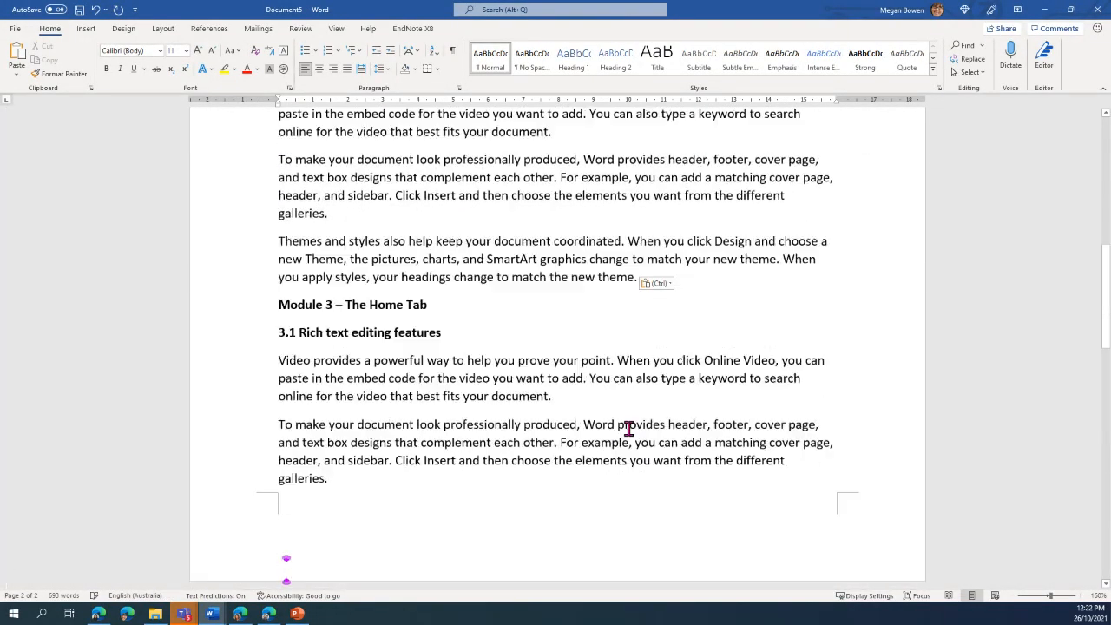
Examine the title, module headings and numbered sub-headings from "Fundamentals of Word" down to "2.1 What is the ribbon?".
{"action": "scroll", "coordinate": [628, 427], "scroll_direction": "up", "scroll_amount": 2}
{"action": "left_click_drag", "start_coordinate": [280, 219], "coordinate": [386, 278]}
{"action": "left_click", "coordinate": [349, 253]}
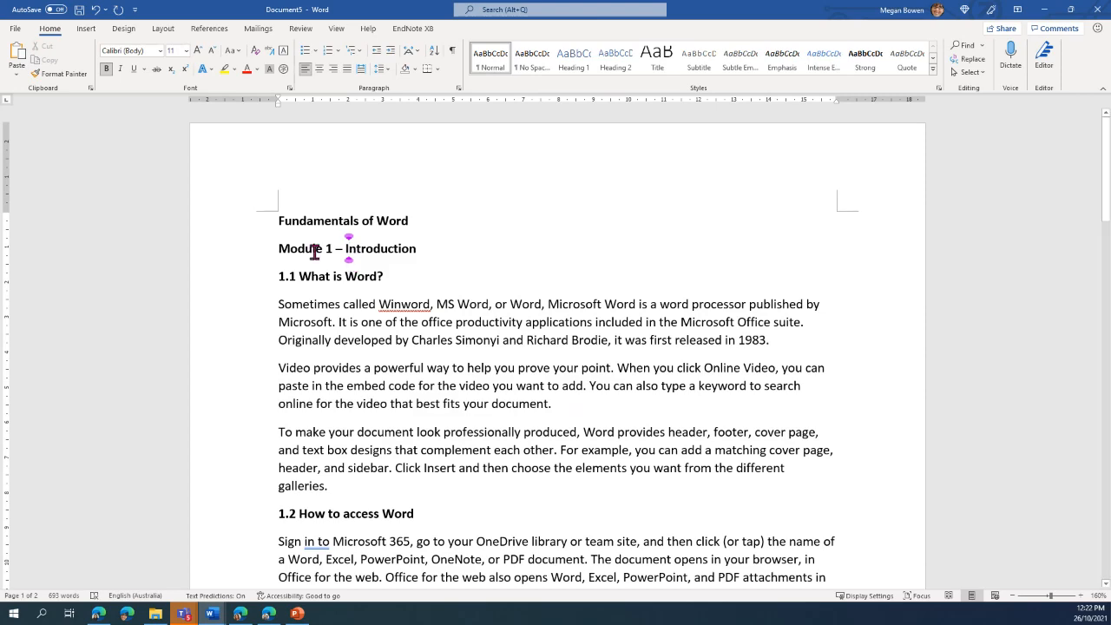
{"action": "scroll", "coordinate": [273, 245], "scroll_direction": "up", "scroll_amount": 6}
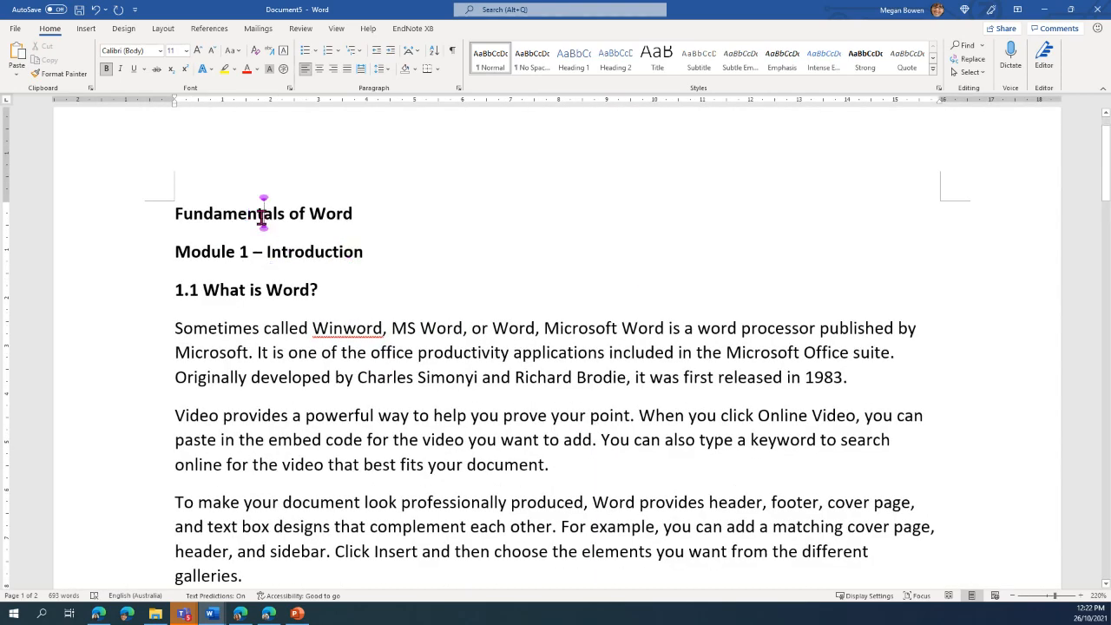
{"action": "triple_click", "coordinate": [265, 215]}
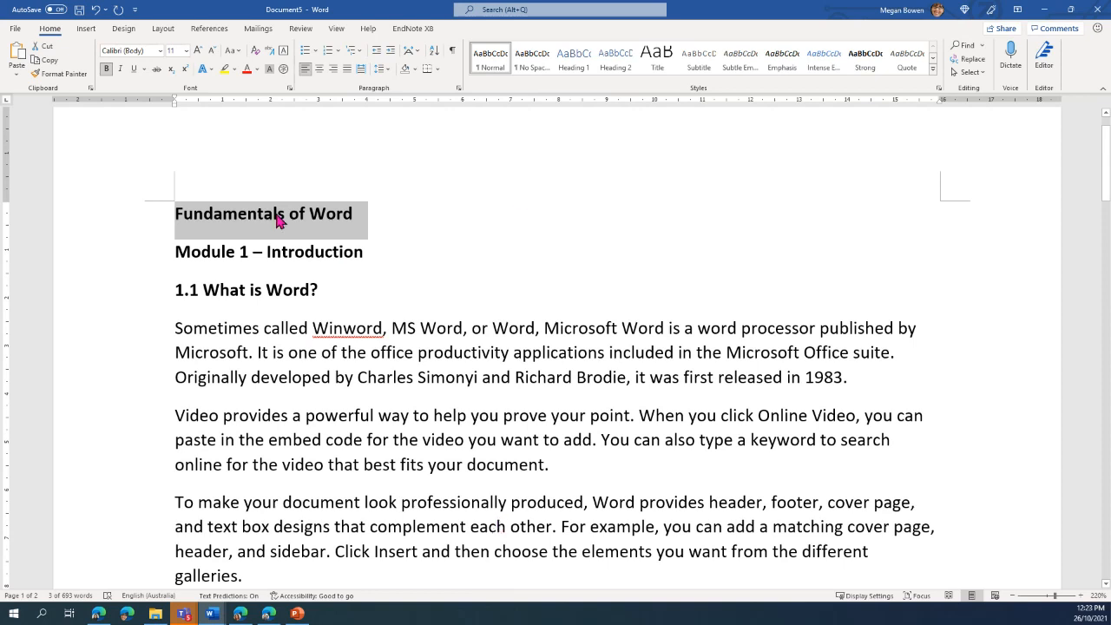
{"action": "triple_click", "coordinate": [236, 258]}
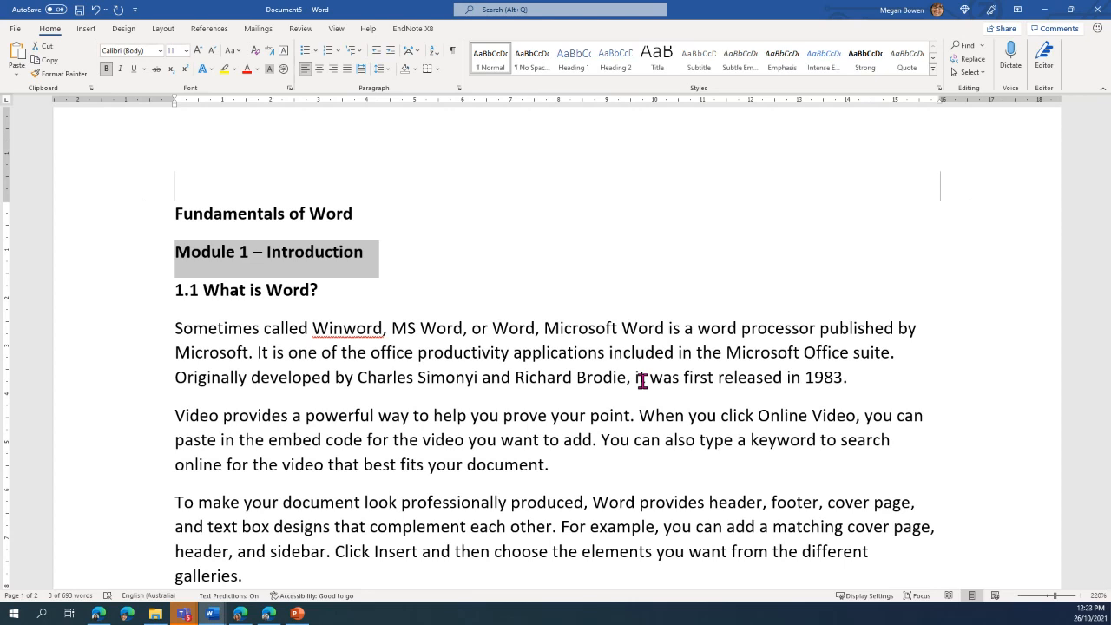
{"action": "triple_click", "coordinate": [273, 299]}
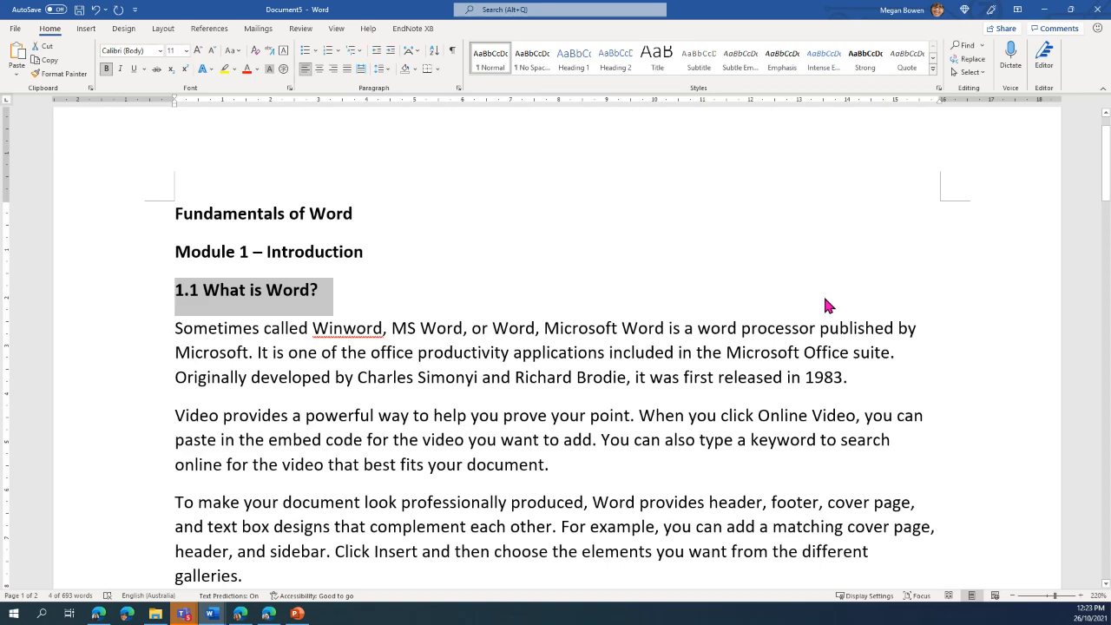
{"action": "scroll", "coordinate": [298, 355], "scroll_direction": "down", "scroll_amount": 5}
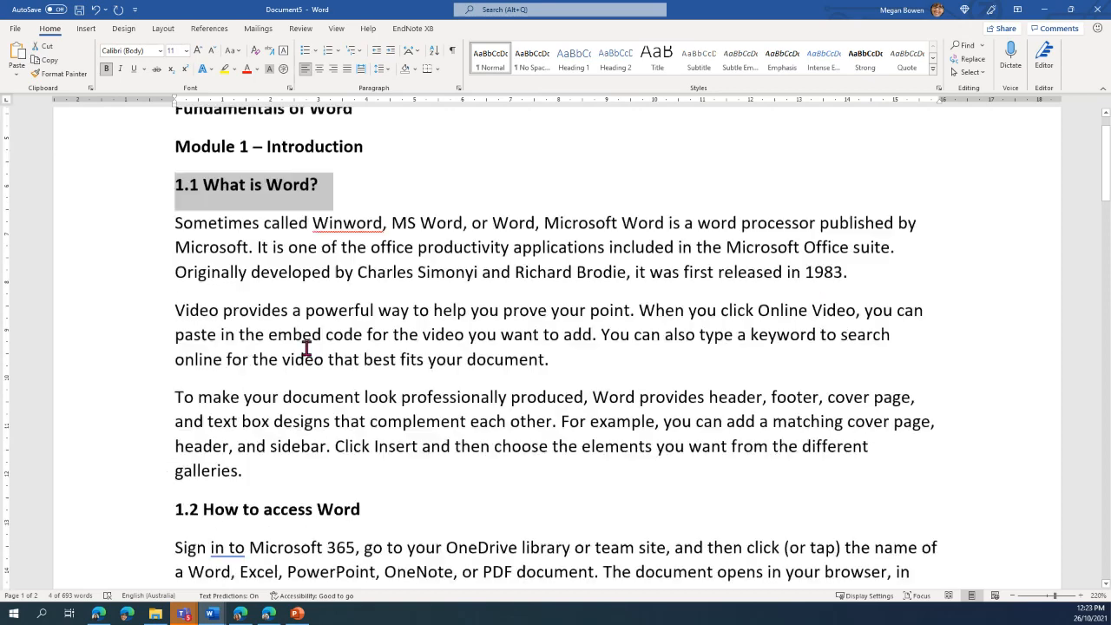
{"action": "triple_click", "coordinate": [229, 261]}
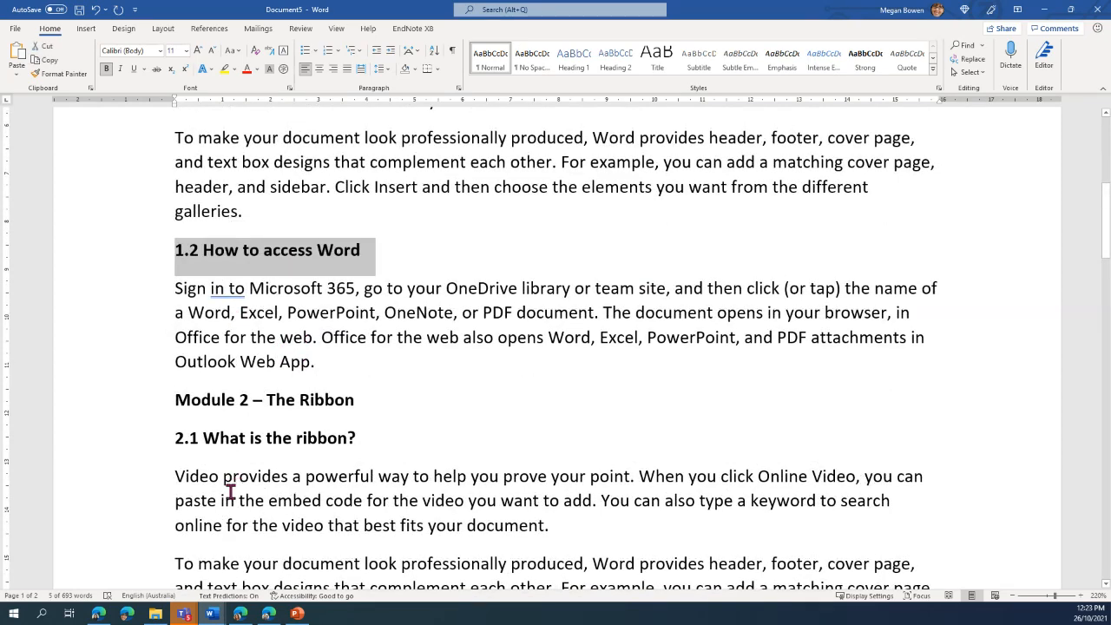
{"action": "scroll", "coordinate": [324, 460], "scroll_direction": "down", "scroll_amount": 2}
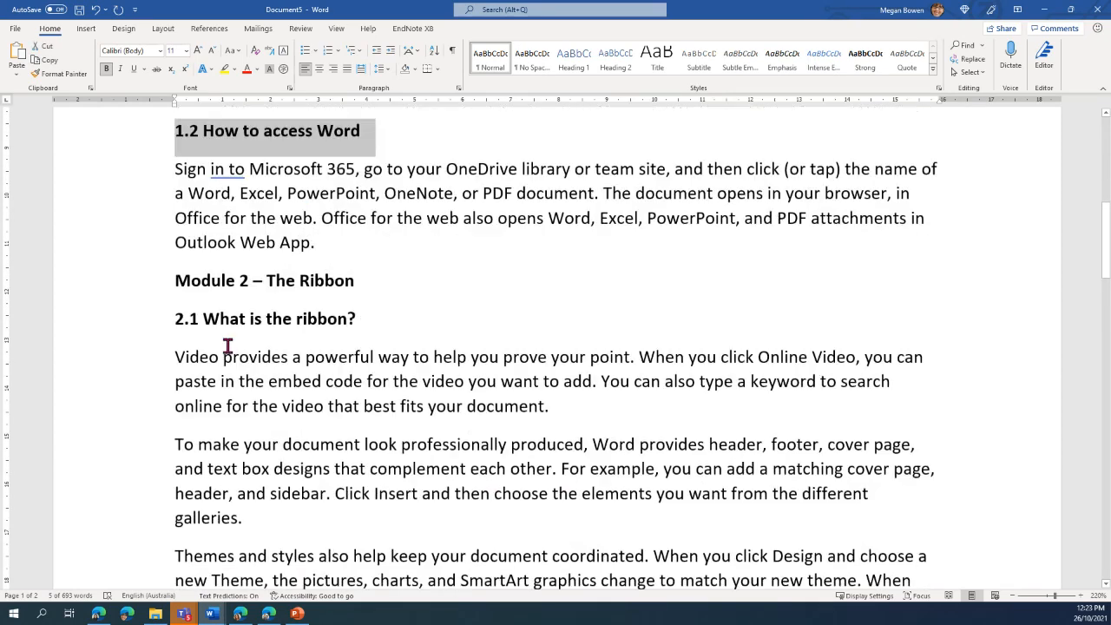
{"action": "triple_click", "coordinate": [257, 279]}
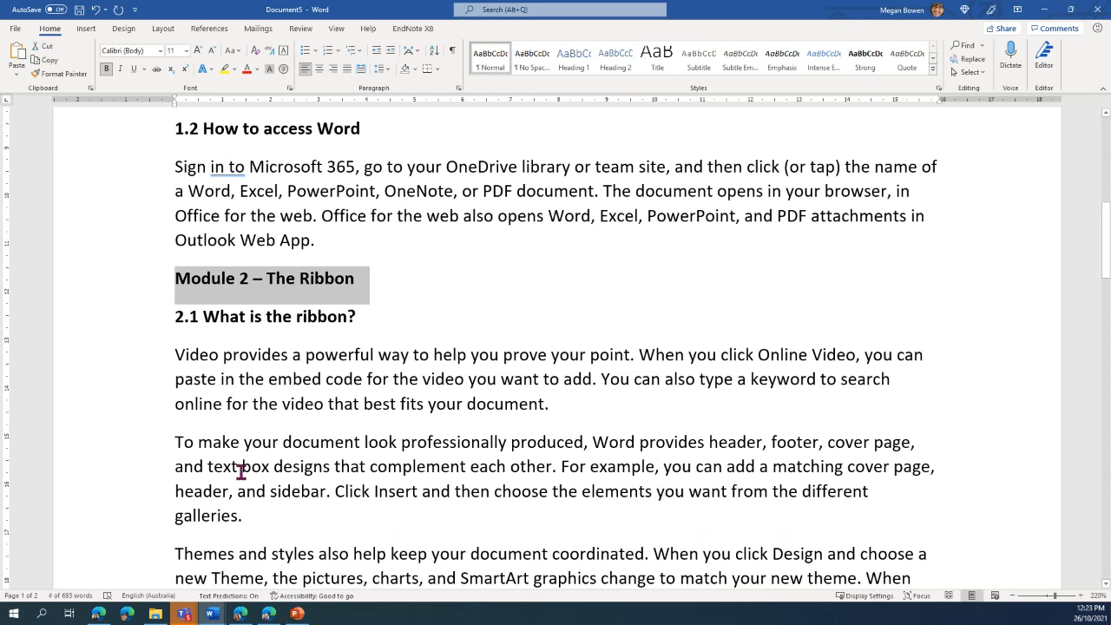
{"action": "left_click", "coordinate": [248, 316]}
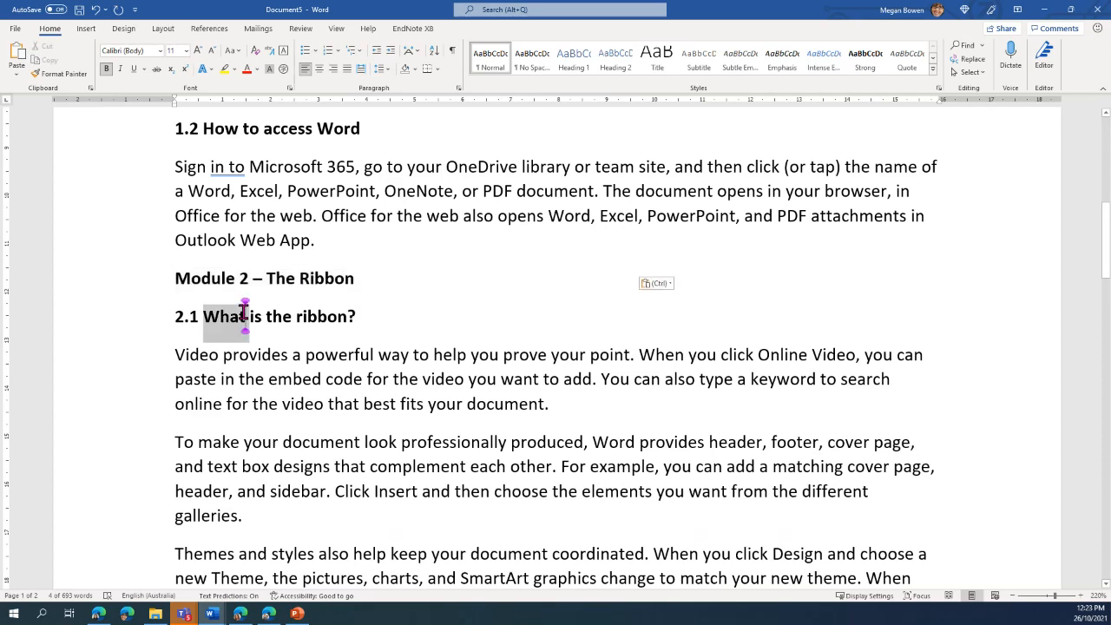
Add a bold sub-heading line "2.2 – How to use the ribbon" above the "Themes and styles also help" paragraph in Module 2.
{"action": "scroll", "coordinate": [283, 362], "scroll_direction": "down", "scroll_amount": 5}
{"action": "scroll", "coordinate": [283, 361], "scroll_direction": "up", "scroll_amount": 2}
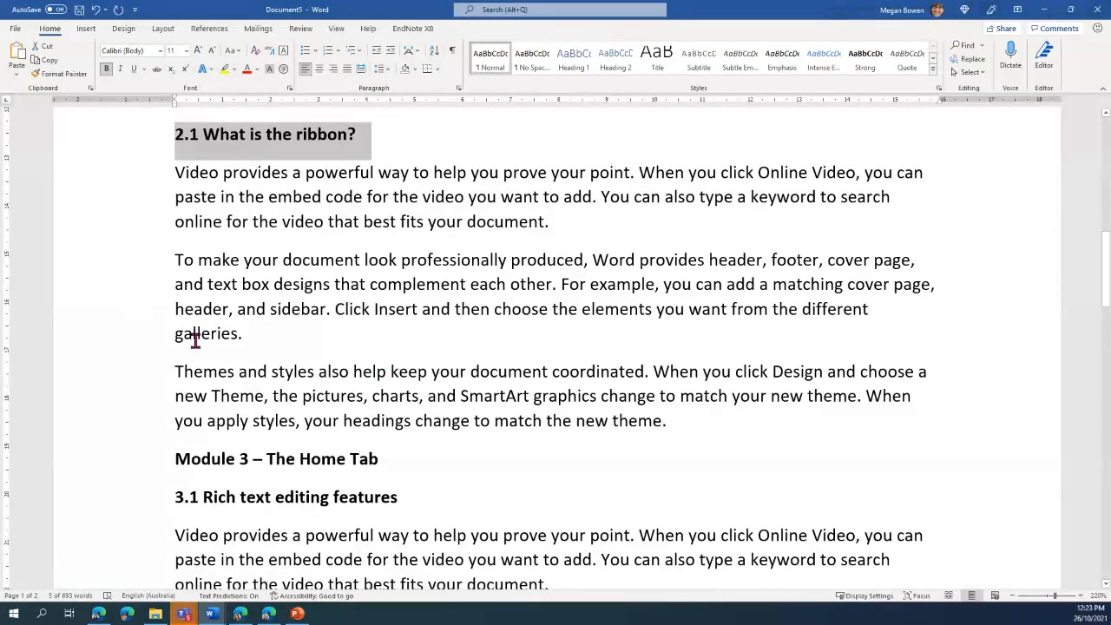
{"action": "left_click", "coordinate": [235, 354]}
{"action": "key", "text": "Return"}
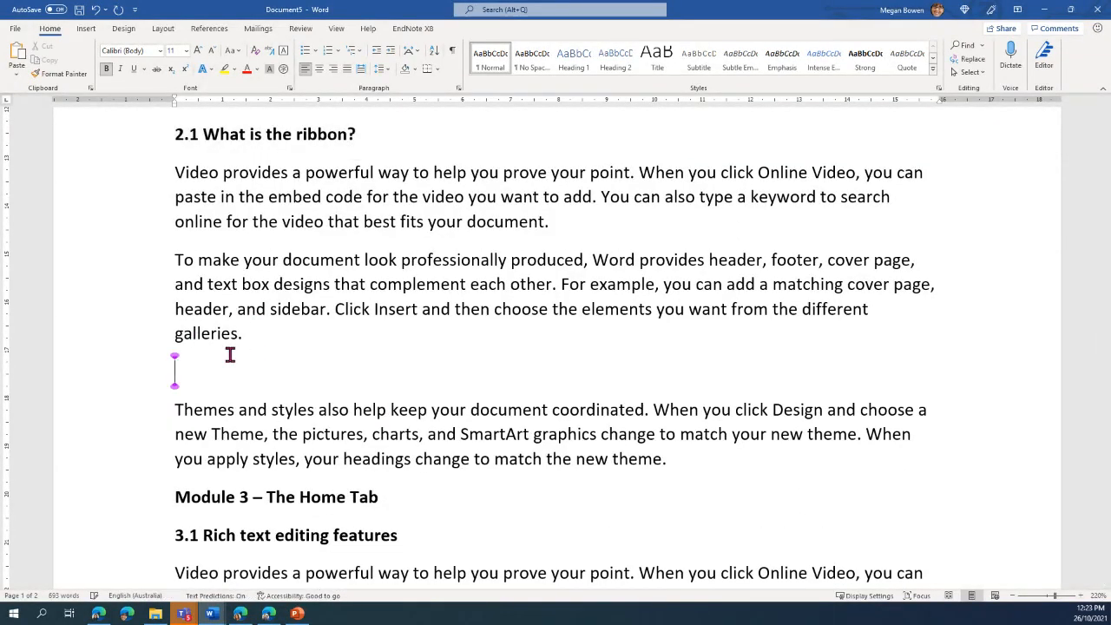
{"action": "type", "text": "2.2 - How to use "}
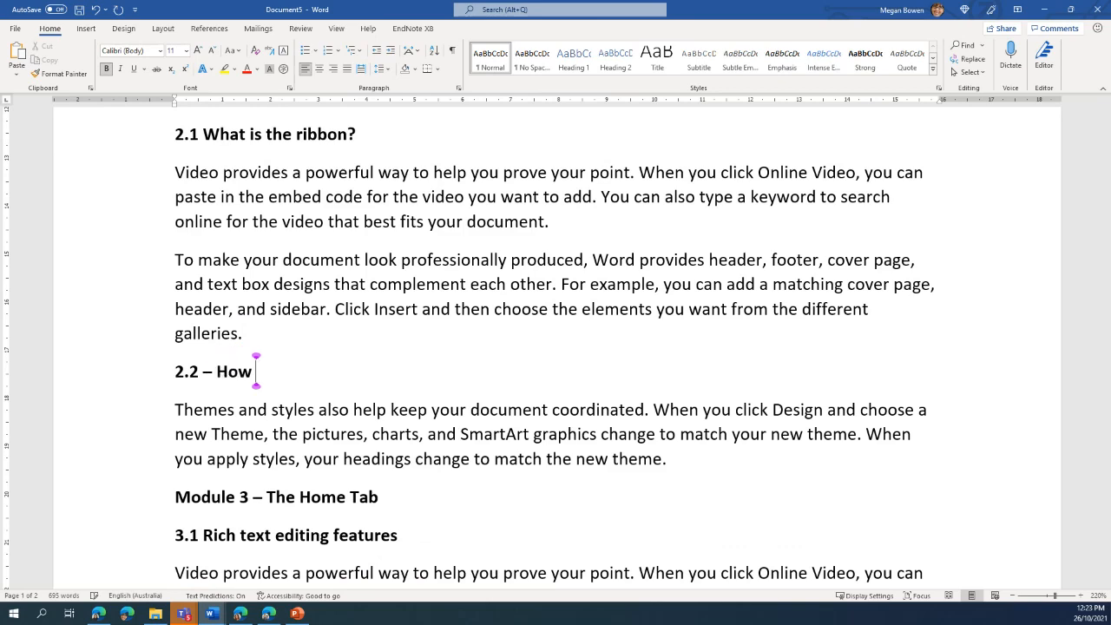
{"action": "type", "text": "the ribbon"}
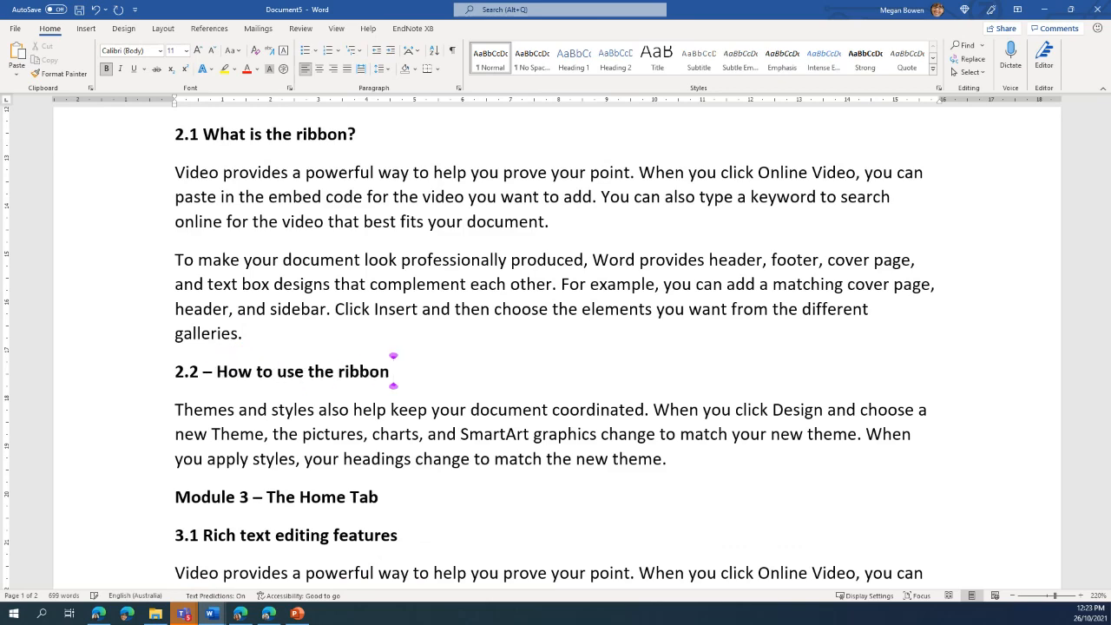
Review how the module headings and numbered sub-headings are structured, from Module 2 back to "1.1 What is Word?".
{"action": "scroll", "coordinate": [289, 387], "scroll_direction": "up", "scroll_amount": 2}
{"action": "scroll", "coordinate": [289, 386], "scroll_direction": "up", "scroll_amount": 3}
{"action": "scroll", "coordinate": [265, 463], "scroll_direction": "down", "scroll_amount": 2}
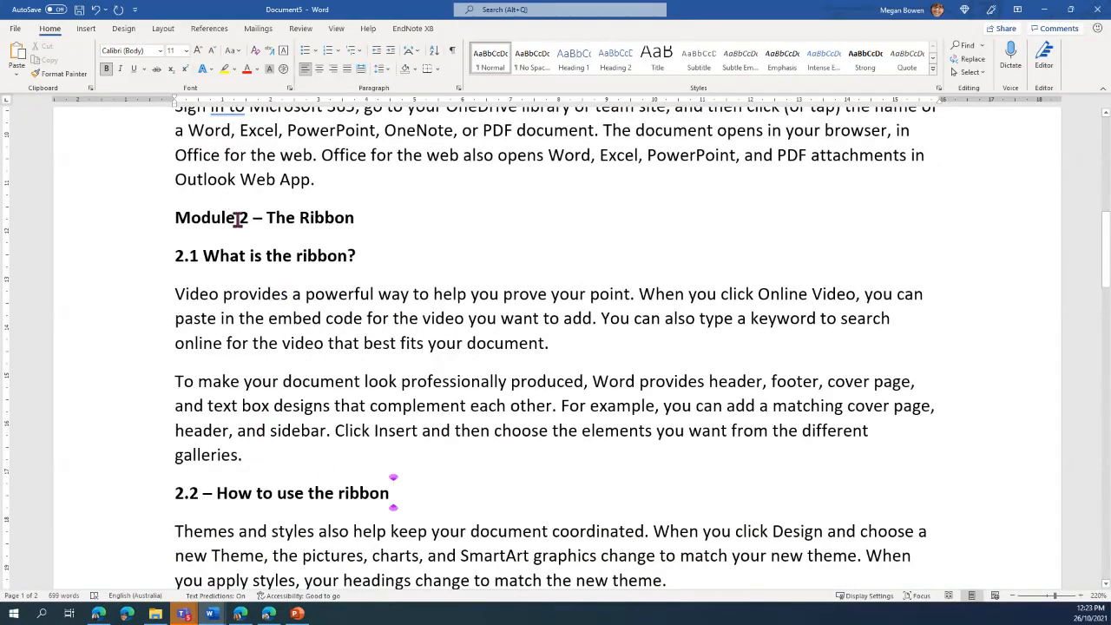
{"action": "left_click", "coordinate": [238, 218]}
{"action": "scroll", "coordinate": [446, 416], "scroll_direction": "up", "scroll_amount": 10}
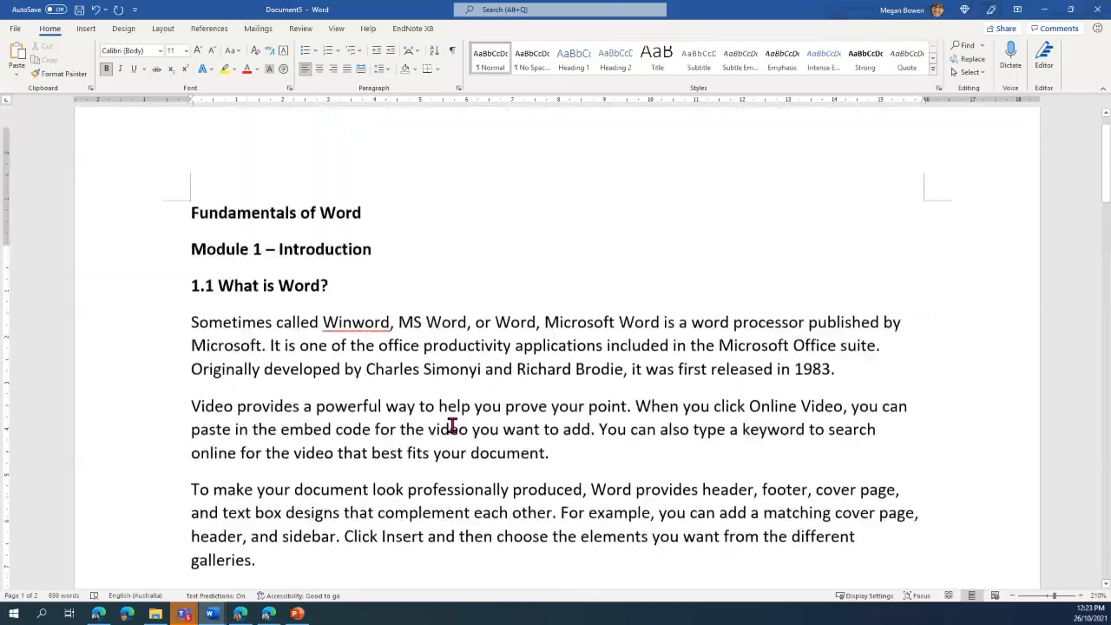
{"action": "scroll", "coordinate": [452, 421], "scroll_direction": "down", "scroll_amount": 3}
{"action": "scroll", "coordinate": [452, 421], "scroll_direction": "up", "scroll_amount": 1}
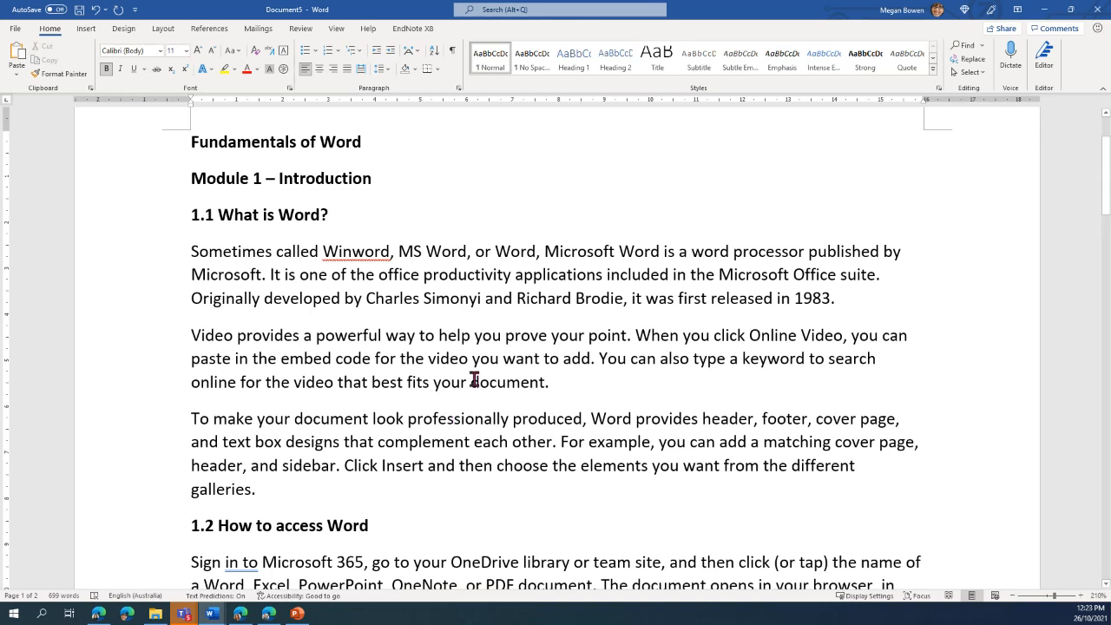
{"action": "triple_click", "coordinate": [198, 180]}
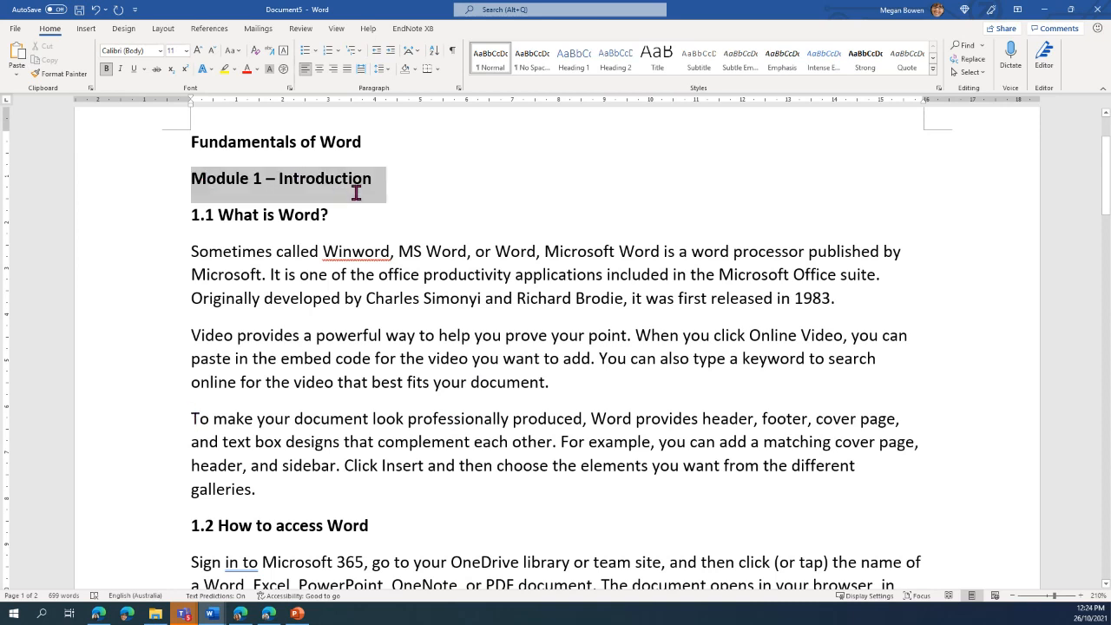
{"action": "triple_click", "coordinate": [268, 211]}
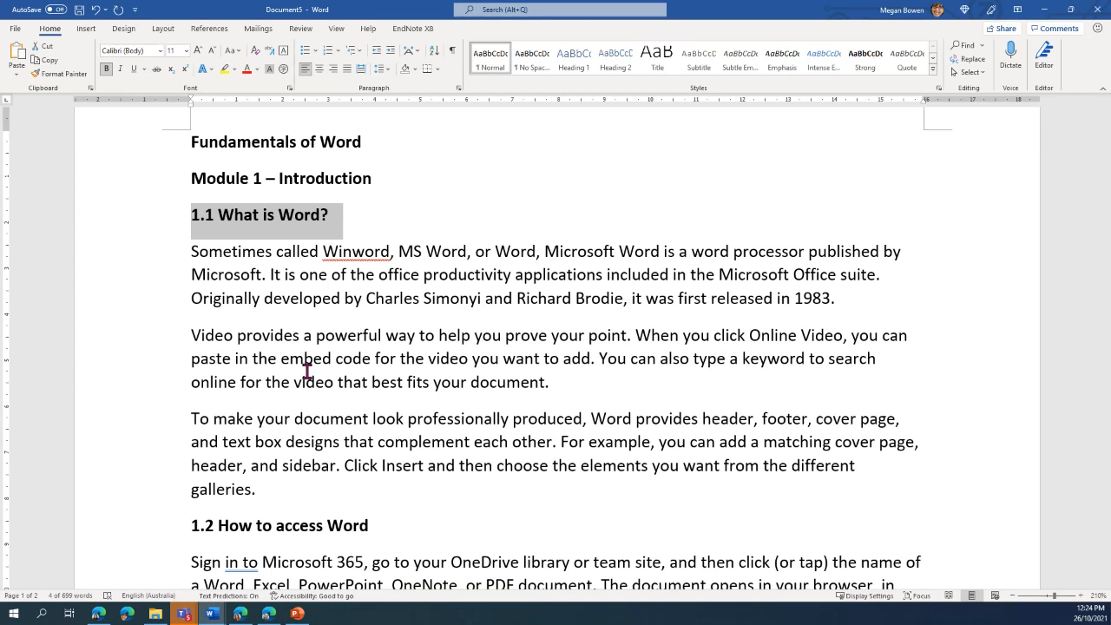
Apply the document formatting style set that has a centred, capitalised title and a centred Heading 1.
{"action": "left_click", "coordinate": [123, 28]}
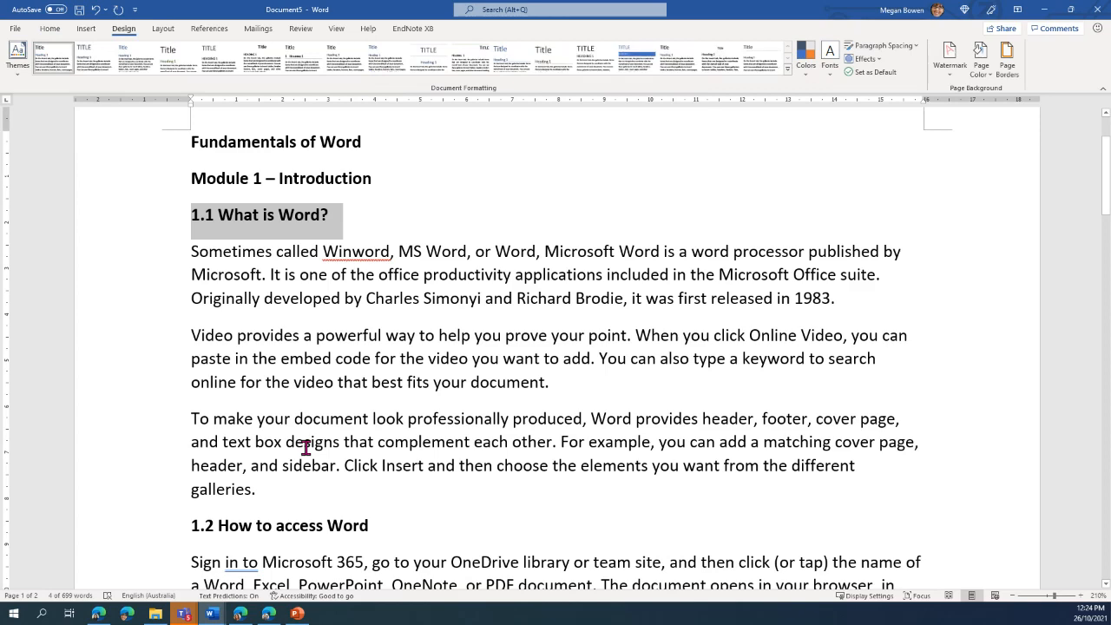
{"action": "left_click", "coordinate": [94, 56]}
{"action": "left_click", "coordinate": [239, 260]}
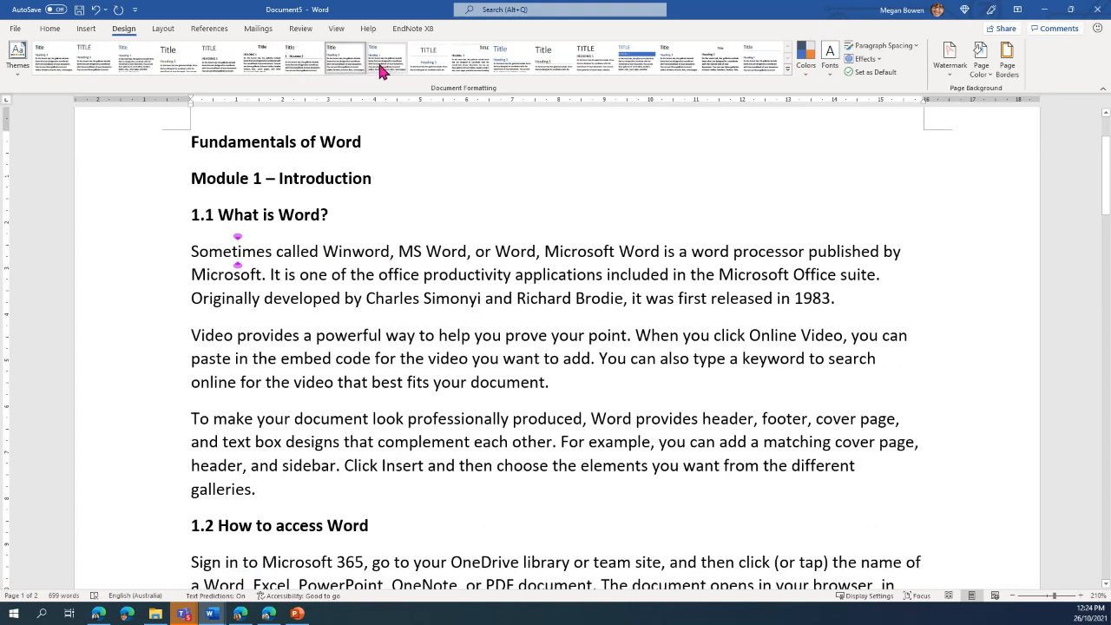
{"action": "left_click", "coordinate": [427, 67]}
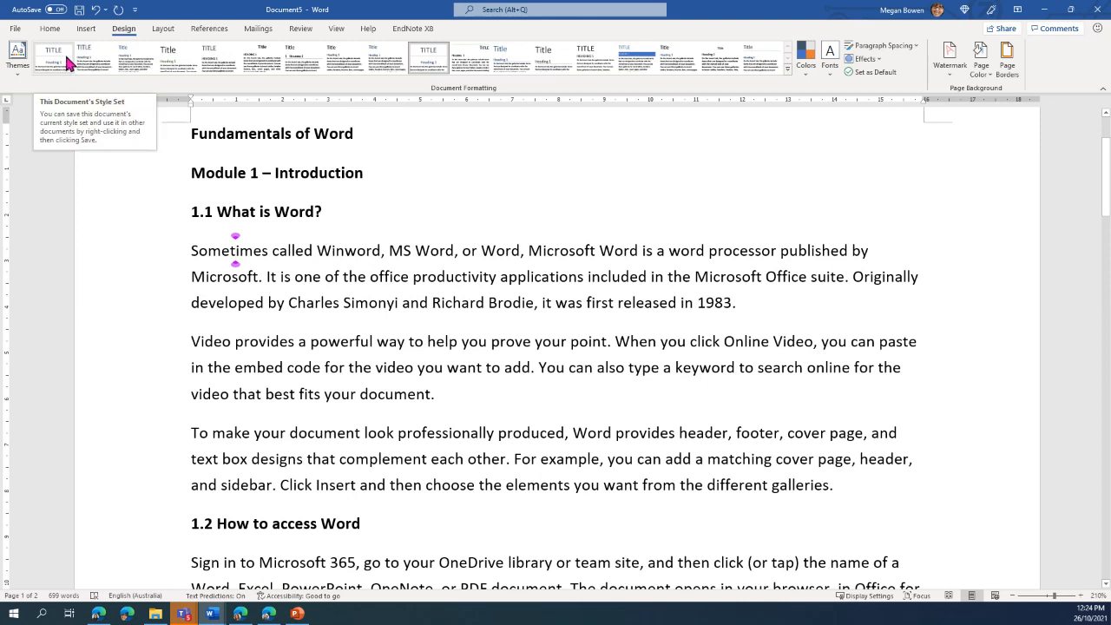
{"action": "left_click", "coordinate": [51, 29]}
{"action": "left_click", "coordinate": [123, 29]}
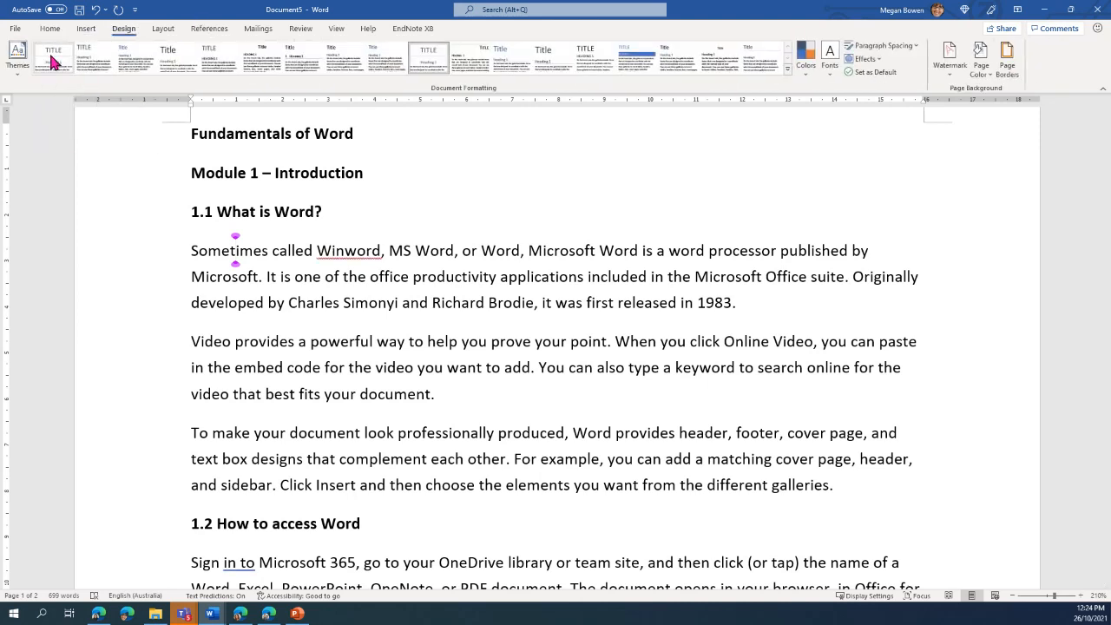
{"action": "scroll", "coordinate": [269, 216], "scroll_direction": "up", "scroll_amount": 3}
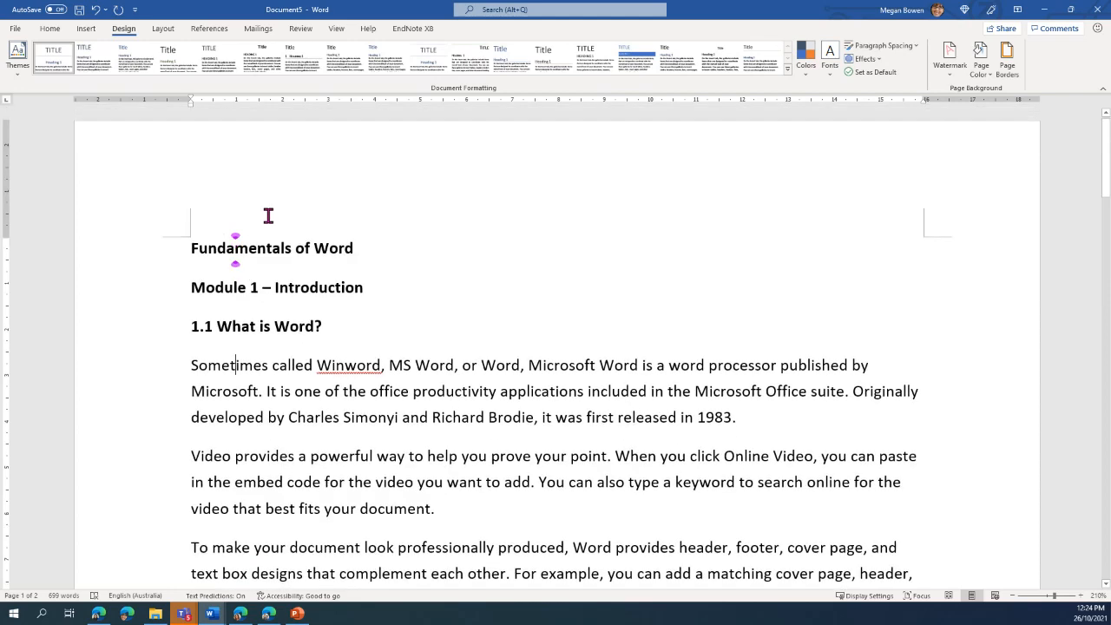
Look over all text styles available for the document and place the cursor in the "Fundamentals of Word" line.
{"action": "left_click", "coordinate": [50, 28]}
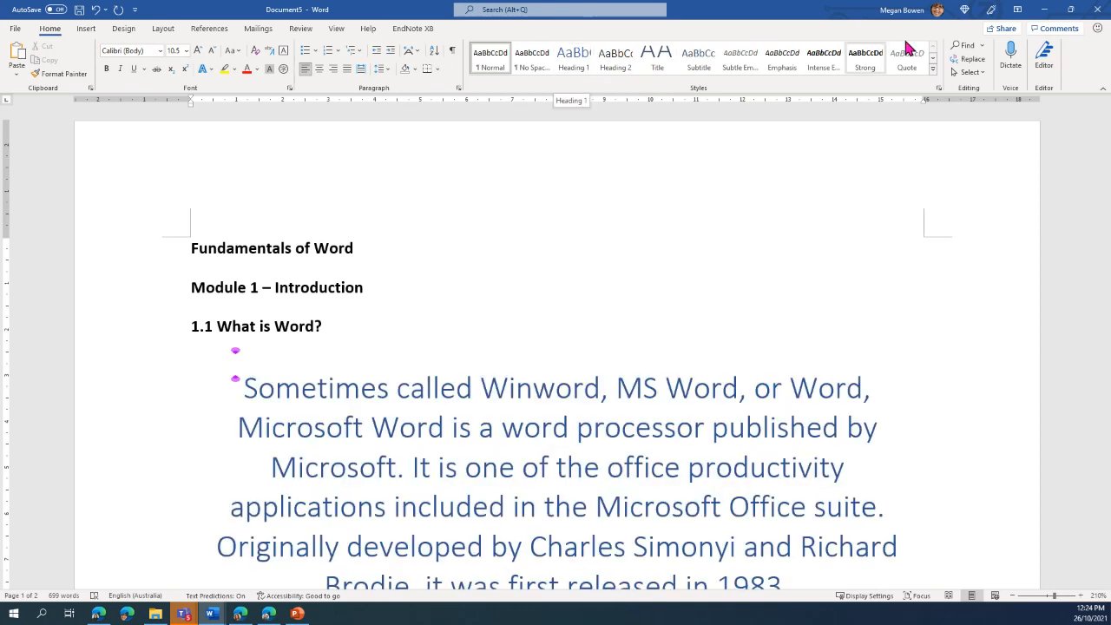
{"action": "left_click", "coordinate": [932, 76]}
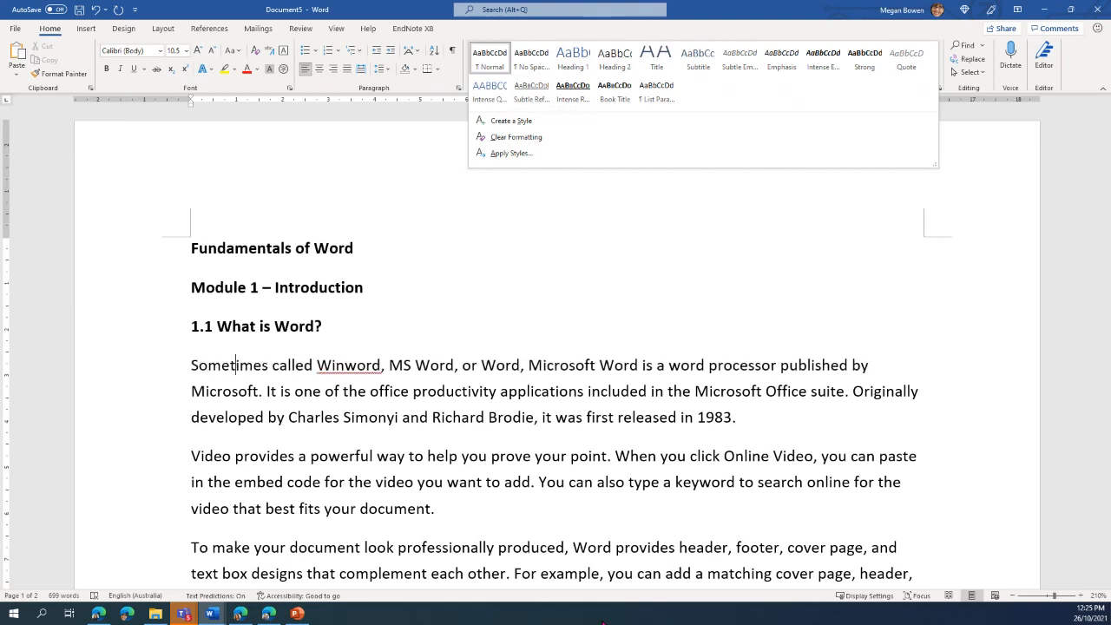
{"action": "key", "text": "Escape"}
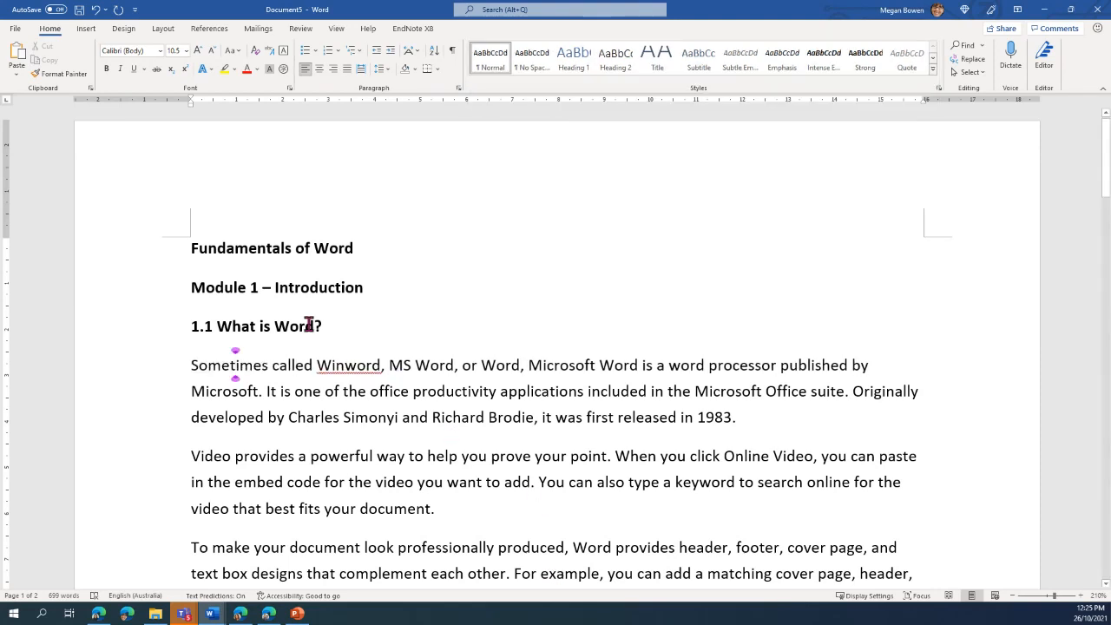
{"action": "left_click", "coordinate": [312, 249]}
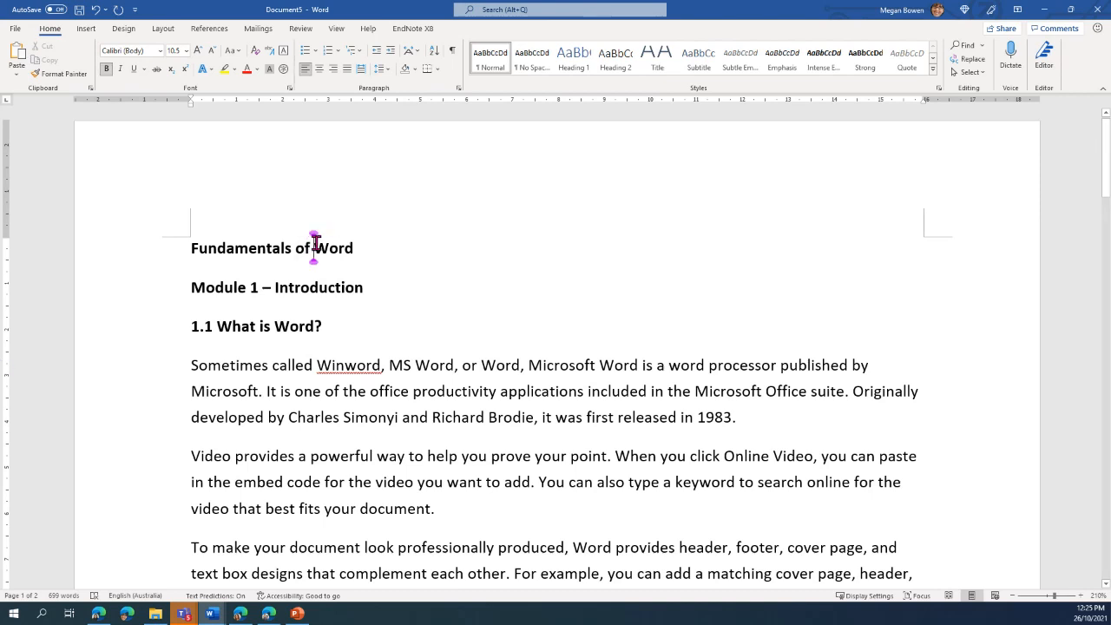
Apply the Title style to the "Fundamentals of Word" line.
{"action": "triple_click", "coordinate": [314, 246]}
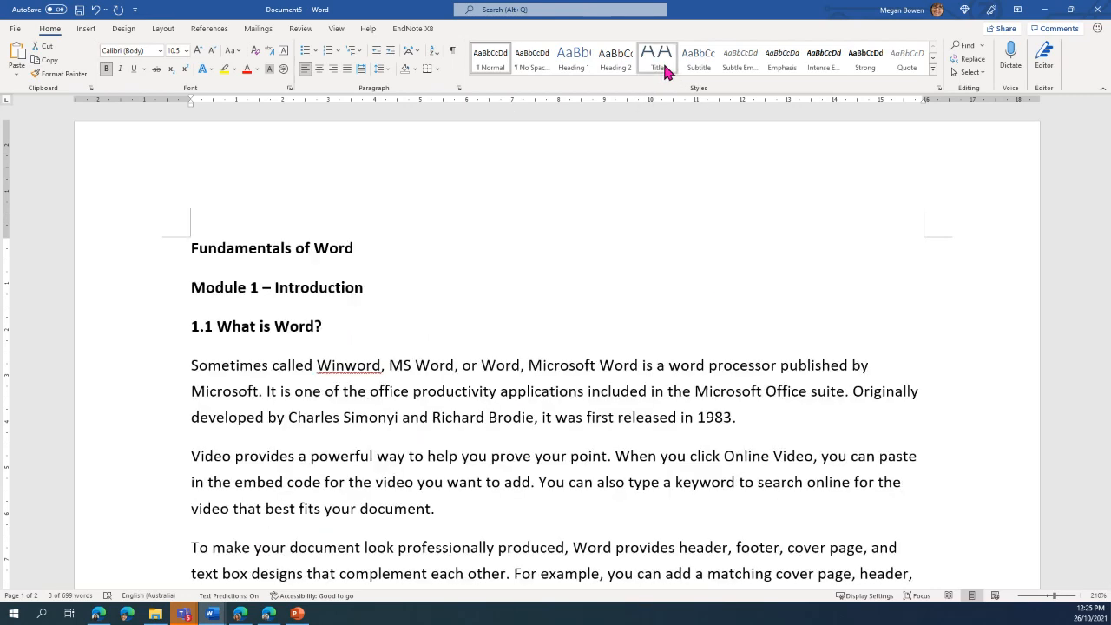
{"action": "left_click", "coordinate": [662, 61]}
{"action": "left_click", "coordinate": [458, 356]}
{"action": "scroll", "coordinate": [442, 384], "scroll_direction": "down", "scroll_amount": 1}
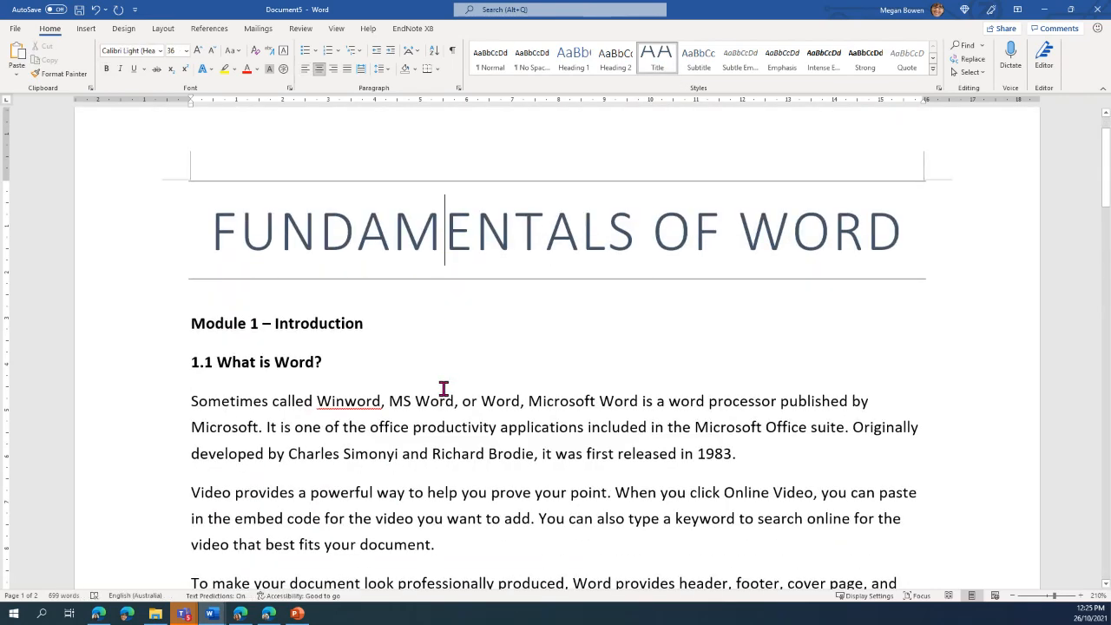
Apply Heading 1 to "Module 1 – Introduction" and Heading 2 to "1.1 What is Word?".
{"action": "double_click", "coordinate": [313, 328]}
{"action": "triple_click", "coordinate": [313, 330]}
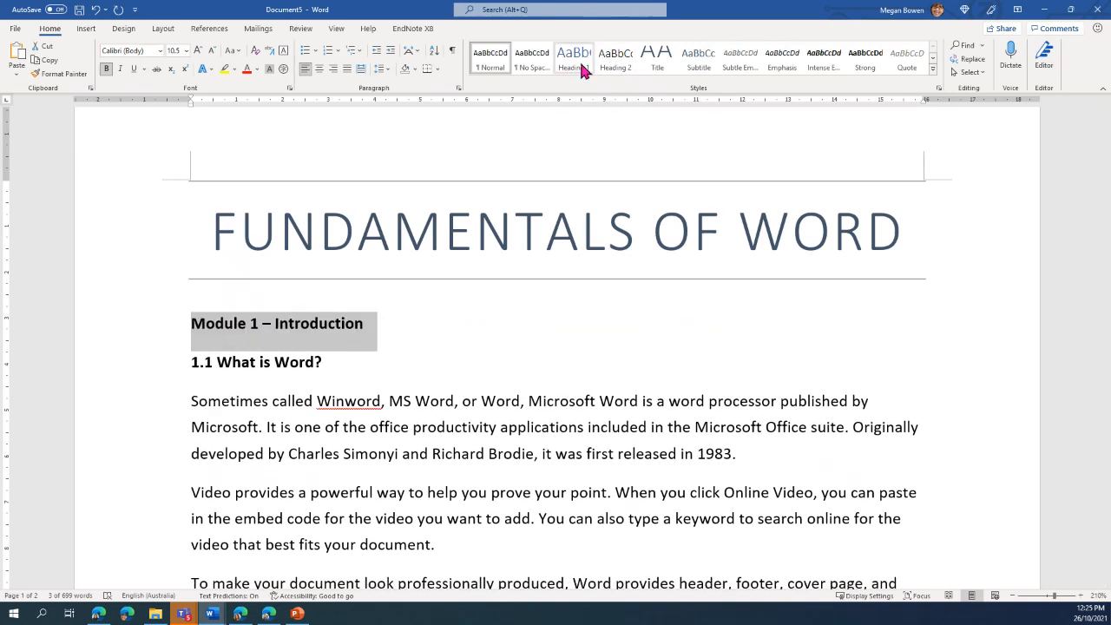
{"action": "left_click", "coordinate": [568, 61]}
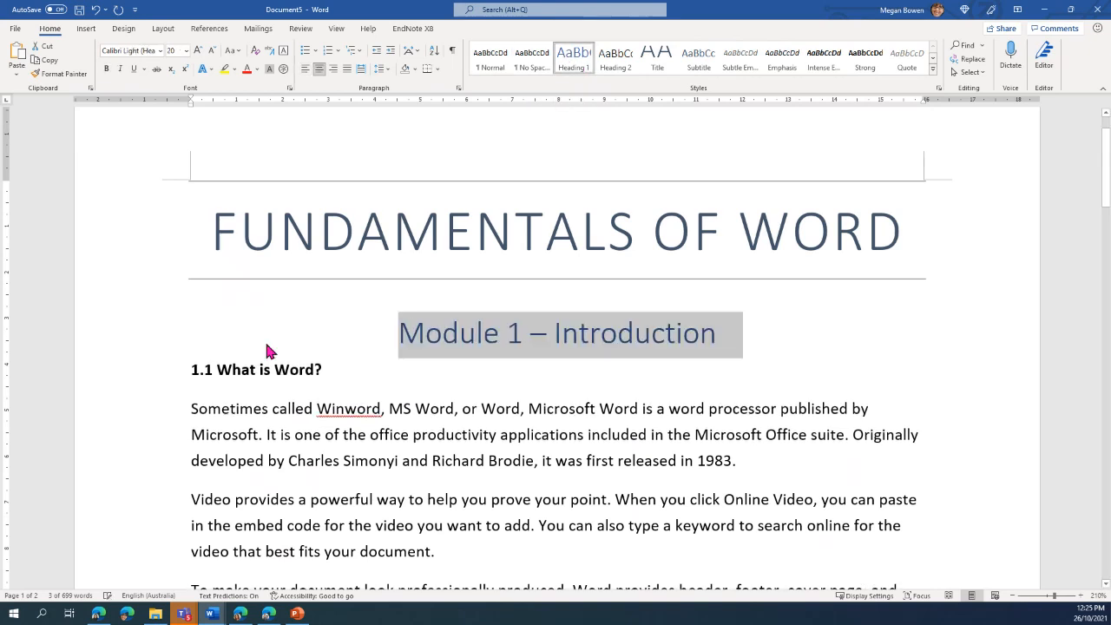
{"action": "triple_click", "coordinate": [249, 369]}
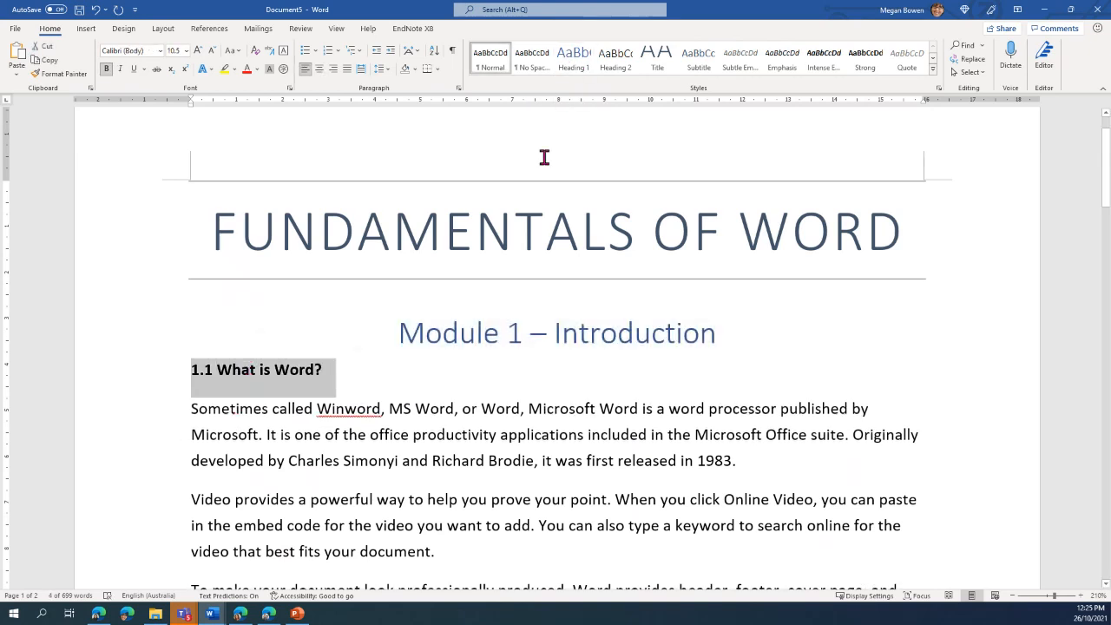
{"action": "left_click", "coordinate": [621, 66]}
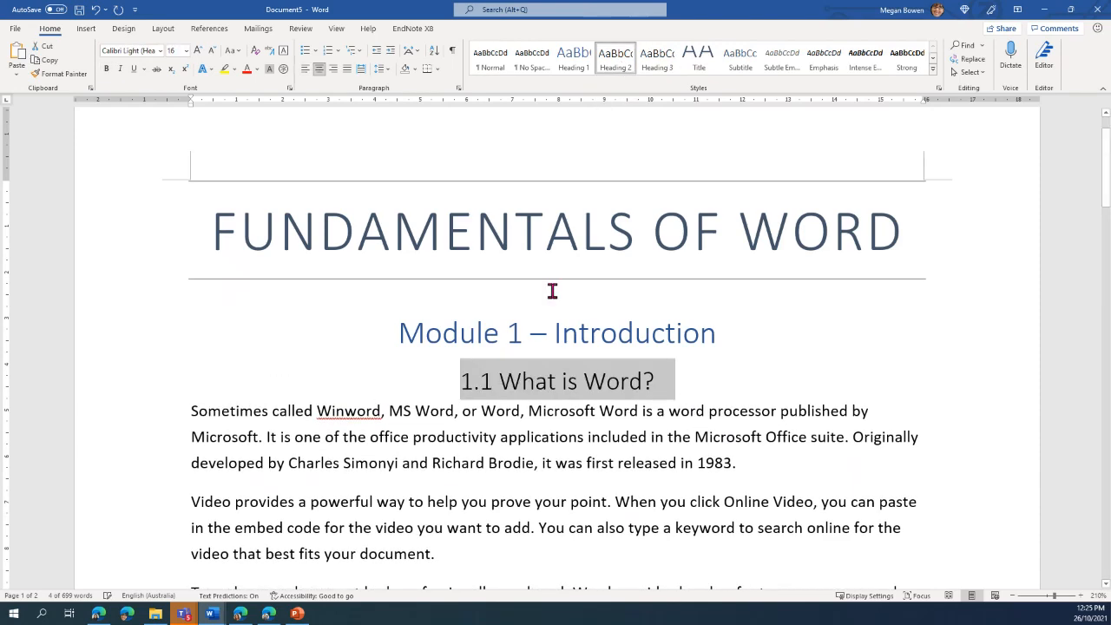
Apply the Heading 2 style to the sub-heading "1.2 How to access Word".
{"action": "scroll", "coordinate": [551, 291], "scroll_direction": "down", "scroll_amount": 3}
{"action": "triple_click", "coordinate": [263, 451]}
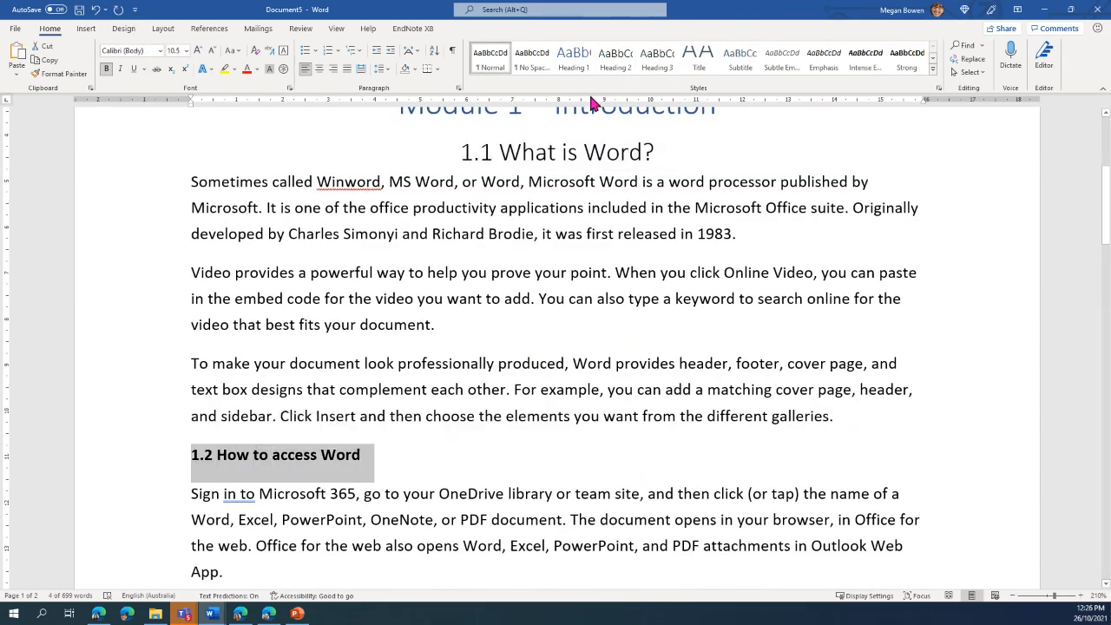
{"action": "left_click", "coordinate": [616, 59]}
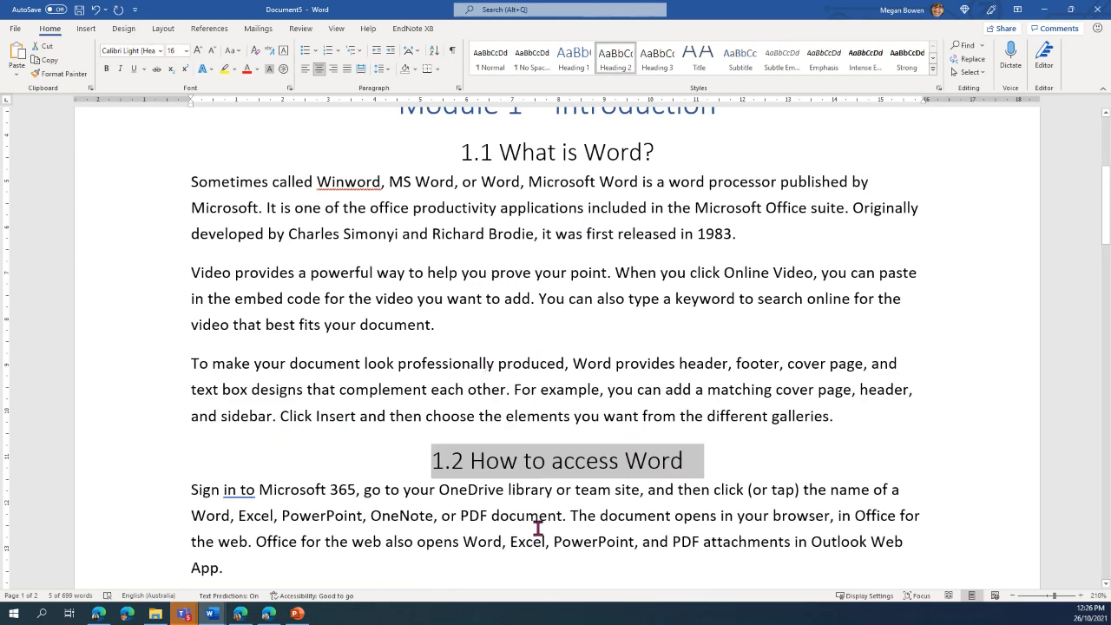
Apply Heading 1 to "Module 2 – The Ribbon" and Heading 2 to "2.1 What is the ribbon?".
{"action": "scroll", "coordinate": [533, 526], "scroll_direction": "up", "scroll_amount": 3}
{"action": "scroll", "coordinate": [610, 354], "scroll_direction": "down", "scroll_amount": 6}
{"action": "scroll", "coordinate": [611, 354], "scroll_direction": "down", "scroll_amount": 1}
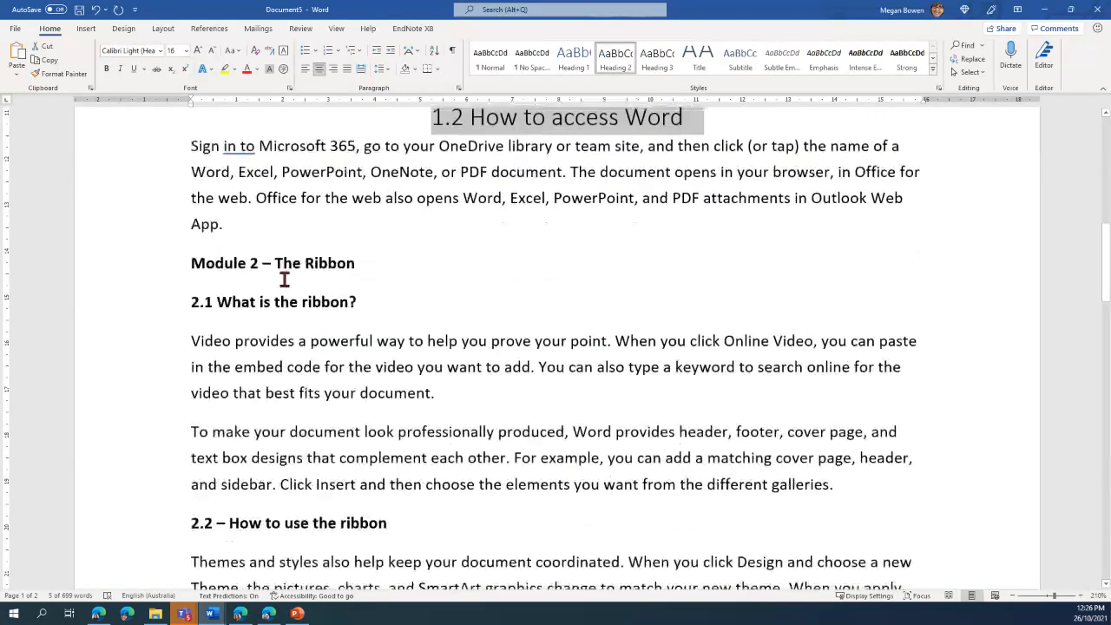
{"action": "triple_click", "coordinate": [282, 271]}
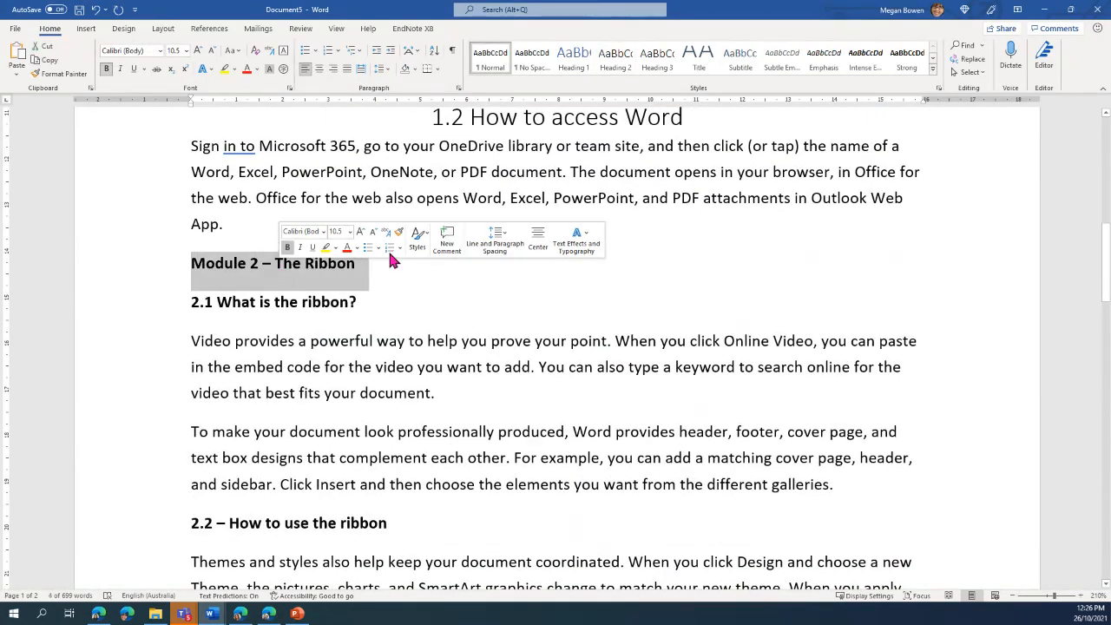
{"action": "key", "text": "ctrl+alt+1"}
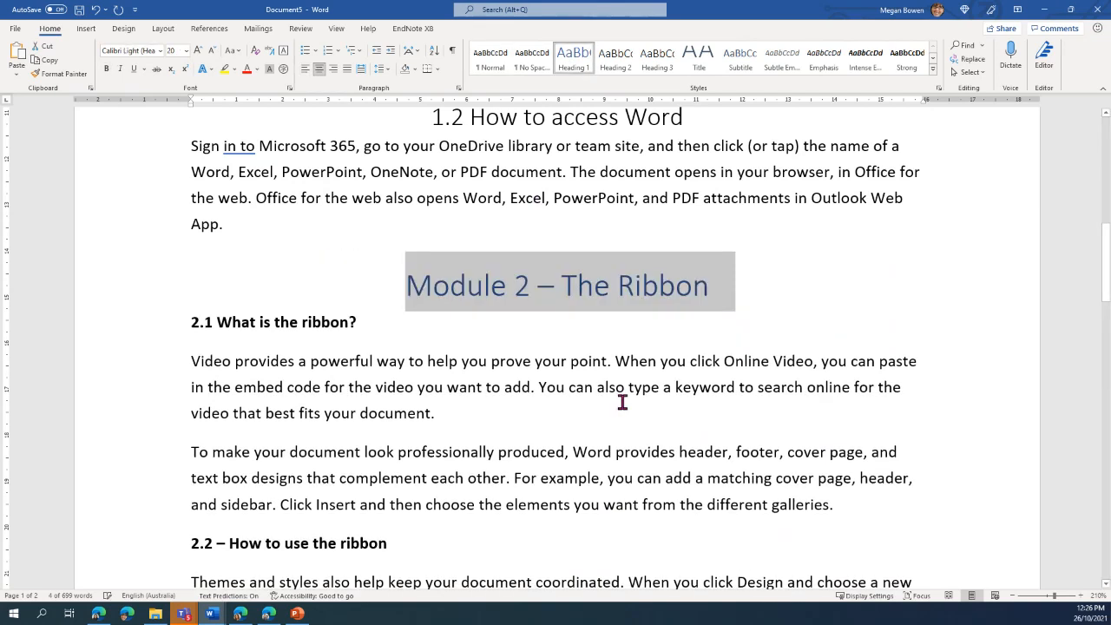
{"action": "double_click", "coordinate": [288, 331]}
{"action": "left_click", "coordinate": [288, 331]}
{"action": "left_click", "coordinate": [617, 61]}
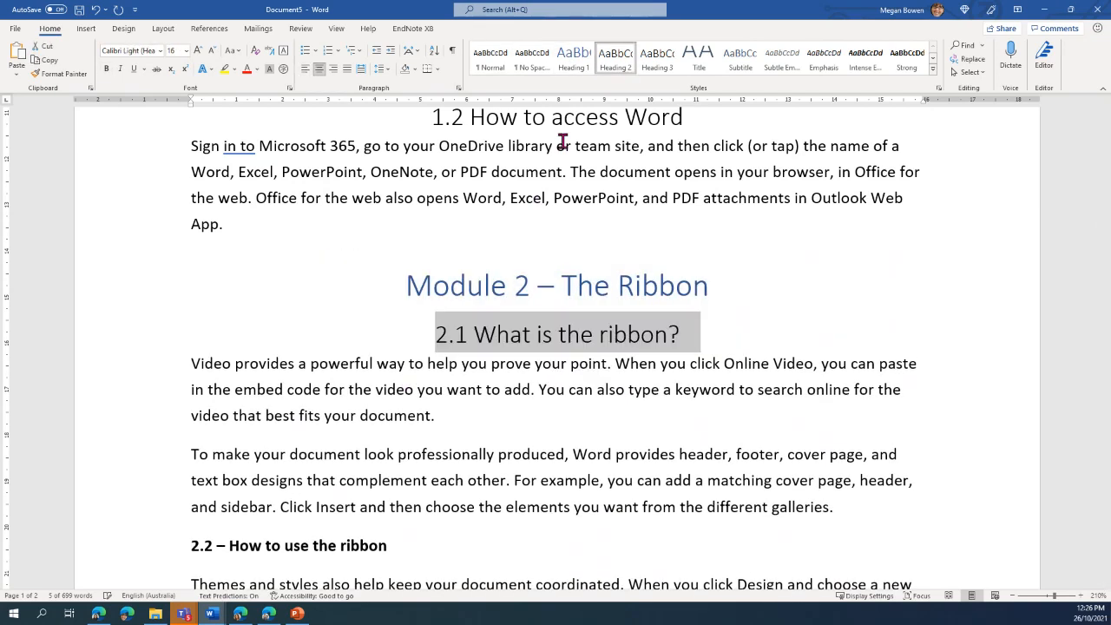
Apply the Heading 2 style to the sub-heading "2.2 – How to use the ribbon".
{"action": "left_click", "coordinate": [270, 545]}
{"action": "triple_click", "coordinate": [271, 545]}
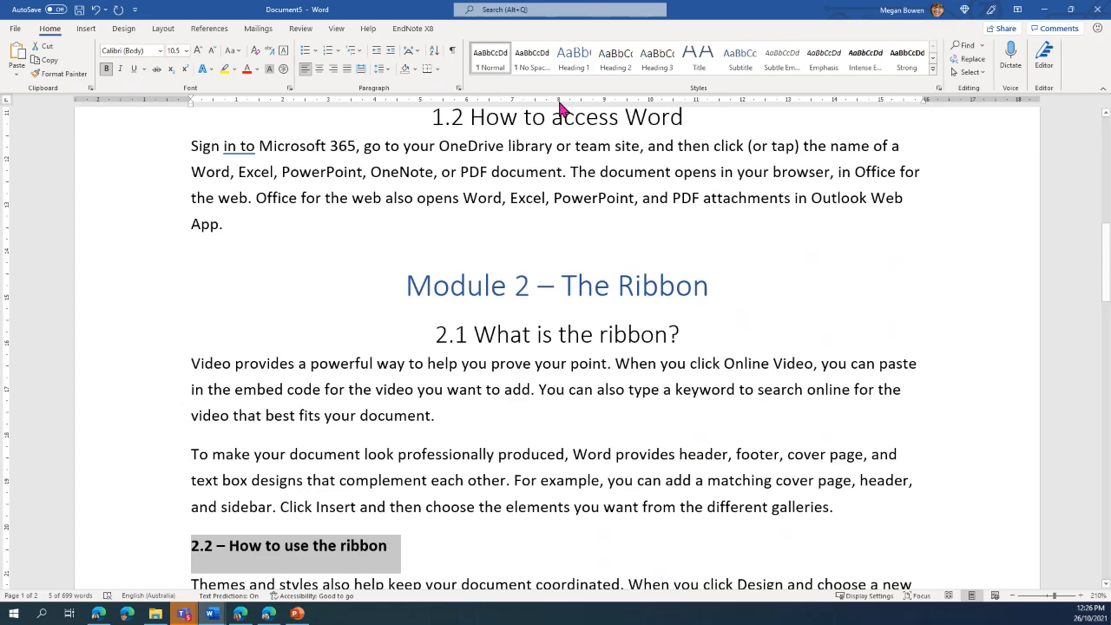
{"action": "left_click", "coordinate": [615, 61]}
Insert a page break directly before the "Module 3 – The Home Tab" heading.
{"action": "scroll", "coordinate": [558, 347], "scroll_direction": "down", "scroll_amount": 10}
{"action": "scroll", "coordinate": [541, 379], "scroll_direction": "up", "scroll_amount": 5}
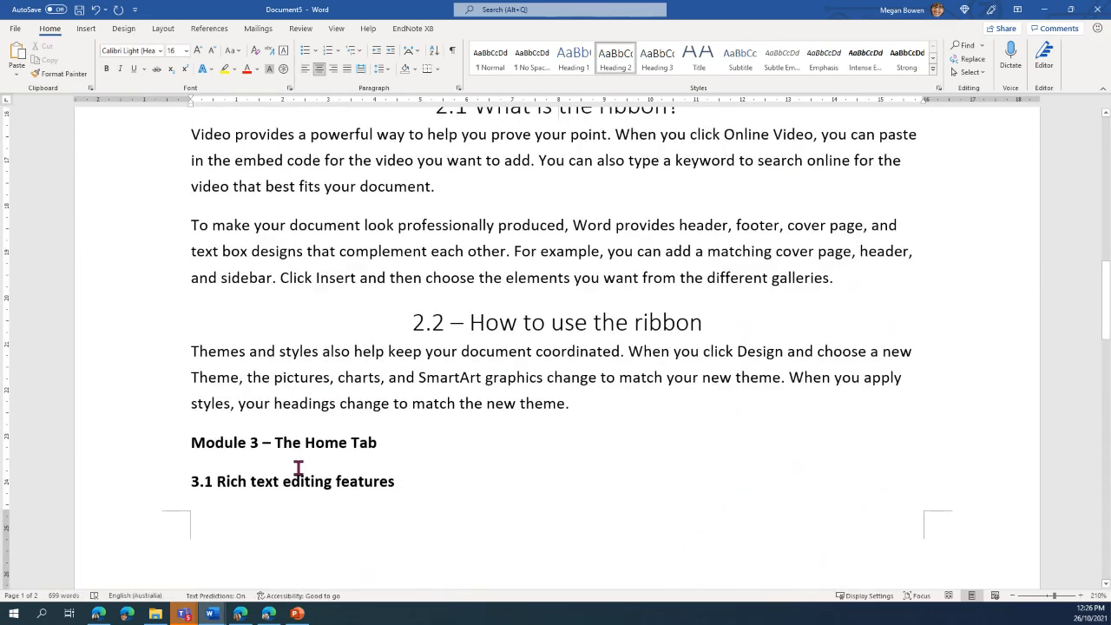
{"action": "left_click", "coordinate": [185, 440]}
{"action": "key", "text": "ctrl+Return"}
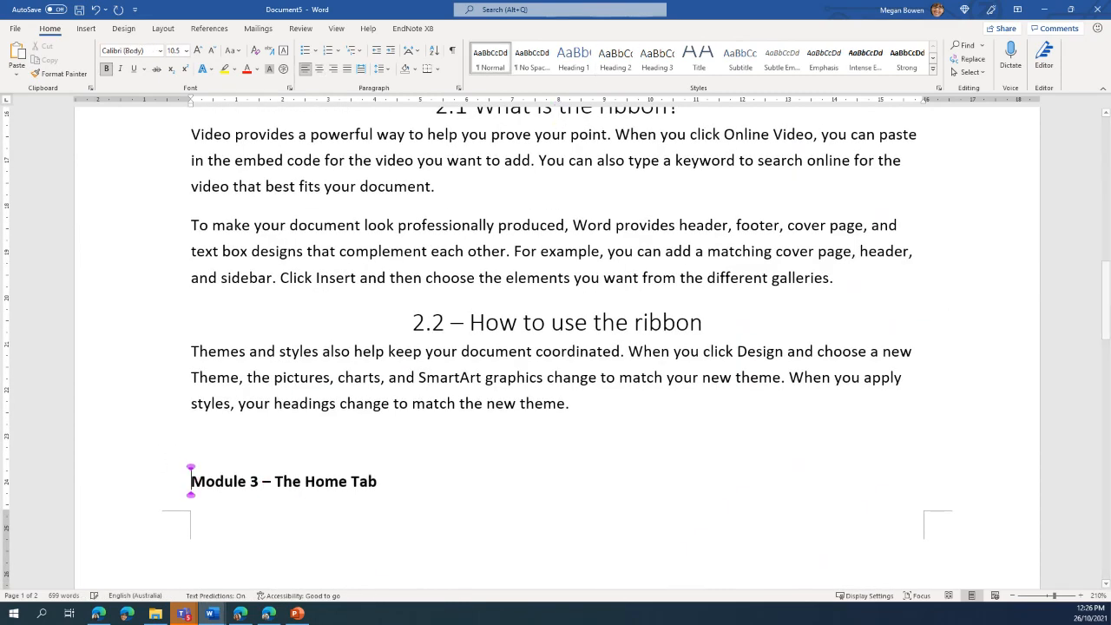
Apply Heading 1 to "Module 3 – The Home Tab" and Heading 2 to "3.1 Rich text editing features".
{"action": "scroll", "coordinate": [243, 407], "scroll_direction": "down", "scroll_amount": 5}
{"action": "triple_click", "coordinate": [287, 199]}
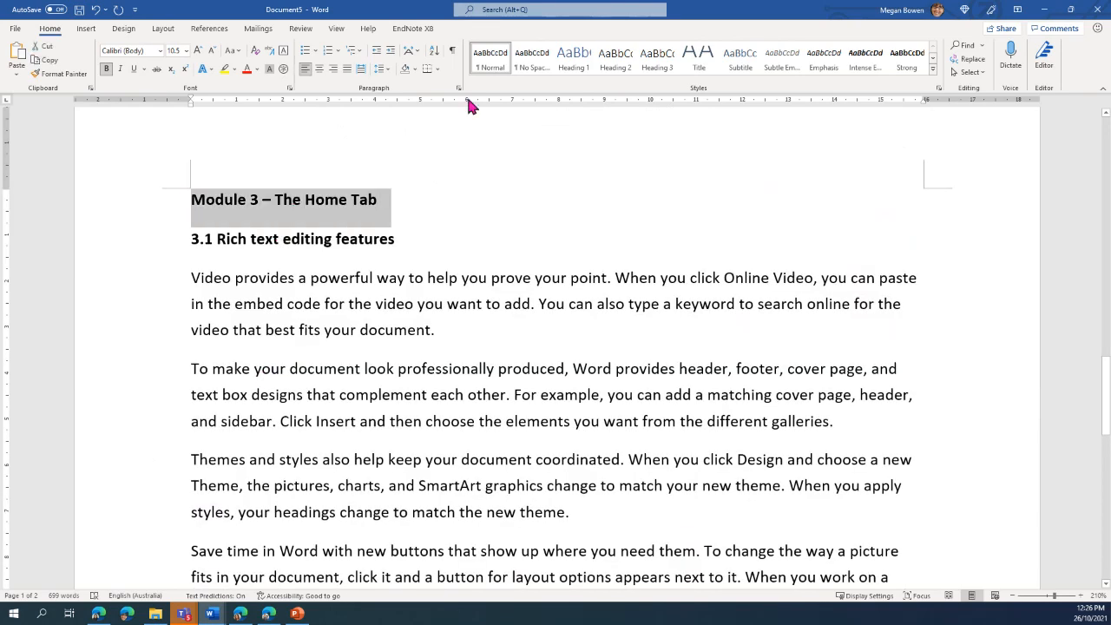
{"action": "left_click", "coordinate": [584, 66]}
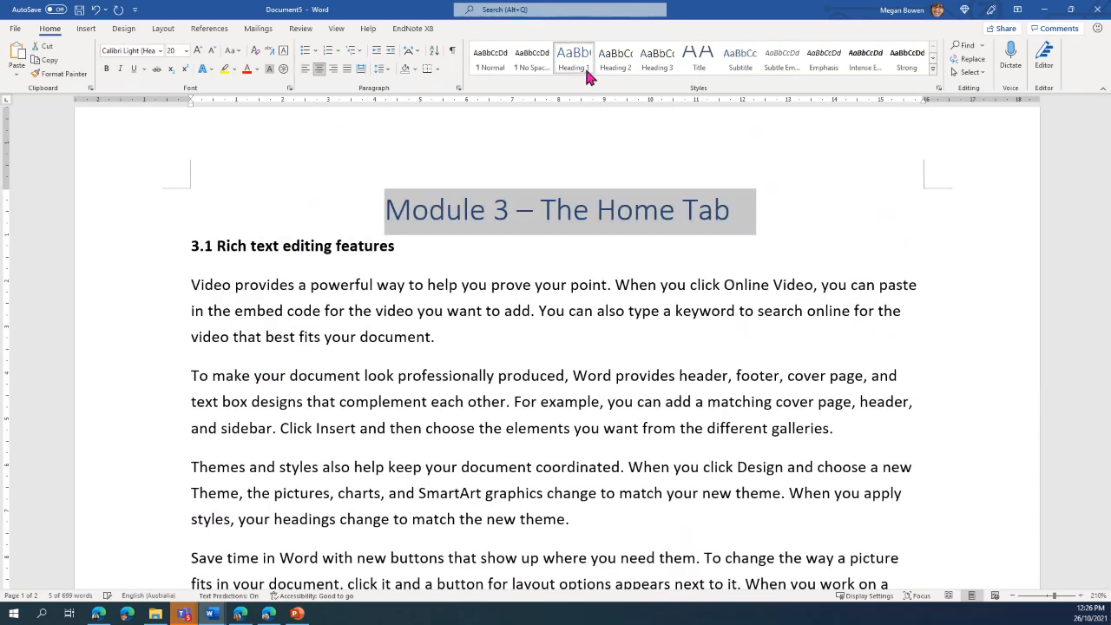
{"action": "triple_click", "coordinate": [310, 246]}
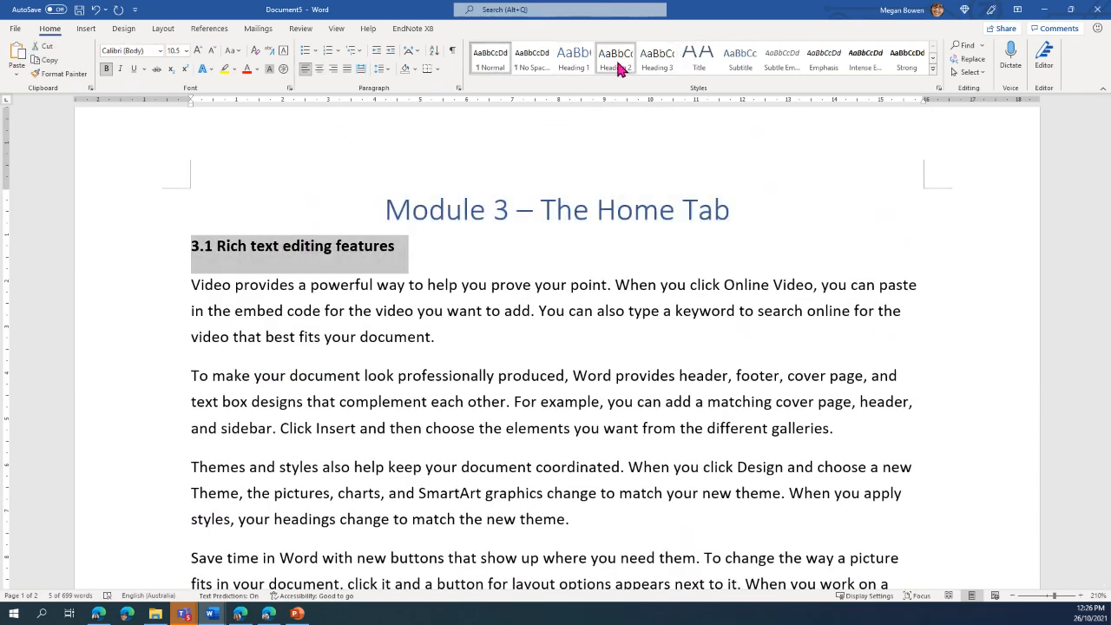
Apply the Heading 2 style to the sub-heading "3.2 Paragraph".
{"action": "scroll", "coordinate": [318, 335], "scroll_direction": "down", "scroll_amount": 5}
{"action": "double_click", "coordinate": [249, 309]}
{"action": "triple_click", "coordinate": [249, 309]}
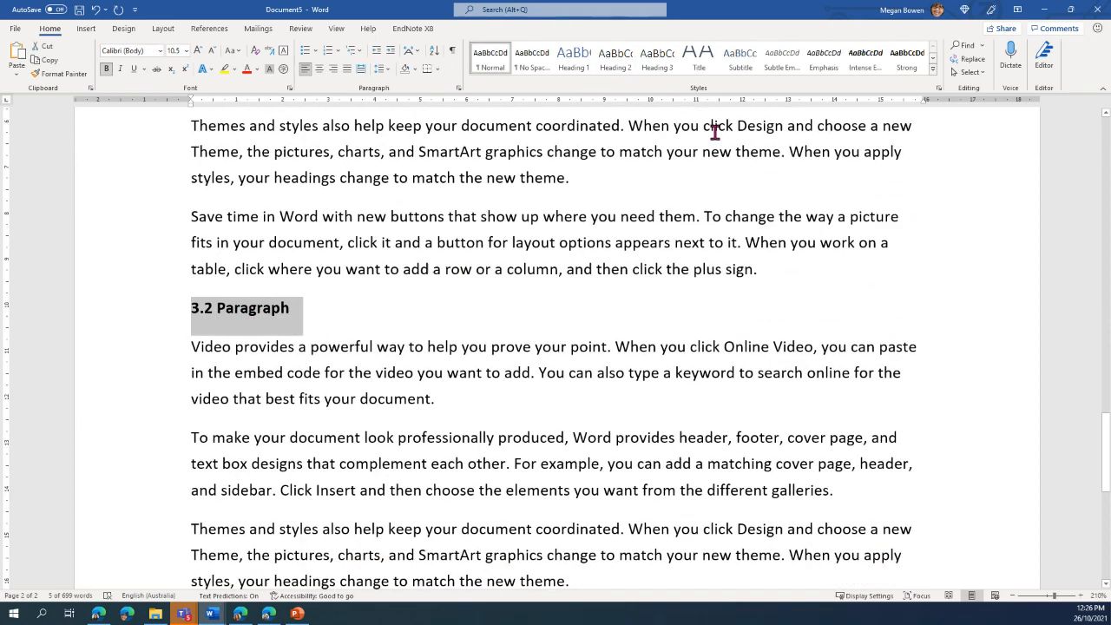
{"action": "left_click", "coordinate": [615, 59]}
Add a new line "3.3 Dictate" after the last paragraph of section 3.2.
{"action": "scroll", "coordinate": [674, 390], "scroll_direction": "up", "scroll_amount": 2}
{"action": "scroll", "coordinate": [673, 390], "scroll_direction": "down", "scroll_amount": 4}
{"action": "left_click", "coordinate": [673, 389]}
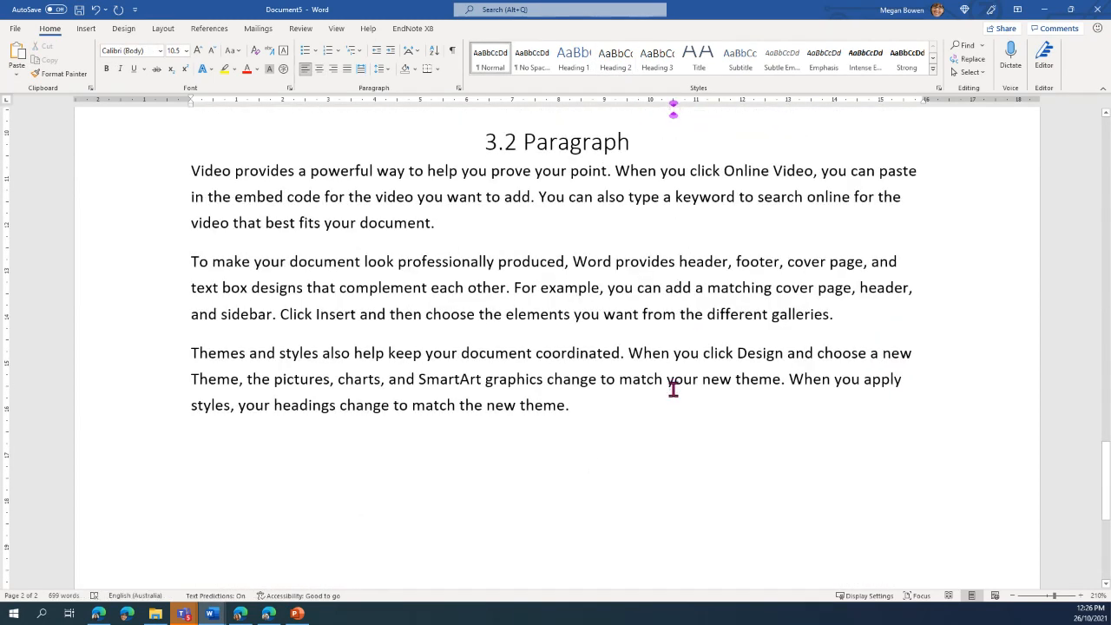
{"action": "key", "text": "Return"}
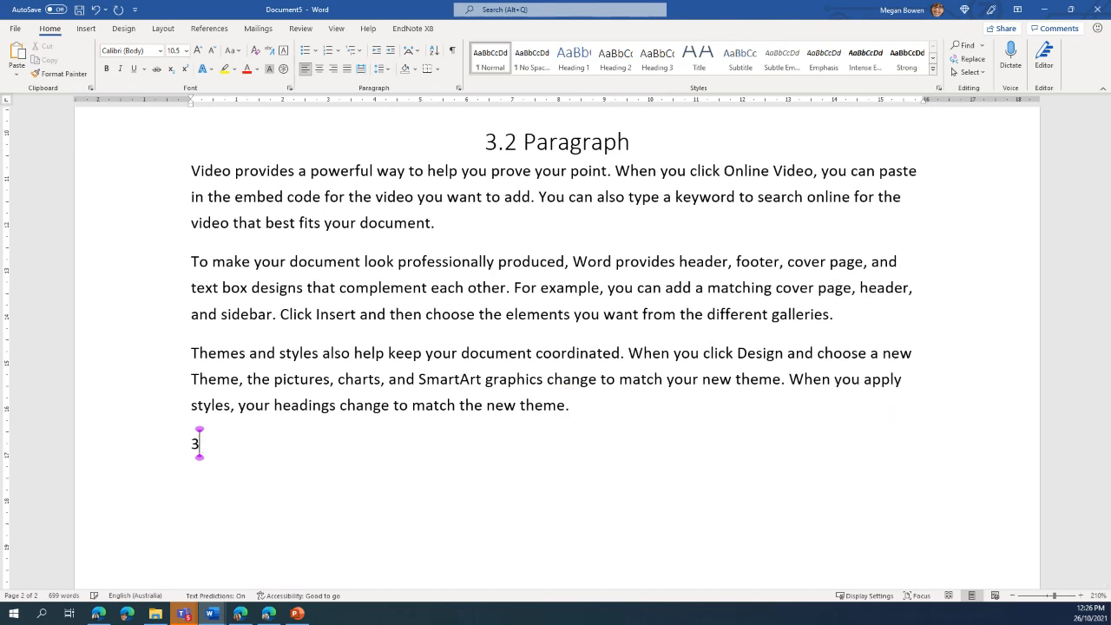
{"action": "type", "text": "3.1"}
{"action": "key", "text": "BackSpace"}
{"action": "key", "text": "BackSpace"}
{"action": "type", "text": "3"}
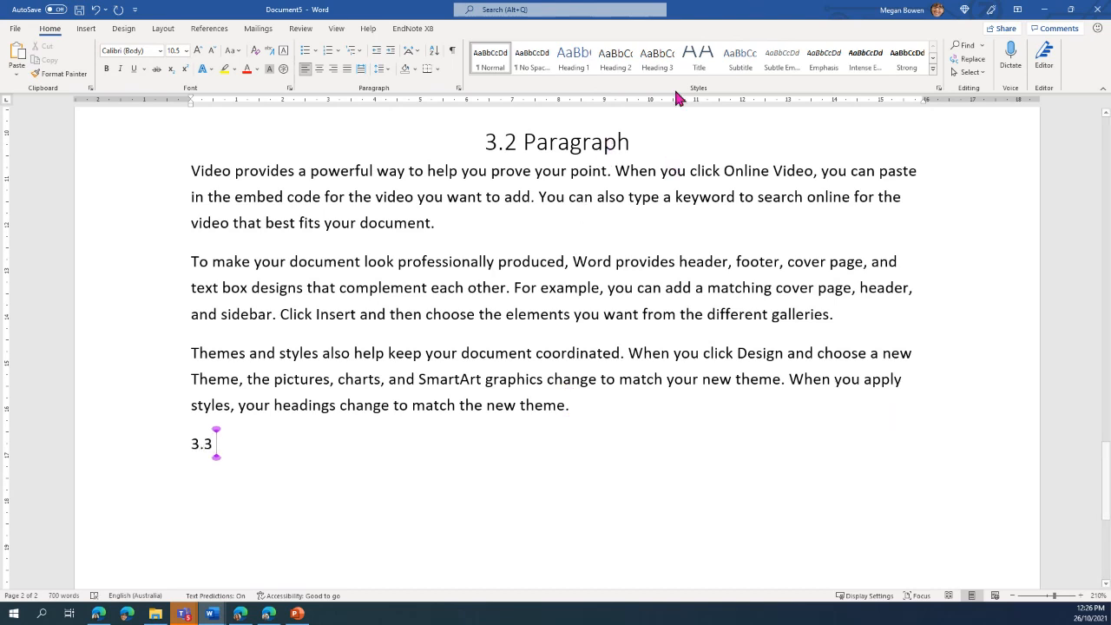
{"action": "left_click", "coordinate": [659, 63]}
{"action": "type", "text": "Dictate"}
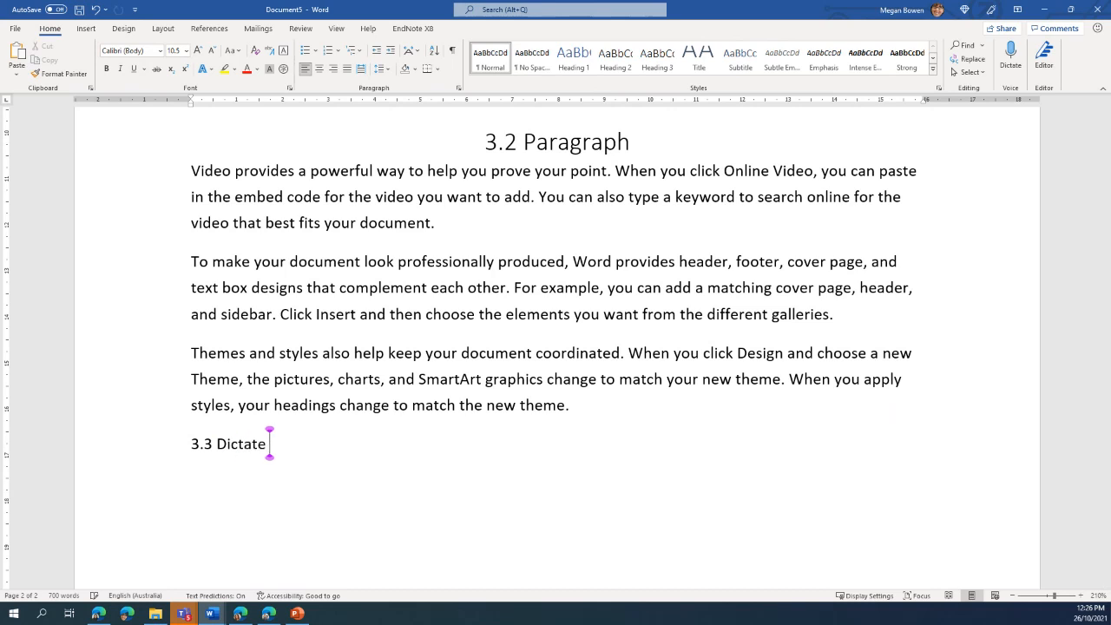
Generate two paragraphs of sample text below "3.3 Dictate" with =rand(2).
{"action": "key", "text": "Return"}
{"action": "type", "text": "=rand("}
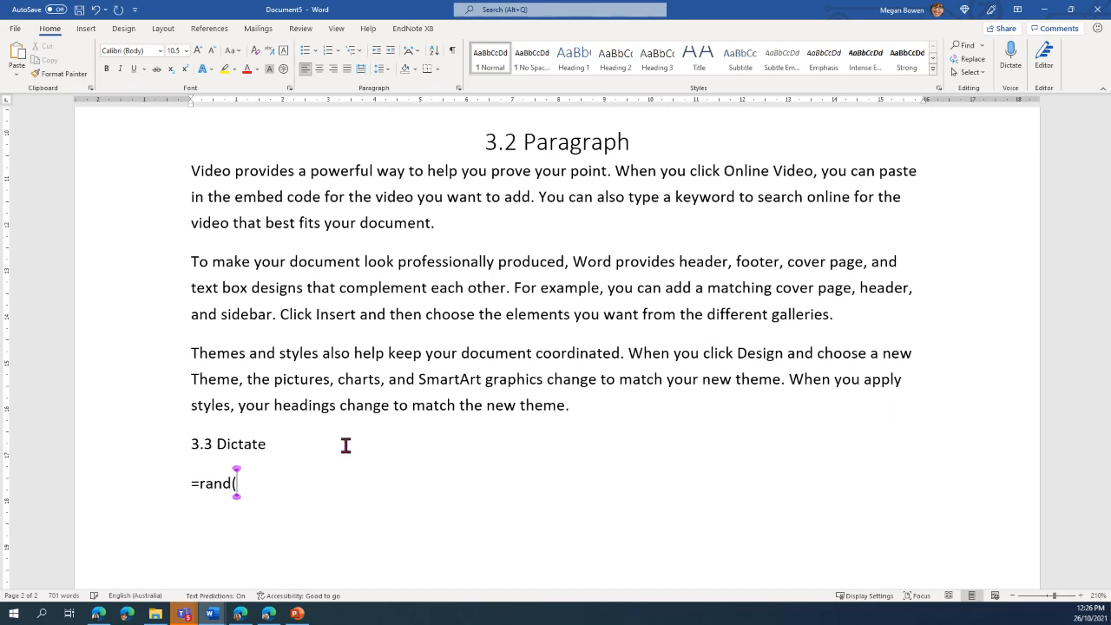
{"action": "type", "text": "10"}
{"action": "key", "text": "BackSpace"}
{"action": "type", "text": "2"}
{"action": "key", "text": "BackSpace"}
{"action": "key", "text": "BackSpace"}
{"action": "type", "text": "2)"}
{"action": "key", "text": "Return"}
Apply the Heading 3 style to the "3.3 Dictate" line.
{"action": "triple_click", "coordinate": [254, 321]}
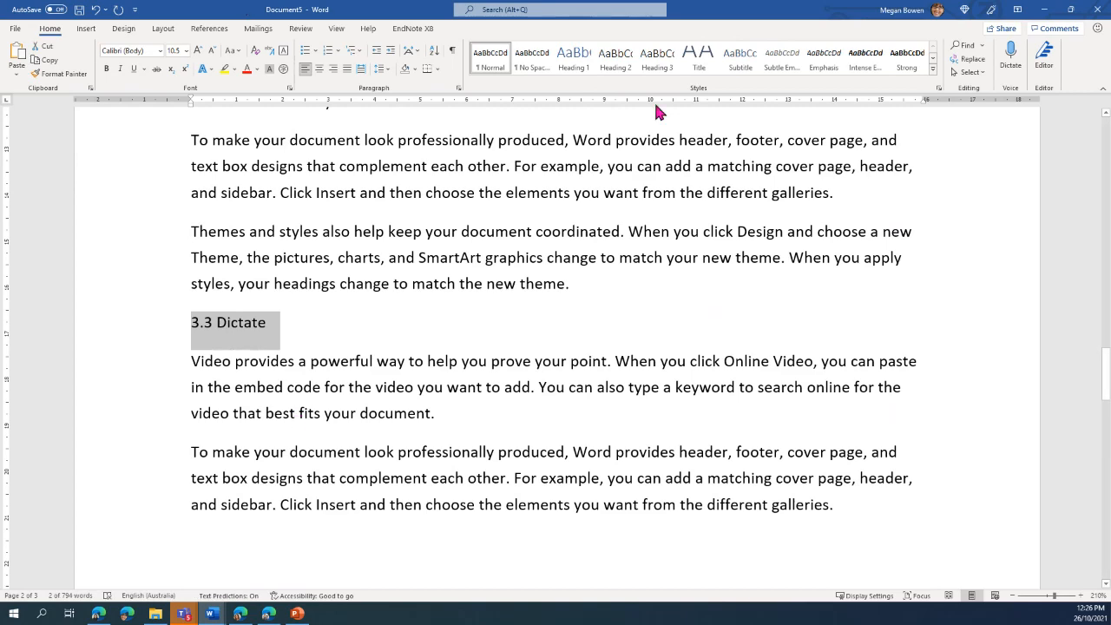
{"action": "left_click", "coordinate": [661, 62]}
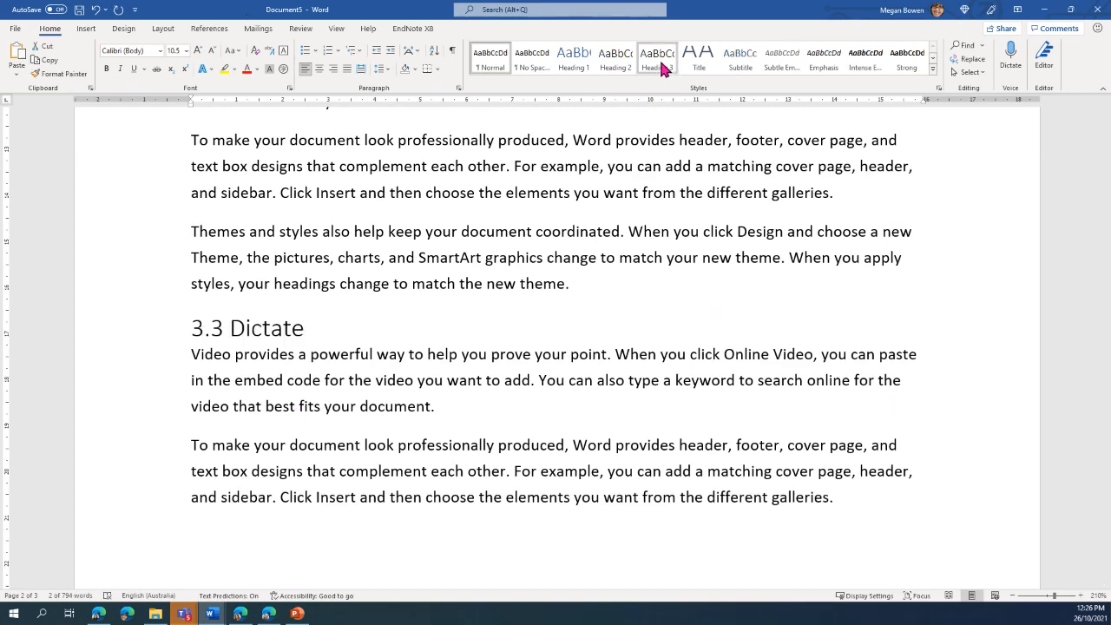
{"action": "left_click", "coordinate": [573, 326]}
Review the styled headings throughout the document, comparing 3.3 with 3.2 and going back up to the title.
{"action": "scroll", "coordinate": [529, 312], "scroll_direction": "up", "scroll_amount": 3}
{"action": "scroll", "coordinate": [525, 308], "scroll_direction": "down", "scroll_amount": 3}
{"action": "scroll", "coordinate": [530, 312], "scroll_direction": "up", "scroll_amount": 7}
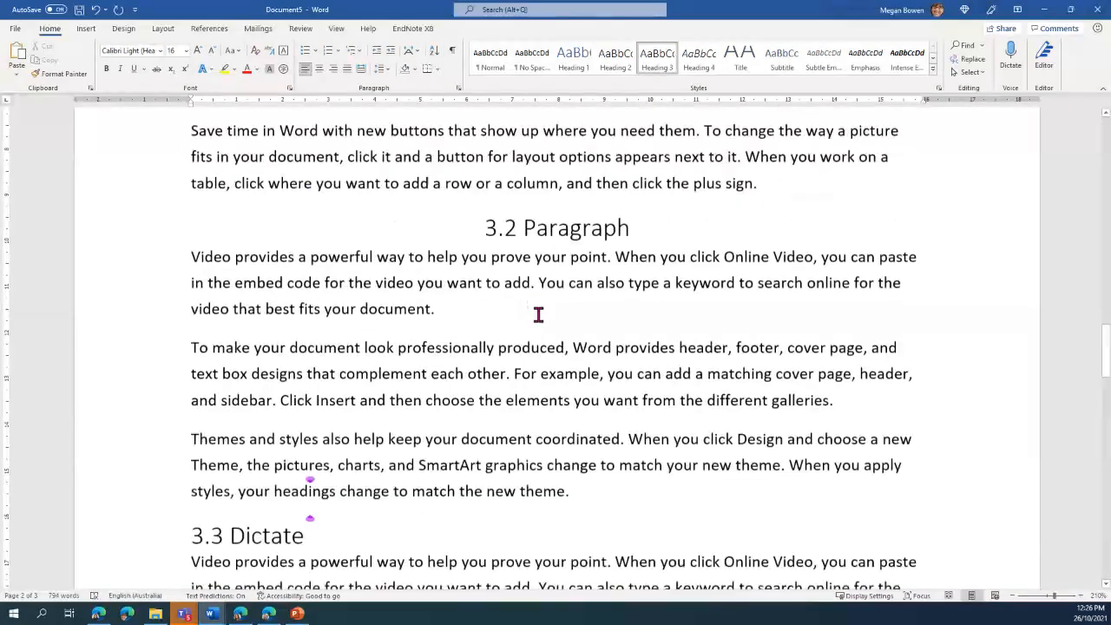
{"action": "scroll", "coordinate": [656, 319], "scroll_direction": "down", "scroll_amount": 7}
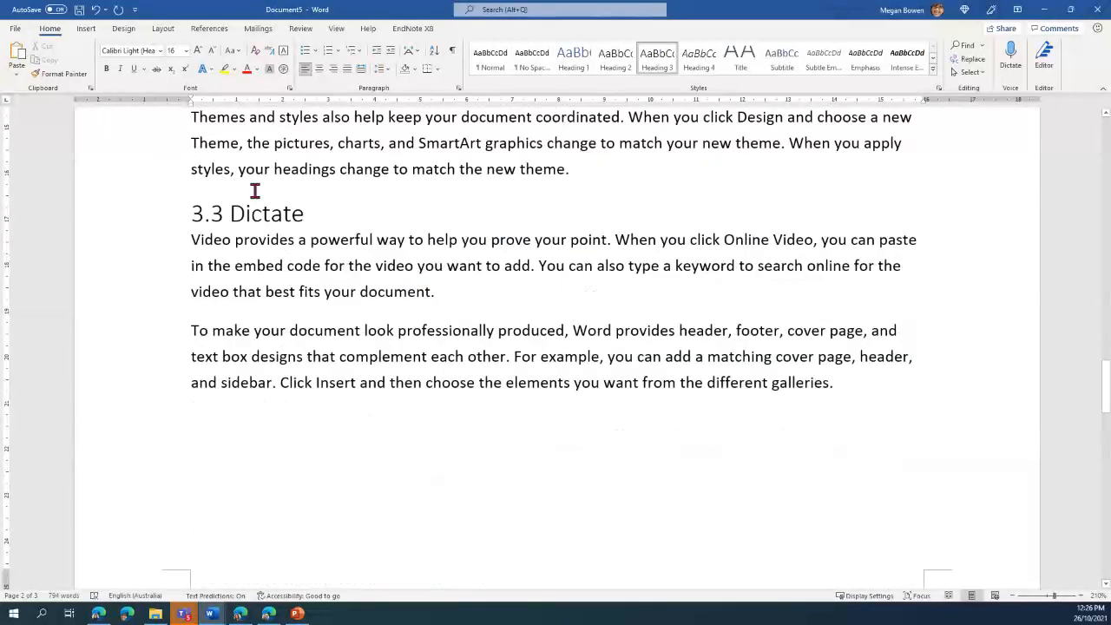
{"action": "scroll", "coordinate": [461, 364], "scroll_direction": "down", "scroll_amount": 4}
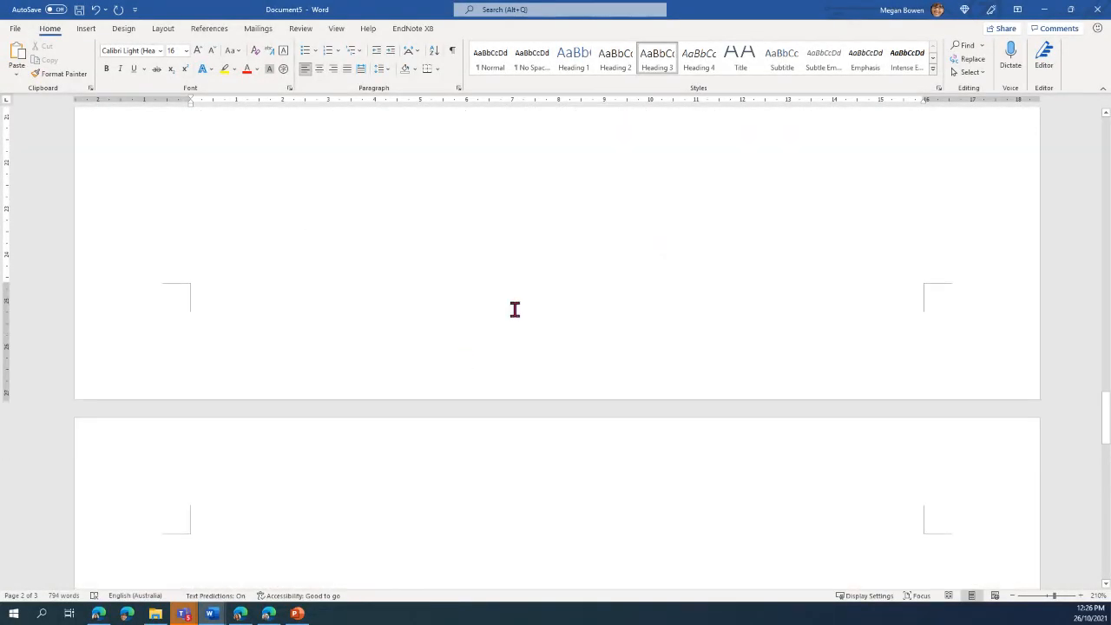
{"action": "scroll", "coordinate": [512, 310], "scroll_direction": "up", "scroll_amount": 4}
{"action": "scroll", "coordinate": [520, 315], "scroll_direction": "up", "scroll_amount": 12}
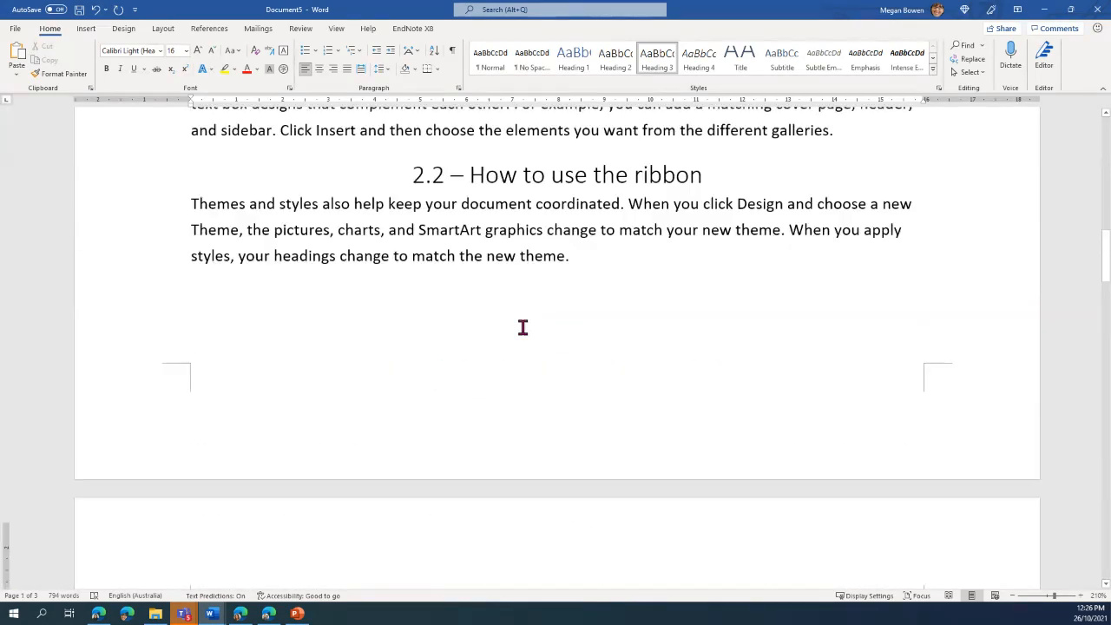
{"action": "scroll", "coordinate": [522, 327], "scroll_direction": "up", "scroll_amount": 10}
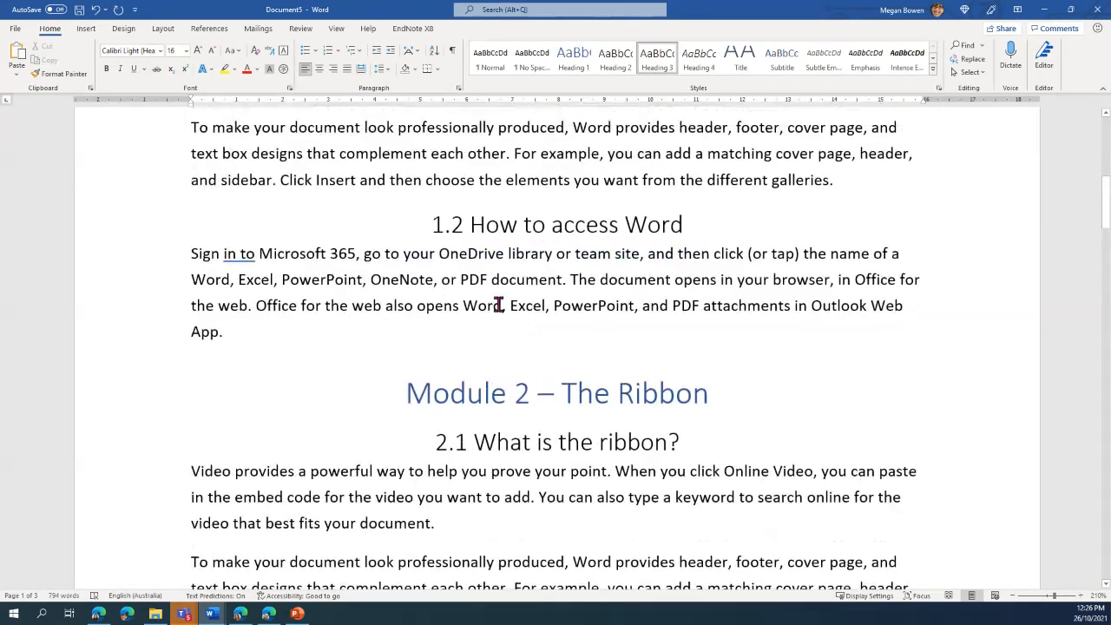
{"action": "scroll", "coordinate": [517, 349], "scroll_direction": "up", "scroll_amount": 5}
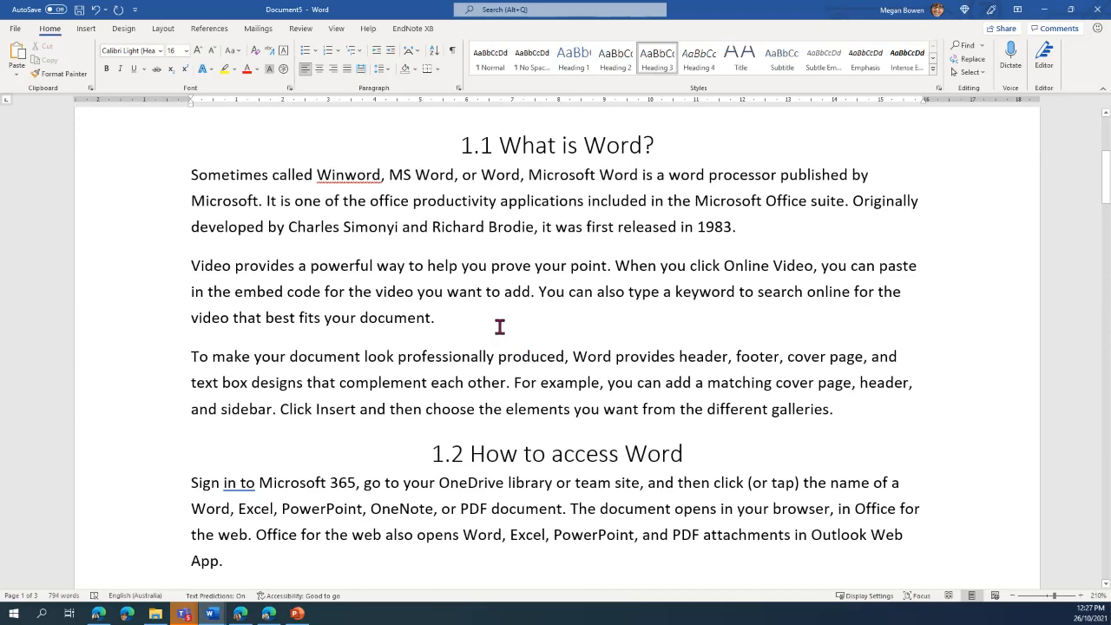
{"action": "scroll", "coordinate": [496, 330], "scroll_direction": "up", "scroll_amount": 3}
{"action": "scroll", "coordinate": [501, 332], "scroll_direction": "up", "scroll_amount": 3}
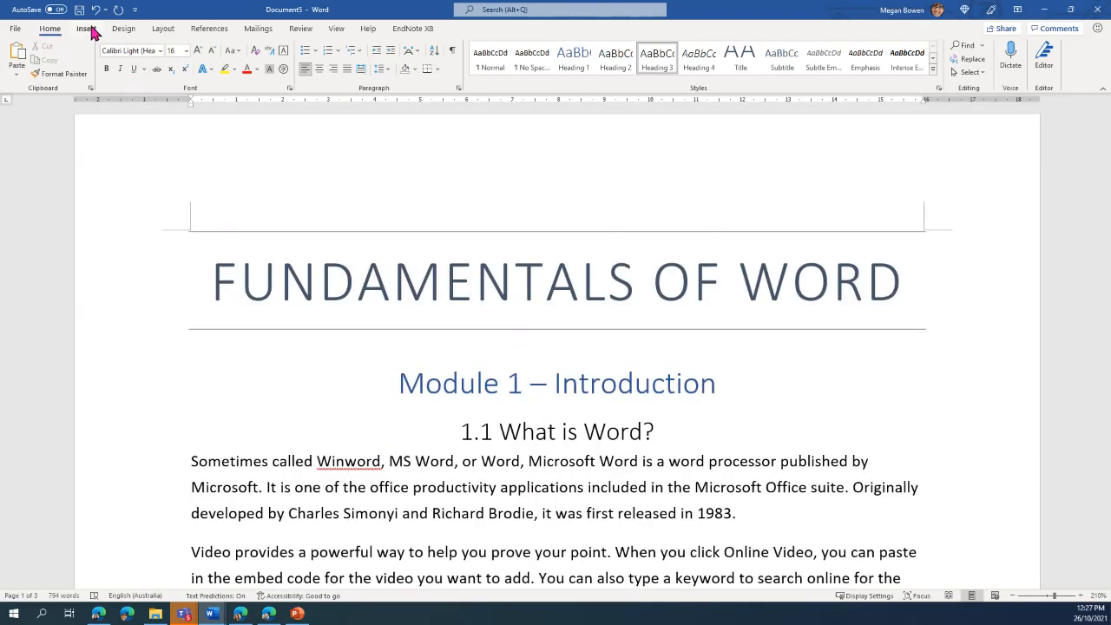
Zoom the document out to 140% and preview the Shaded document formatting style set on it.
{"action": "left_click", "coordinate": [124, 31]}
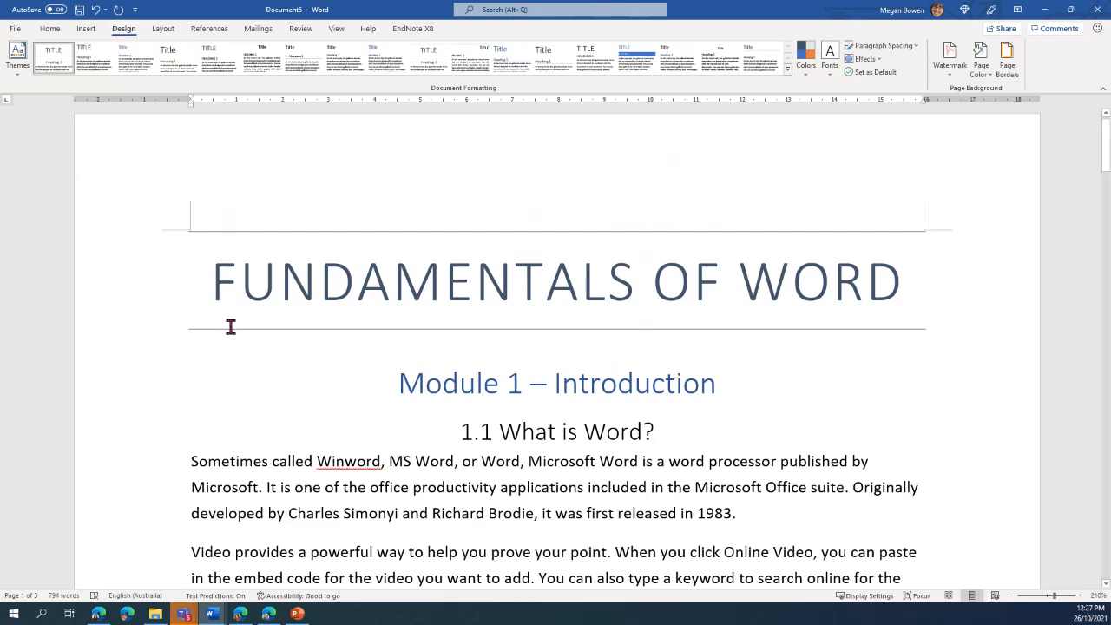
{"action": "scroll", "coordinate": [268, 325], "scroll_direction": "down", "scroll_amount": 7, "text": "ctrl"}
{"action": "scroll", "coordinate": [275, 335], "scroll_direction": "down", "scroll_amount": 1}
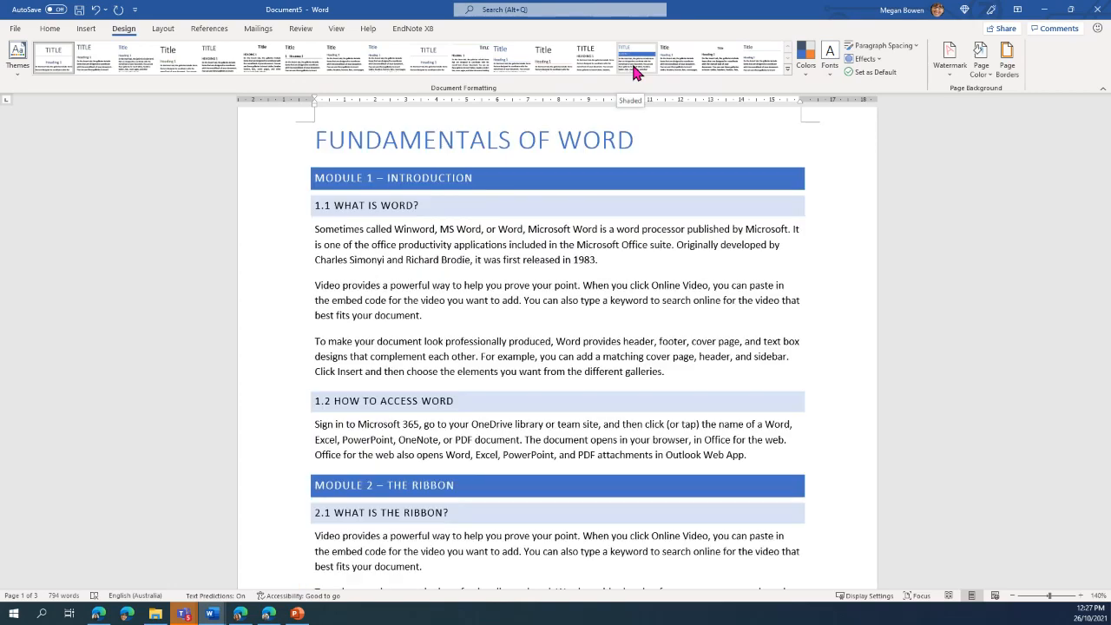
Apply the Shaded document formatting style set and check how it formats the title and the Module 1 heading.
{"action": "left_click", "coordinate": [633, 74]}
{"action": "scroll", "coordinate": [491, 295], "scroll_direction": "up", "scroll_amount": 2}
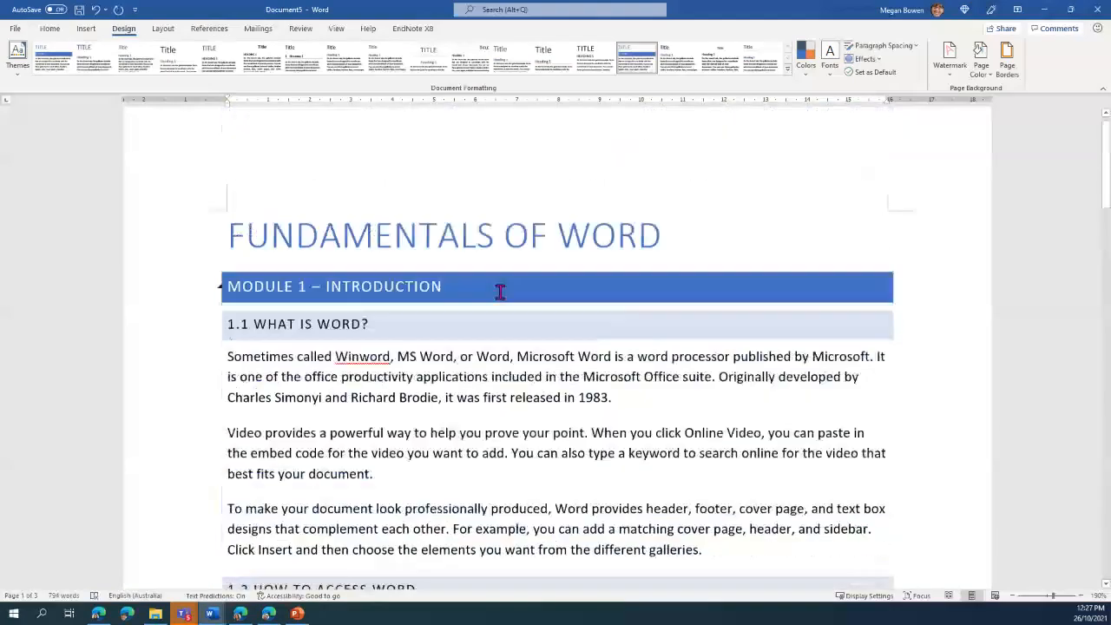
{"action": "scroll", "coordinate": [498, 289], "scroll_direction": "down", "scroll_amount": 2}
{"action": "scroll", "coordinate": [499, 289], "scroll_direction": "up", "scroll_amount": 1}
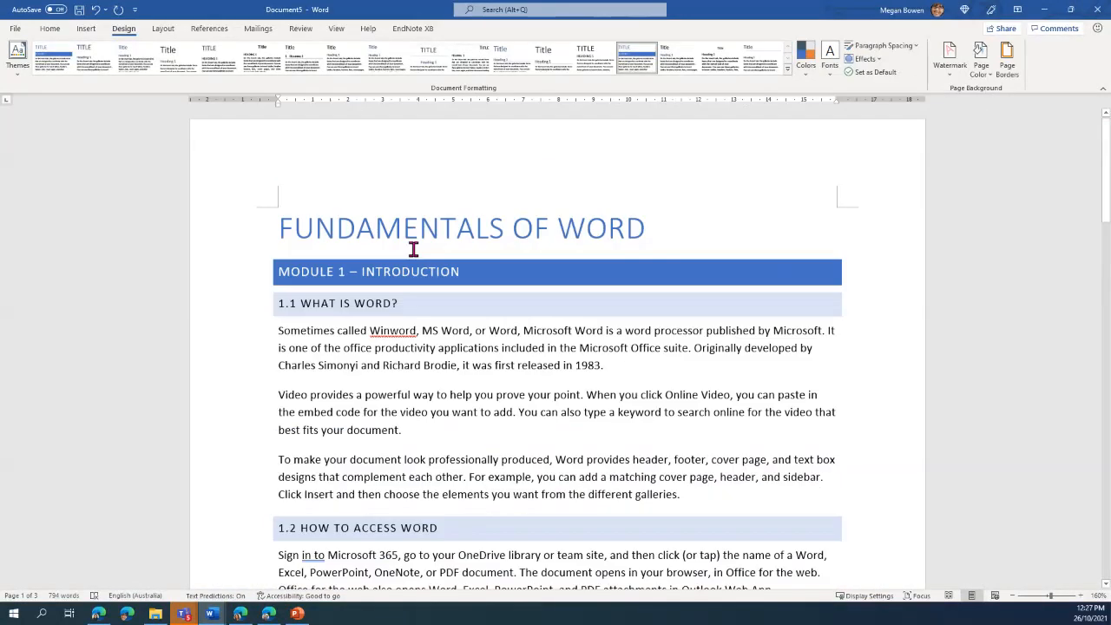
{"action": "scroll", "coordinate": [413, 249], "scroll_direction": "up", "scroll_amount": 1}
{"action": "double_click", "coordinate": [310, 276]}
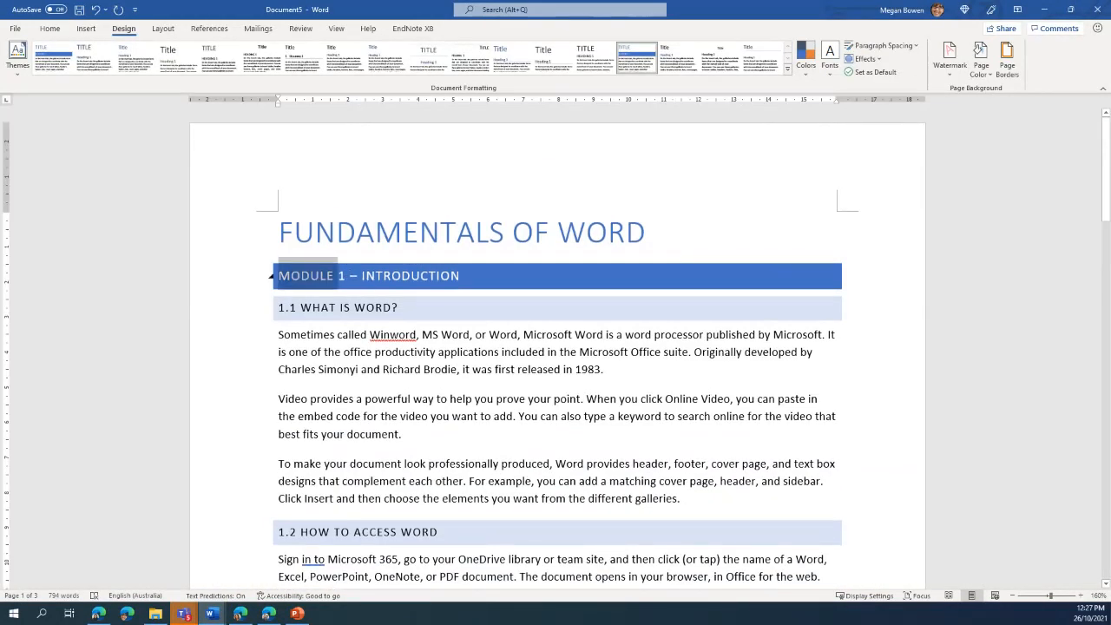
Insert three blank lines above the "Module 3 – The Home Tab" heading to push it onto the second page.
{"action": "scroll", "coordinate": [354, 310], "scroll_direction": "down", "scroll_amount": 5}
{"action": "scroll", "coordinate": [354, 310], "scroll_direction": "down", "scroll_amount": 4}
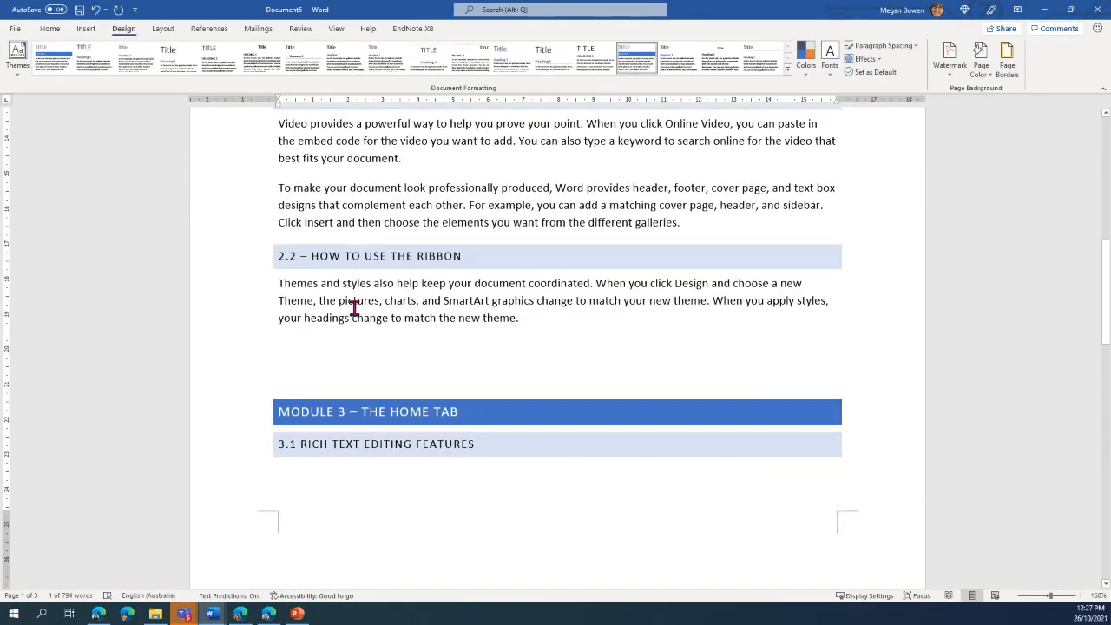
{"action": "scroll", "coordinate": [354, 310], "scroll_direction": "down", "scroll_amount": 1}
{"action": "left_click", "coordinate": [352, 337]}
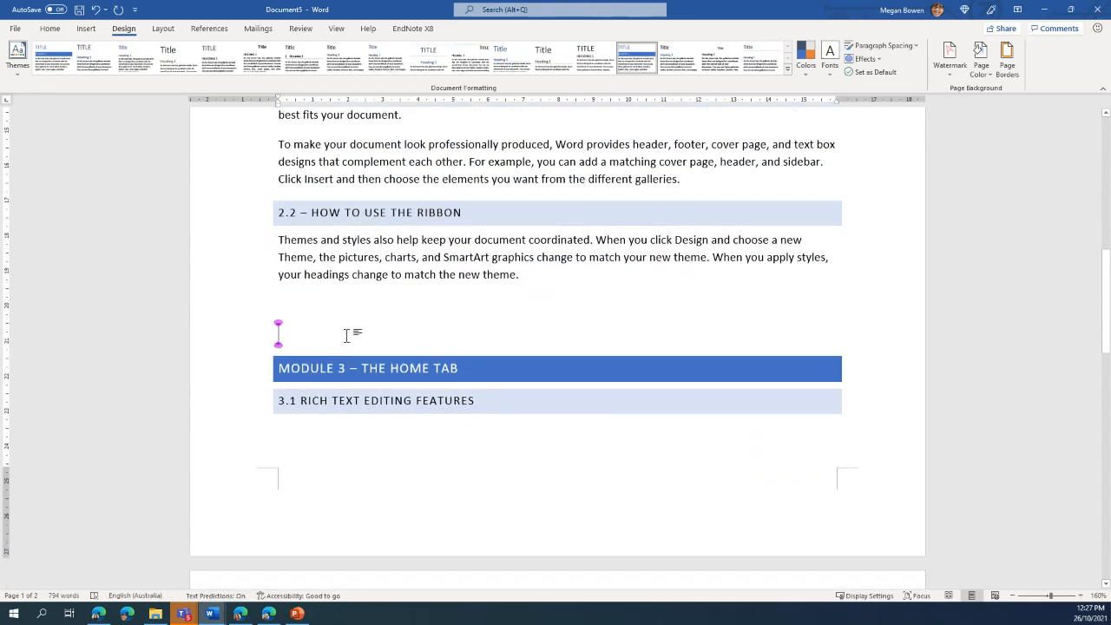
{"action": "key", "text": "Return"}
{"action": "key", "text": "Return"}
{"action": "key", "text": "Return"}
{"action": "scroll", "coordinate": [325, 372], "scroll_direction": "down", "scroll_amount": 6}
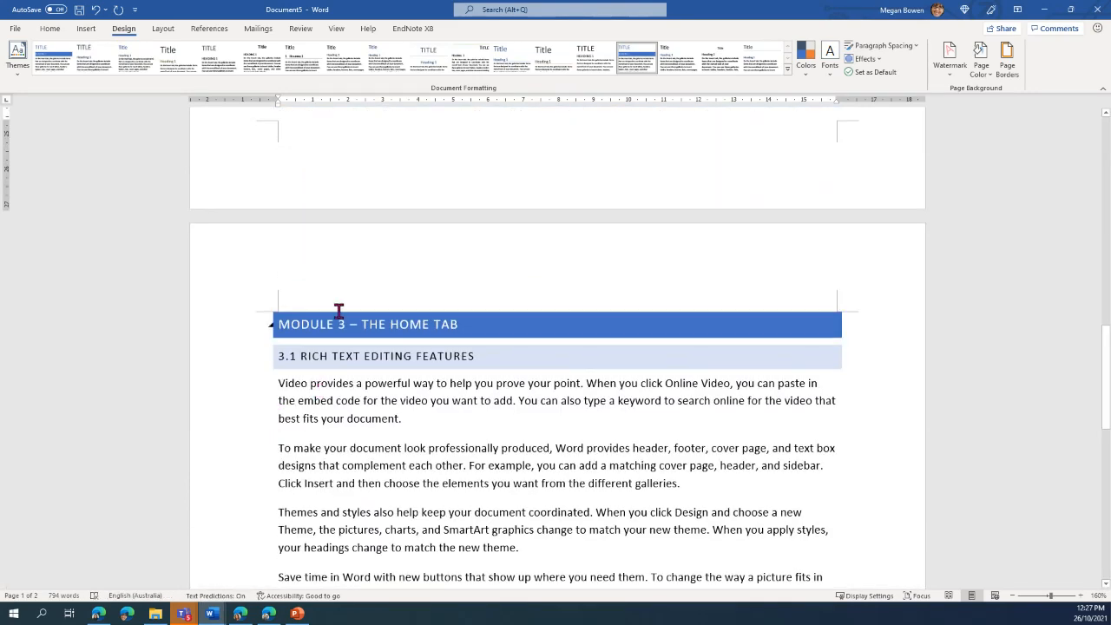
Examine the Shaded formatting of the headings down to "3.3 Dictate" and back up to the document title.
{"action": "scroll", "coordinate": [337, 313], "scroll_direction": "down", "scroll_amount": 3}
{"action": "scroll", "coordinate": [485, 277], "scroll_direction": "down", "scroll_amount": 7}
{"action": "left_click", "coordinate": [335, 315]}
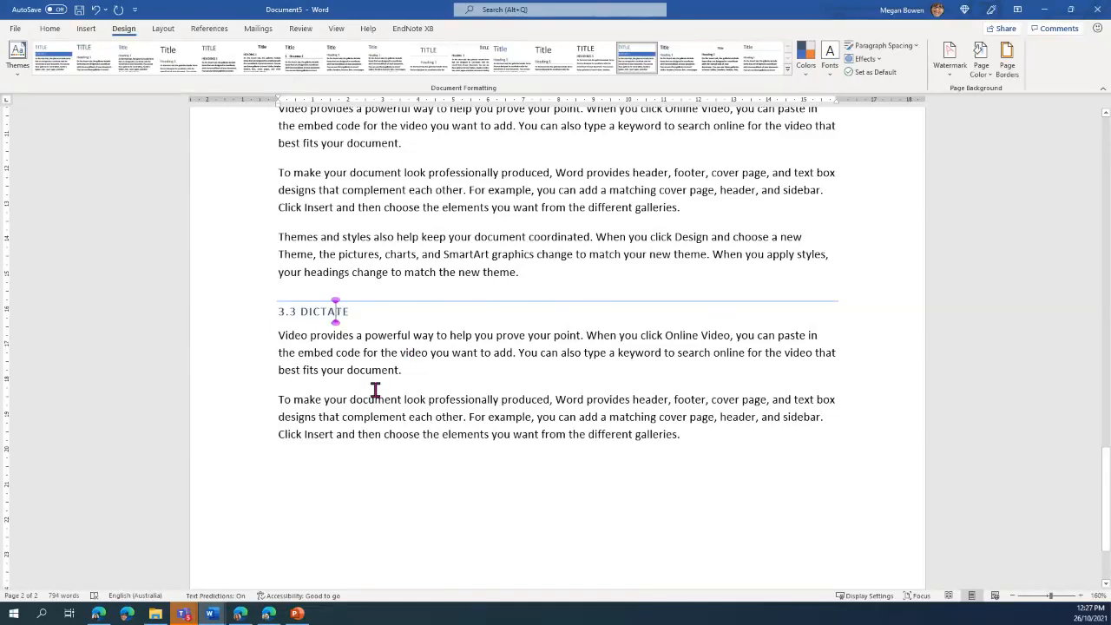
{"action": "scroll", "coordinate": [371, 389], "scroll_direction": "up", "scroll_amount": 3}
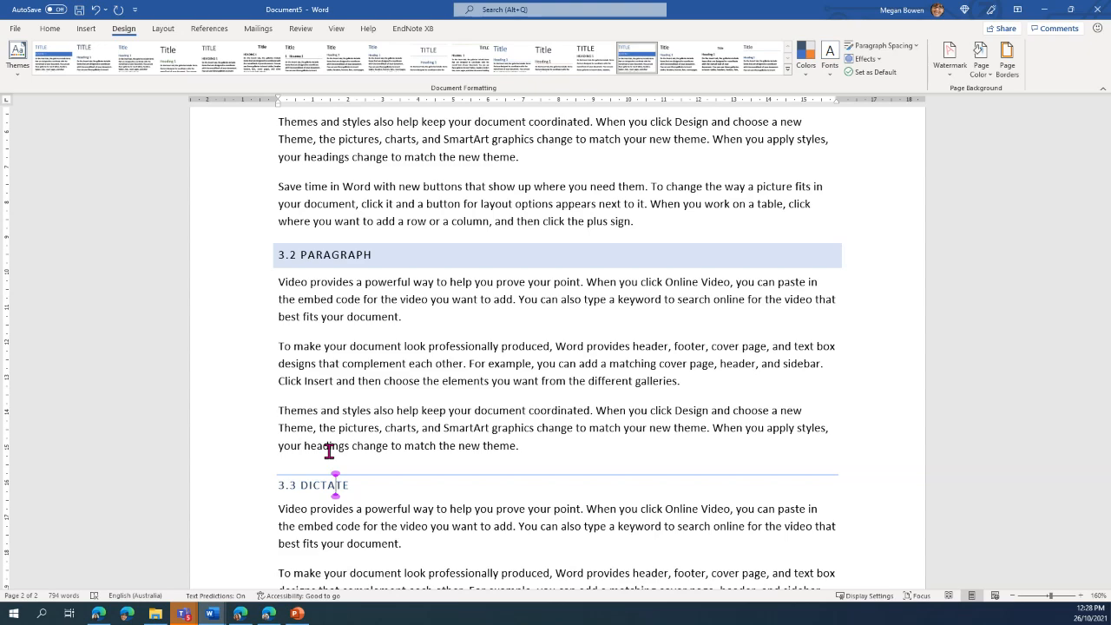
{"action": "scroll", "coordinate": [408, 420], "scroll_direction": "up", "scroll_amount": 5}
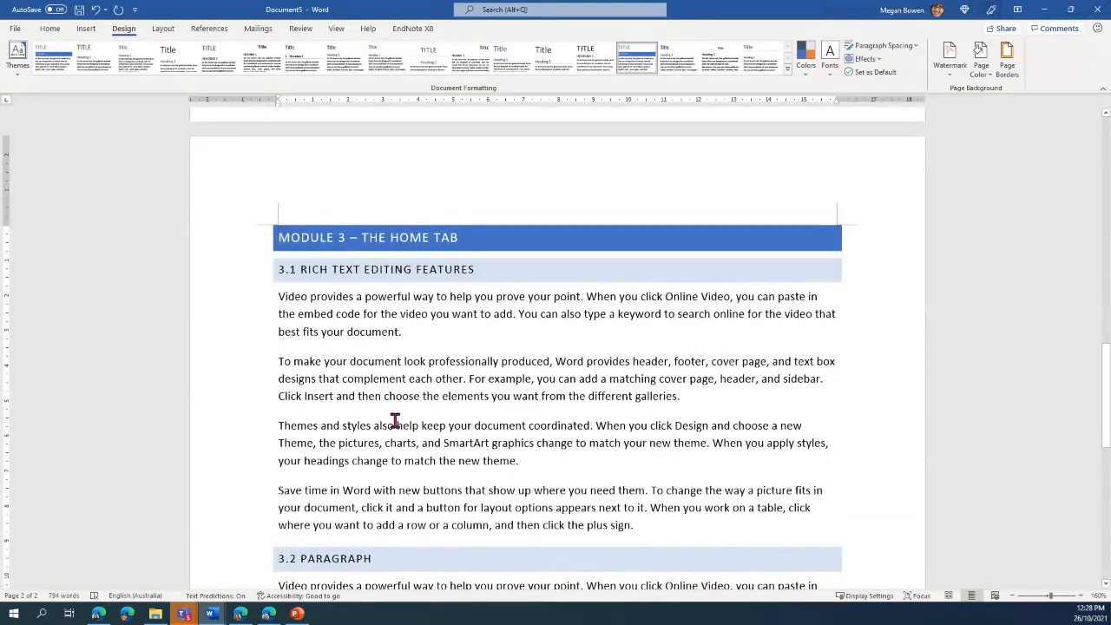
{"action": "scroll", "coordinate": [364, 354], "scroll_direction": "up", "scroll_amount": 1}
{"action": "scroll", "coordinate": [366, 354], "scroll_direction": "up", "scroll_amount": 3, "text": "ctrl"}
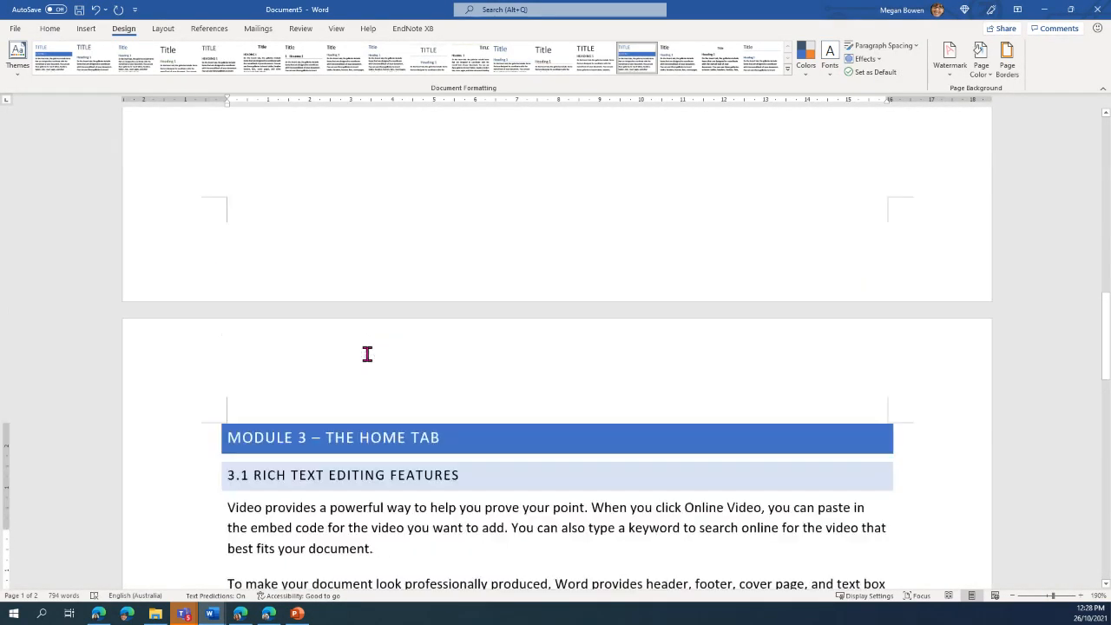
{"action": "scroll", "coordinate": [367, 353], "scroll_direction": "up", "scroll_amount": 20}
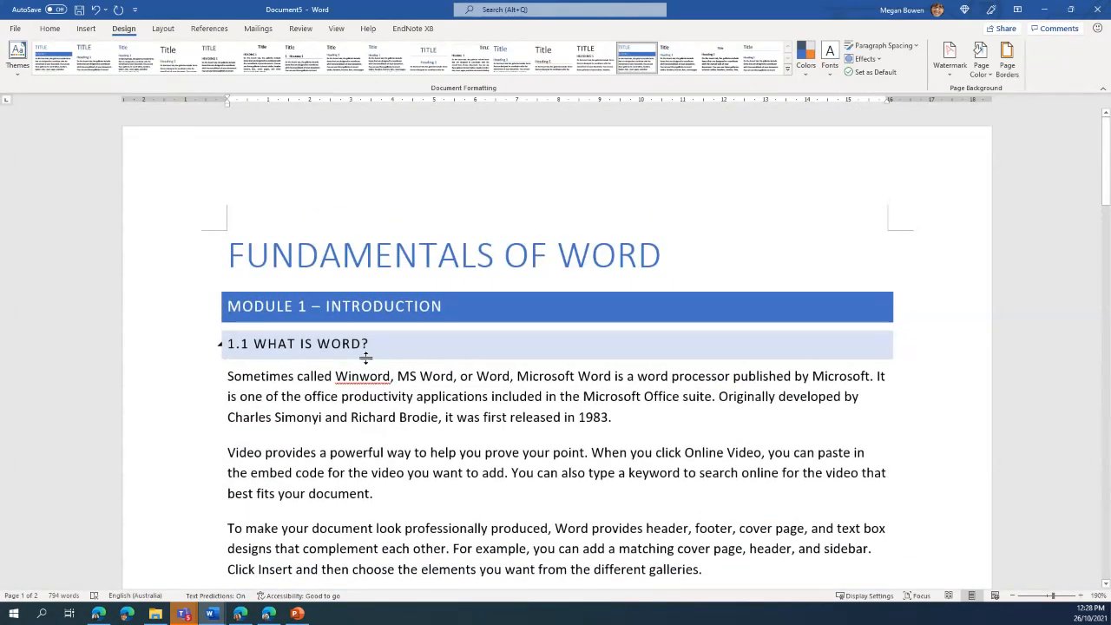
Apply the Gallery theme to the document.
{"action": "scroll", "coordinate": [366, 355], "scroll_direction": "down", "scroll_amount": 3, "text": "ctrl"}
{"action": "scroll", "coordinate": [419, 347], "scroll_direction": "up", "scroll_amount": 1}
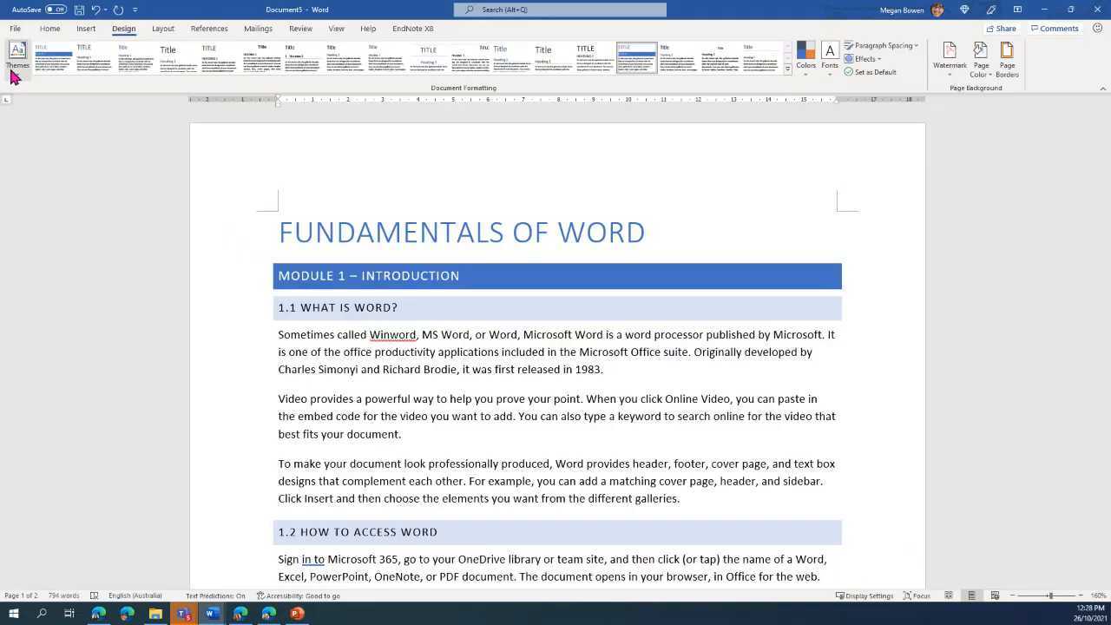
{"action": "left_click", "coordinate": [28, 139]}
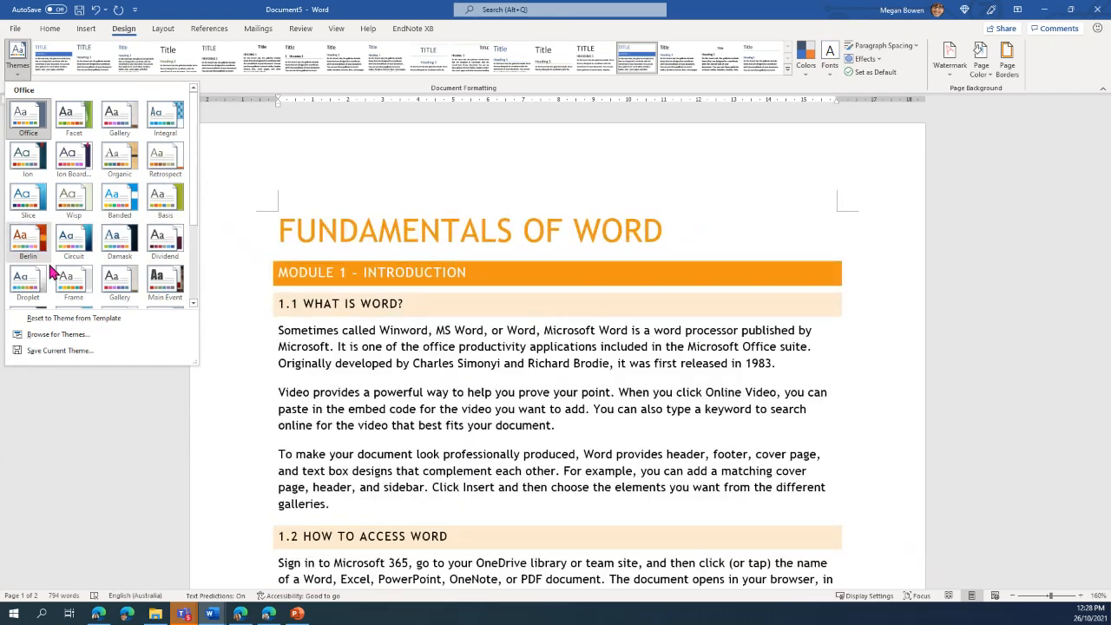
{"action": "left_click", "coordinate": [112, 120]}
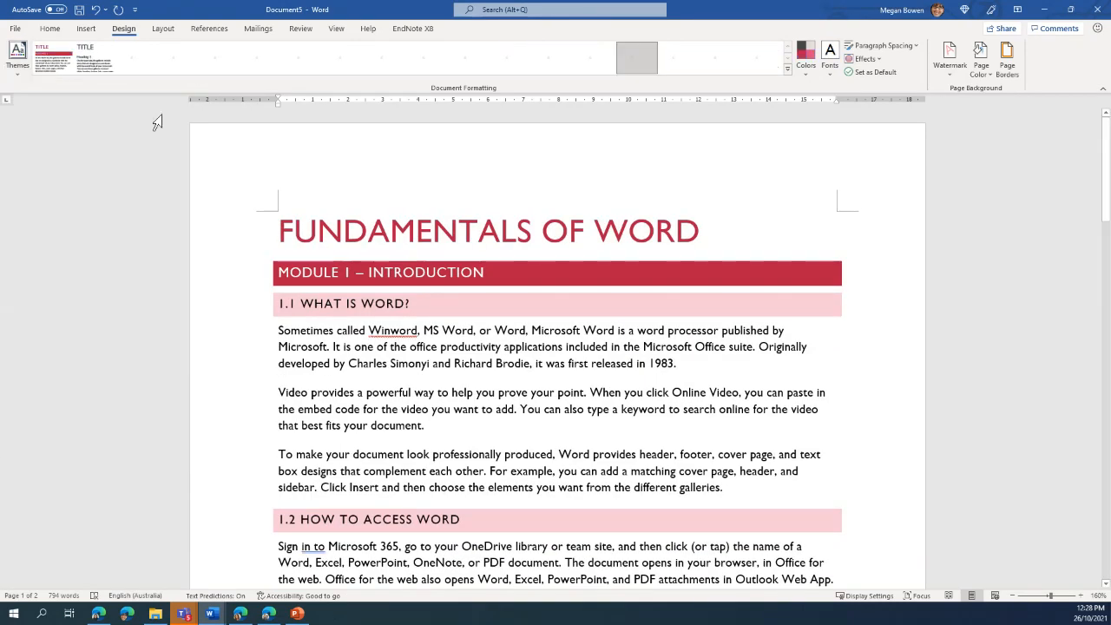
{"action": "left_click", "coordinate": [50, 28]}
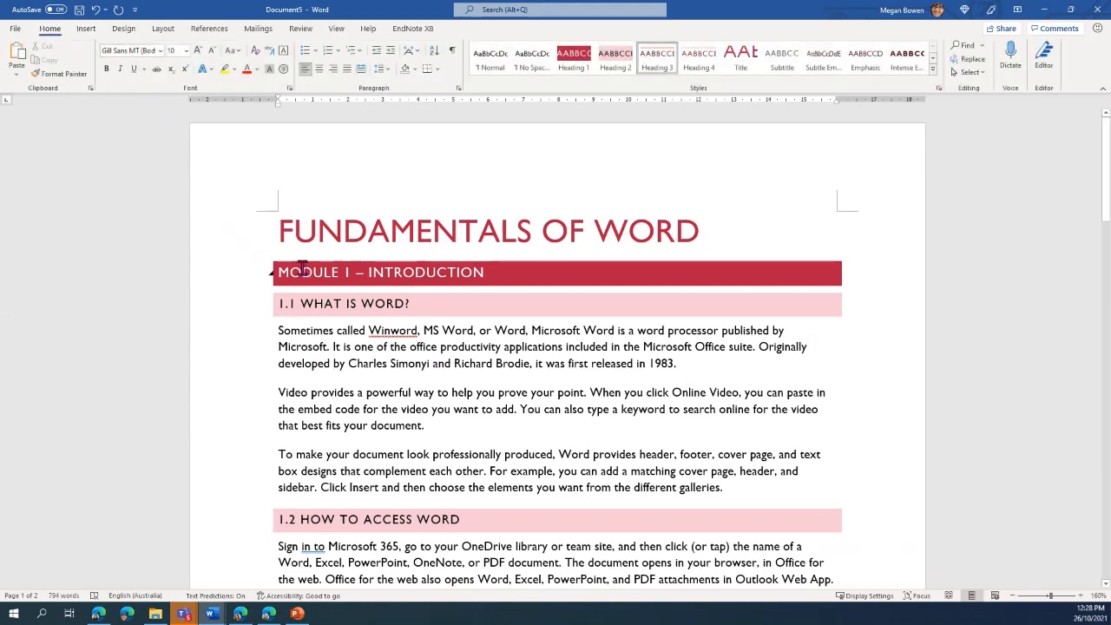
{"action": "left_click", "coordinate": [132, 29]}
{"action": "scroll", "coordinate": [429, 292], "scroll_direction": "down", "scroll_amount": 2}
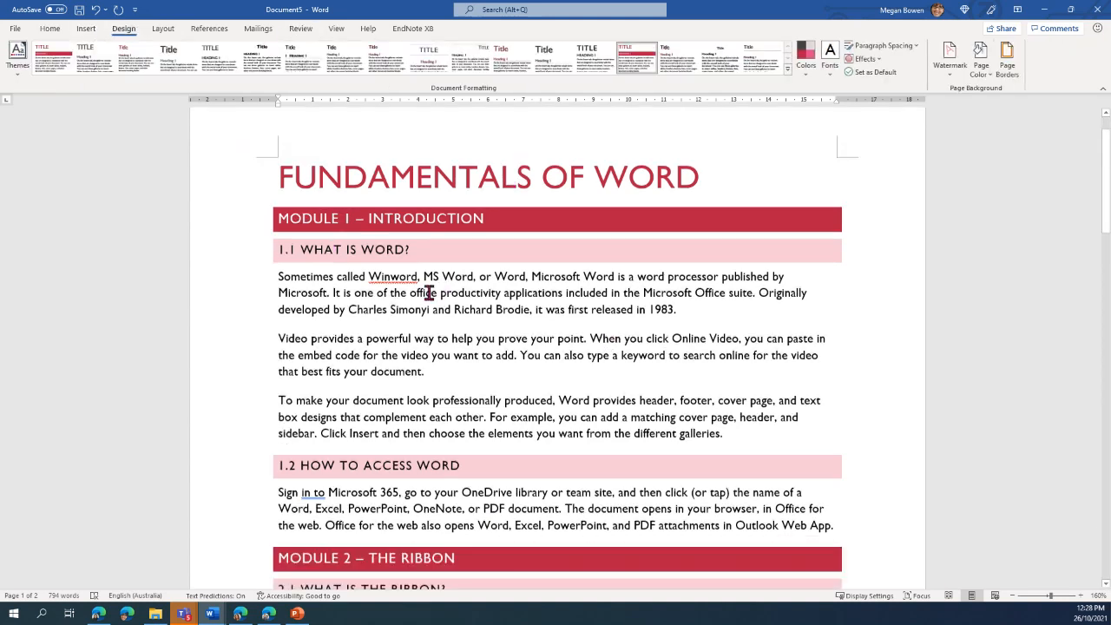
{"action": "scroll", "coordinate": [324, 310], "scroll_direction": "up", "scroll_amount": 2}
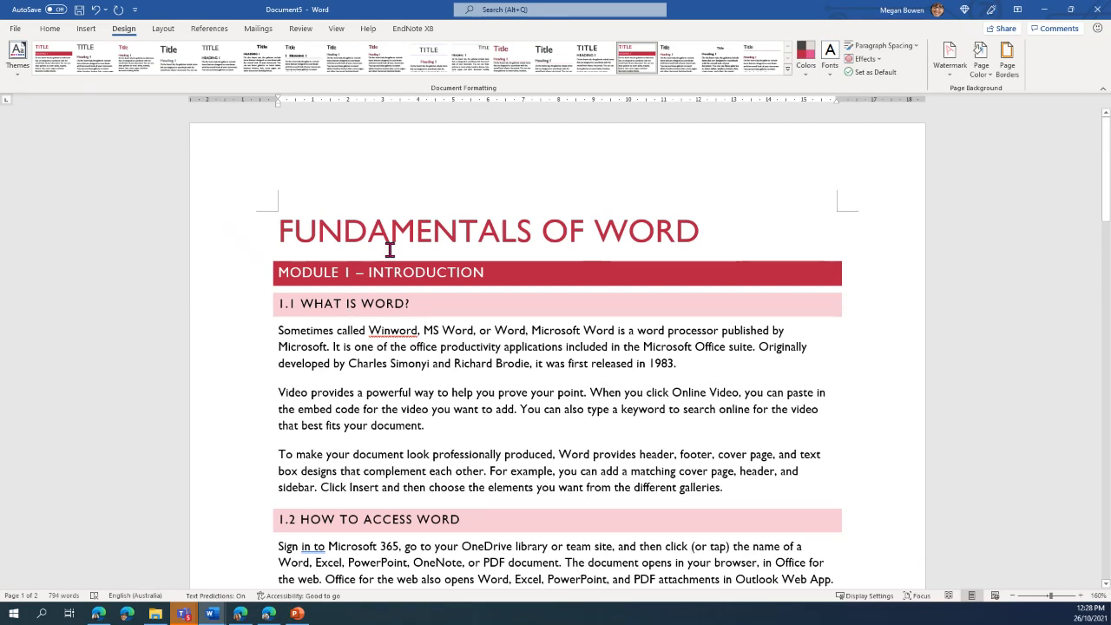
Change the document's theme colours to the Office 2007 - 2010 set.
{"action": "left_click", "coordinate": [383, 329]}
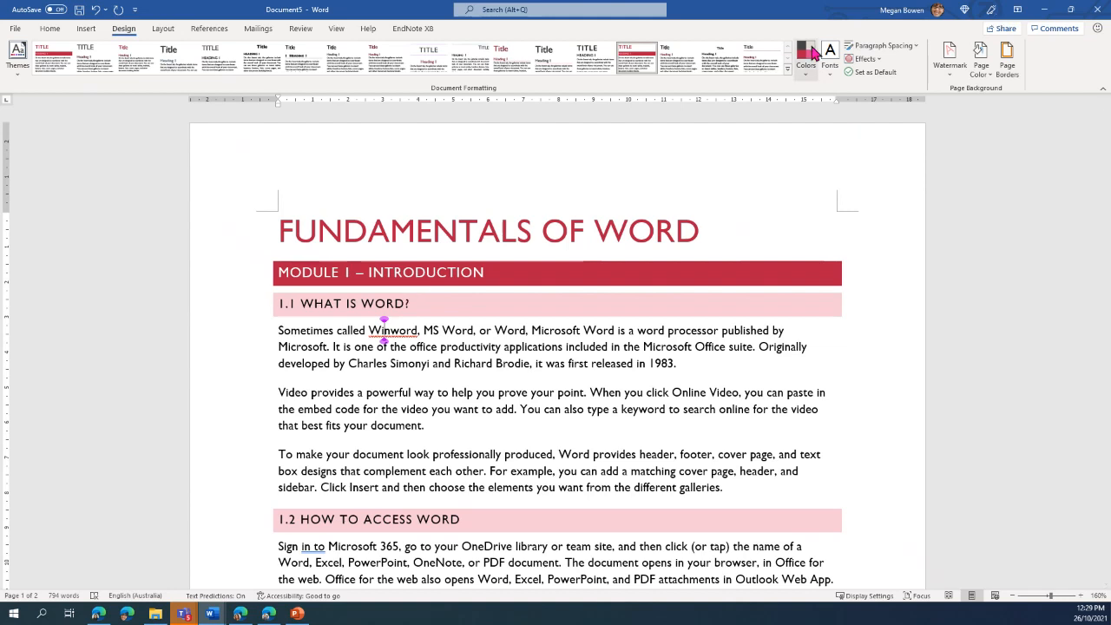
{"action": "left_click", "coordinate": [813, 73]}
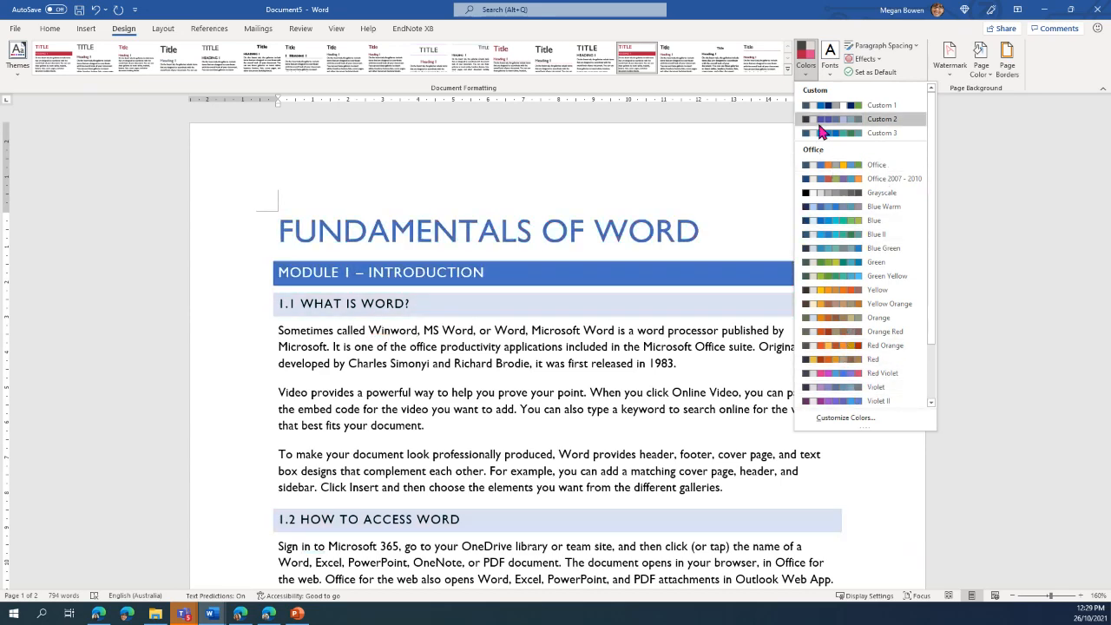
{"action": "left_click", "coordinate": [832, 179]}
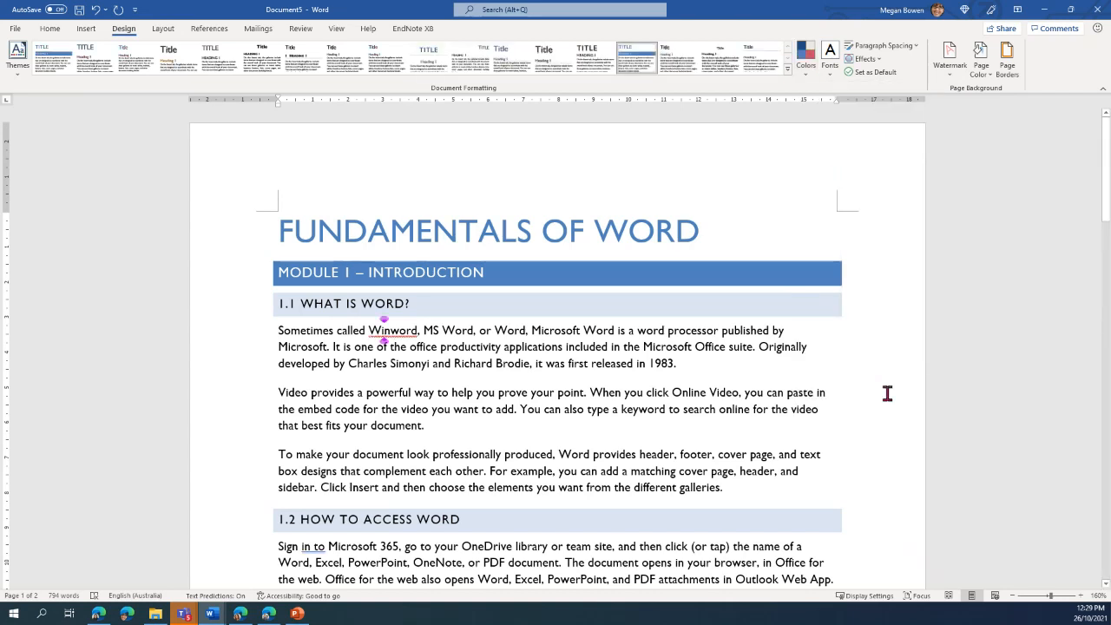
{"action": "left_click", "coordinate": [599, 392]}
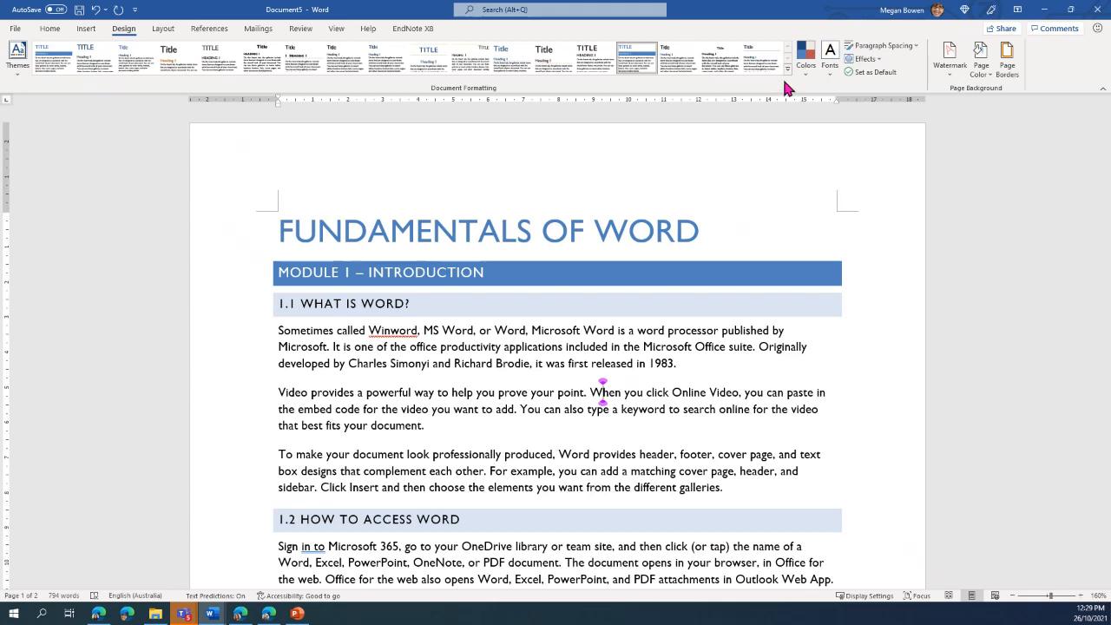
{"action": "left_click", "coordinate": [15, 61]}
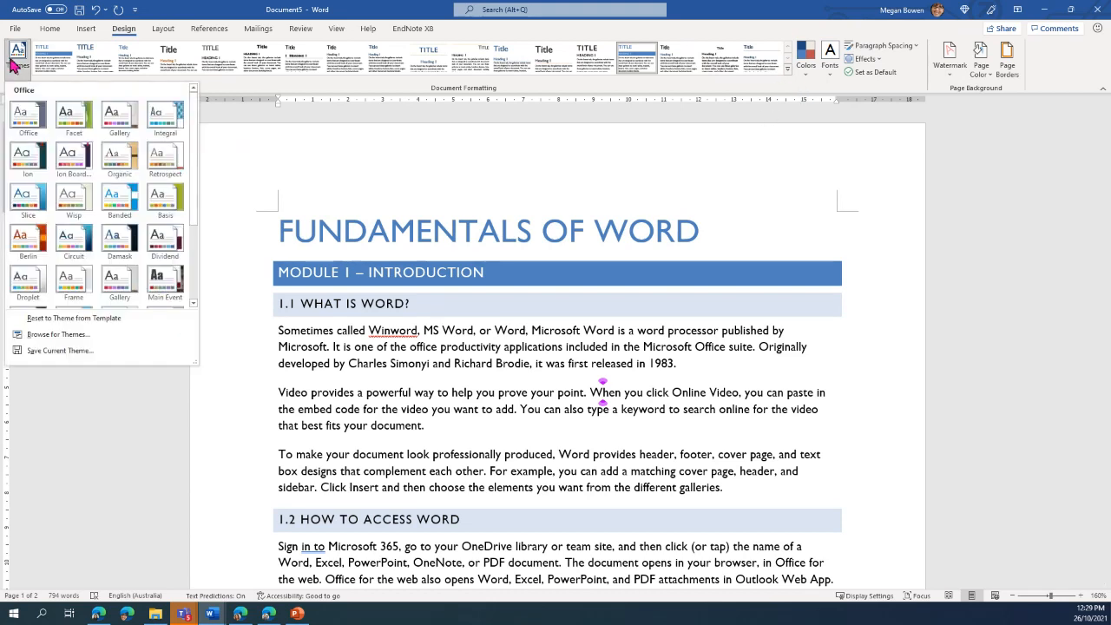
{"action": "left_click", "coordinate": [330, 158]}
{"action": "left_click", "coordinate": [805, 63]}
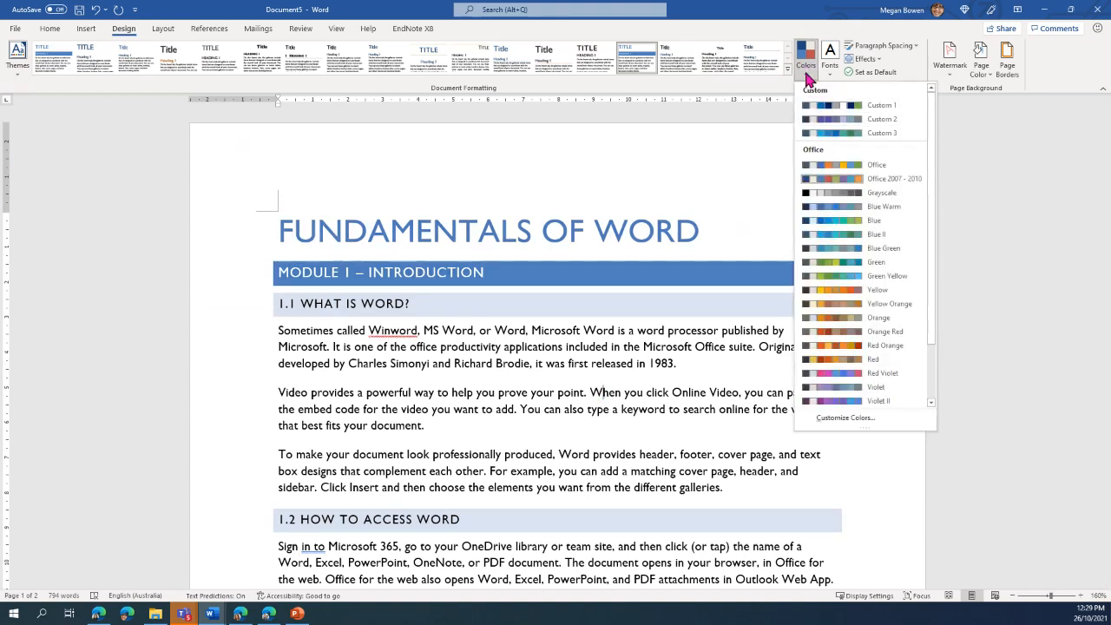
{"action": "left_click", "coordinate": [439, 331]}
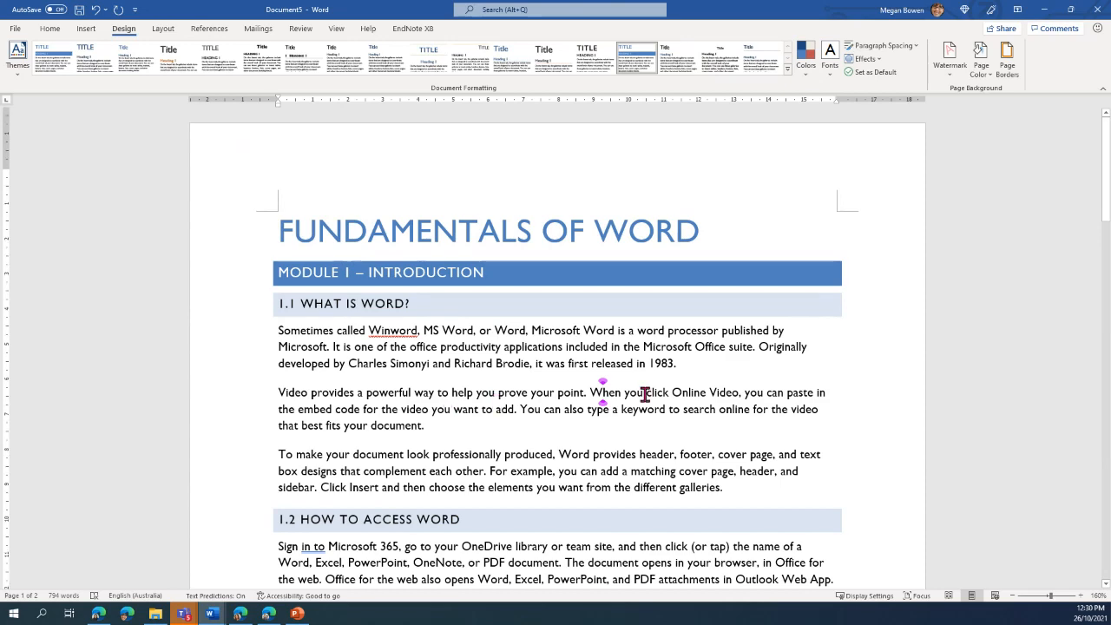
{"action": "scroll", "coordinate": [577, 411], "scroll_direction": "down", "scroll_amount": 2}
{"action": "scroll", "coordinate": [576, 412], "scroll_direction": "down", "scroll_amount": 2}
{"action": "scroll", "coordinate": [506, 404], "scroll_direction": "up", "scroll_amount": 4}
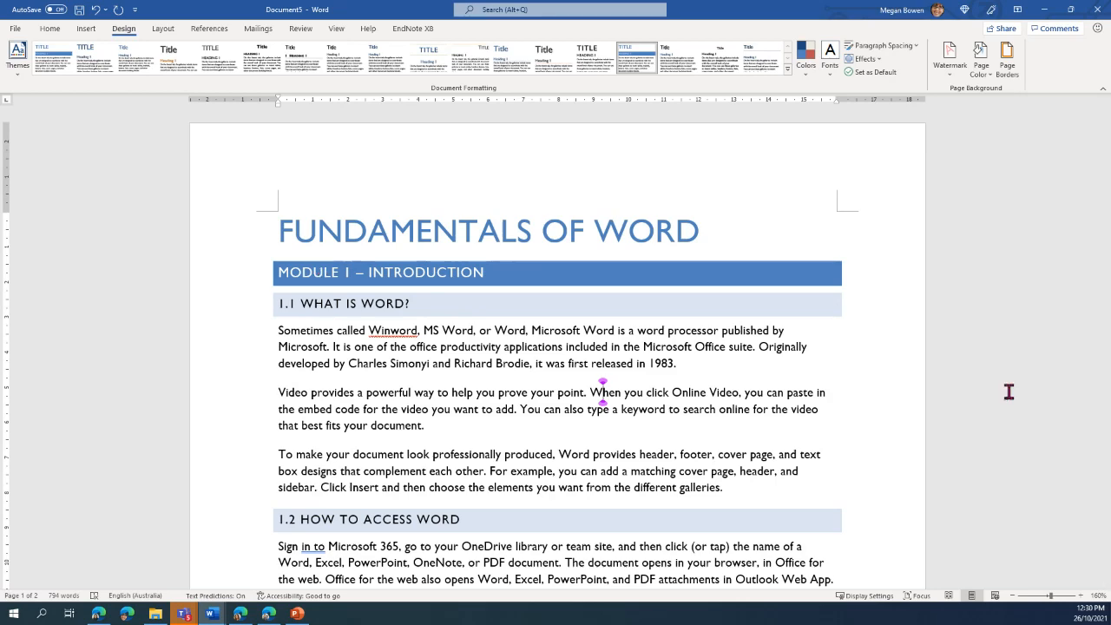
Push the "Module 3 – The Home Tab" heading from the end of page one onto page two with blank lines.
{"action": "scroll", "coordinate": [815, 362], "scroll_direction": "down", "scroll_amount": 3}
{"action": "scroll", "coordinate": [816, 362], "scroll_direction": "down", "scroll_amount": 20}
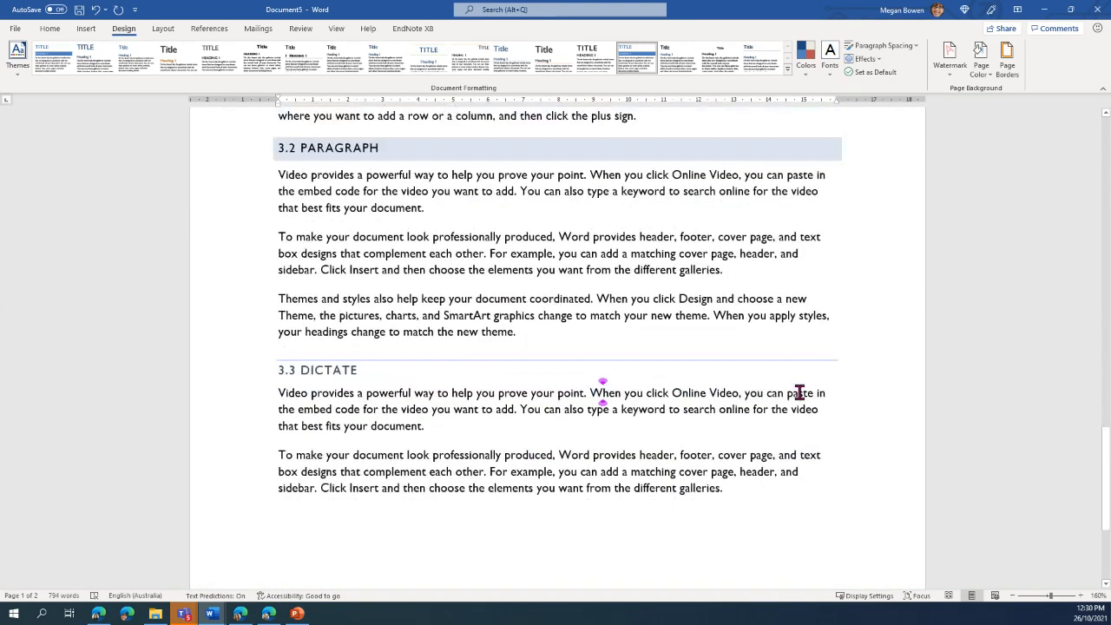
{"action": "scroll", "coordinate": [800, 392], "scroll_direction": "up", "scroll_amount": 15}
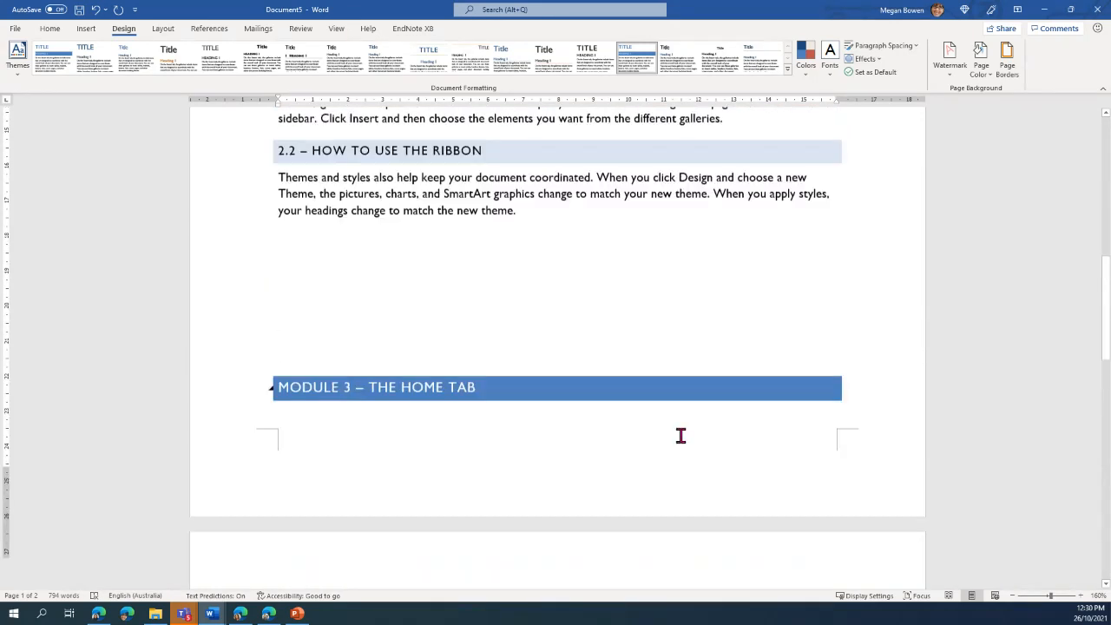
{"action": "left_click", "coordinate": [532, 388]}
{"action": "key", "text": "Return"}
{"action": "key", "text": "Return"}
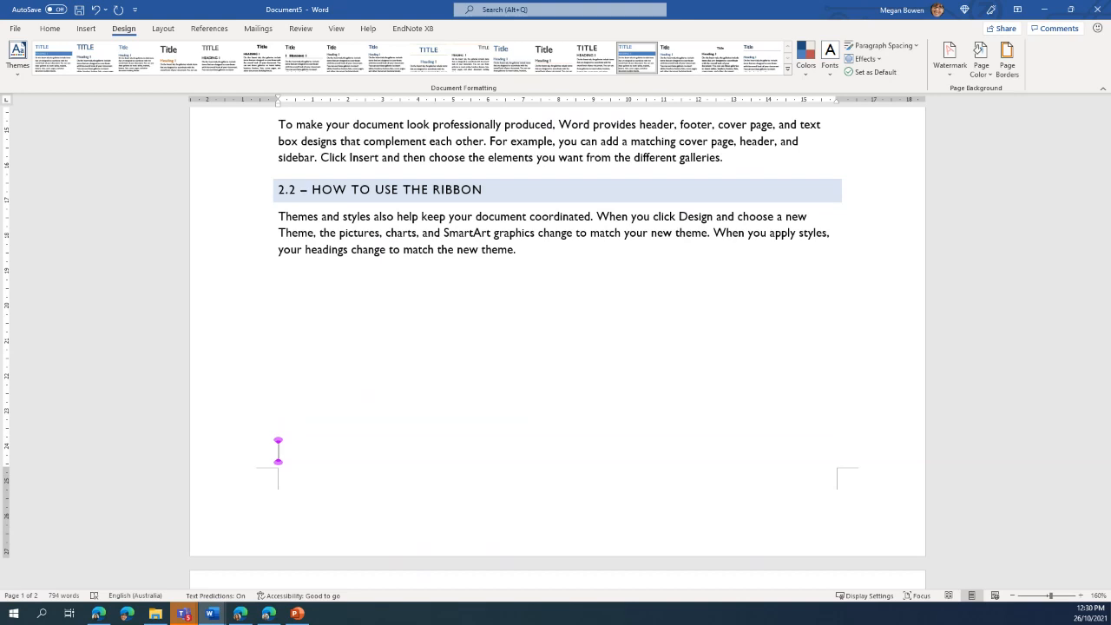
Return to the start of the document and show the Navigation pane with the heading outline.
{"action": "scroll", "coordinate": [499, 390], "scroll_direction": "up", "scroll_amount": 10}
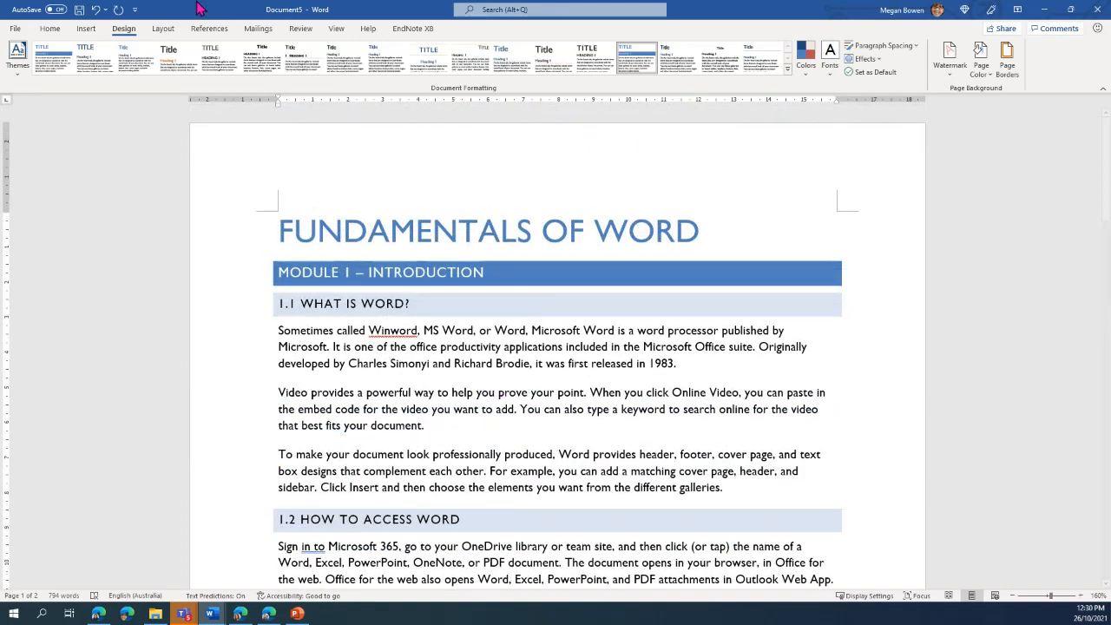
{"action": "left_click", "coordinate": [342, 27]}
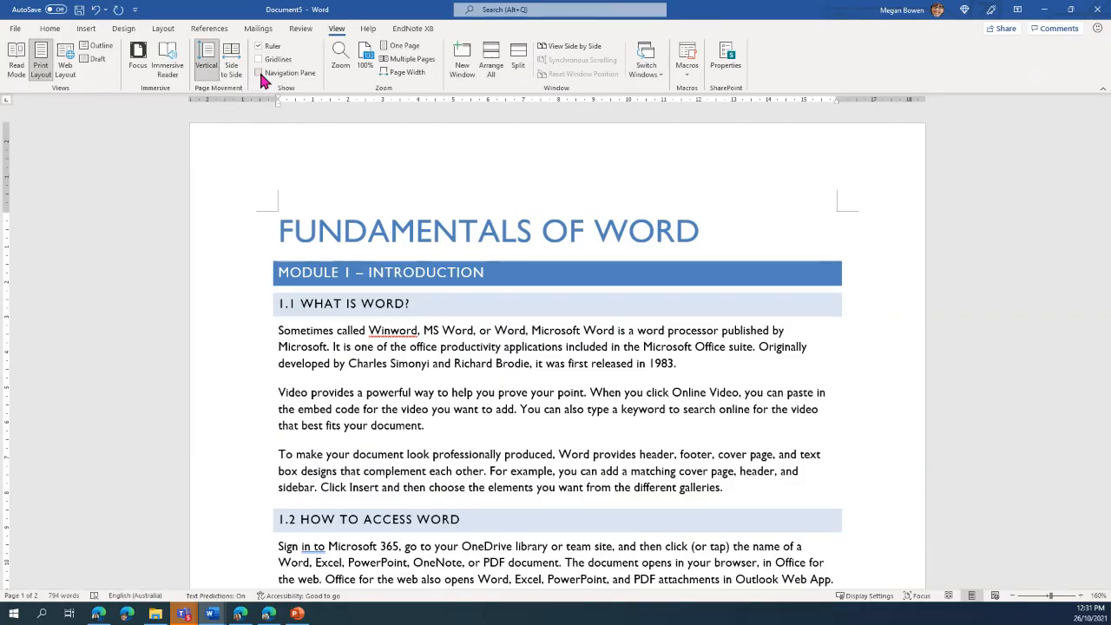
{"action": "left_click", "coordinate": [258, 73]}
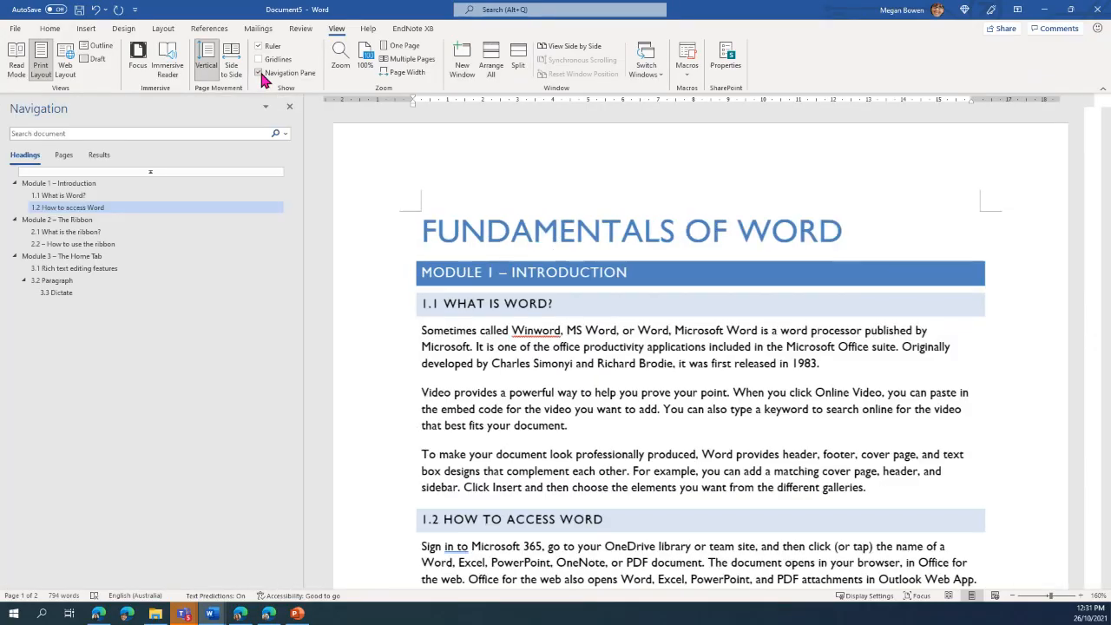
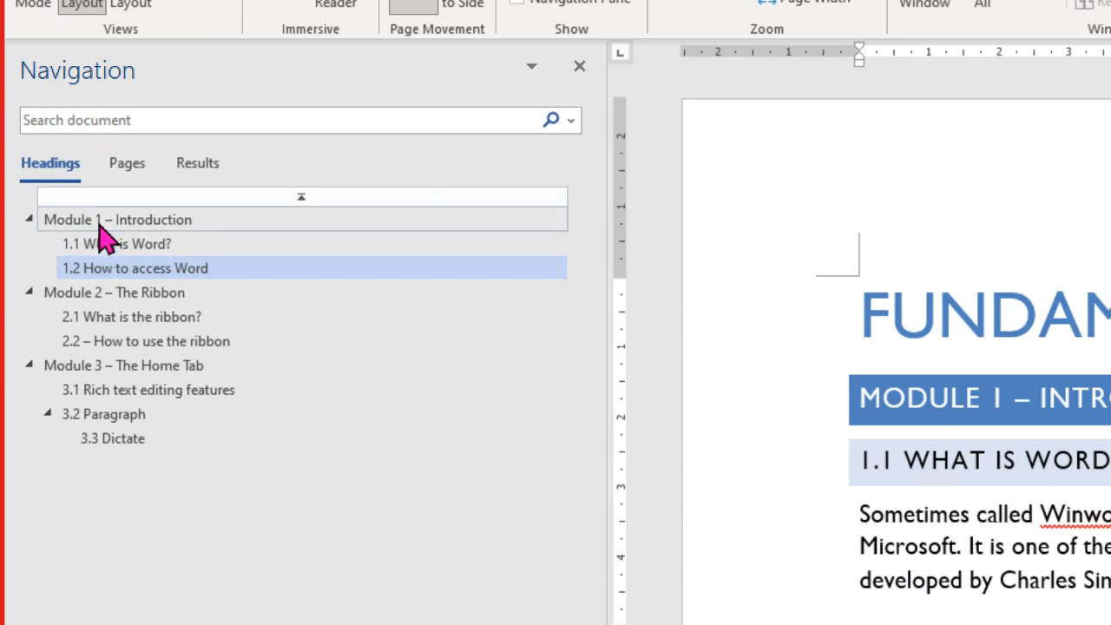
Go to the "3.3 Dictate" heading and renumber it as 3.2.1.
{"action": "left_click", "coordinate": [136, 444]}
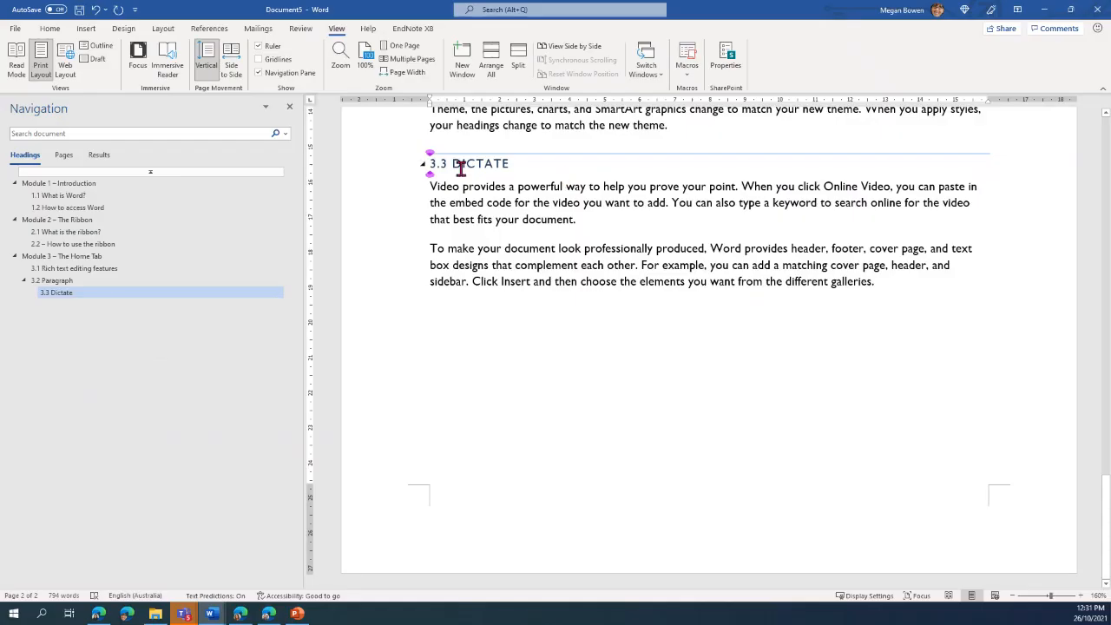
{"action": "left_click", "coordinate": [439, 164]}
{"action": "type", "text": ".2"}
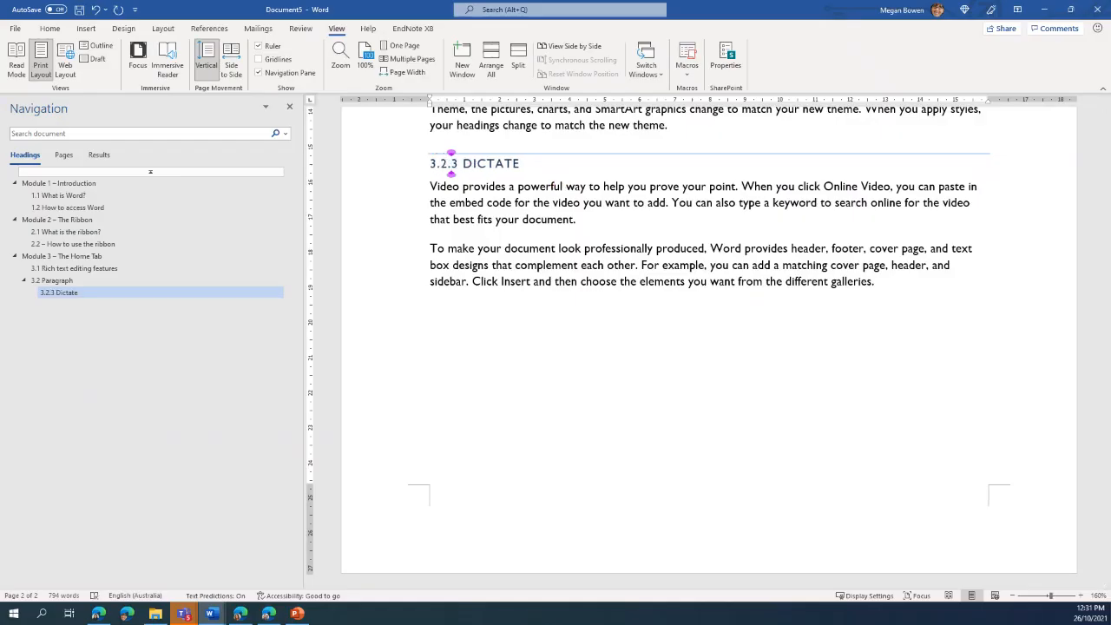
{"action": "key", "text": "BackSpace"}
{"action": "type", "text": "1"}
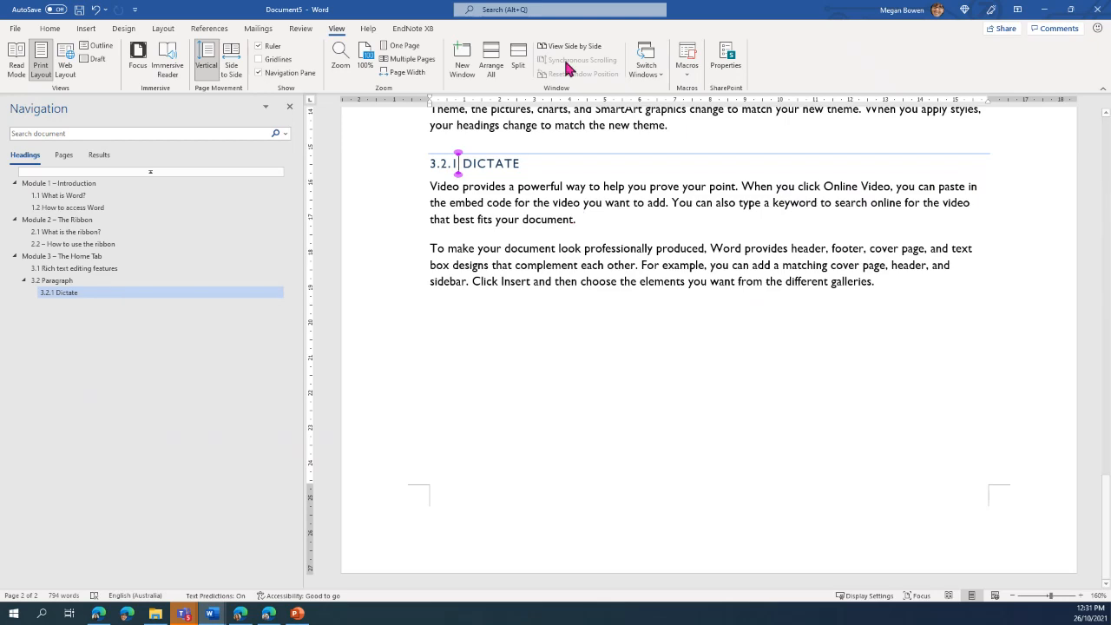
Examine the 3.2 Paragraph section and its Dictate subsection against their levels in the heading outline.
{"action": "scroll", "coordinate": [539, 215], "scroll_direction": "up", "scroll_amount": 1}
{"action": "scroll", "coordinate": [540, 214], "scroll_direction": "up", "scroll_amount": 6}
{"action": "left_click", "coordinate": [486, 288]}
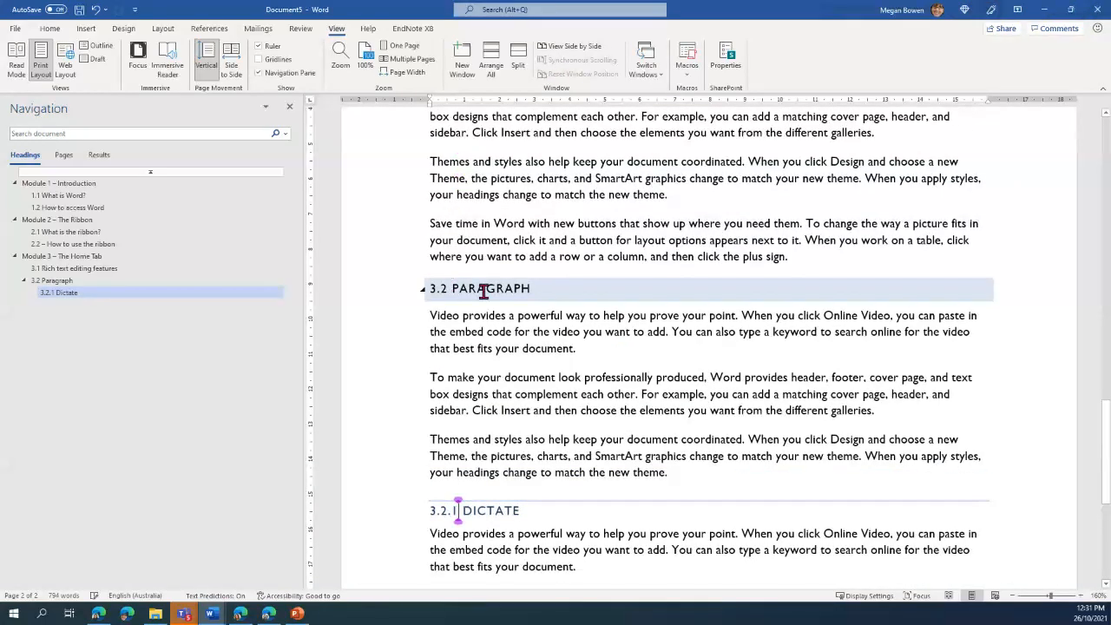
{"action": "scroll", "coordinate": [507, 505], "scroll_direction": "down", "scroll_amount": 3}
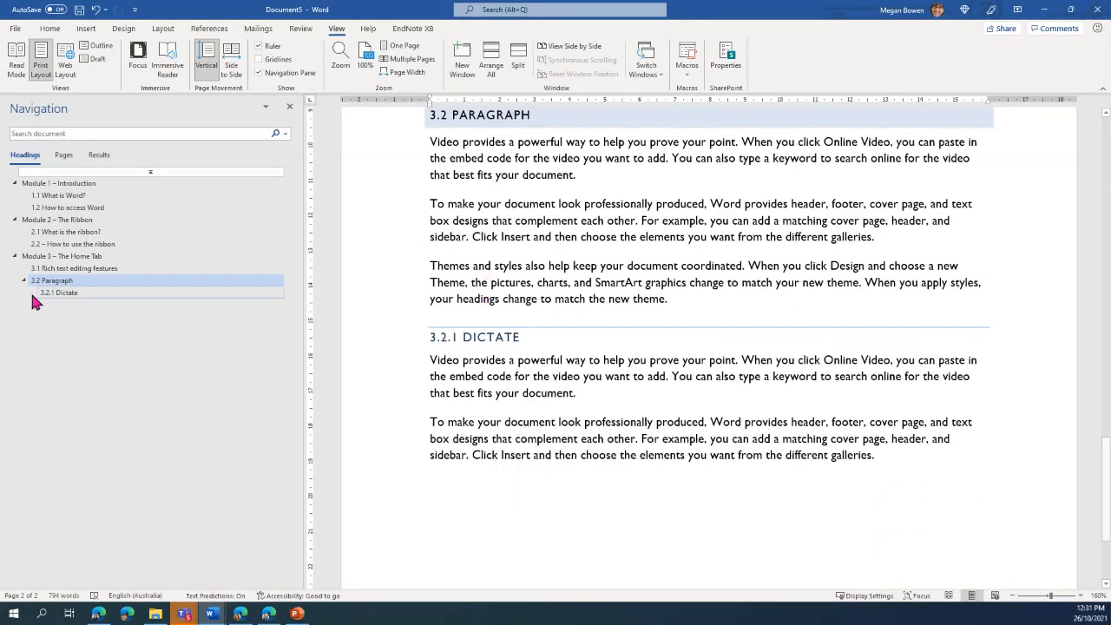
{"action": "key", "text": "alt+Tab"}
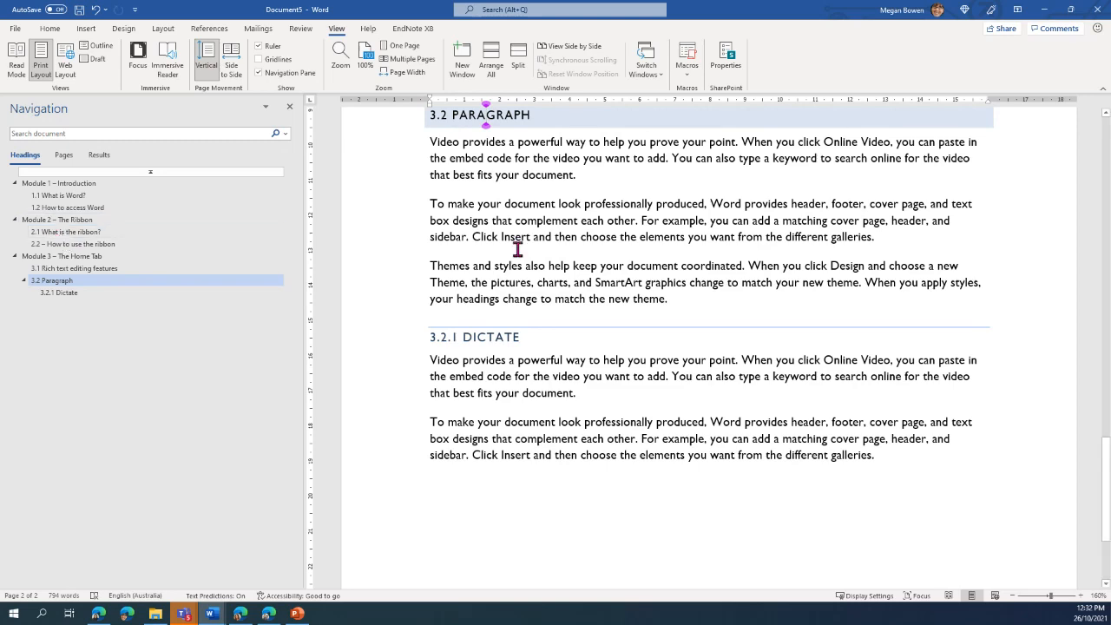
{"action": "scroll", "coordinate": [516, 248], "scroll_direction": "down", "scroll_amount": 4}
{"action": "scroll", "coordinate": [523, 417], "scroll_direction": "up", "scroll_amount": 4}
{"action": "scroll", "coordinate": [596, 289], "scroll_direction": "down", "scroll_amount": 3}
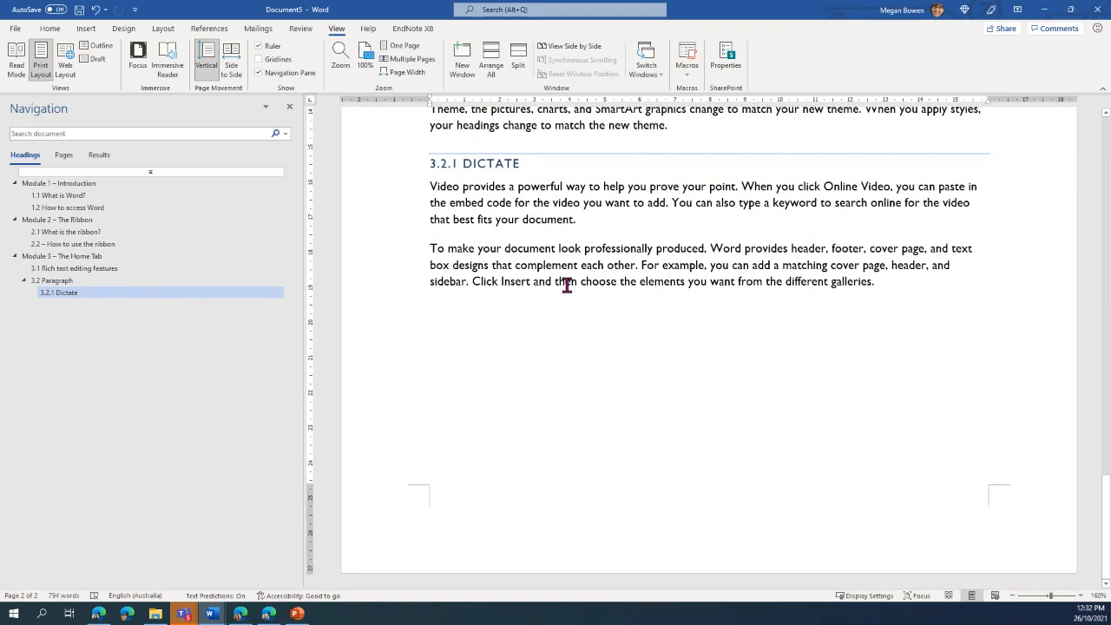
Jump backward through the headings in the outline, from 3.1 Rich text editing features to Module 1 – Introduction.
{"action": "left_click", "coordinate": [82, 265]}
{"action": "left_click", "coordinate": [70, 231]}
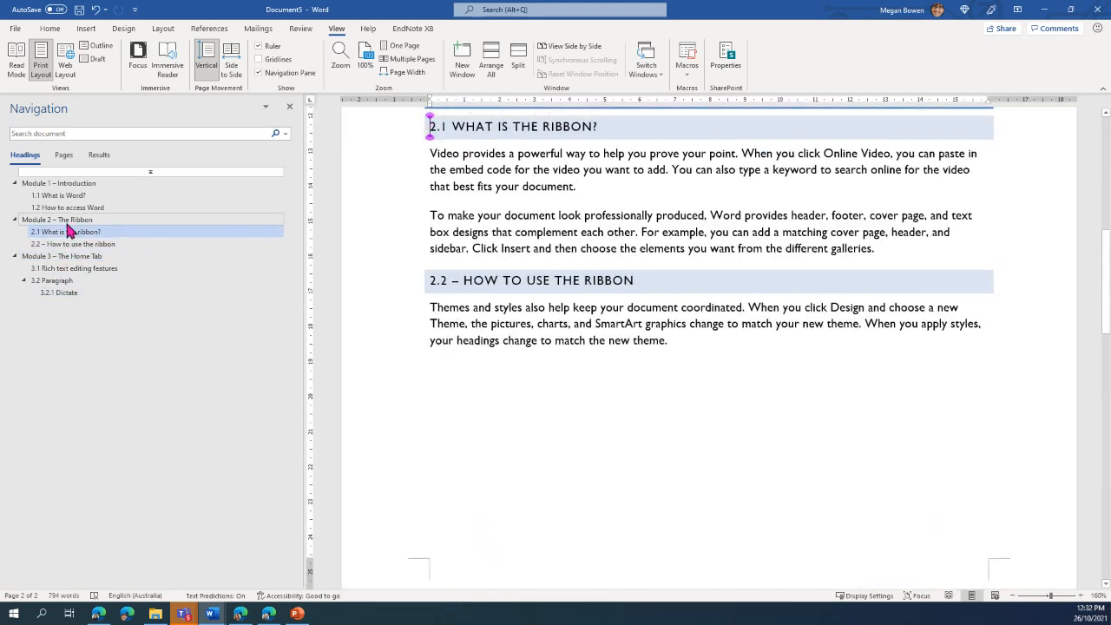
{"action": "left_click", "coordinate": [71, 221]}
{"action": "left_click", "coordinate": [73, 209]}
{"action": "left_click", "coordinate": [77, 196]}
{"action": "left_click", "coordinate": [80, 184]}
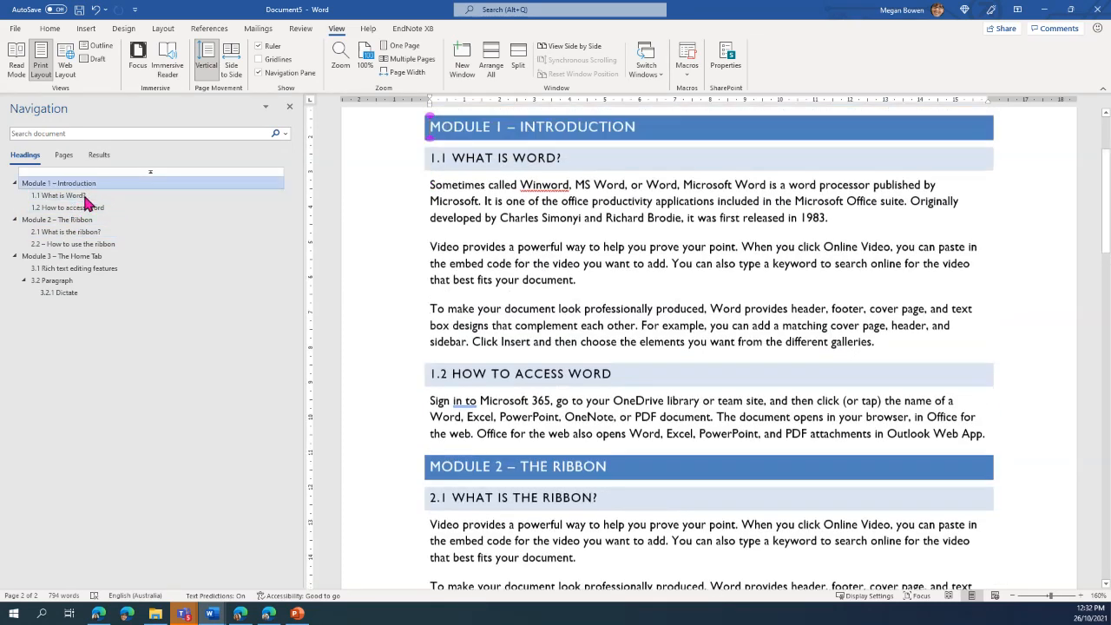
Jump forward through the headings in the outline, from 1.1 What is Word? to 3.2.1 Dictate.
{"action": "left_click", "coordinate": [84, 196]}
{"action": "left_click", "coordinate": [84, 208]}
{"action": "left_click", "coordinate": [88, 221]}
{"action": "left_click", "coordinate": [86, 233]}
{"action": "left_click", "coordinate": [89, 245]}
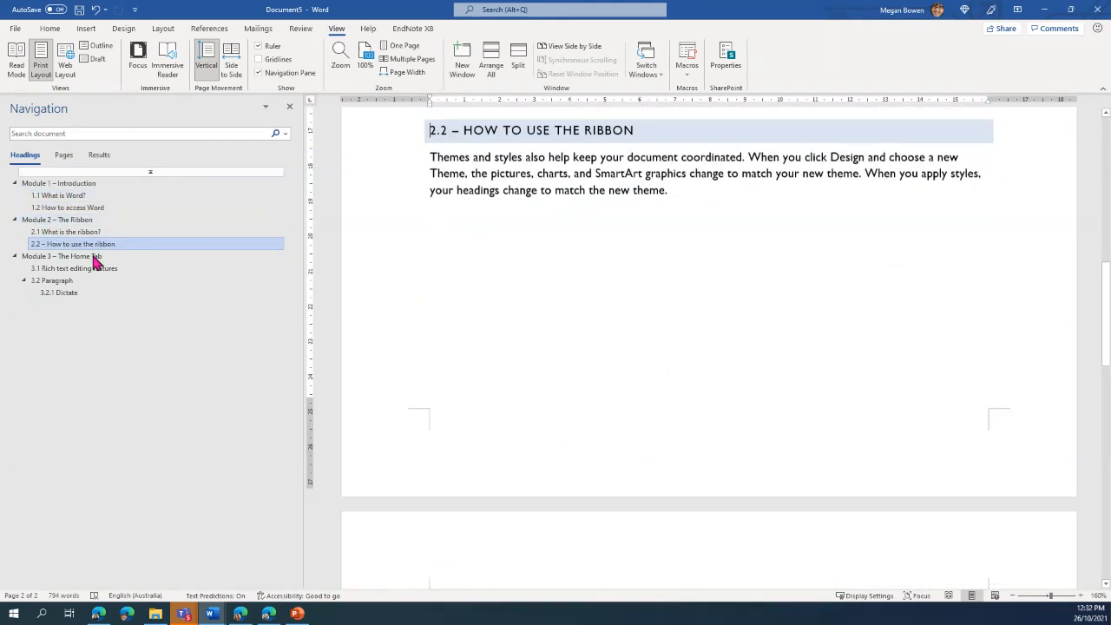
{"action": "left_click", "coordinate": [96, 257]}
{"action": "left_click", "coordinate": [94, 268]}
{"action": "left_click", "coordinate": [90, 294]}
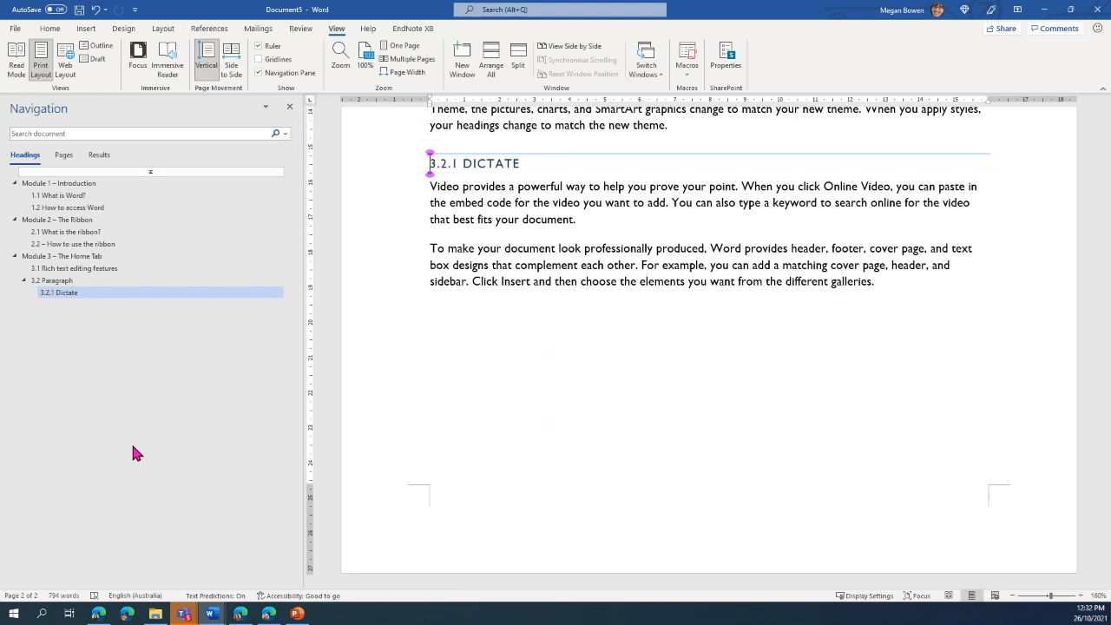
Go to the section 2.1 What is the ribbon?, followed by 1.2 How to access Word, using the heading outline.
{"action": "left_click", "coordinate": [80, 233]}
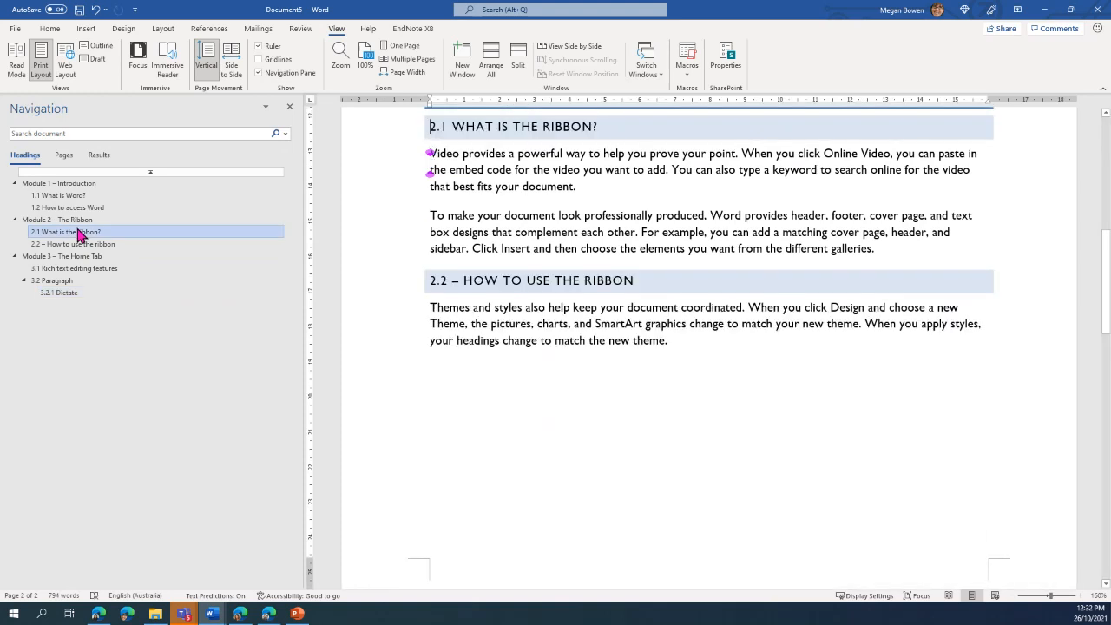
{"action": "left_click", "coordinate": [92, 208]}
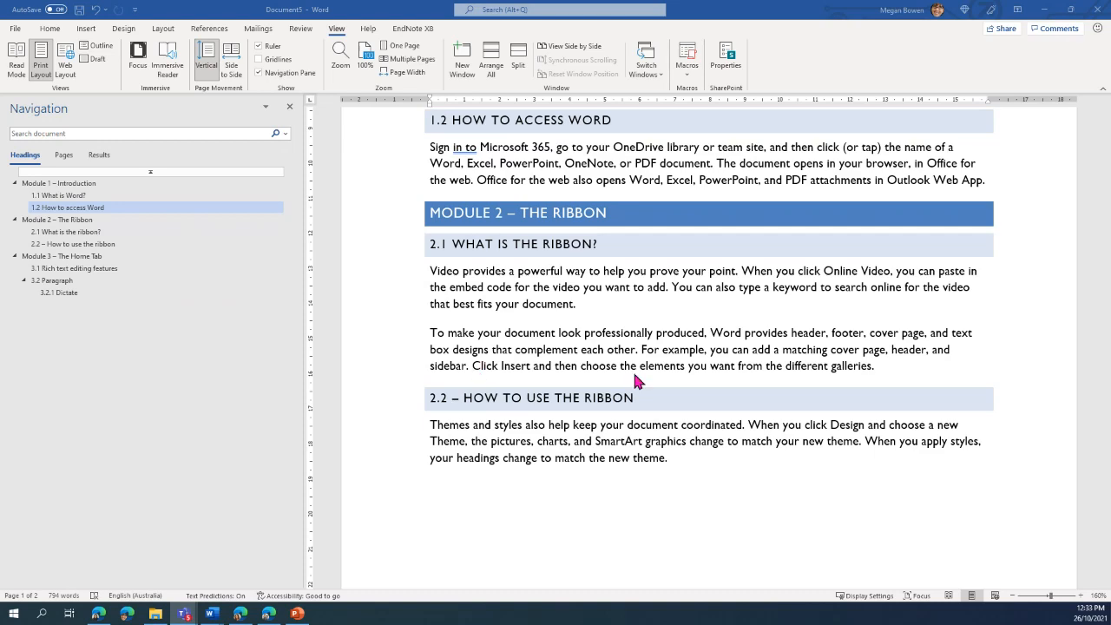
{"action": "scroll", "coordinate": [635, 399], "scroll_direction": "up", "scroll_amount": 3}
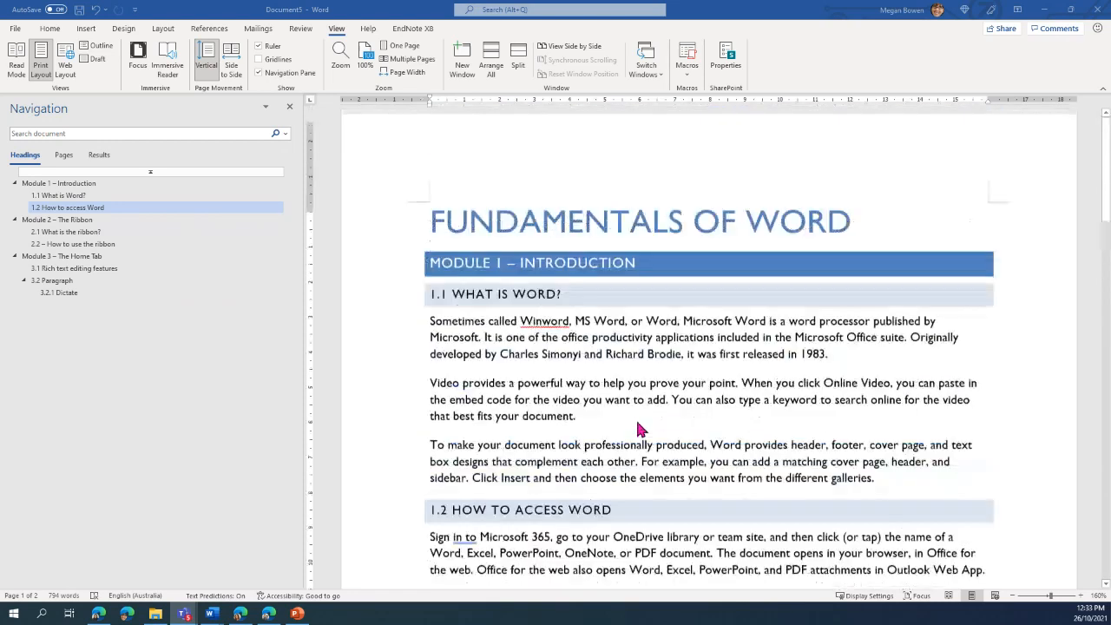
{"action": "scroll", "coordinate": [644, 435], "scroll_direction": "down", "scroll_amount": 1}
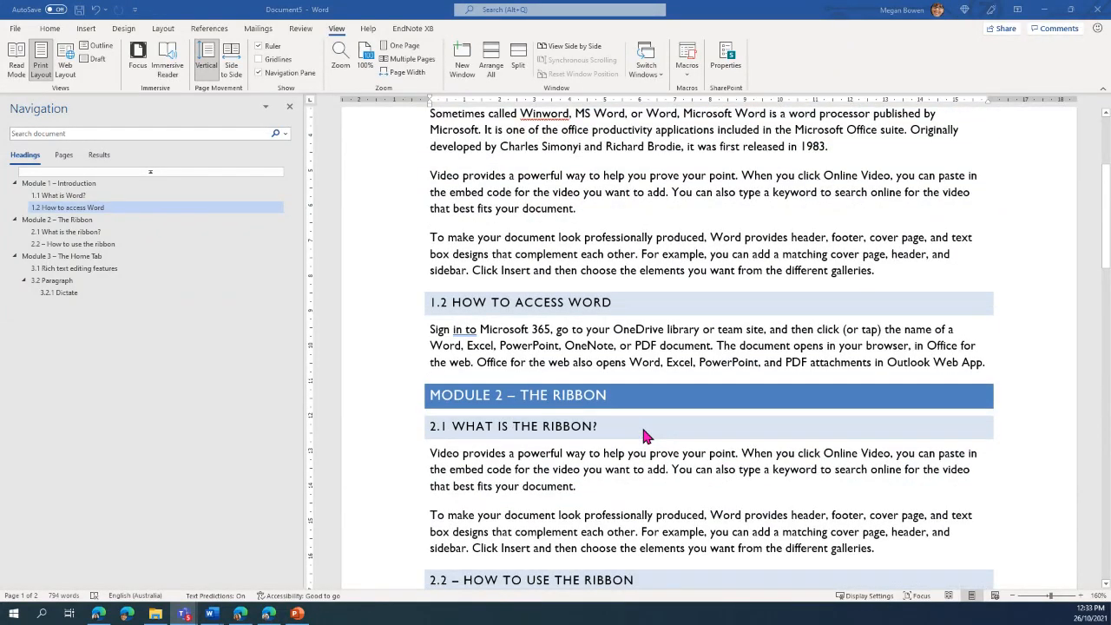
View the Navigation pane's page and search-result views and return to the heading outline.
{"action": "left_click", "coordinate": [65, 158]}
{"action": "left_click", "coordinate": [92, 159]}
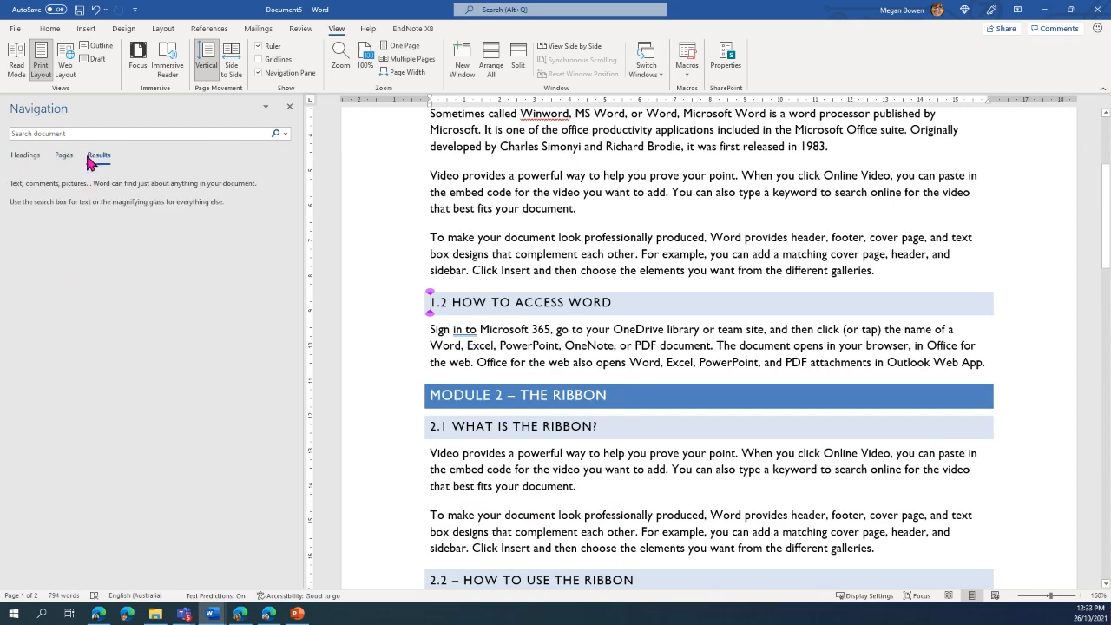
{"action": "left_click", "coordinate": [30, 160]}
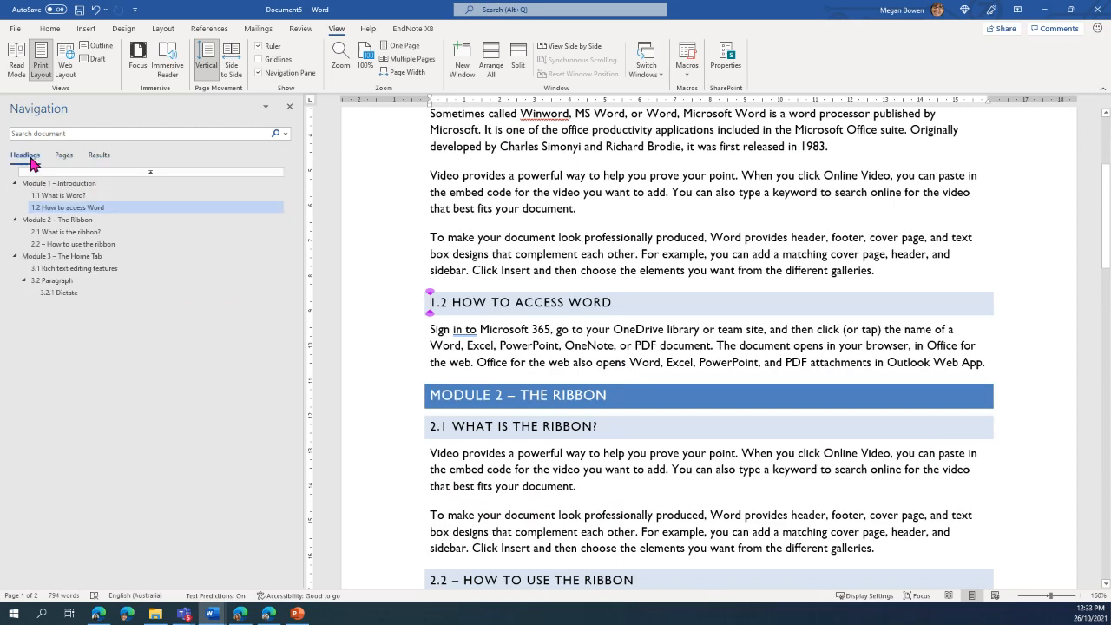
View the theme colour sets and the page colour options available for the document's design.
{"action": "scroll", "coordinate": [664, 401], "scroll_direction": "up", "scroll_amount": 3}
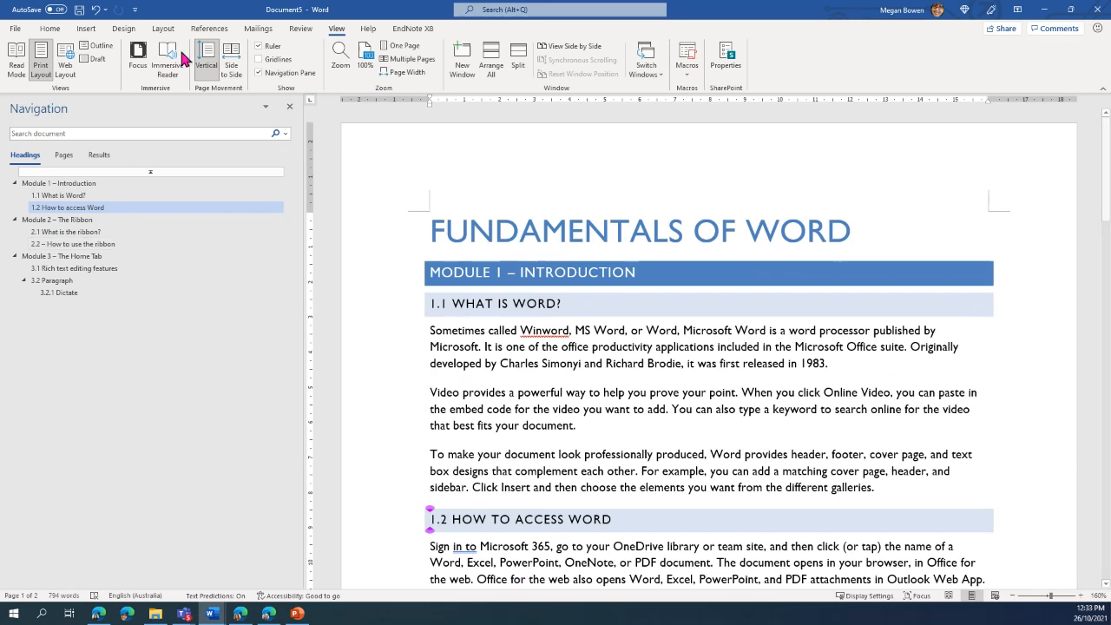
{"action": "left_click", "coordinate": [123, 28]}
{"action": "left_click", "coordinate": [805, 61]}
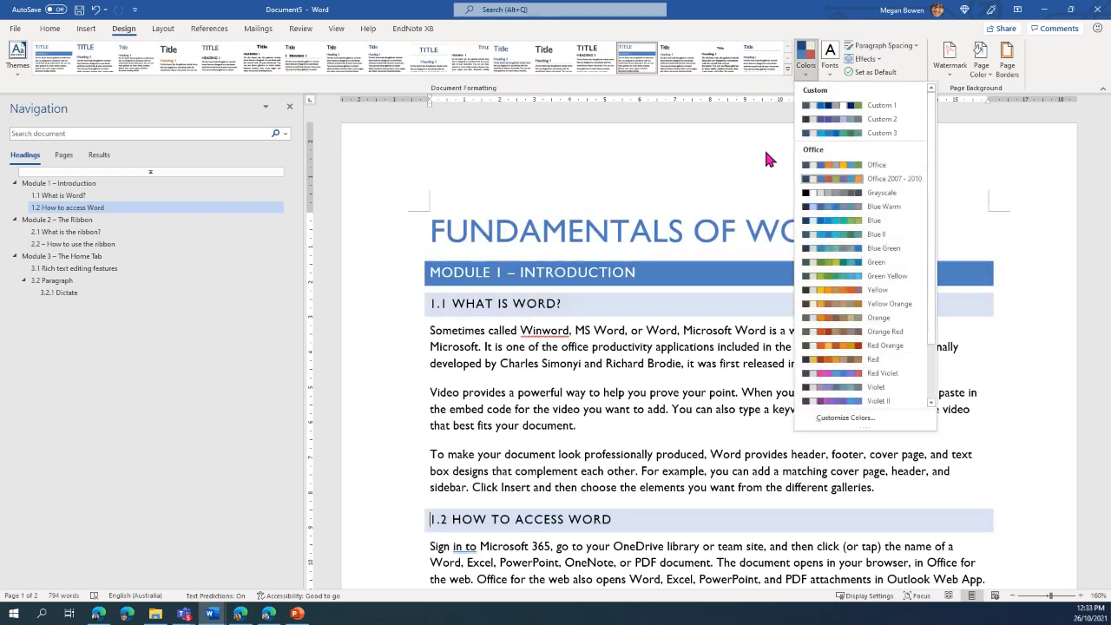
{"action": "left_click", "coordinate": [727, 155]}
{"action": "left_click", "coordinate": [981, 59]}
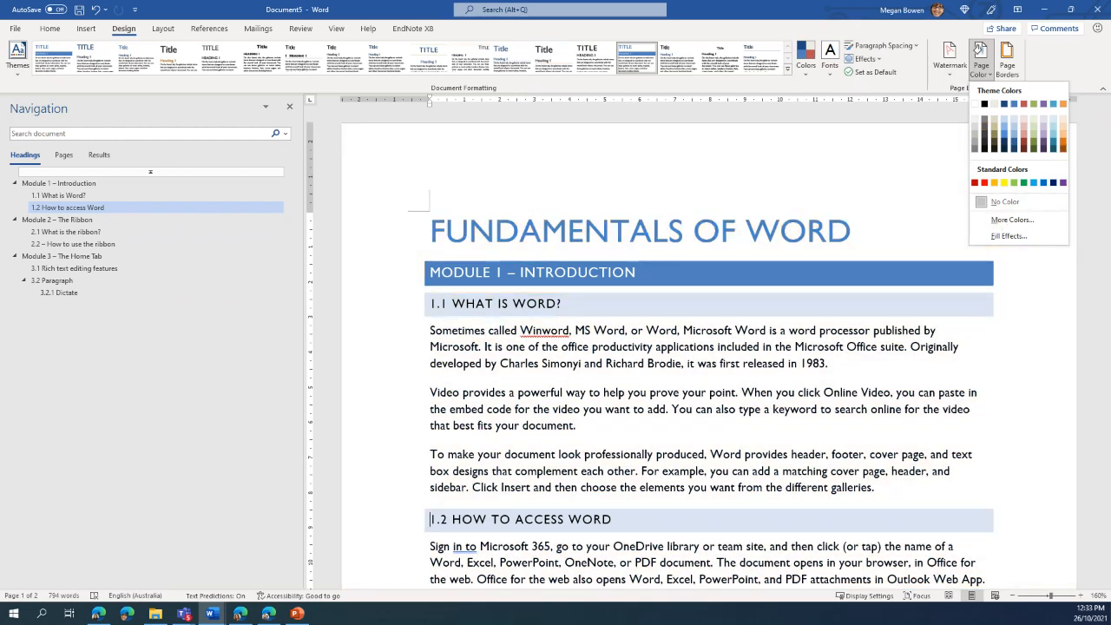
{"action": "left_click", "coordinate": [704, 340]}
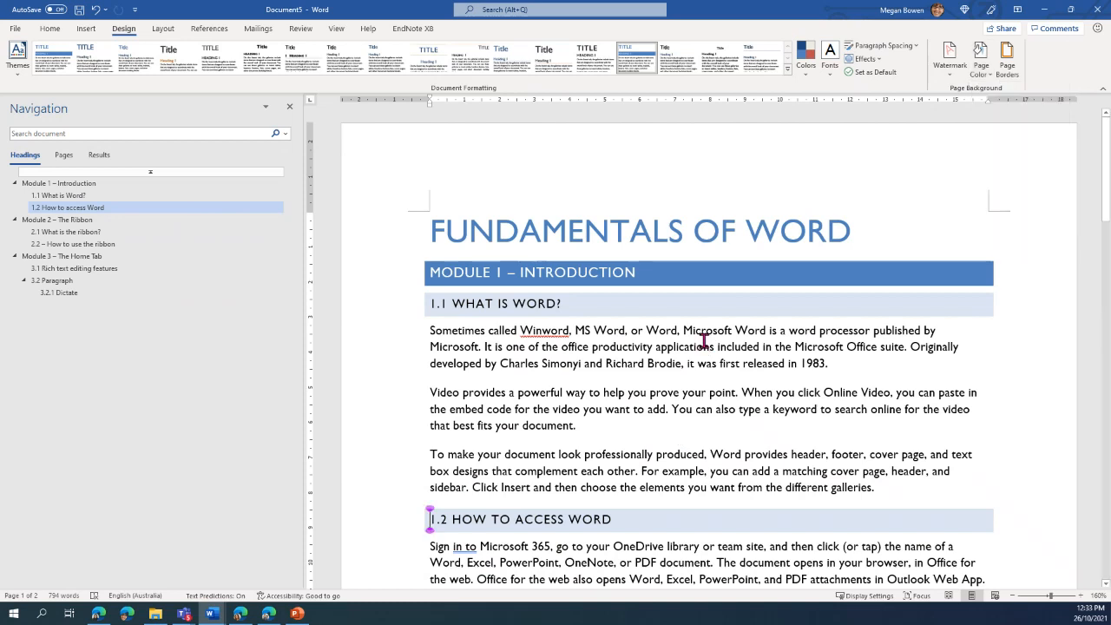
Try centring the "Video provides a powerful way" paragraph under 1.1 What is Word?, and undo the alignment change.
{"action": "left_click", "coordinate": [53, 33]}
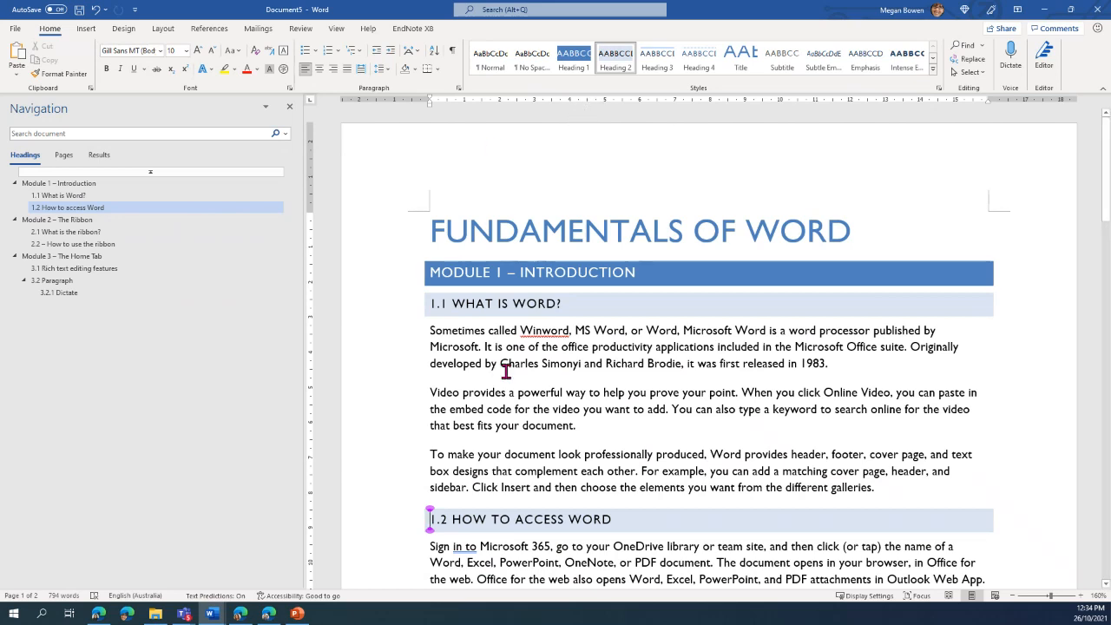
{"action": "left_click_drag", "start_coordinate": [485, 338], "coordinate": [580, 395]}
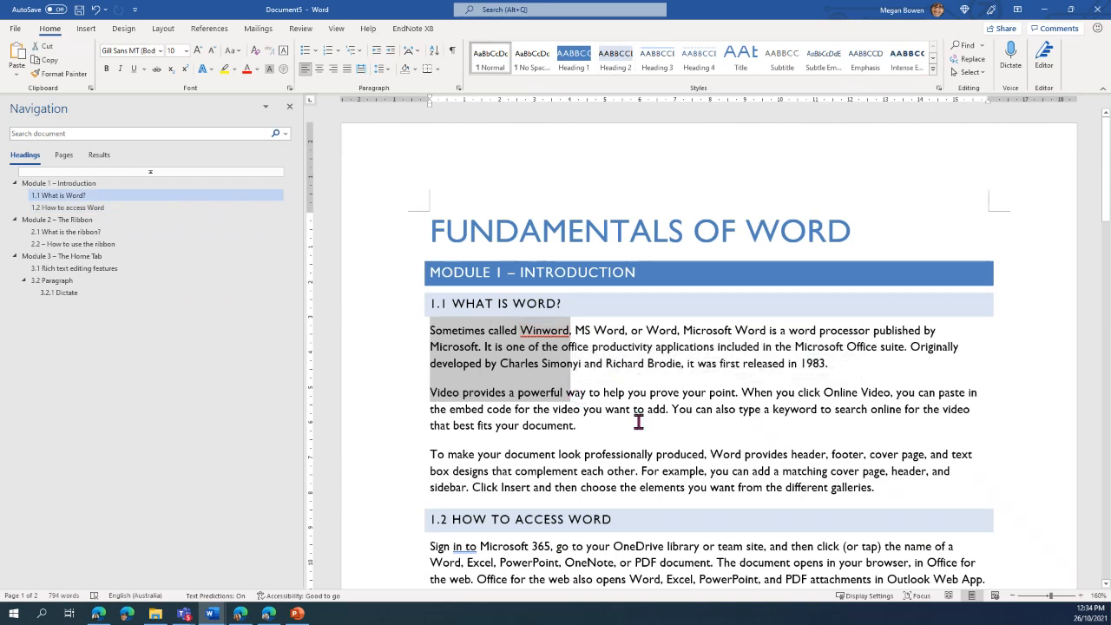
{"action": "left_click", "coordinate": [573, 409]}
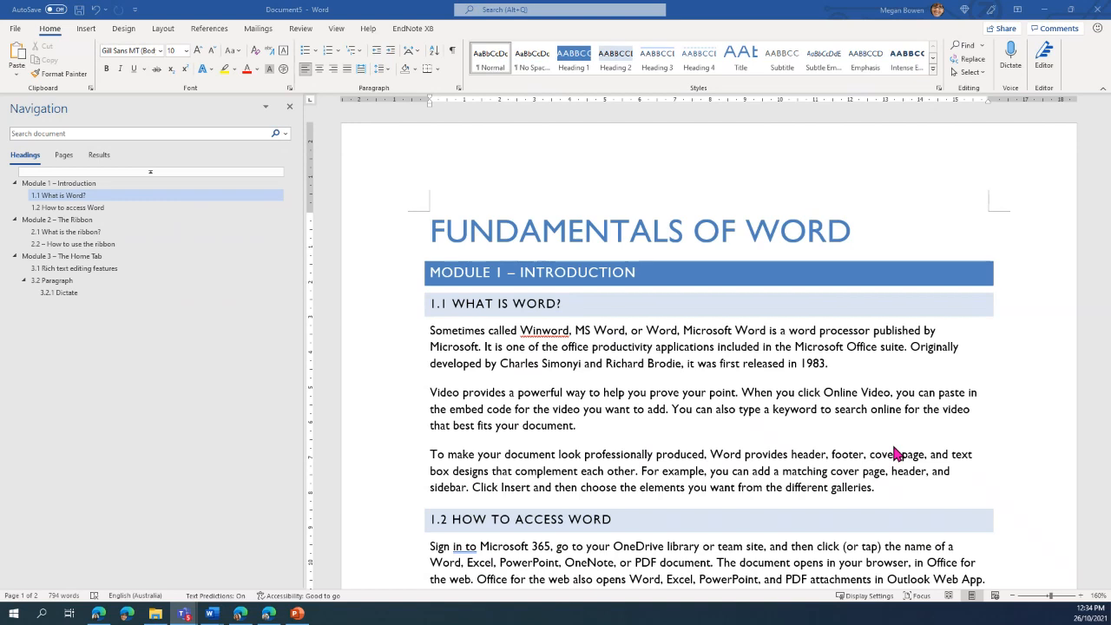
{"action": "triple_click", "coordinate": [455, 401]}
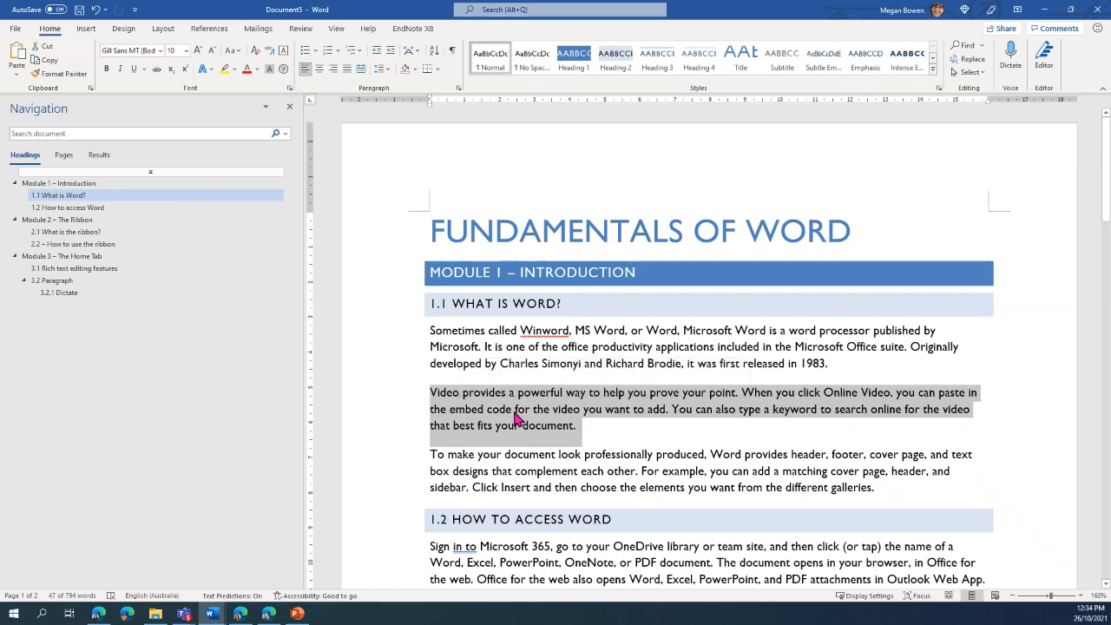
{"action": "left_click", "coordinate": [319, 76]}
{"action": "key", "text": "ctrl+z"}
{"action": "left_click", "coordinate": [643, 411]}
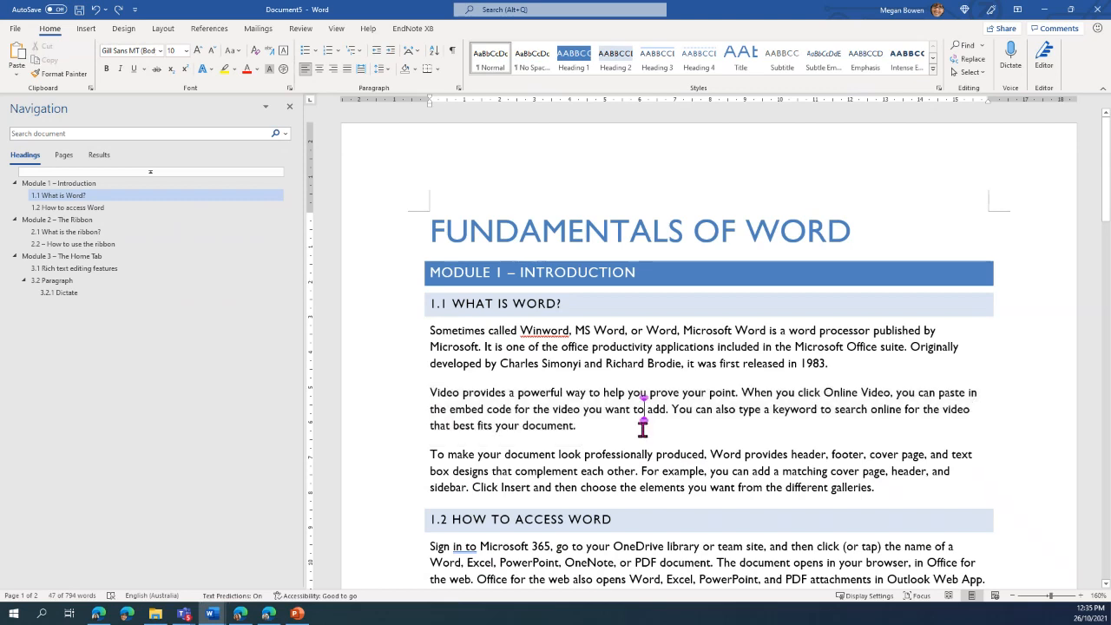
Add an empty paragraph after "that best fits your document." in section 1.1 and switch its alignment between centred and left.
{"action": "left_click", "coordinate": [642, 425]}
{"action": "key", "text": "Return"}
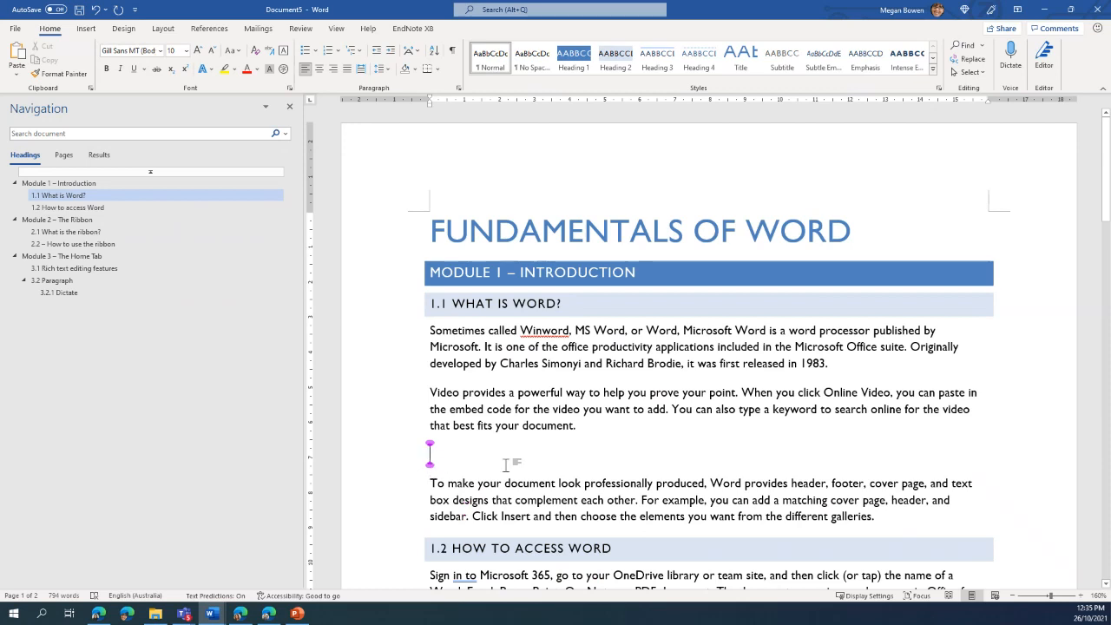
{"action": "key", "text": "ctrl+e"}
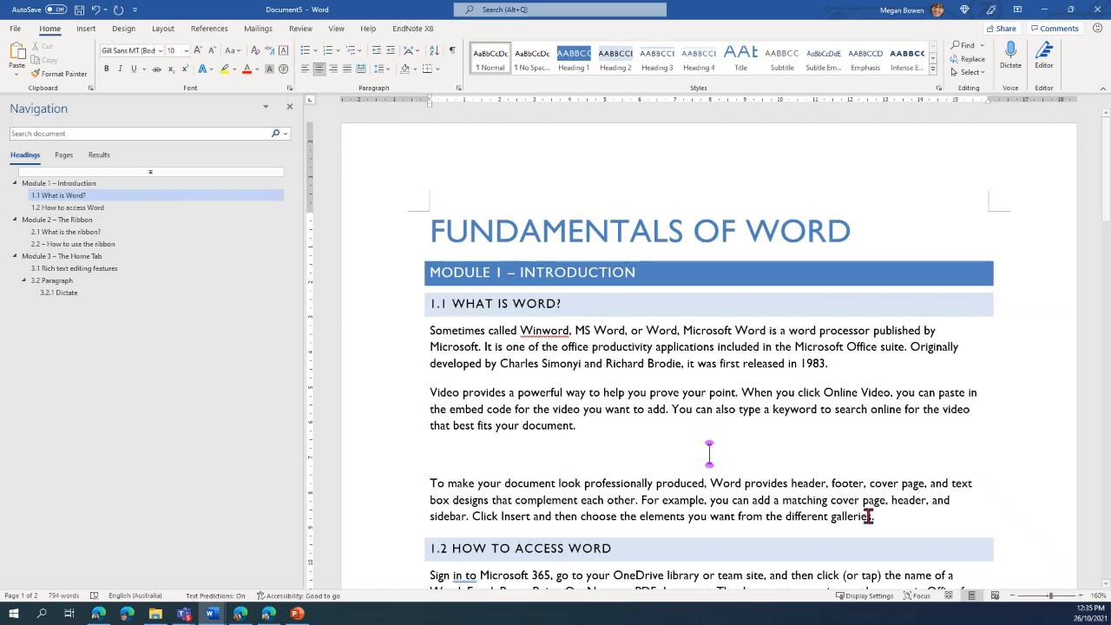
{"action": "key", "text": "ctrl+l"}
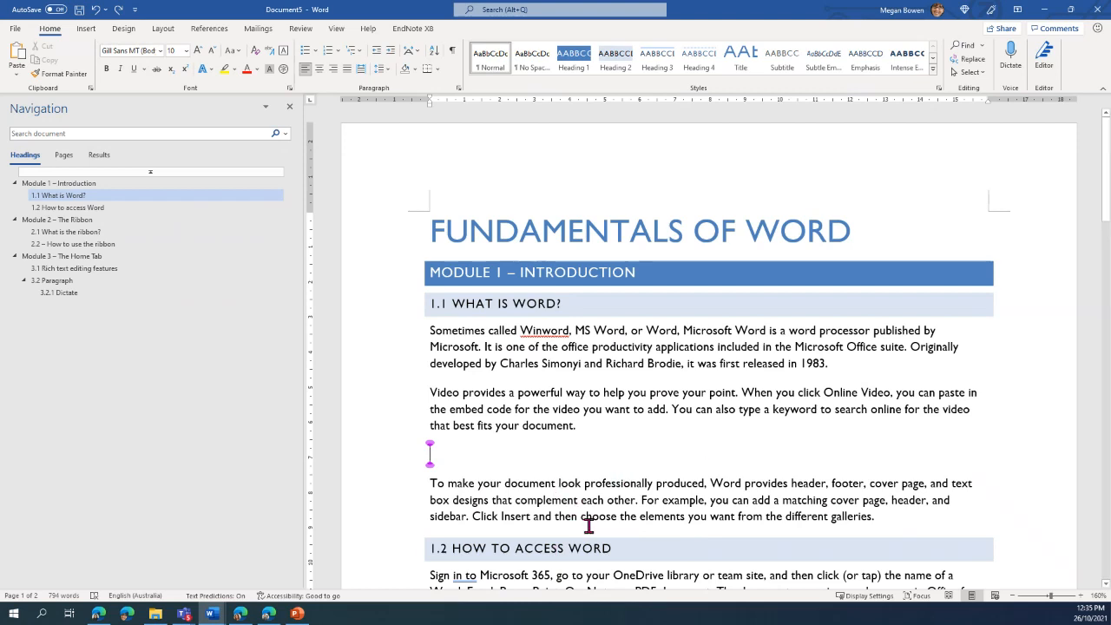
{"action": "key", "text": "ctrl+e"}
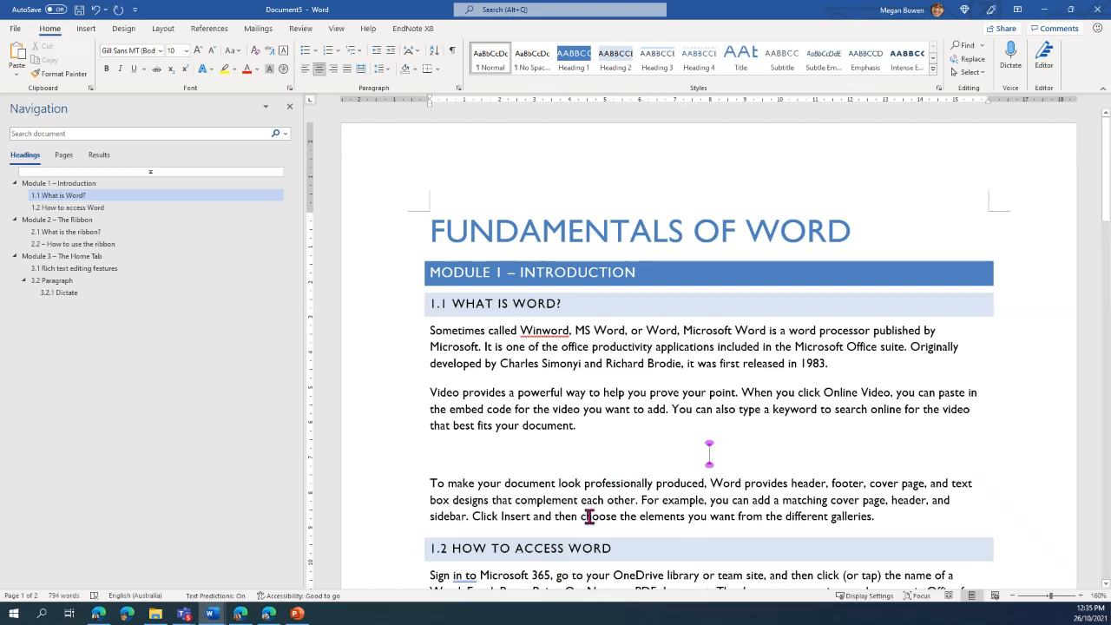
Try the placeholder text "hfkjsd" on the centred line, clear it, and left-align the line.
{"action": "type", "text": "hfkjsd"}
{"action": "key", "text": "BackSpace"}
{"action": "key", "text": "BackSpace"}
{"action": "key", "text": "BackSpace"}
{"action": "key", "text": "BackSpace"}
{"action": "key", "text": "BackSpace"}
{"action": "key", "text": "BackSpace"}
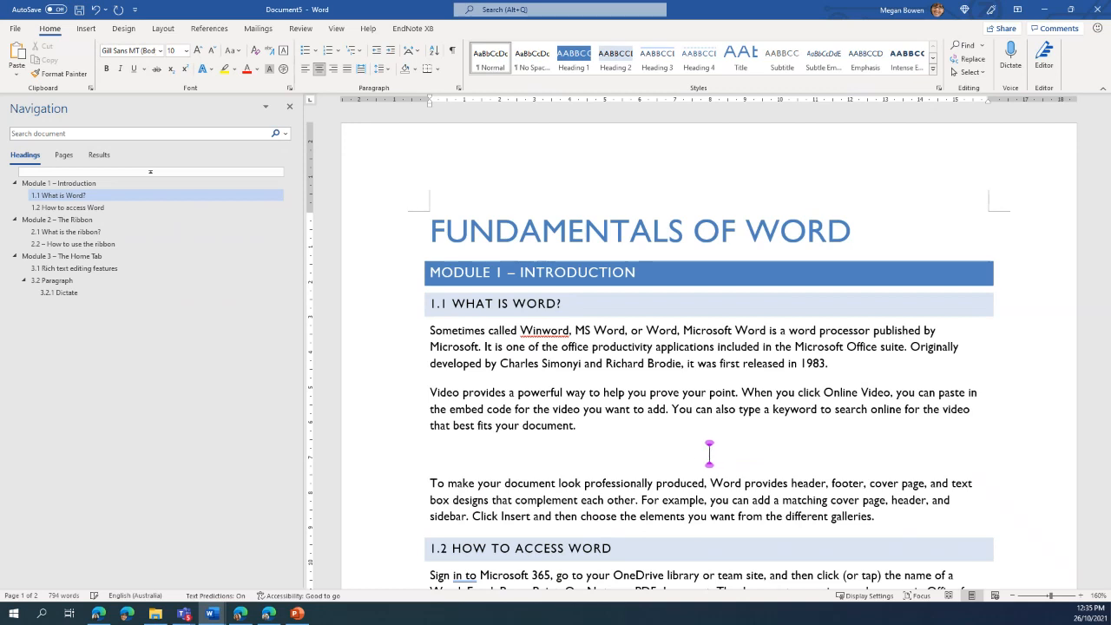
{"action": "key", "text": "ctrl+l"}
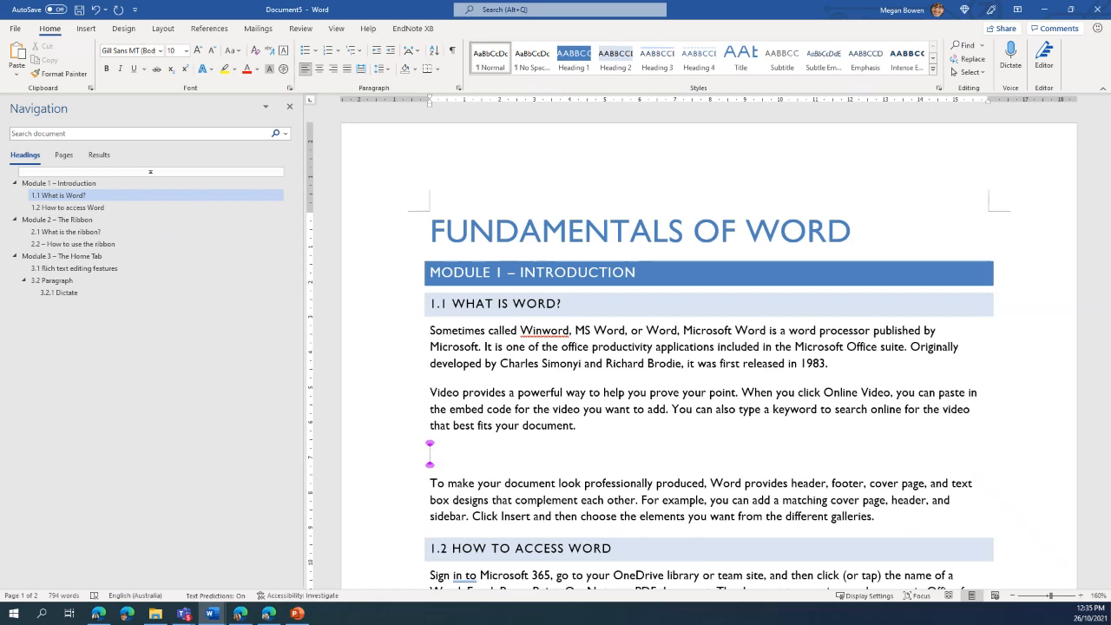
Try a bullet on the empty line in section 1.1, indenting it four times and outdenting it again.
{"action": "key", "text": "ctrl+shift+l"}
{"action": "key", "text": "Tab"}
{"action": "key", "text": "Tab"}
{"action": "key", "text": "Tab"}
{"action": "key", "text": "Tab"}
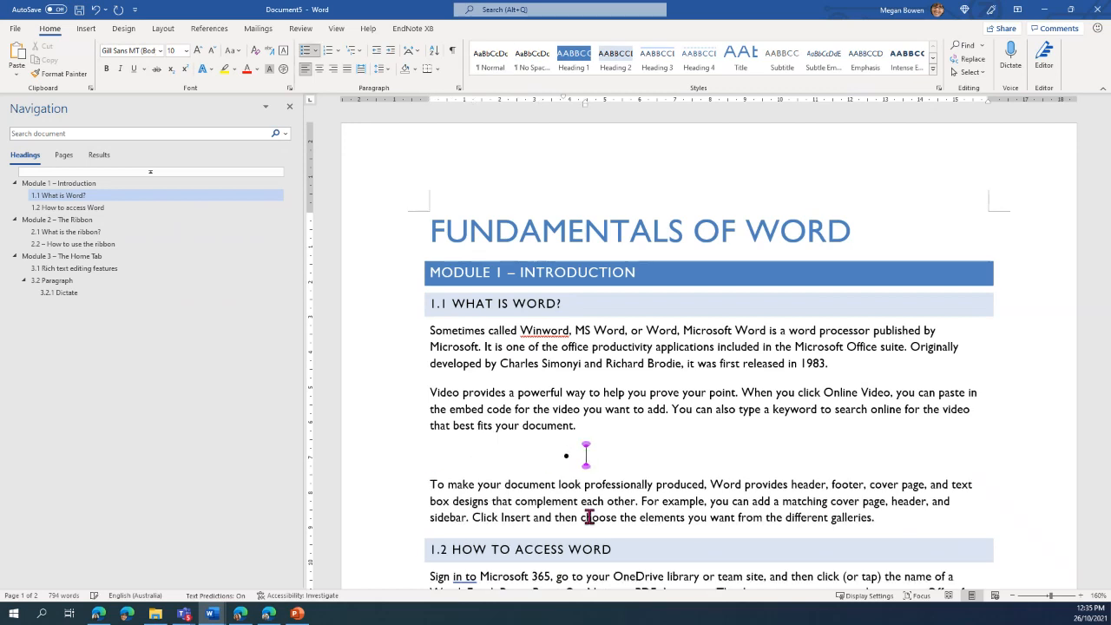
{"action": "key", "text": "shift+Tab"}
{"action": "key", "text": "shift+Tab"}
{"action": "key", "text": "shift+Tab"}
{"action": "key", "text": "shift+Tab"}
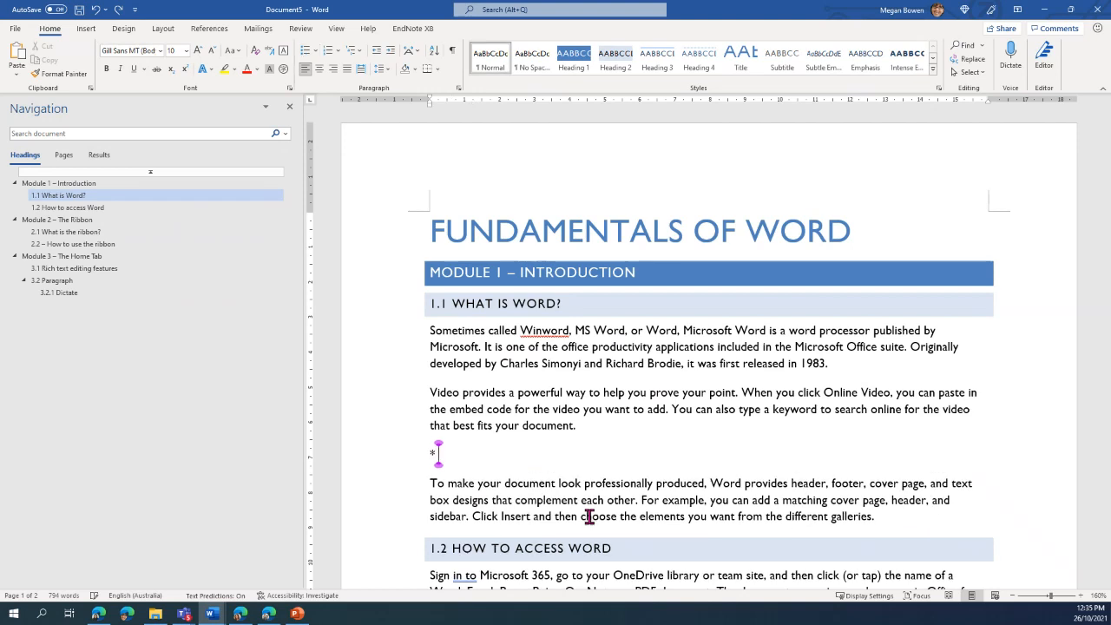
Remove the leftover asterisk and the empty line below the "Video provides a powerful way" paragraph in section 1.1.
{"action": "key", "text": "BackSpace"}
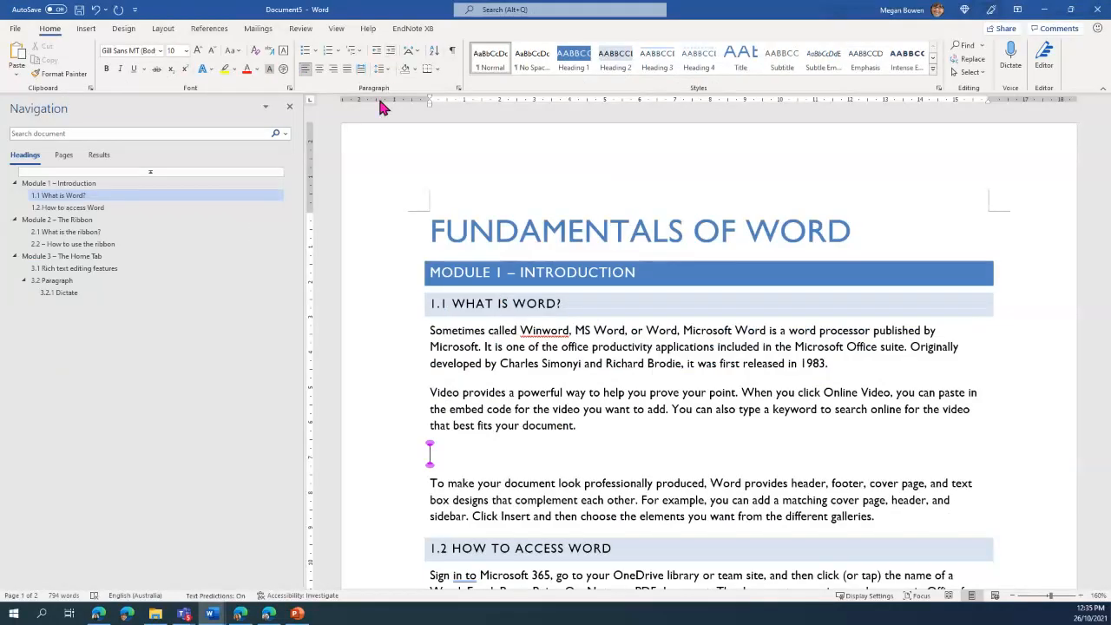
{"action": "key", "text": "BackSpace"}
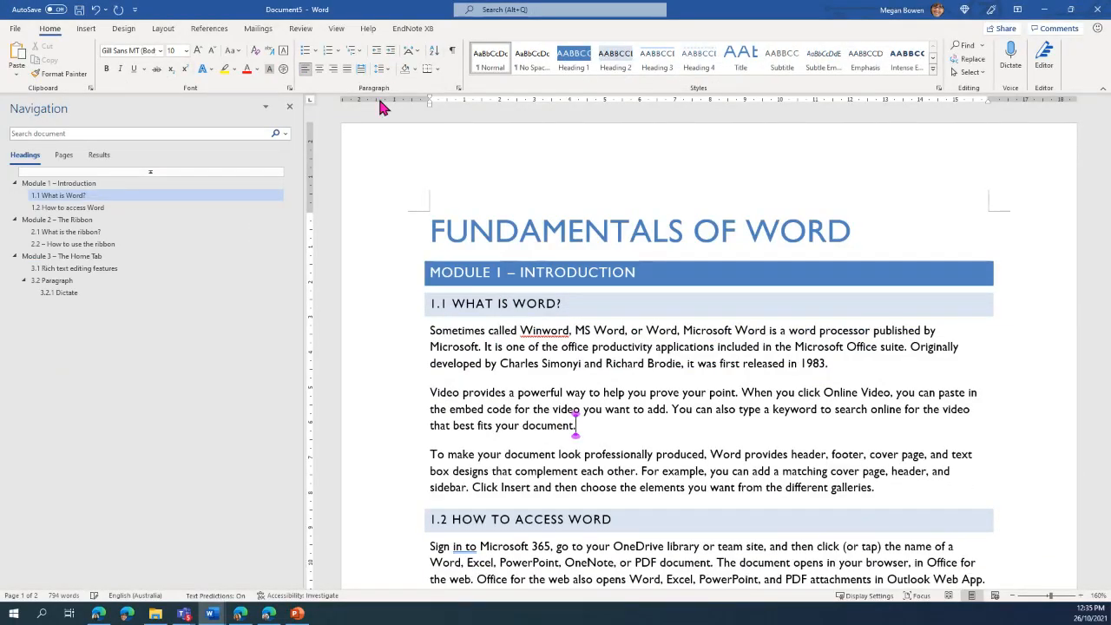
{"action": "key", "text": "shift+Return"}
{"action": "key", "text": "BackSpace"}
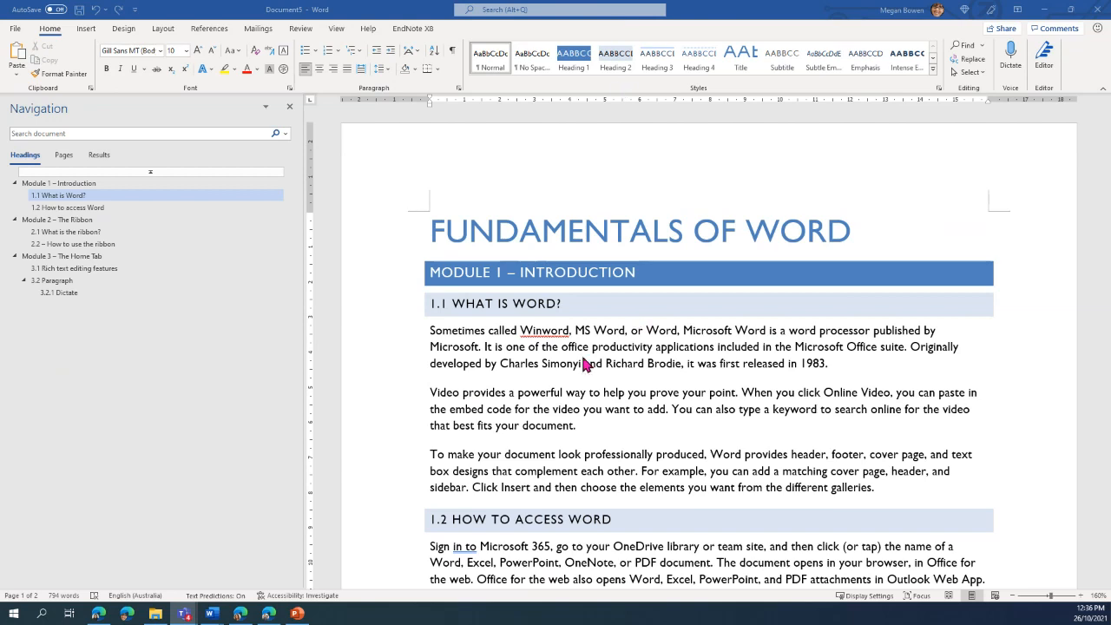
Add the New Comment command to the Quick Access Toolbar.
{"action": "left_click", "coordinate": [289, 29]}
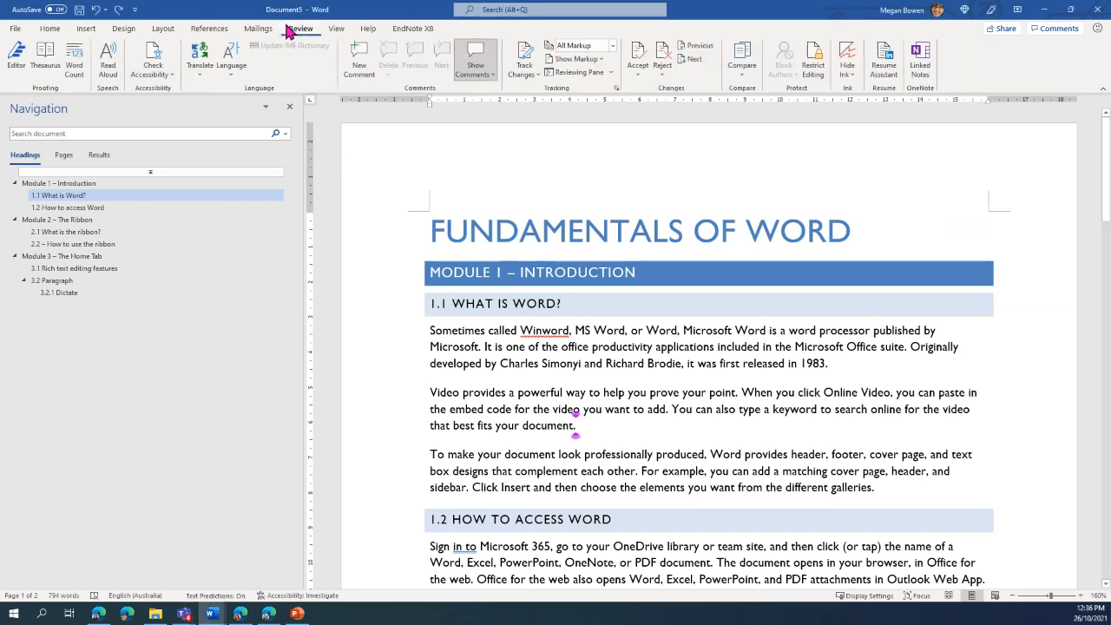
{"action": "right_click", "coordinate": [293, 32]}
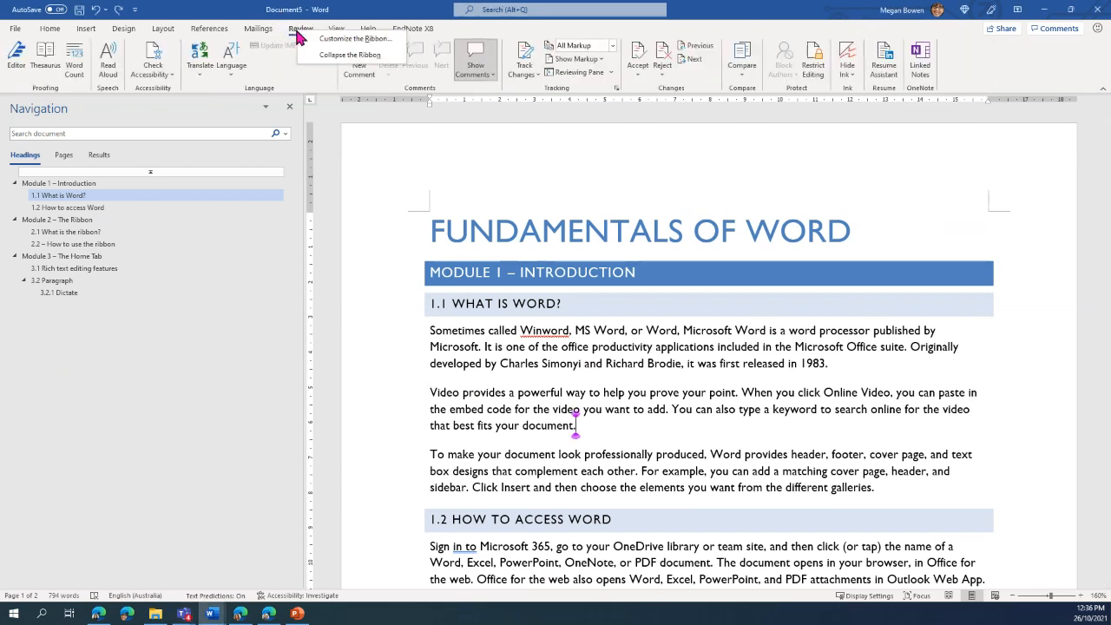
{"action": "left_click", "coordinate": [275, 86]}
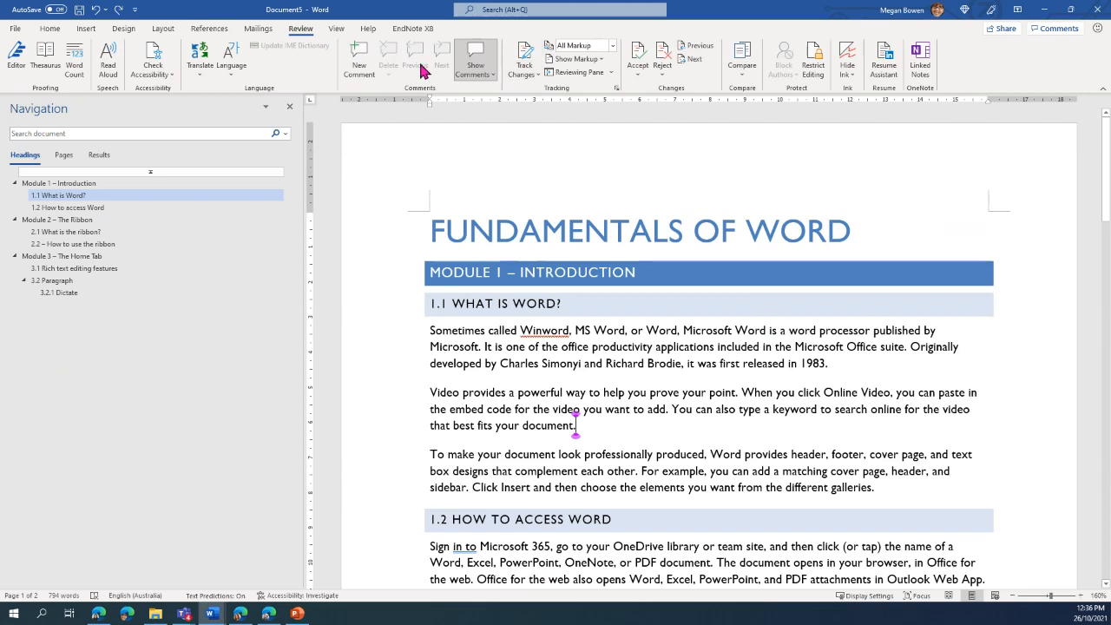
{"action": "right_click", "coordinate": [478, 79]}
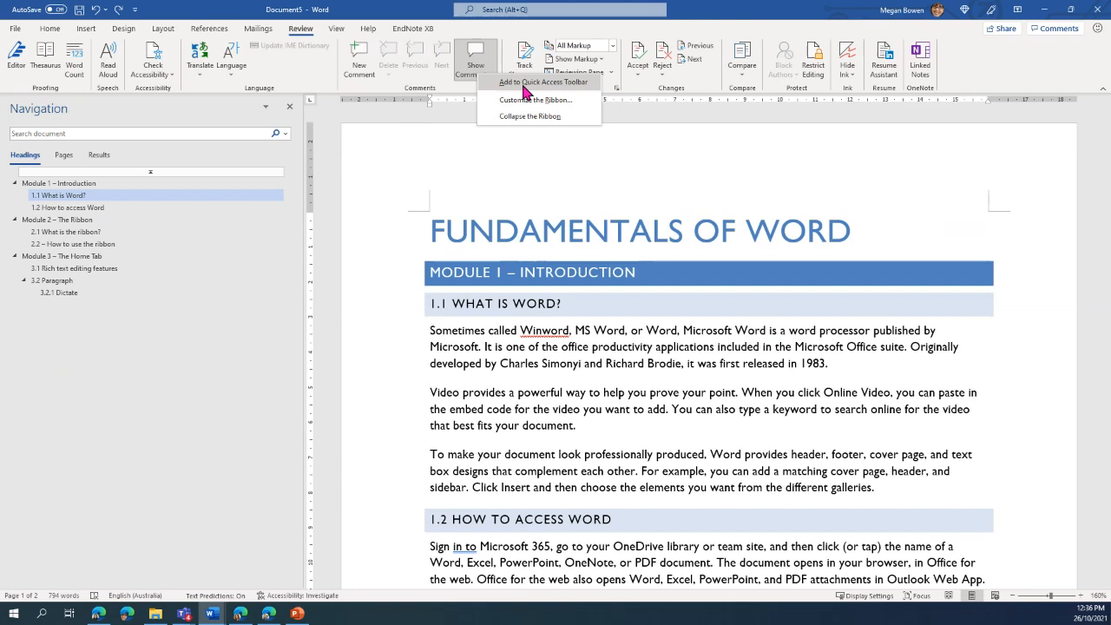
{"action": "right_click", "coordinate": [376, 63]}
{"action": "right_click", "coordinate": [371, 64]}
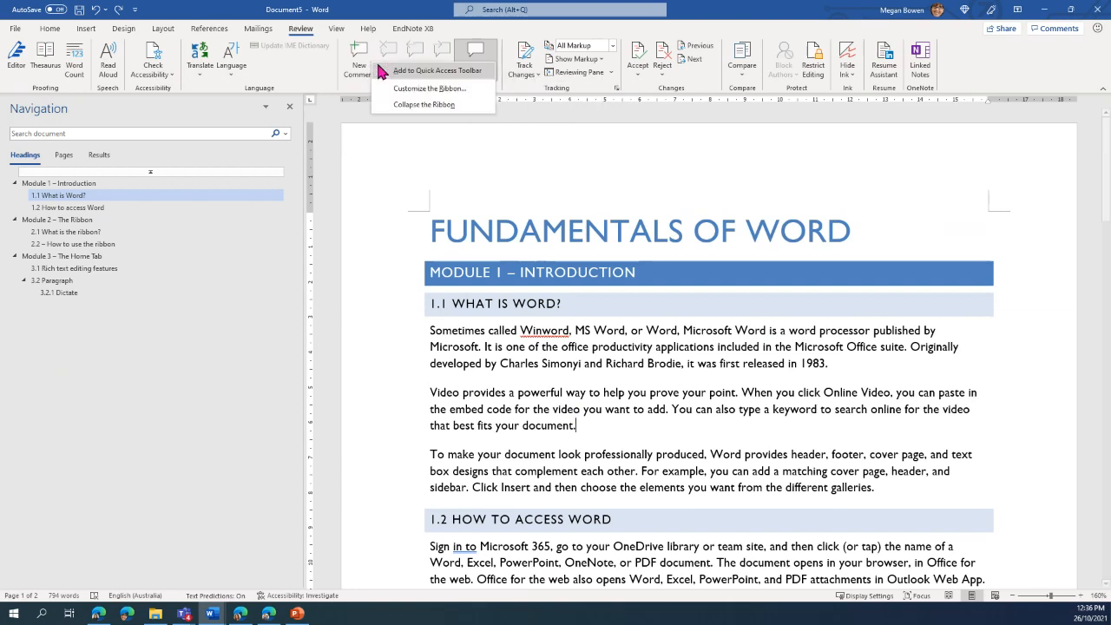
{"action": "left_click", "coordinate": [387, 69]}
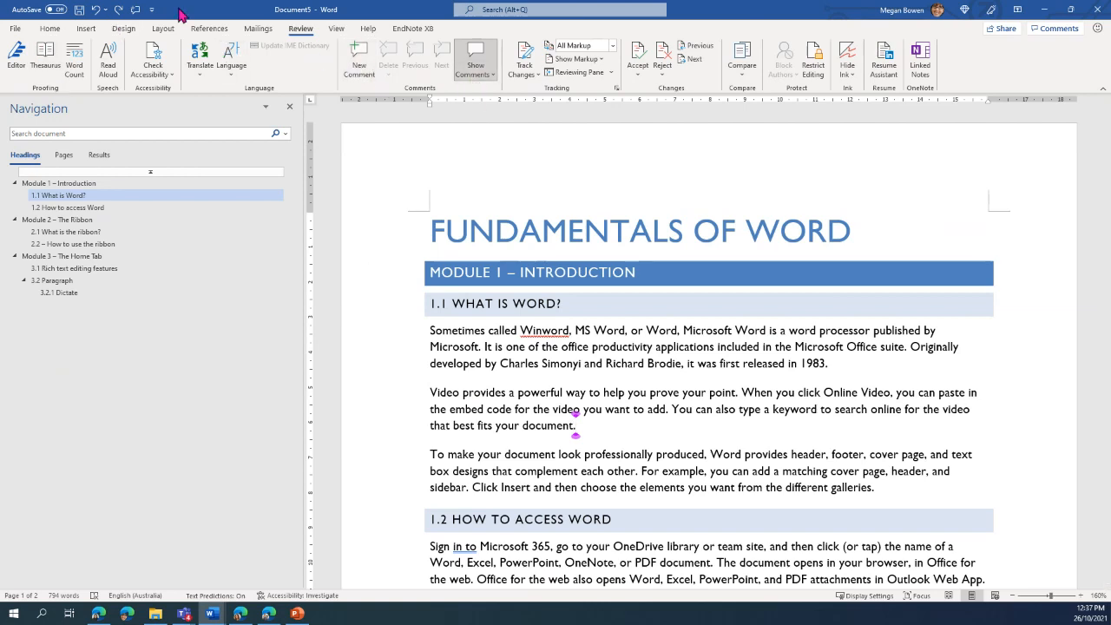
{"action": "right_click", "coordinate": [366, 70]}
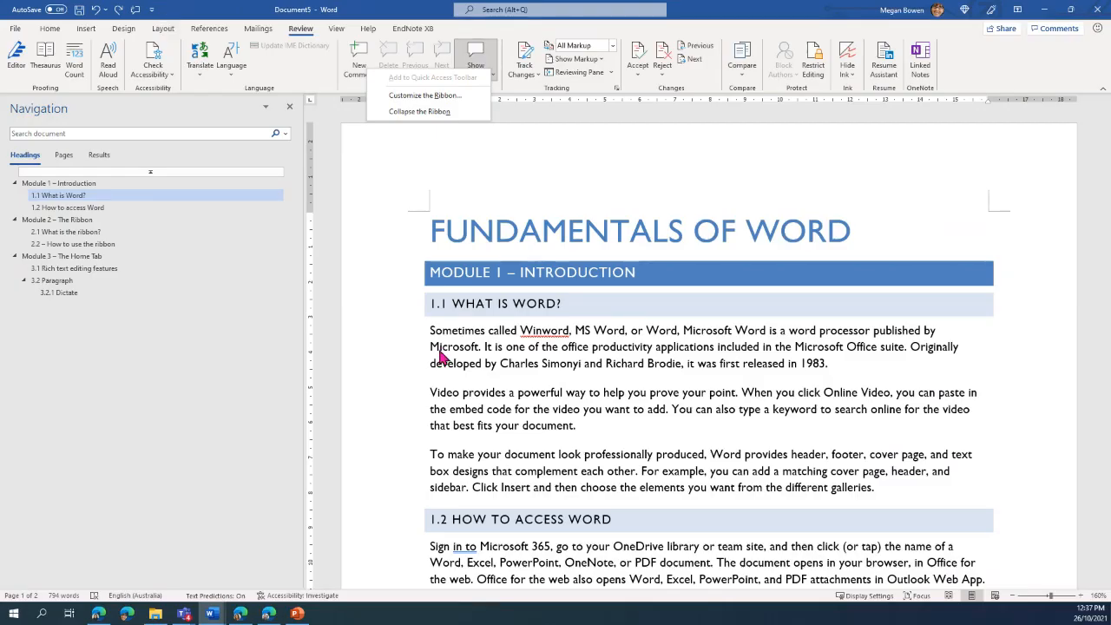
{"action": "left_click", "coordinate": [441, 347]}
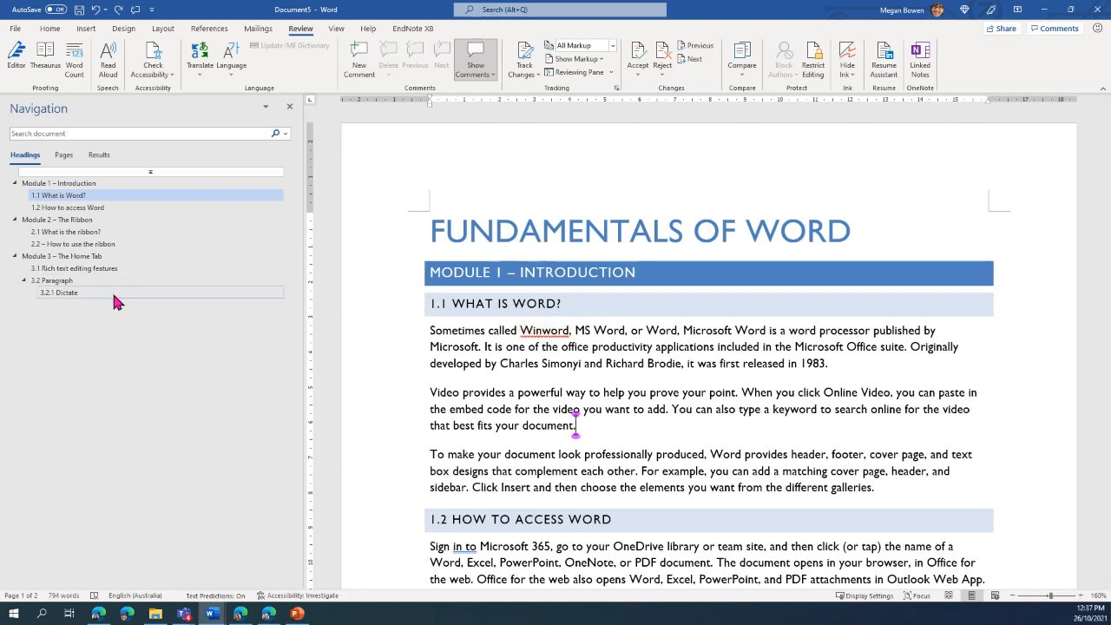
Insert a page break before the title "Fundamentals of Word".
{"action": "left_click", "coordinate": [438, 232]}
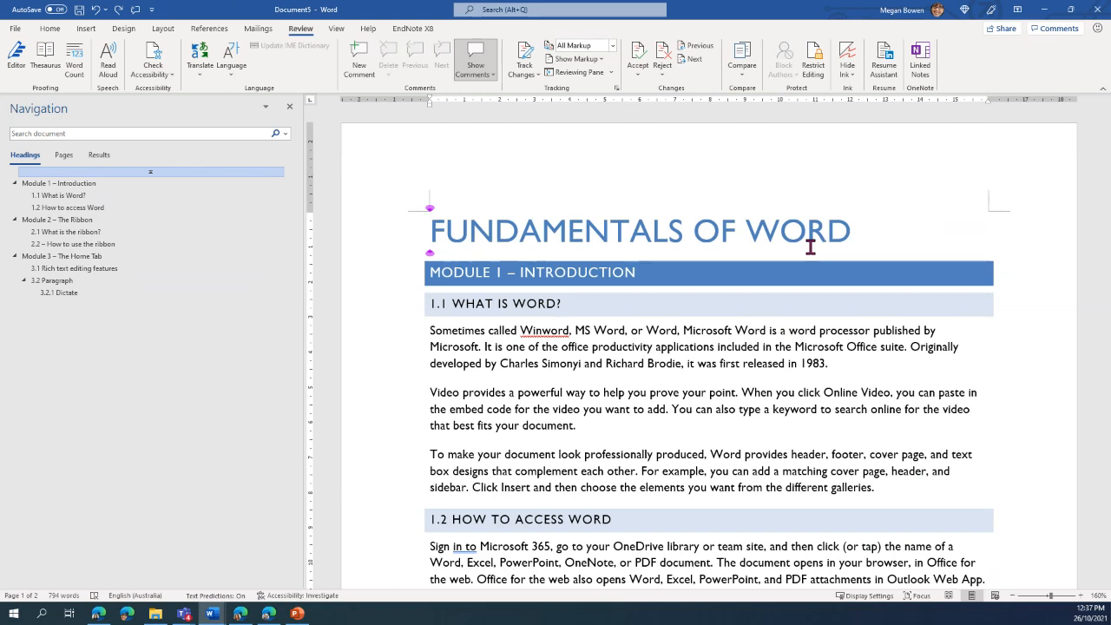
{"action": "left_click", "coordinate": [87, 31]}
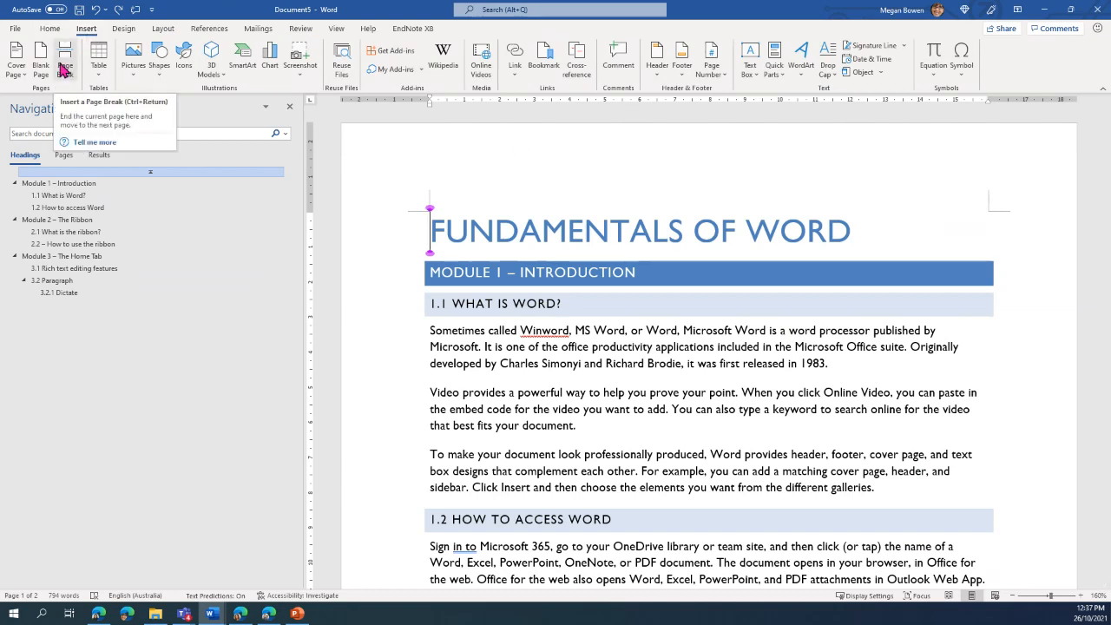
{"action": "left_click", "coordinate": [65, 70]}
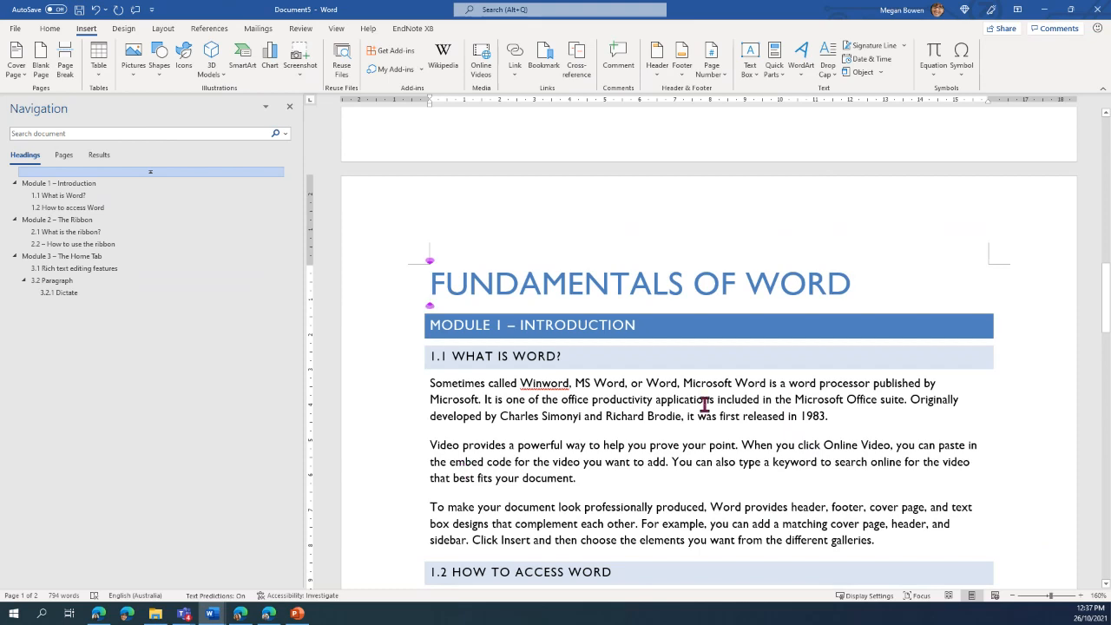
Place the insertion point on the first line of the blank page ahead of the title page.
{"action": "left_click", "coordinate": [704, 404]}
{"action": "scroll", "coordinate": [704, 404], "scroll_direction": "up", "scroll_amount": 3}
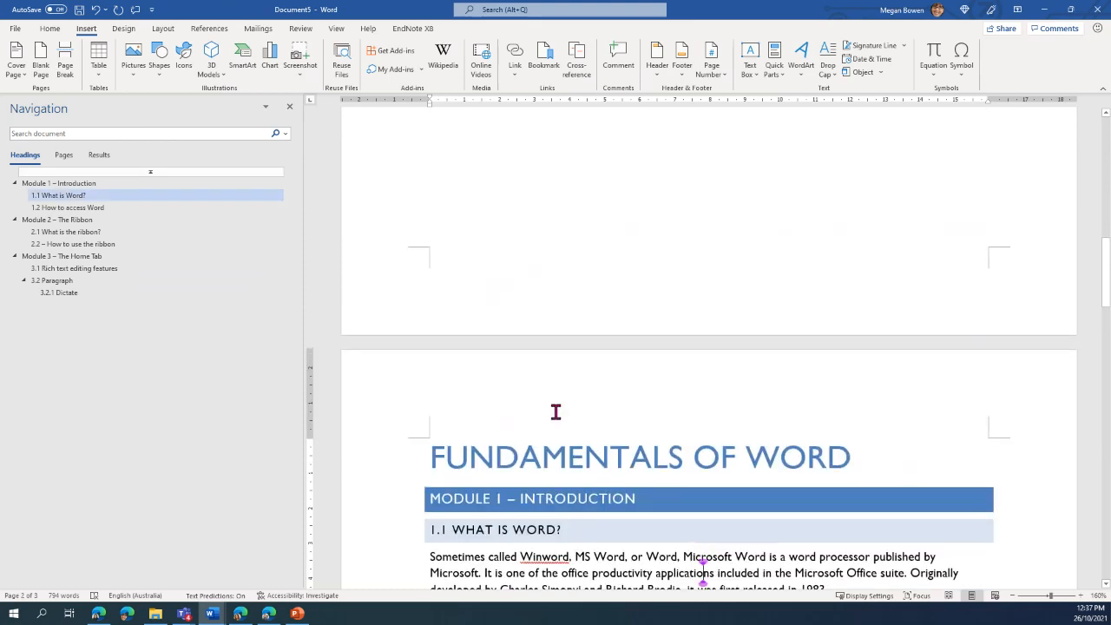
{"action": "scroll", "coordinate": [556, 411], "scroll_direction": "up", "scroll_amount": 10}
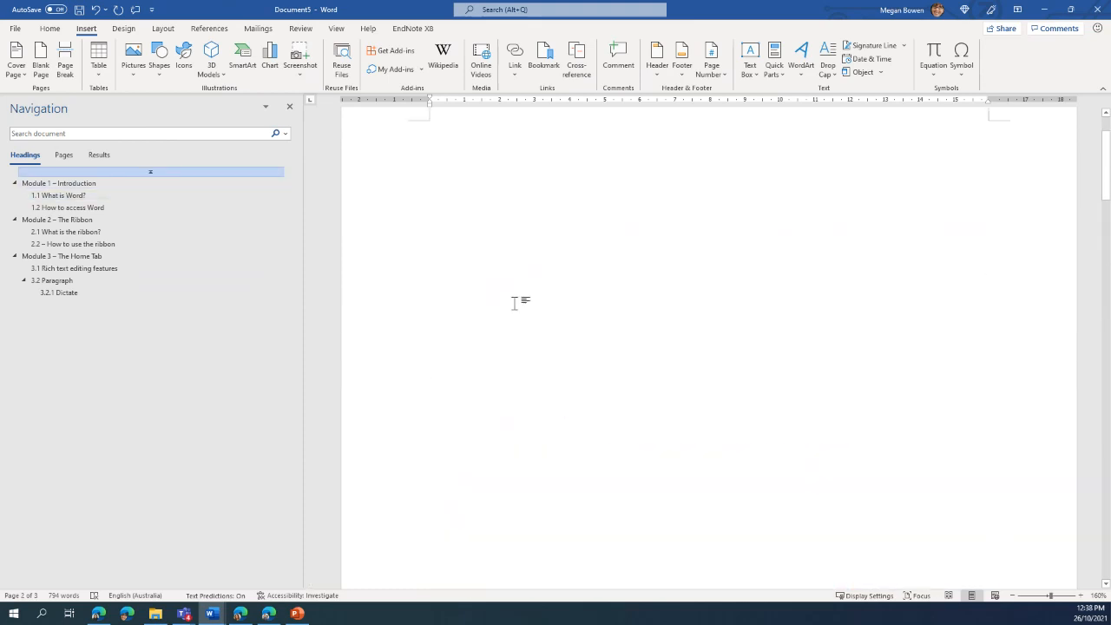
{"action": "left_click", "coordinate": [431, 155]}
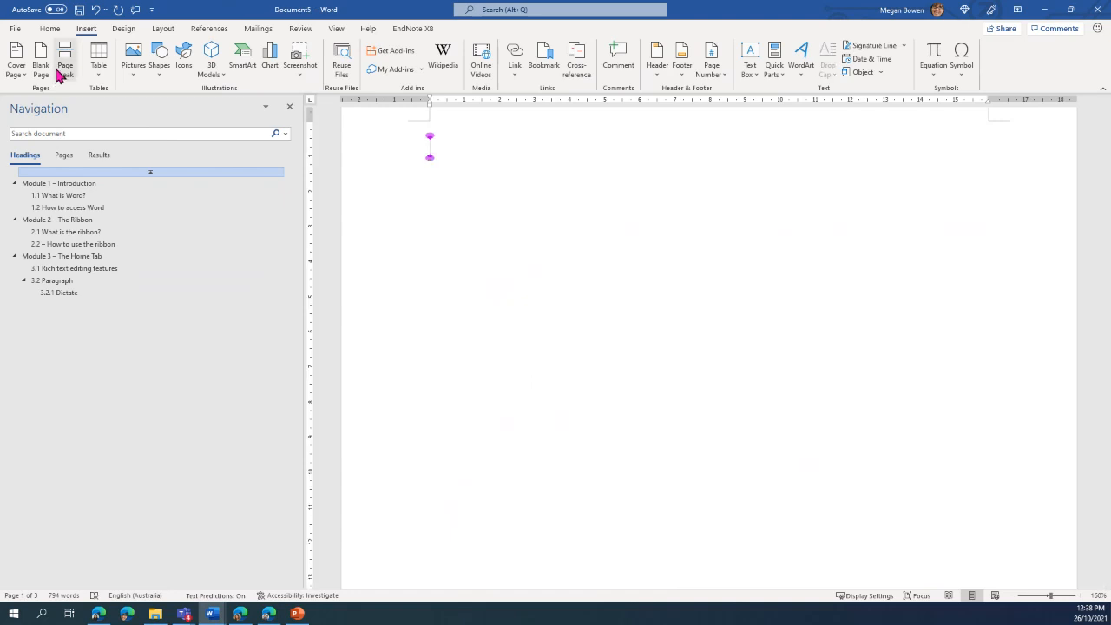
{"action": "left_click", "coordinate": [431, 139]}
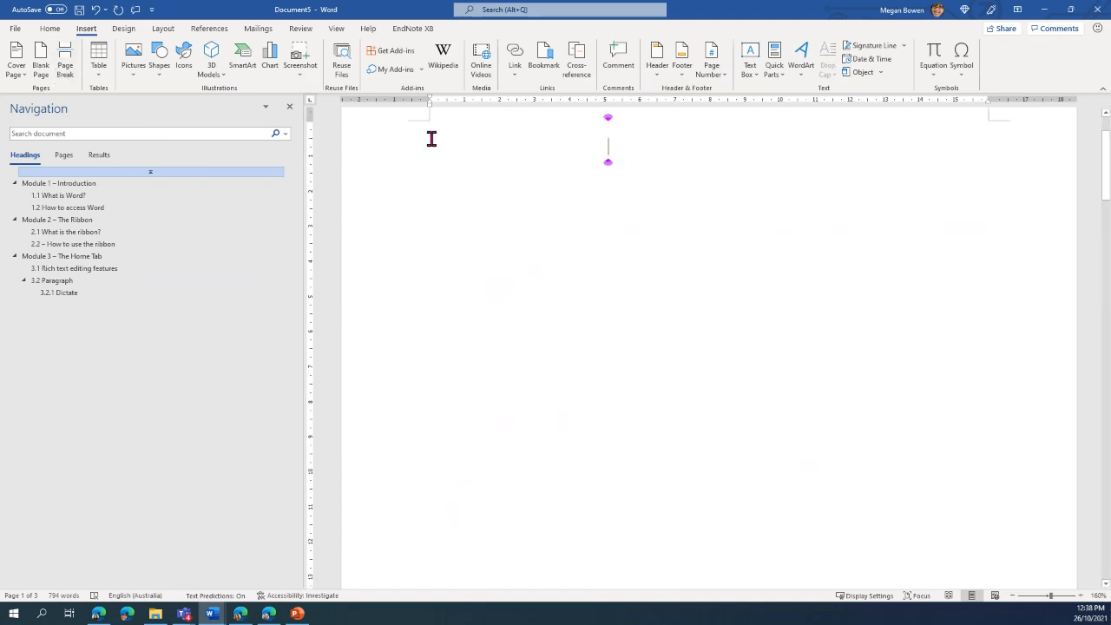
Insert an Automatic Table 2 table of contents at the start of the blank first page.
{"action": "left_click", "coordinate": [439, 134]}
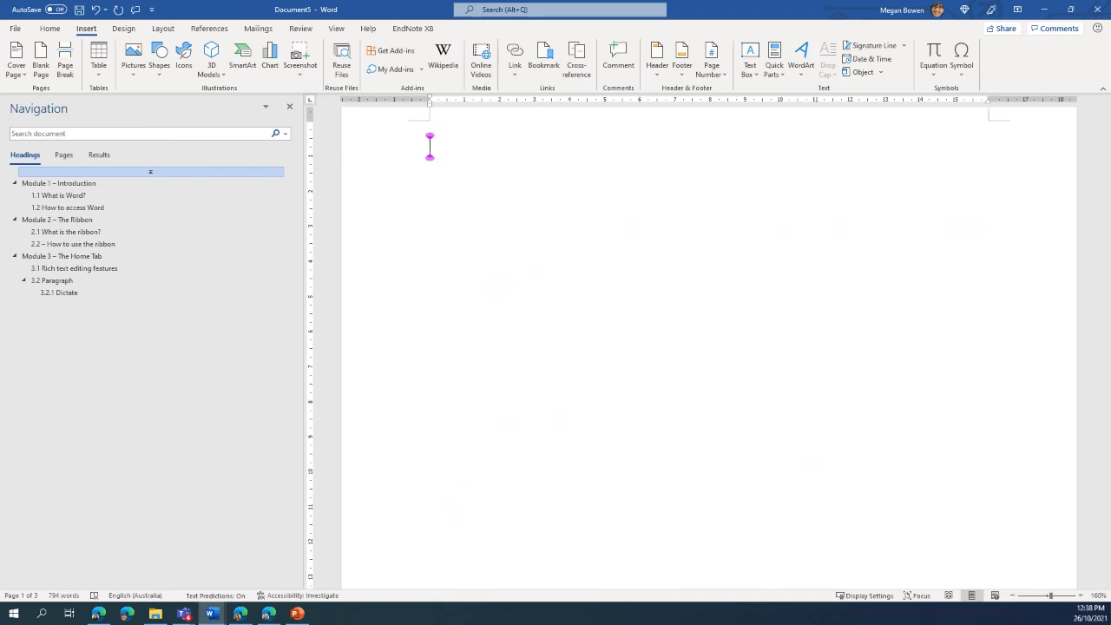
{"action": "left_click", "coordinate": [213, 35]}
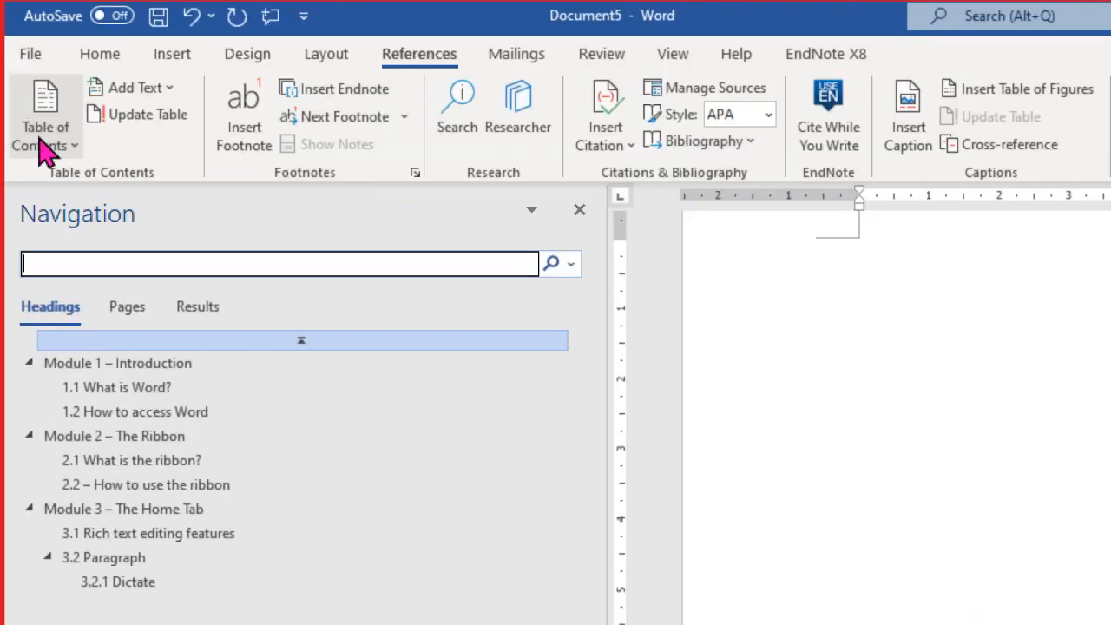
{"action": "left_click", "coordinate": [42, 87]}
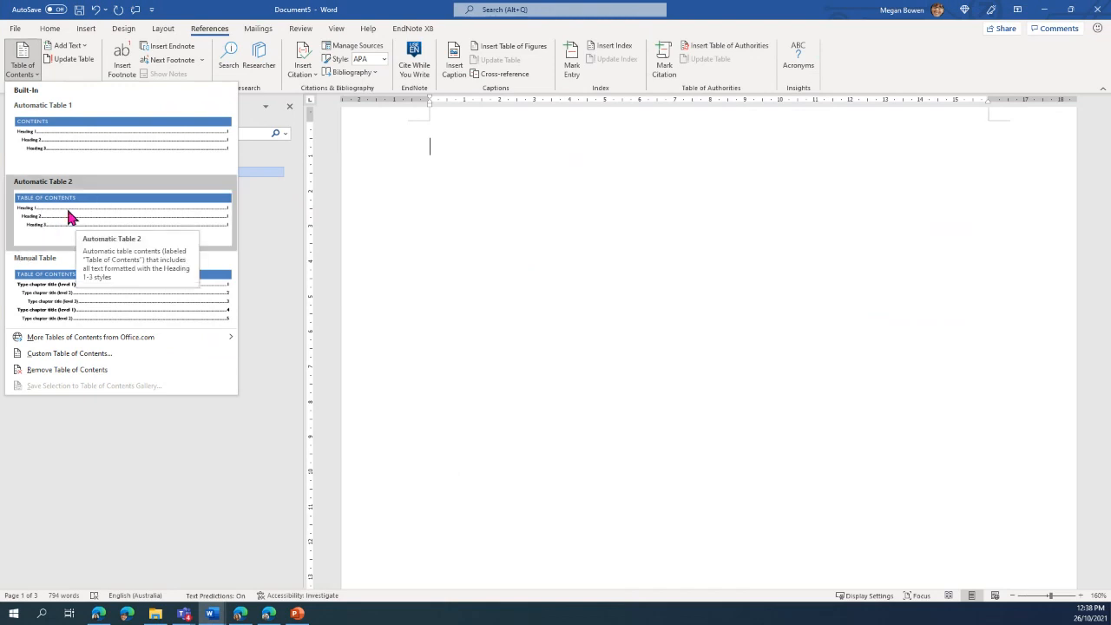
{"action": "left_click", "coordinate": [69, 217]}
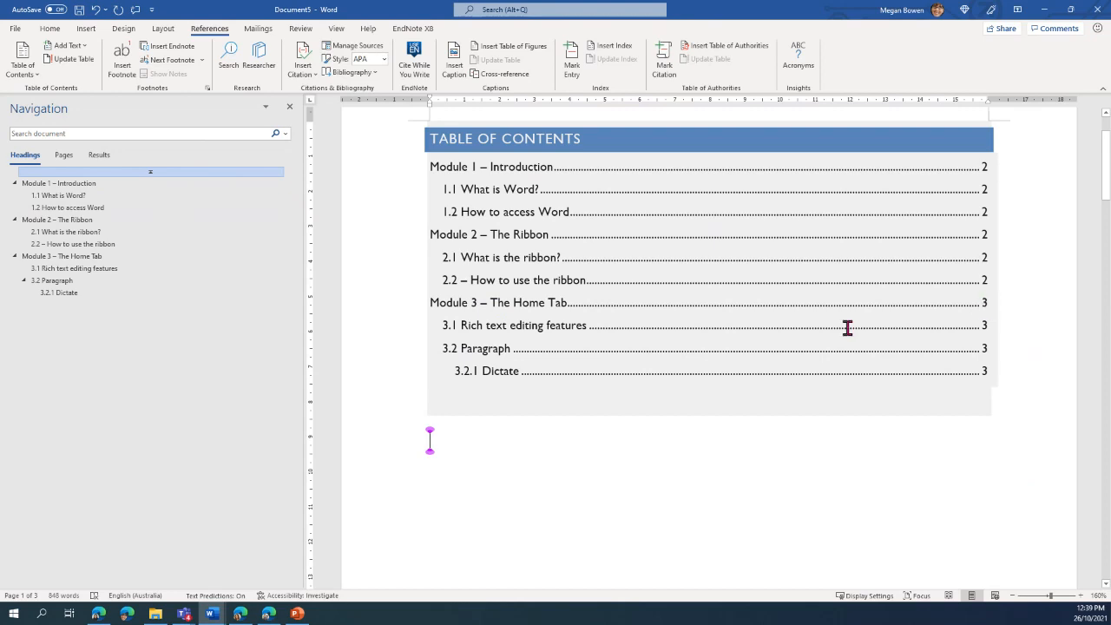
Insert a blank page in front of the heading "Module 3 – The Home Tab".
{"action": "left_click", "coordinate": [78, 256]}
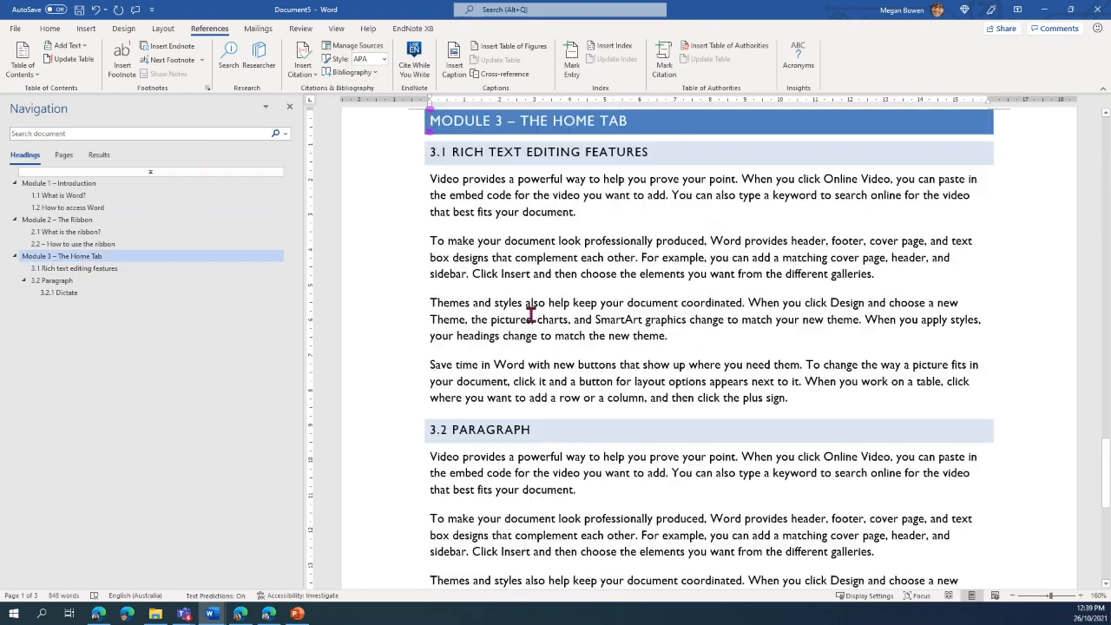
{"action": "scroll", "coordinate": [503, 330], "scroll_direction": "up", "scroll_amount": 1}
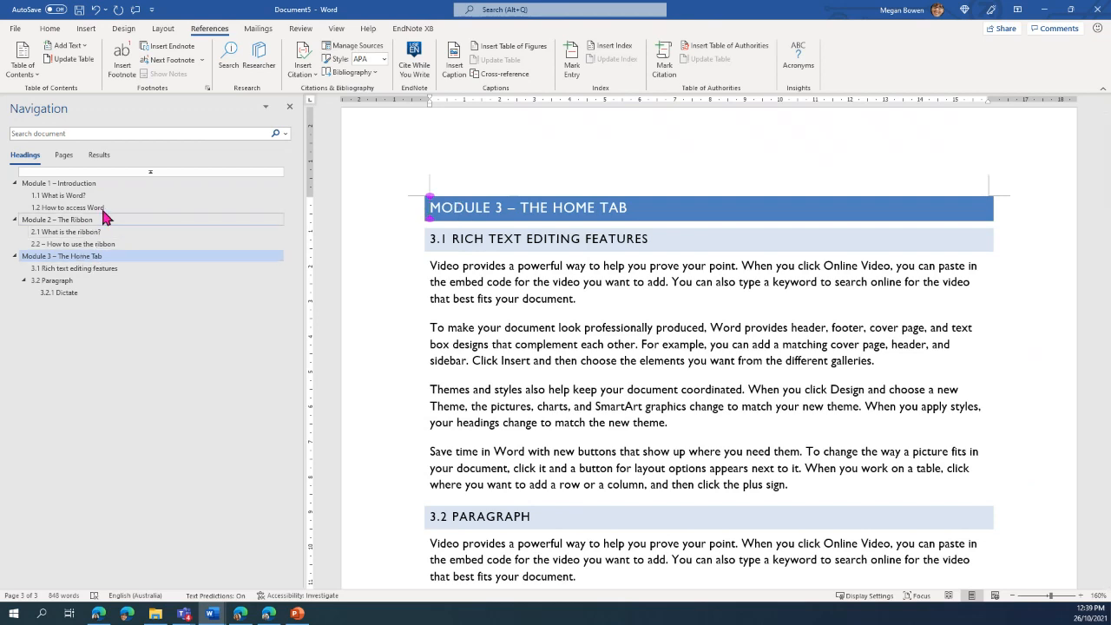
{"action": "left_click", "coordinate": [52, 29]}
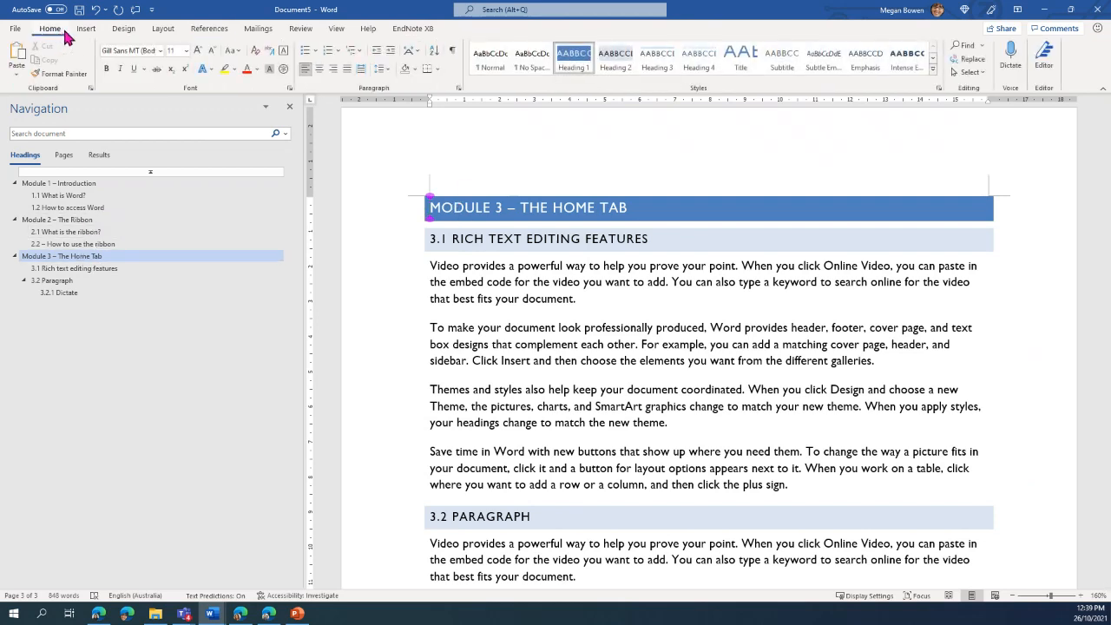
{"action": "left_click", "coordinate": [89, 30]}
{"action": "left_click", "coordinate": [41, 68]}
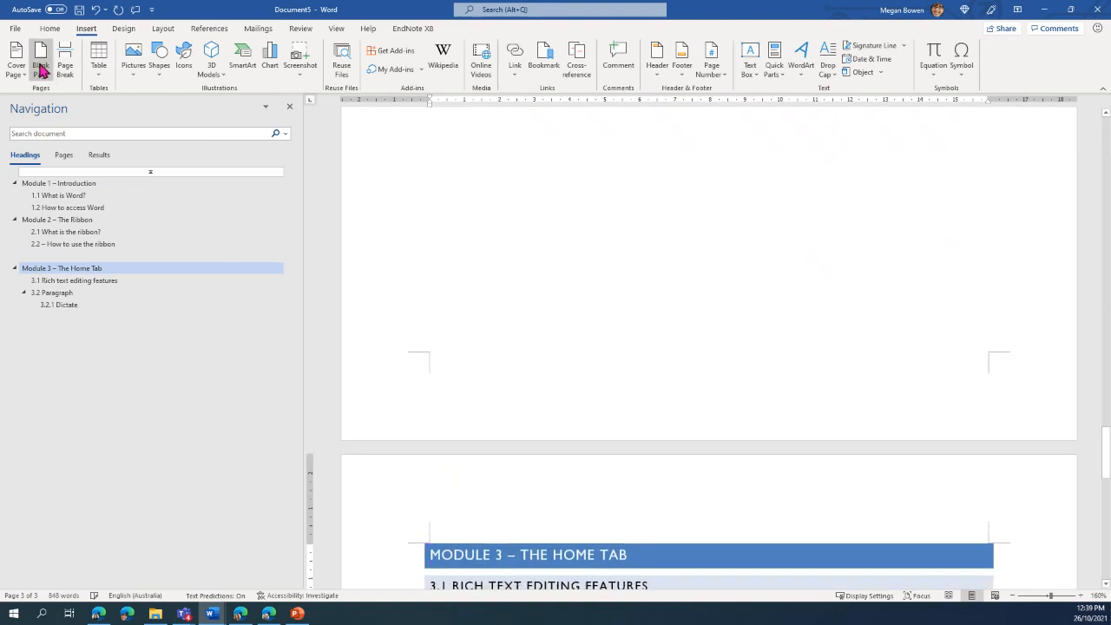
Remove the page break ahead of the first empty heading line between section 2.2 and Module 3.
{"action": "scroll", "coordinate": [692, 394], "scroll_direction": "down", "scroll_amount": 4}
{"action": "left_click", "coordinate": [642, 456]}
{"action": "scroll", "coordinate": [642, 434], "scroll_direction": "down", "scroll_amount": 2}
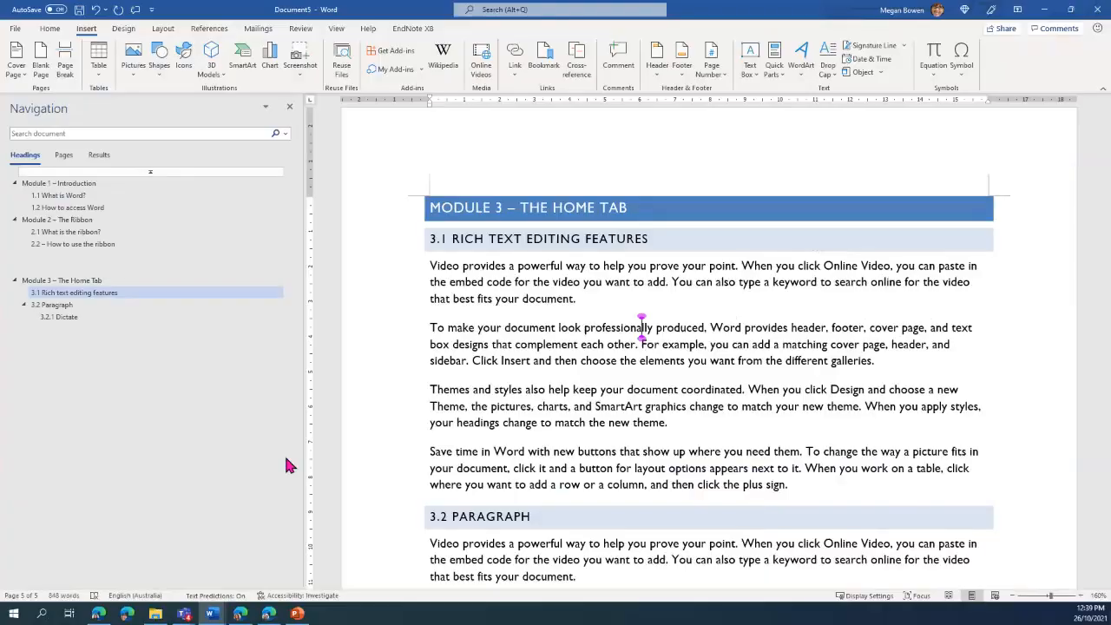
{"action": "left_click", "coordinate": [73, 258]}
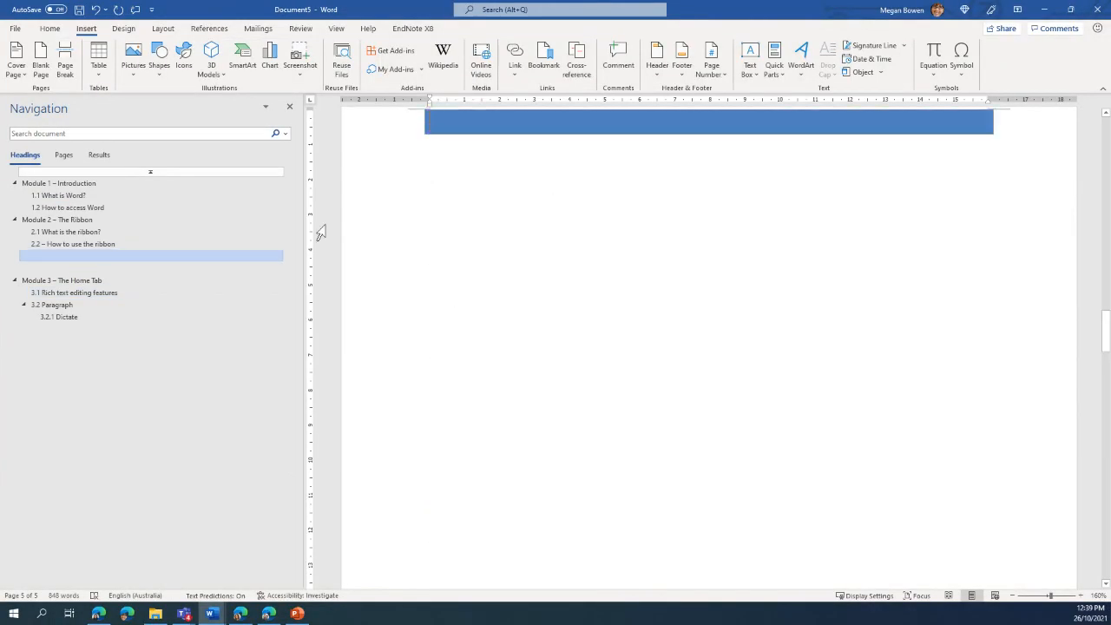
{"action": "scroll", "coordinate": [344, 227], "scroll_direction": "up", "scroll_amount": 2}
{"action": "key", "text": "BackSpace"}
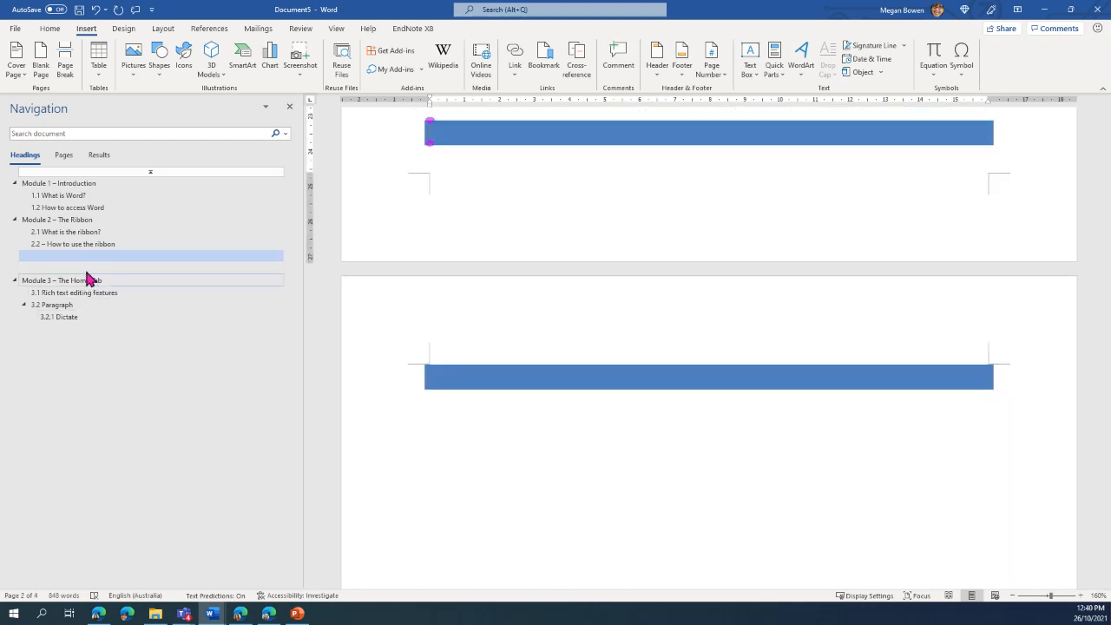
Update the table of contents with the page numbers only option.
{"action": "left_click", "coordinate": [62, 282]}
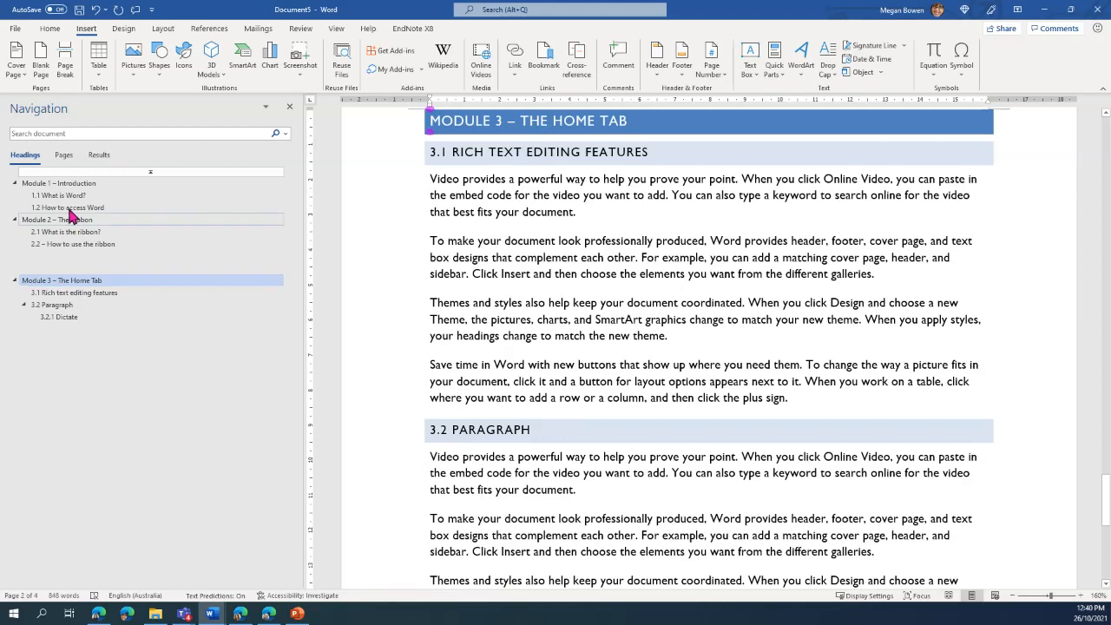
{"action": "left_click", "coordinate": [82, 183]}
{"action": "scroll", "coordinate": [442, 376], "scroll_direction": "up", "scroll_amount": 10}
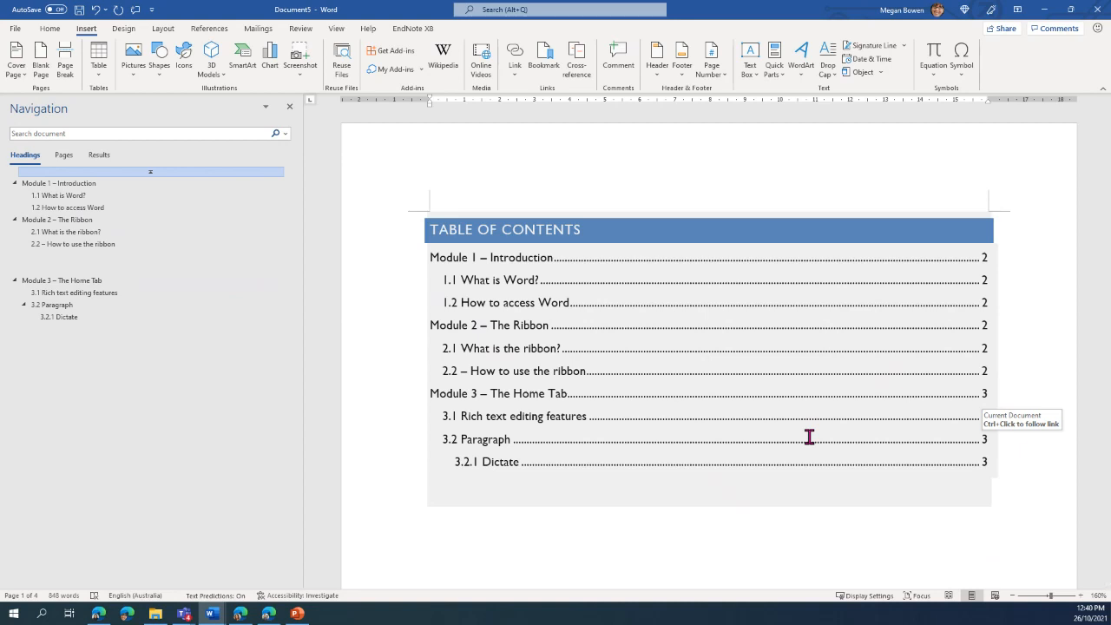
{"action": "left_click", "coordinate": [461, 227]}
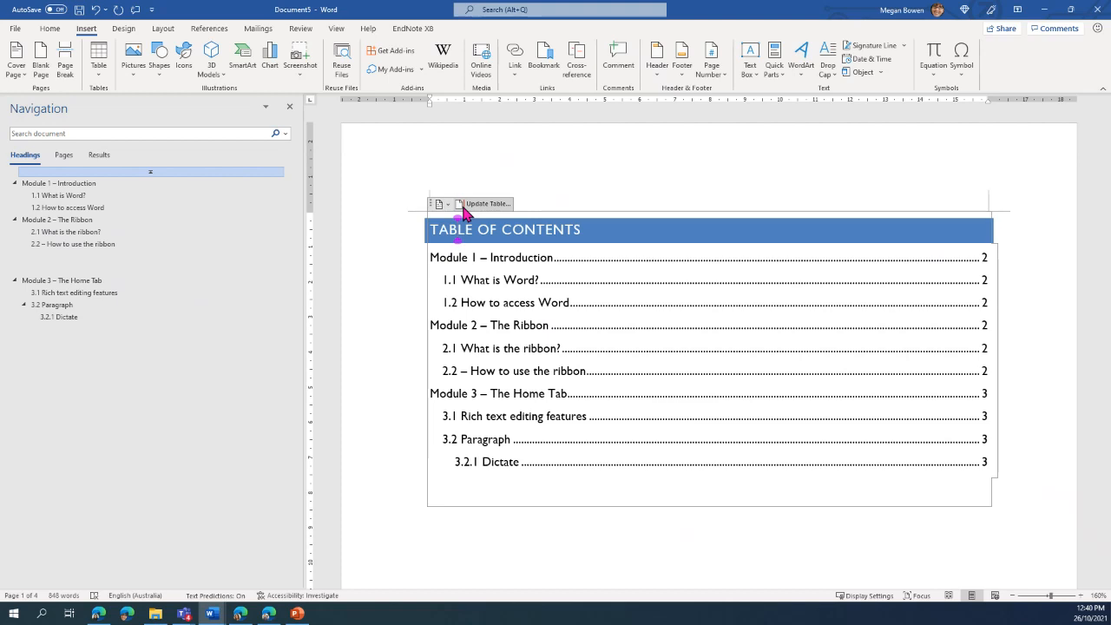
{"action": "left_click", "coordinate": [464, 206]}
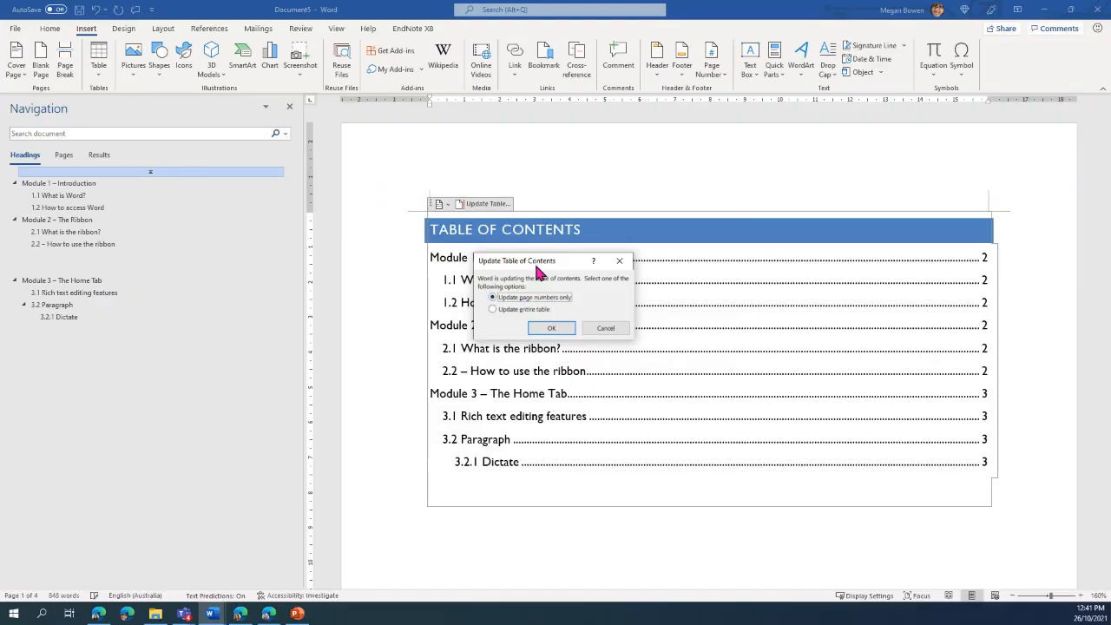
{"action": "left_click_drag", "start_coordinate": [617, 258], "coordinate": [677, 252]}
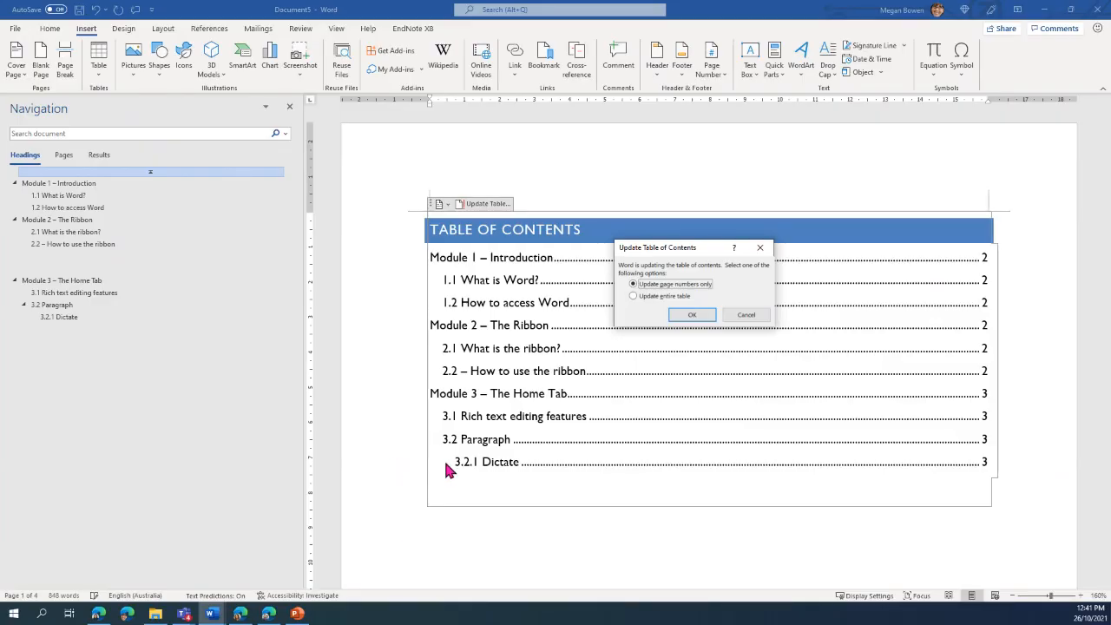
{"action": "left_click", "coordinate": [694, 317]}
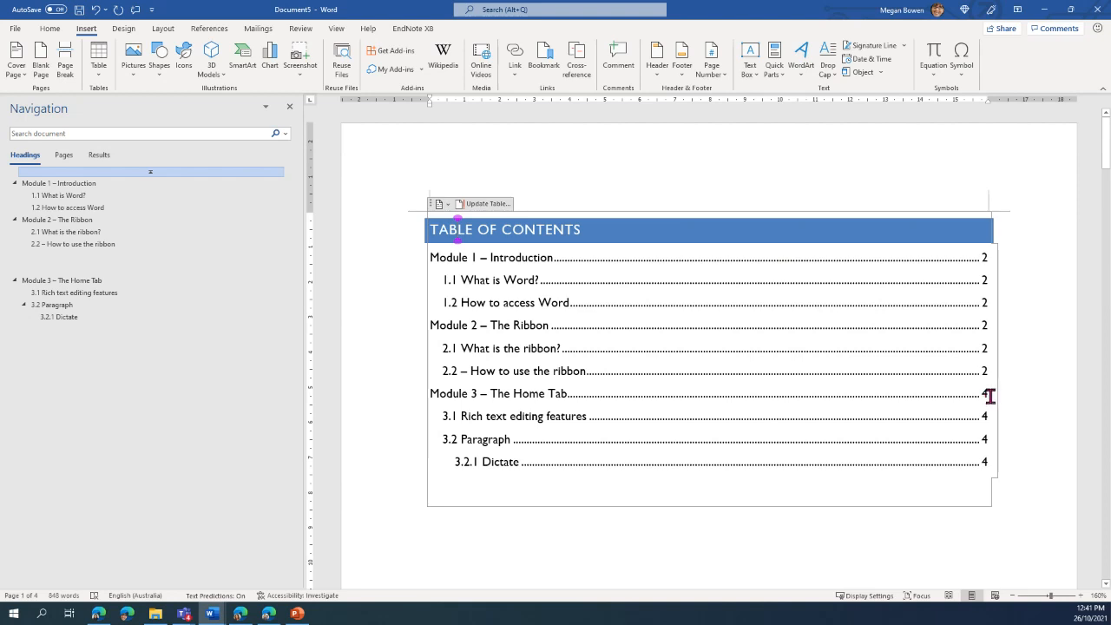
Delete the empty heading line directly before "Module 3 – The Home Tab".
{"action": "left_click", "coordinate": [1044, 420]}
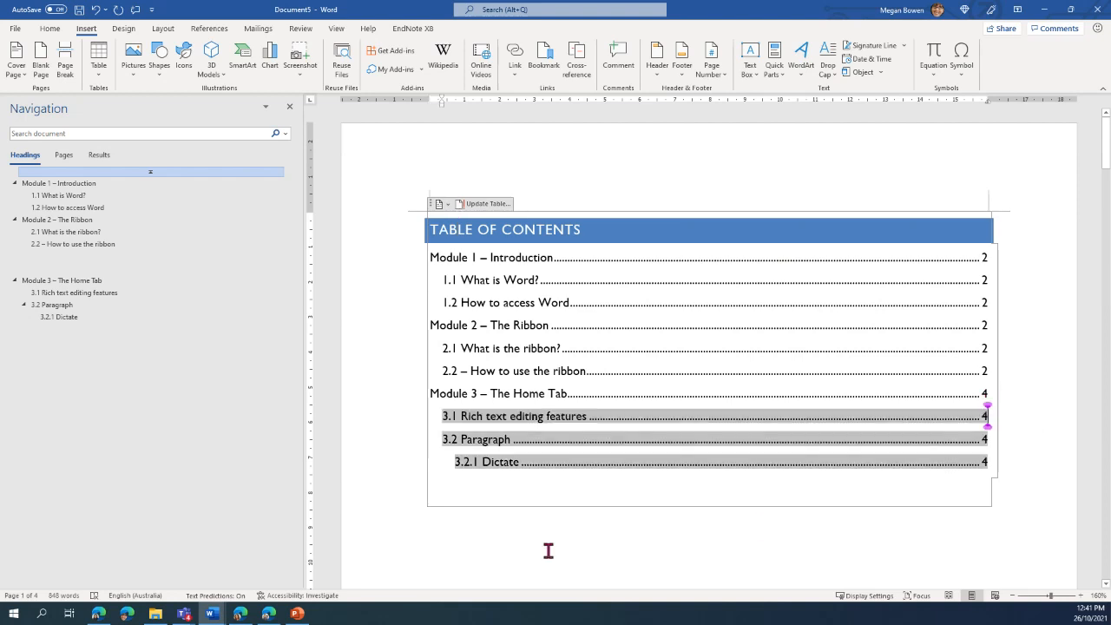
{"action": "left_click", "coordinate": [549, 550]}
{"action": "left_click", "coordinate": [512, 279]}
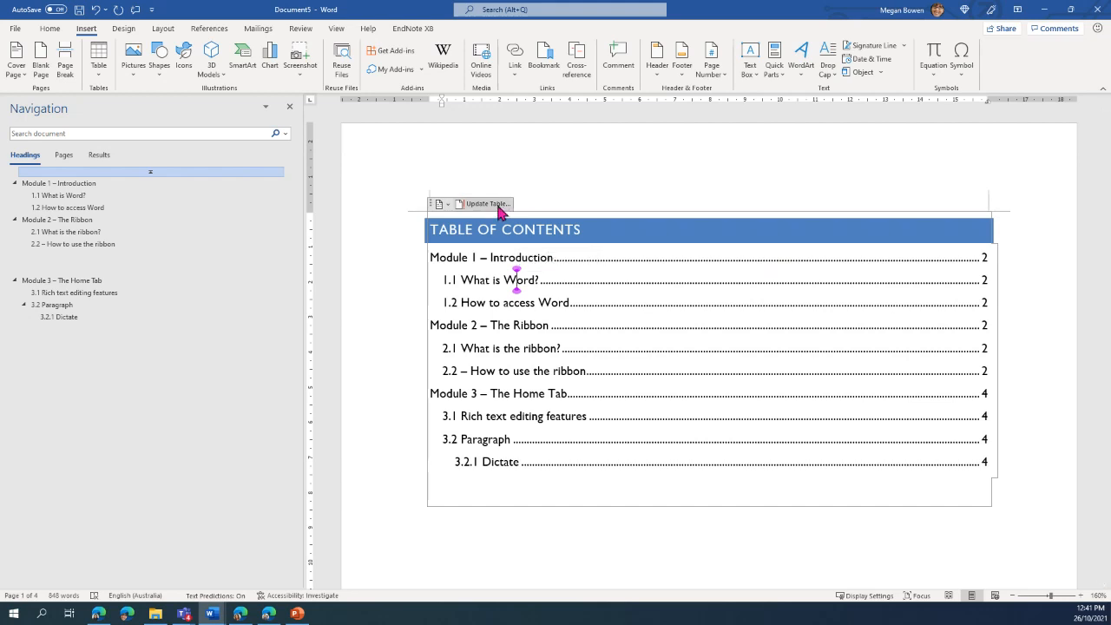
{"action": "left_click", "coordinate": [77, 282]}
{"action": "key", "text": "BackSpace"}
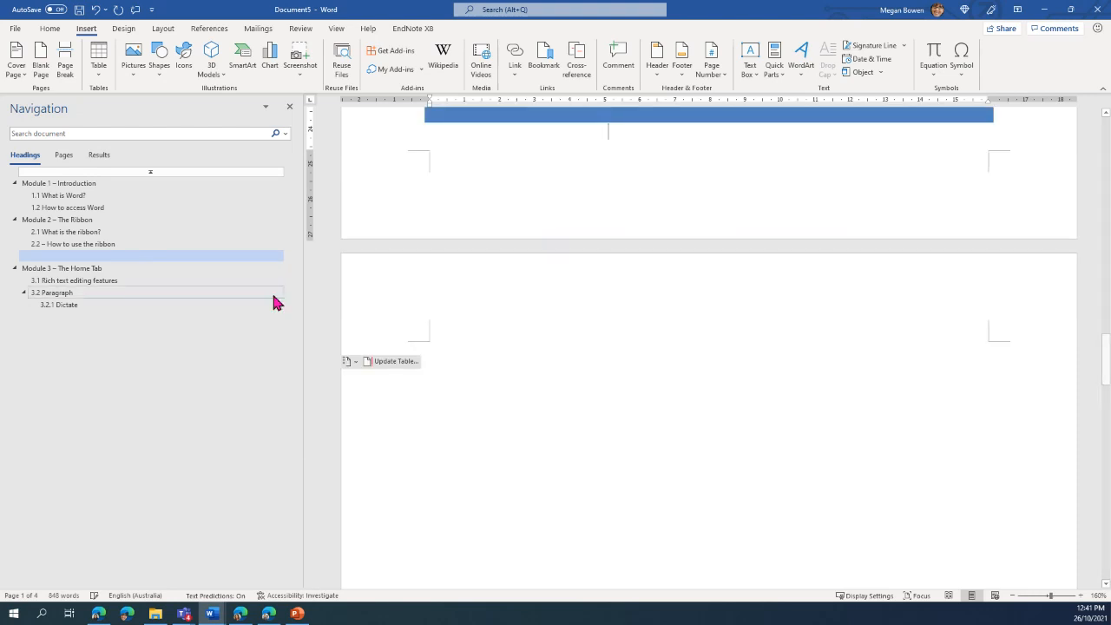
Apply the Normal style to the remaining empty heading line before Module 3 so it leaves the heading list.
{"action": "scroll", "coordinate": [440, 256], "scroll_direction": "up", "scroll_amount": 1}
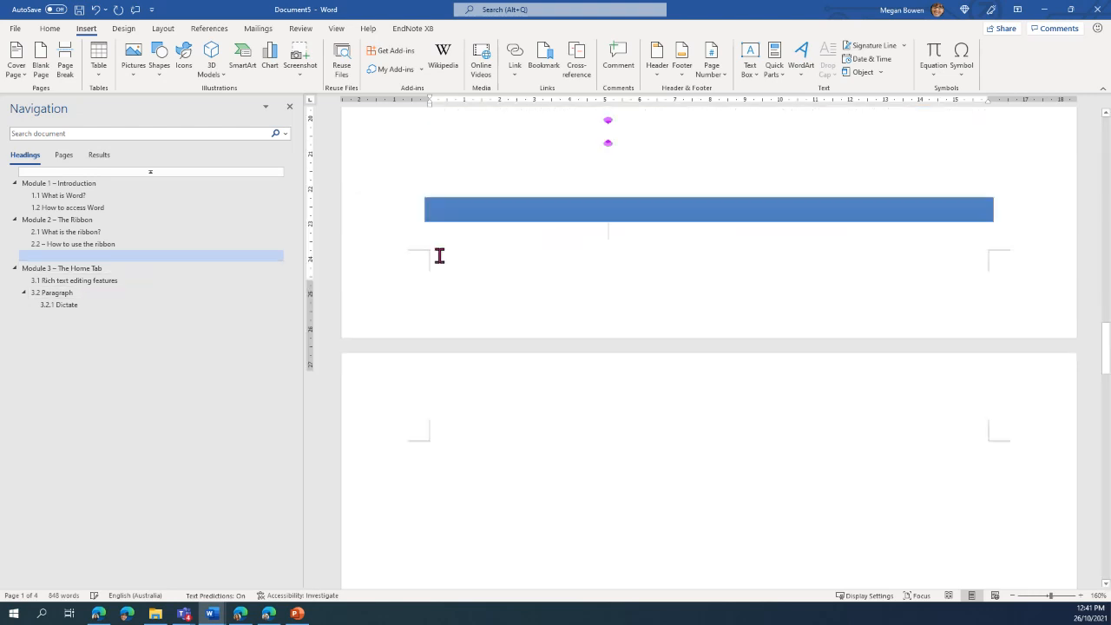
{"action": "right_click", "coordinate": [425, 205]}
{"action": "key", "text": "Escape"}
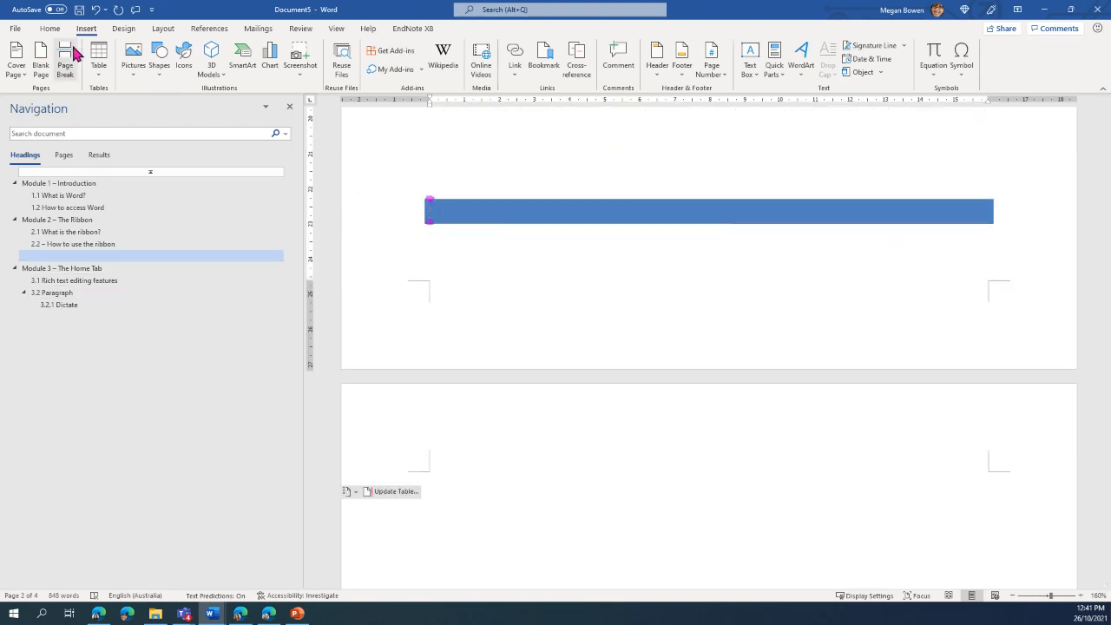
{"action": "left_click", "coordinate": [49, 28]}
{"action": "left_click", "coordinate": [498, 59]}
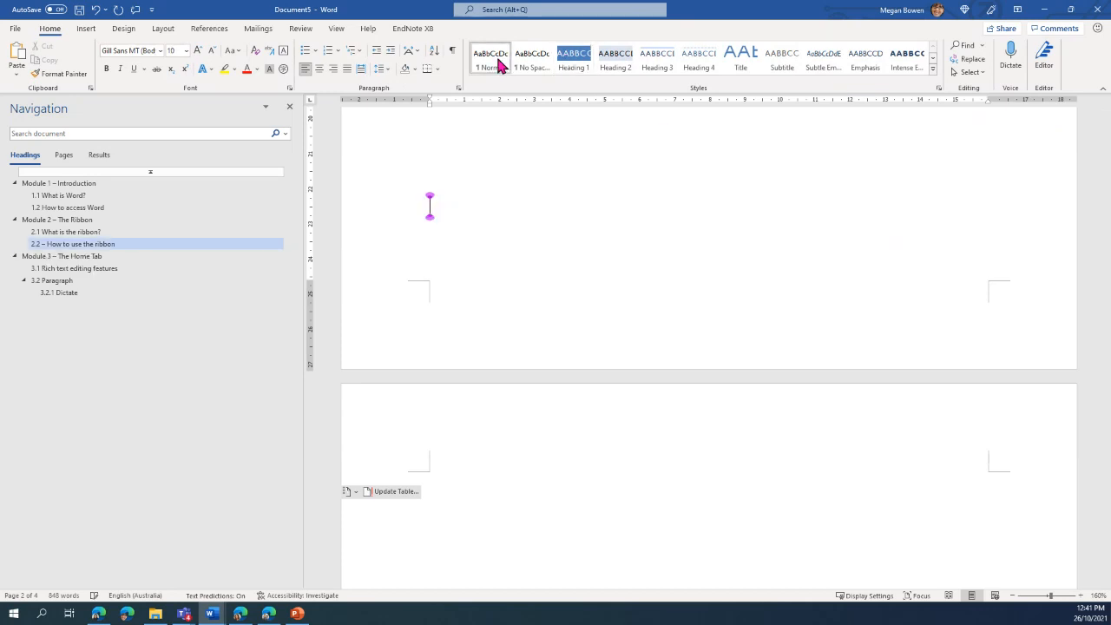
Undo the Normal style on the empty line before Module 3 and restore it.
{"action": "key", "text": "ctrl+z"}
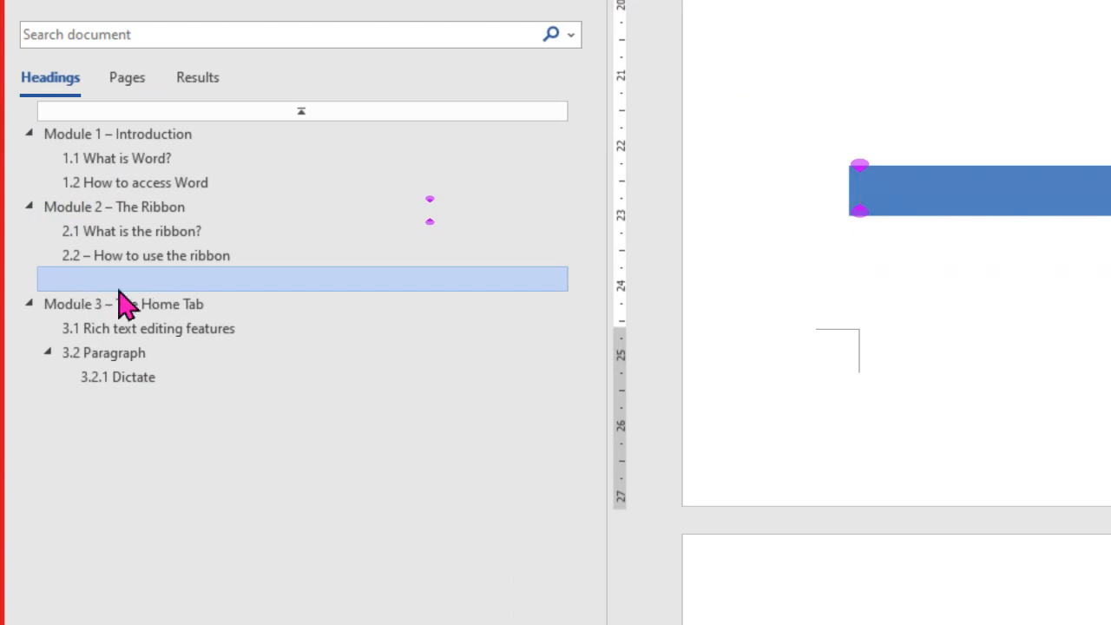
{"action": "left_click", "coordinate": [116, 255]}
{"action": "left_click", "coordinate": [122, 285]}
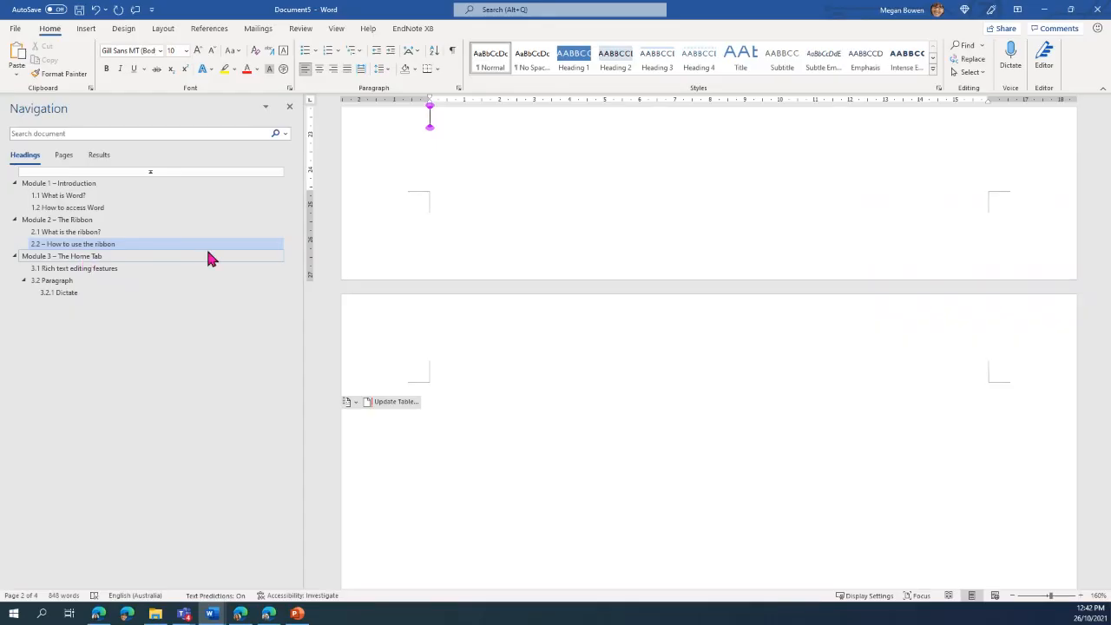
Apply the Yellow theme colours to the document.
{"action": "scroll", "coordinate": [937, 321], "scroll_direction": "down", "scroll_amount": 3}
{"action": "scroll", "coordinate": [937, 321], "scroll_direction": "up", "scroll_amount": 6}
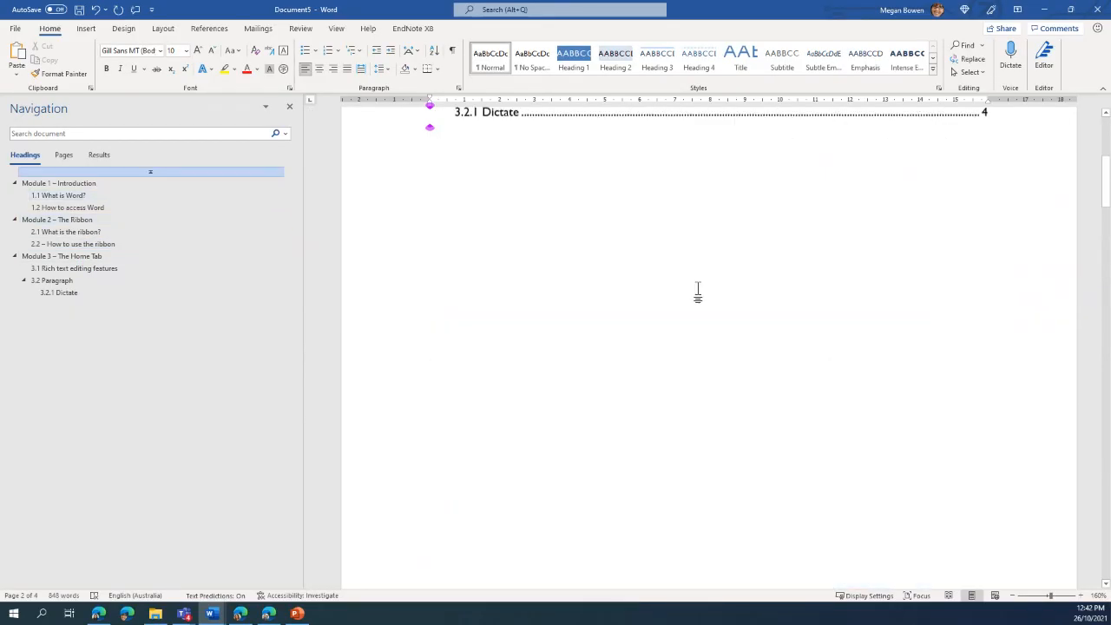
{"action": "scroll", "coordinate": [697, 291], "scroll_direction": "up", "scroll_amount": 3}
{"action": "left_click", "coordinate": [123, 29]}
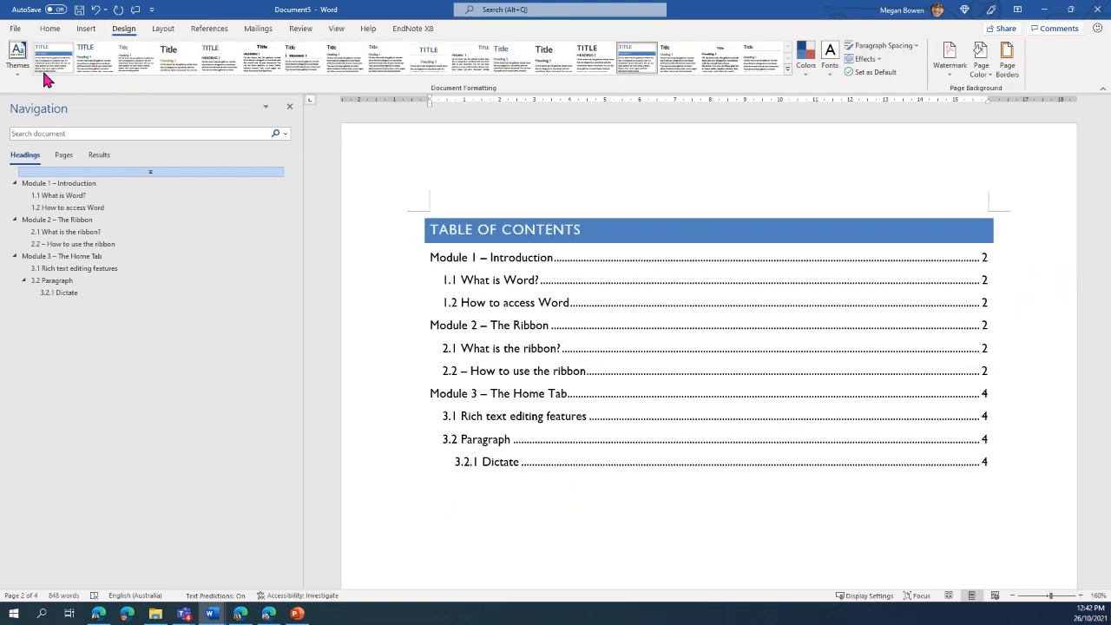
{"action": "left_click", "coordinate": [807, 66]}
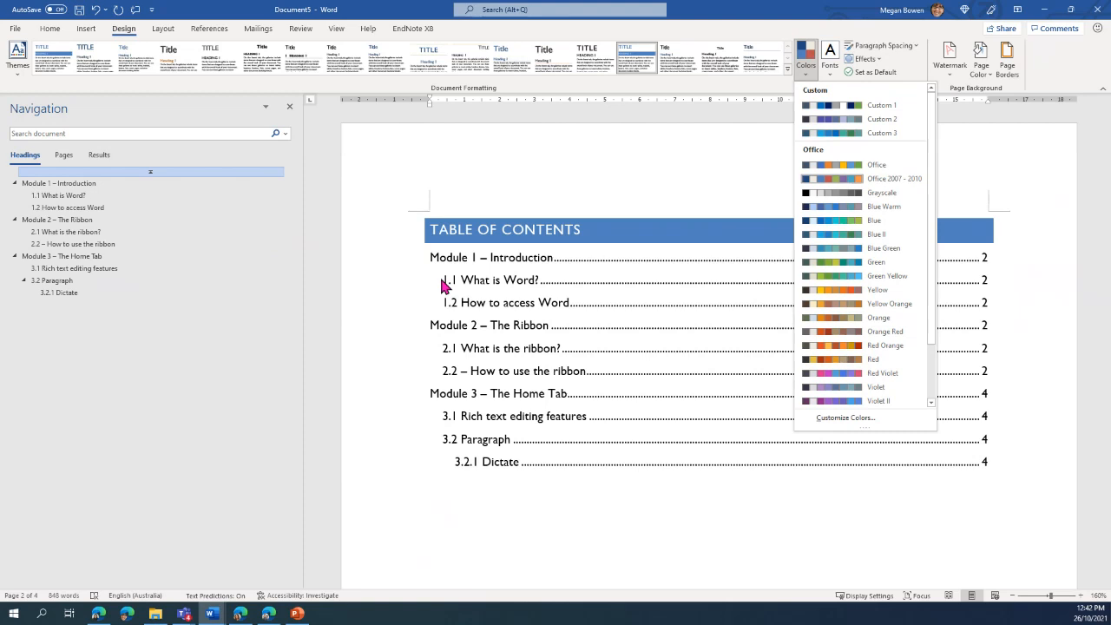
{"action": "left_click", "coordinate": [821, 291]}
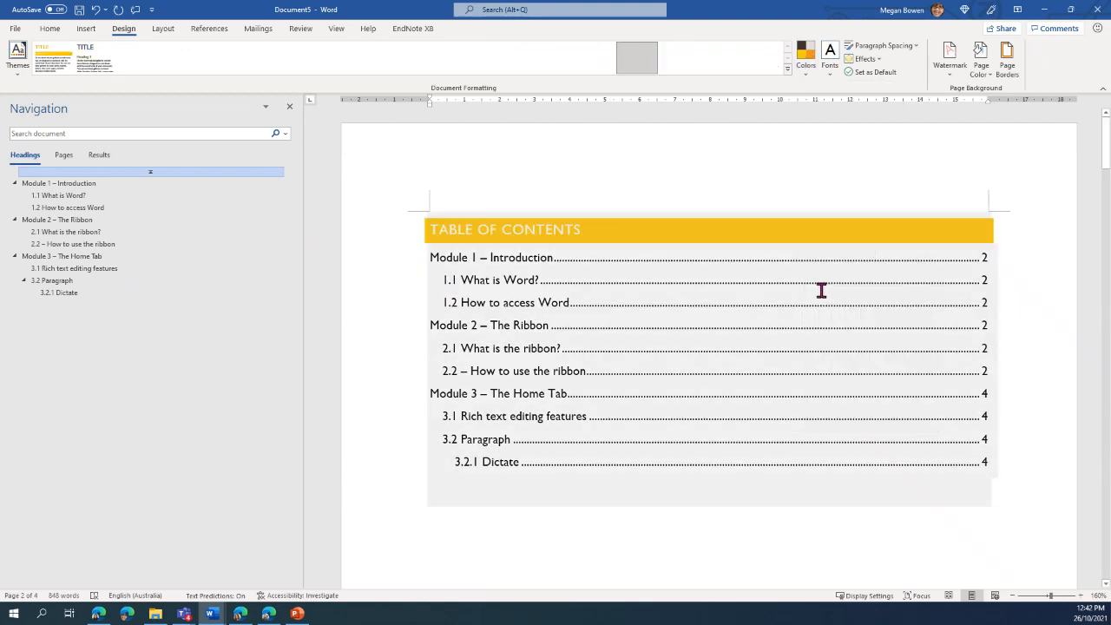
Set the document's theme colours to Office 2007 - 2010.
{"action": "left_click", "coordinate": [804, 65]}
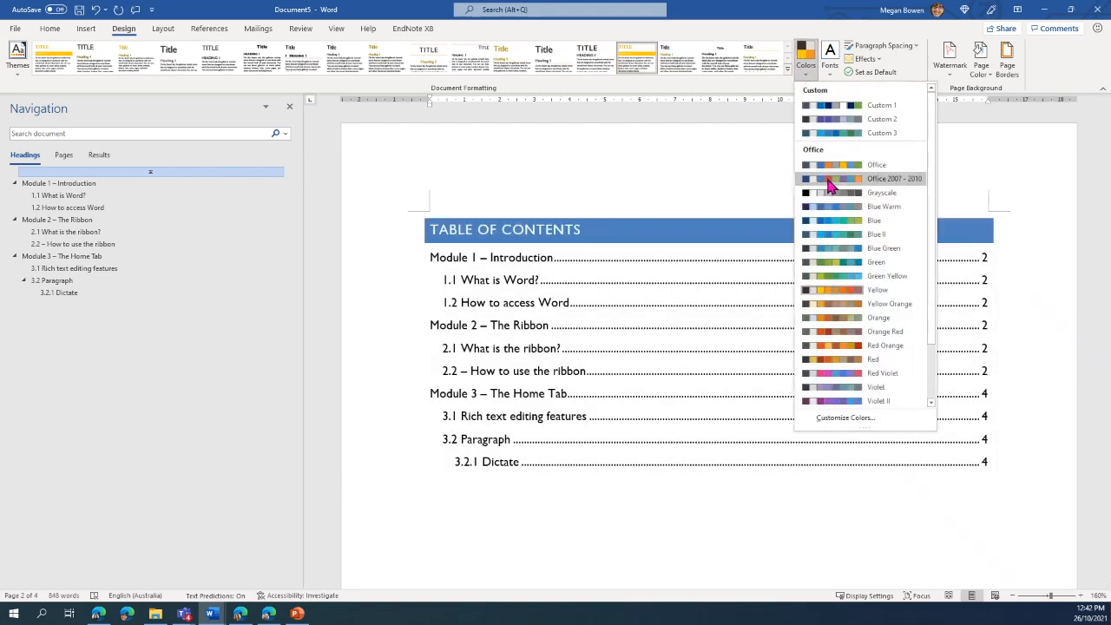
{"action": "left_click", "coordinate": [829, 182]}
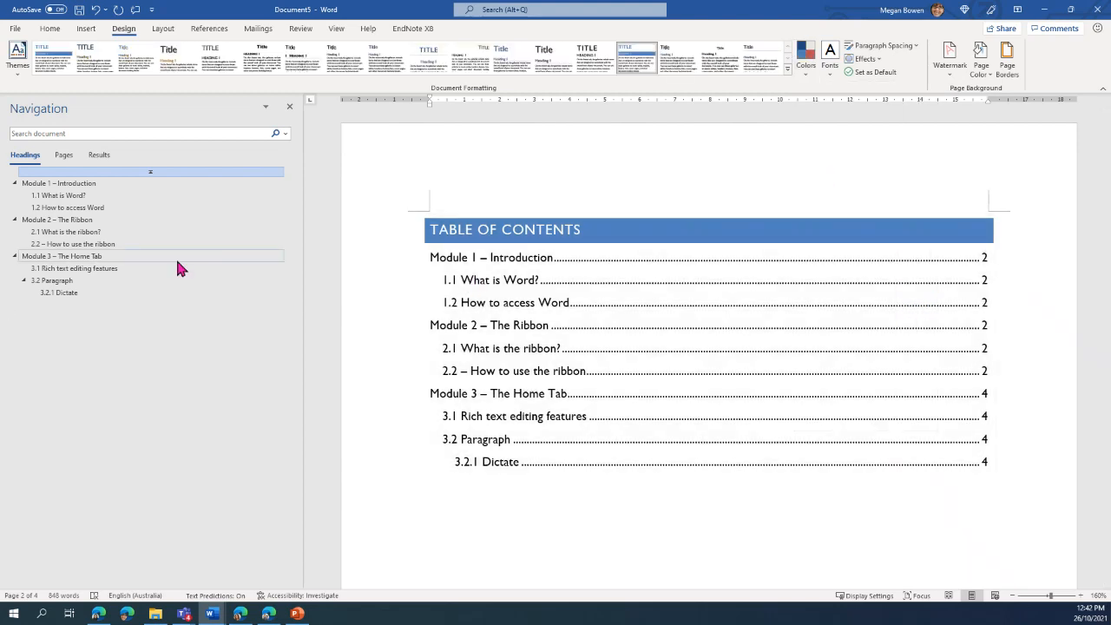
Open the header on the table of contents page and return to the body below the table.
{"action": "left_click", "coordinate": [50, 29]}
{"action": "left_click", "coordinate": [552, 310]}
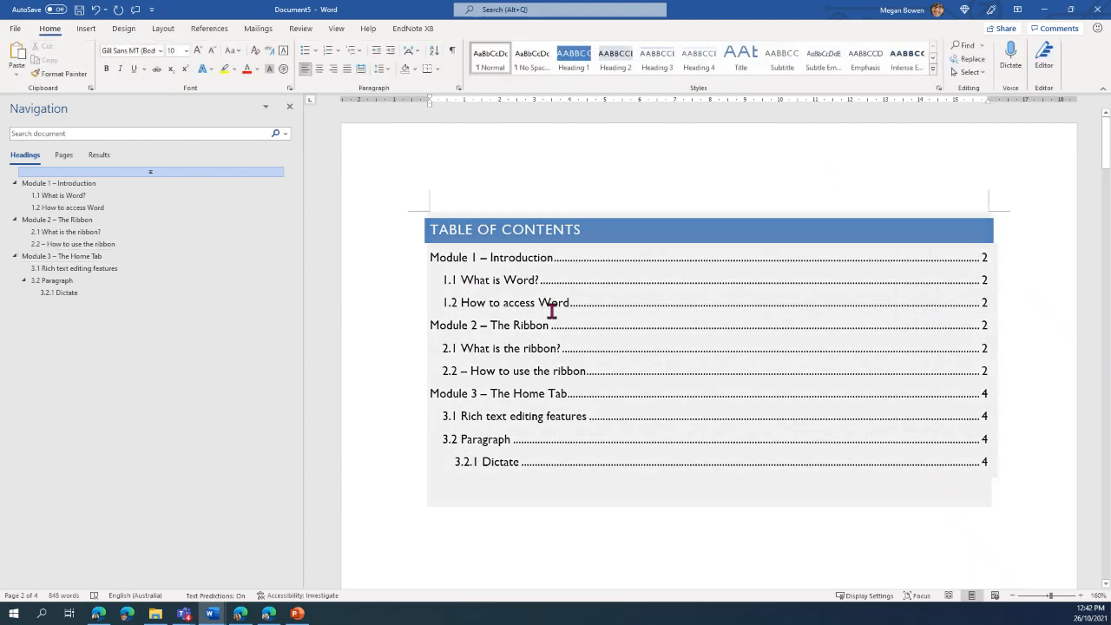
{"action": "left_click", "coordinate": [430, 229]}
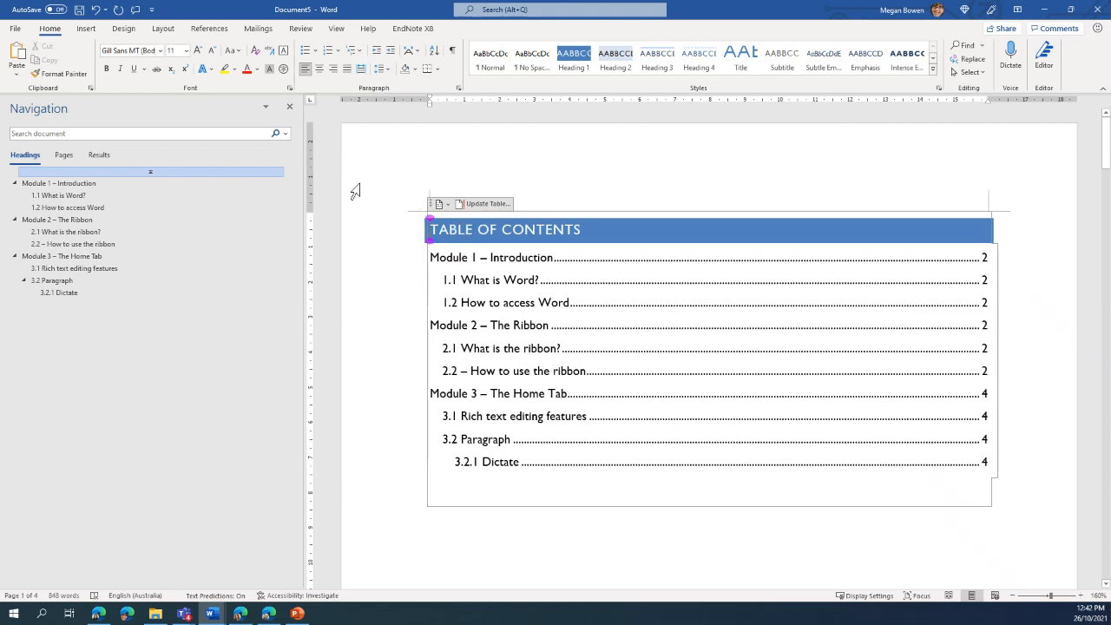
{"action": "double_click", "coordinate": [565, 159]}
{"action": "double_click", "coordinate": [734, 434]}
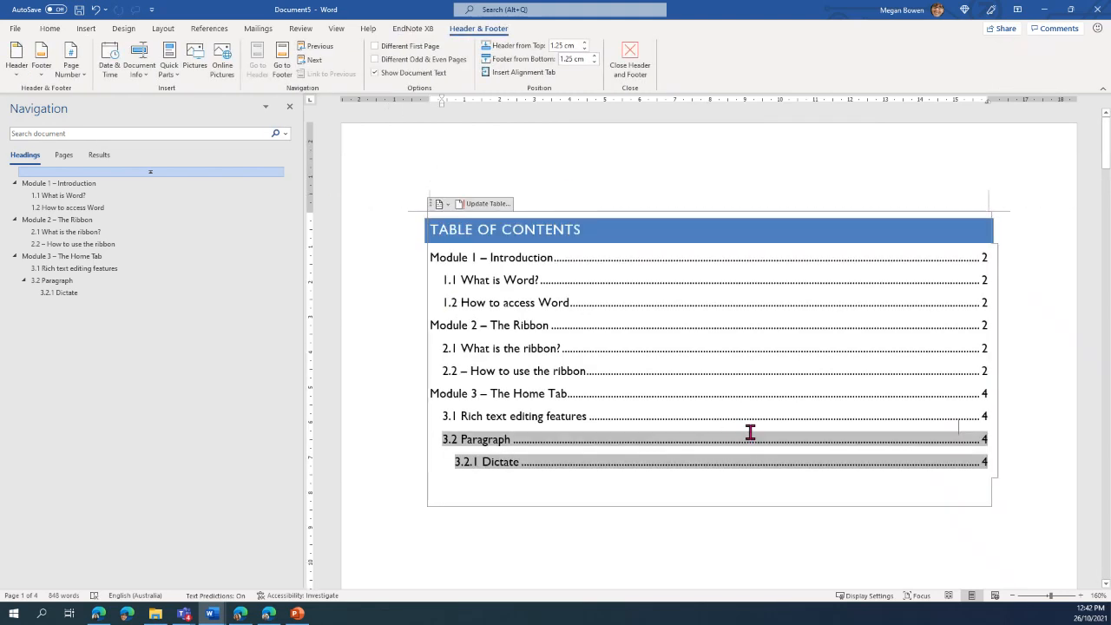
{"action": "left_click", "coordinate": [523, 546]}
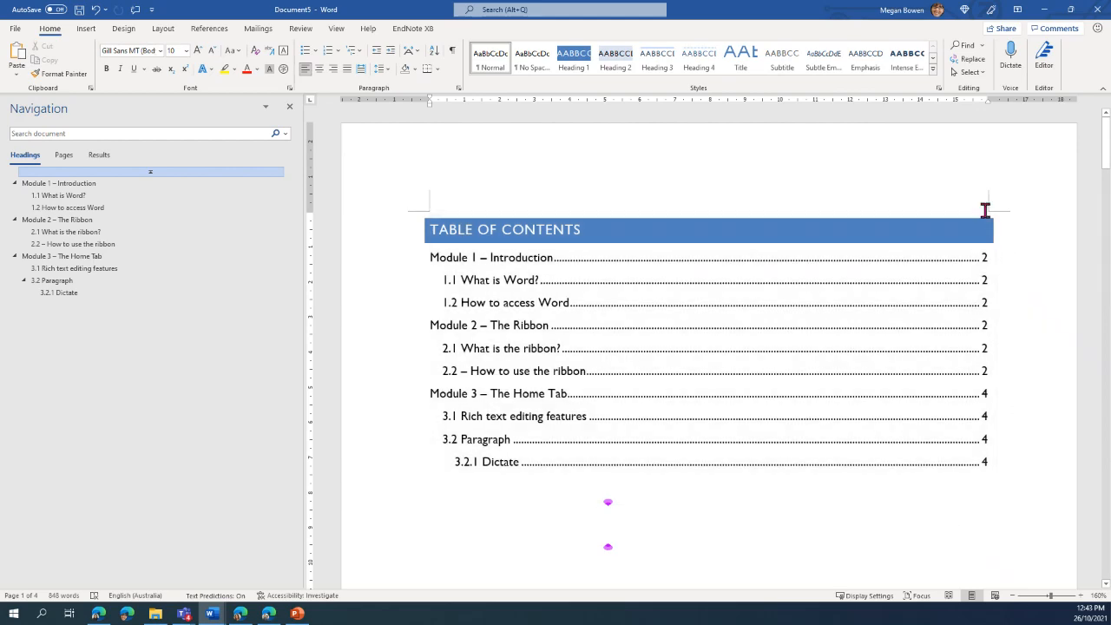
Insert page numbers at the top of the pages in the Plain Number 3 style and return to the body text.
{"action": "scroll", "coordinate": [893, 327], "scroll_direction": "down", "scroll_amount": 10}
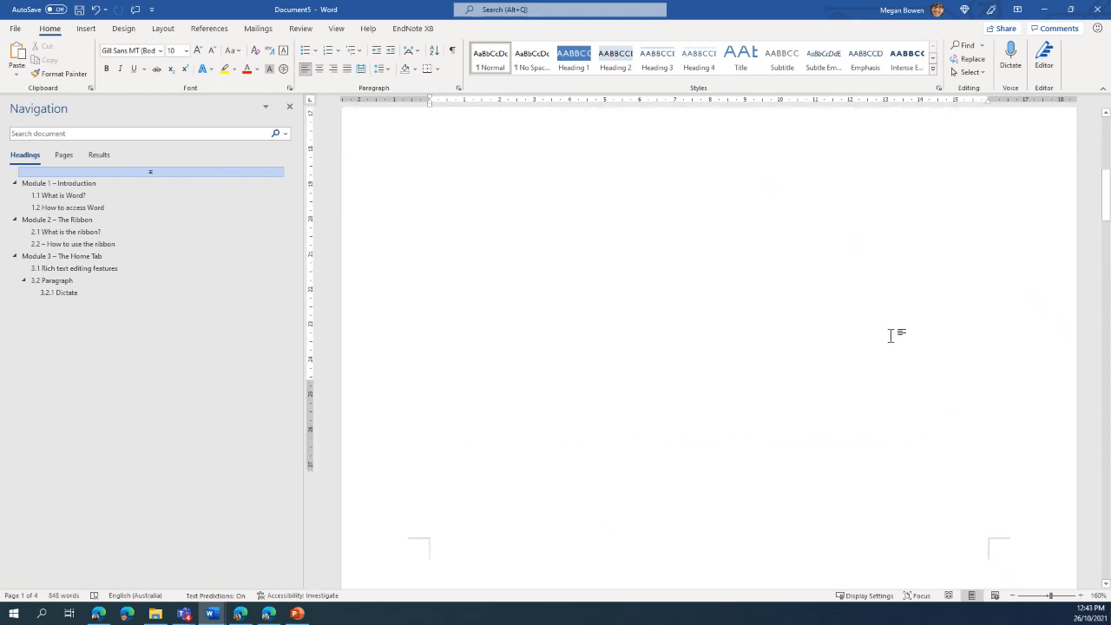
{"action": "scroll", "coordinate": [902, 338], "scroll_direction": "down", "scroll_amount": 5}
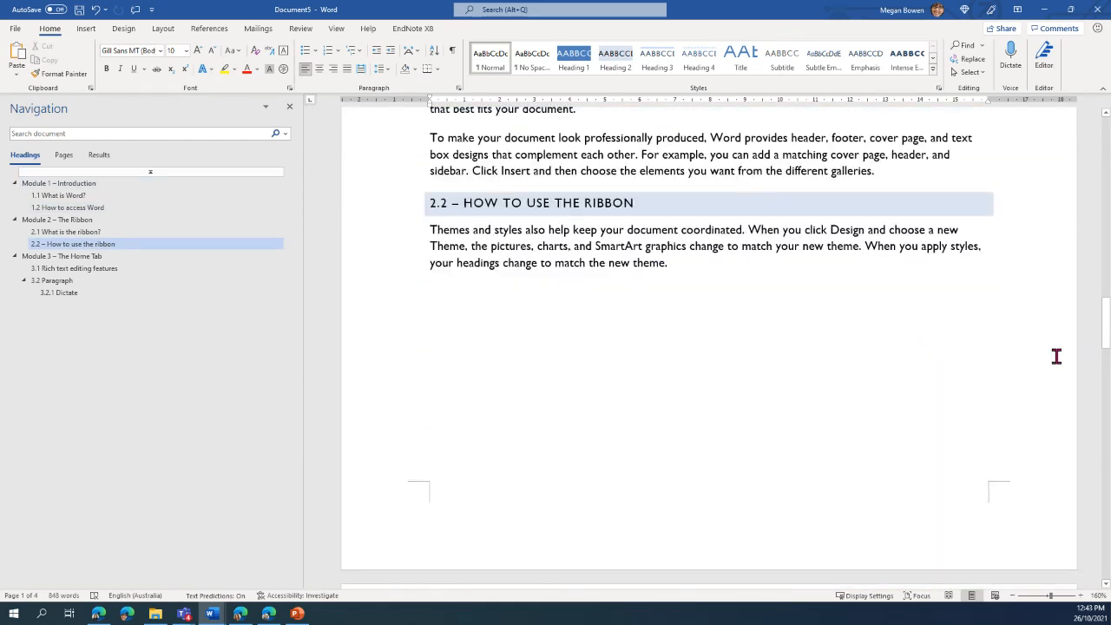
{"action": "left_click_drag", "start_coordinate": [1106, 337], "coordinate": [1092, 121]}
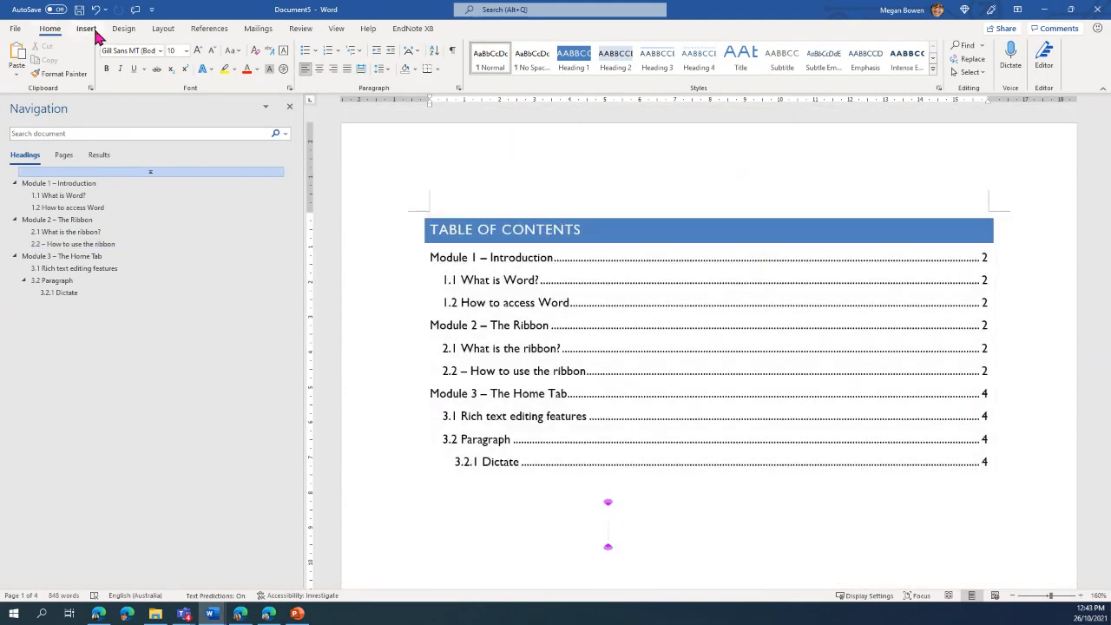
{"action": "left_click", "coordinate": [91, 31]}
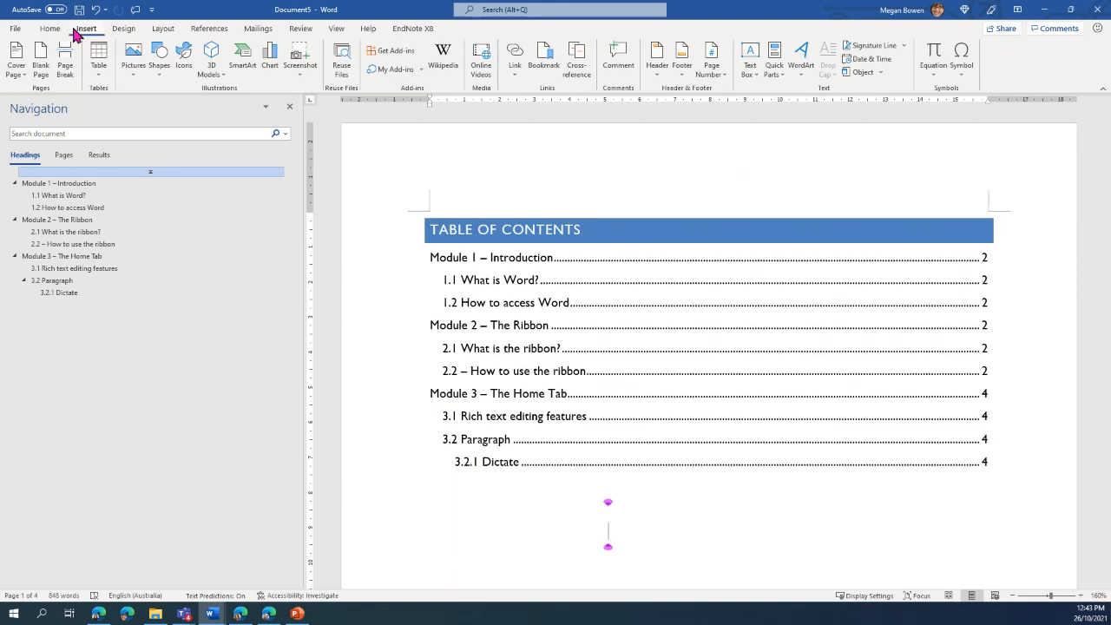
{"action": "left_click", "coordinate": [712, 73]}
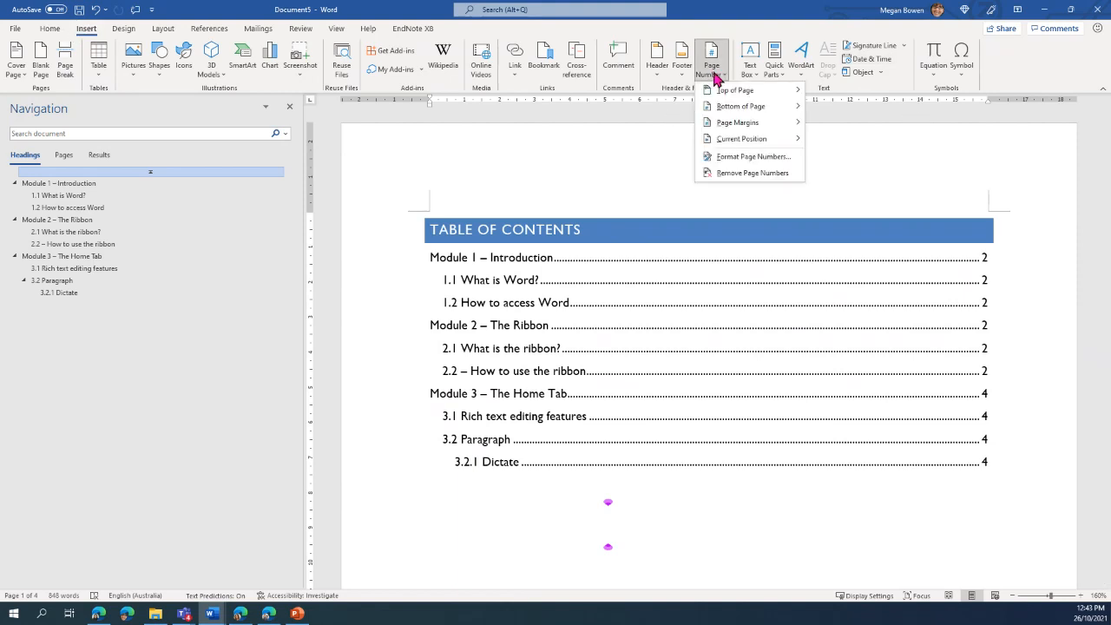
{"action": "mouse_move", "coordinate": [733, 90]}
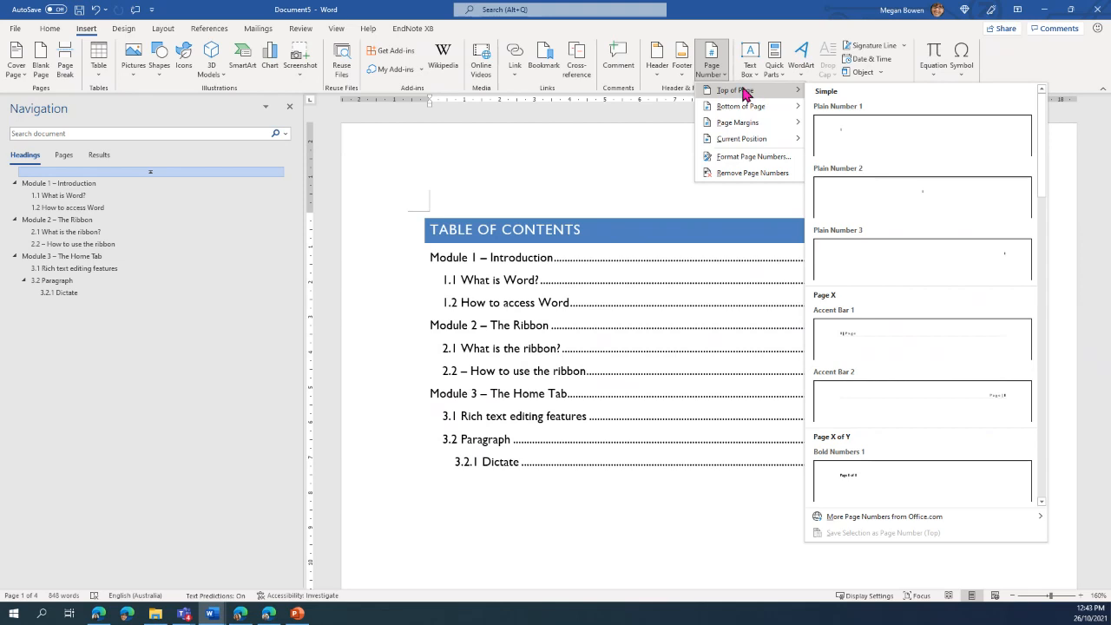
{"action": "left_click", "coordinate": [928, 268]}
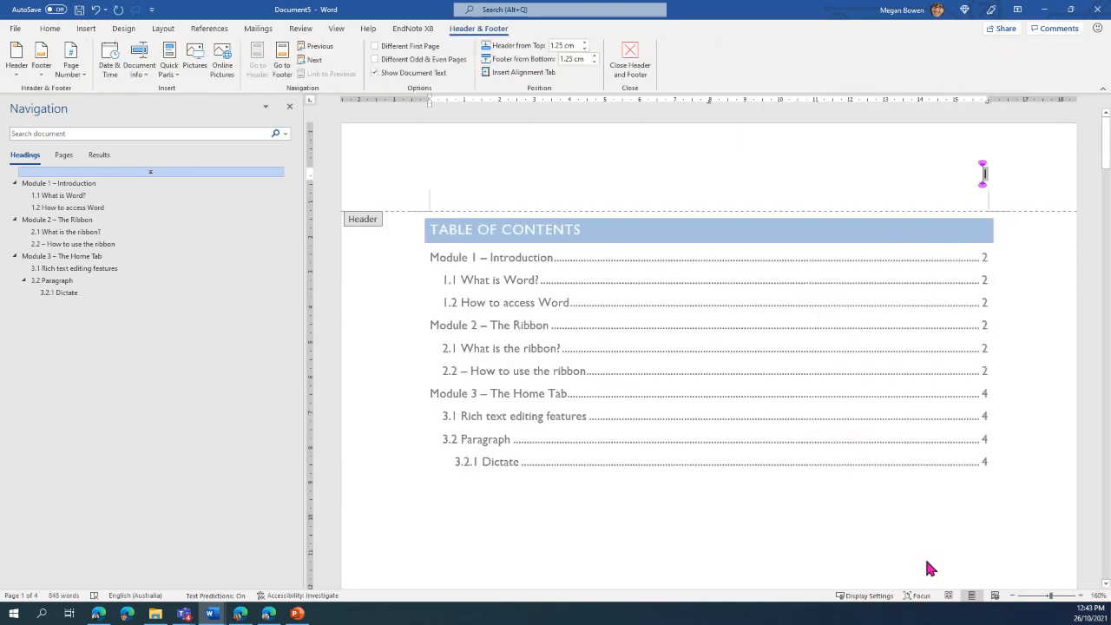
{"action": "scroll", "coordinate": [800, 426], "scroll_direction": "down", "scroll_amount": 3}
{"action": "double_click", "coordinate": [800, 426]}
{"action": "scroll", "coordinate": [811, 427], "scroll_direction": "down", "scroll_amount": 8}
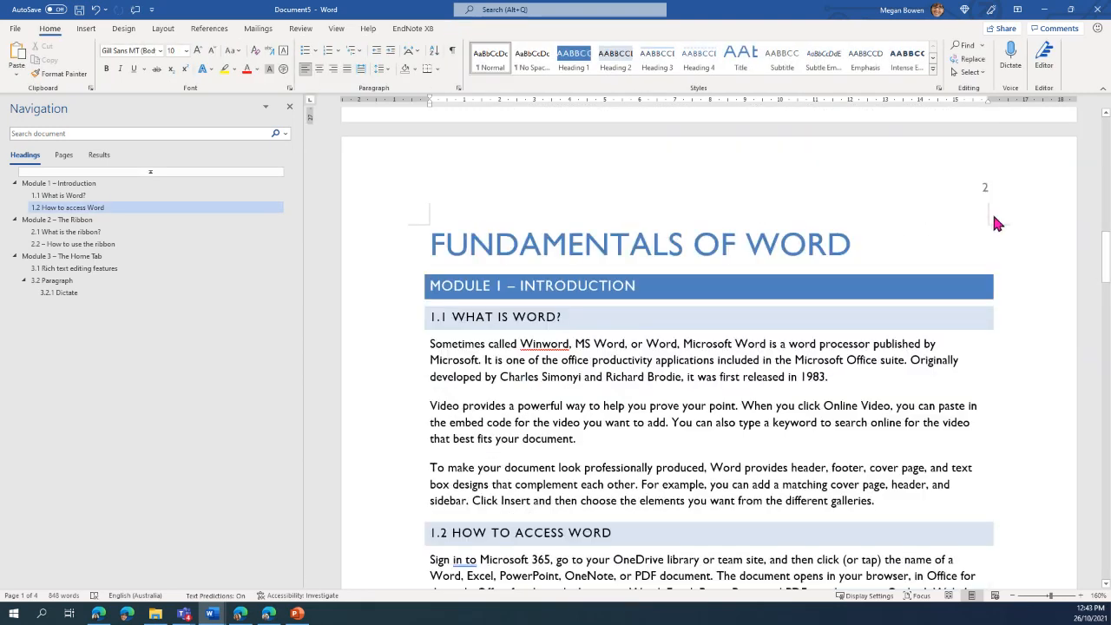
{"action": "scroll", "coordinate": [937, 312], "scroll_direction": "up", "scroll_amount": 8}
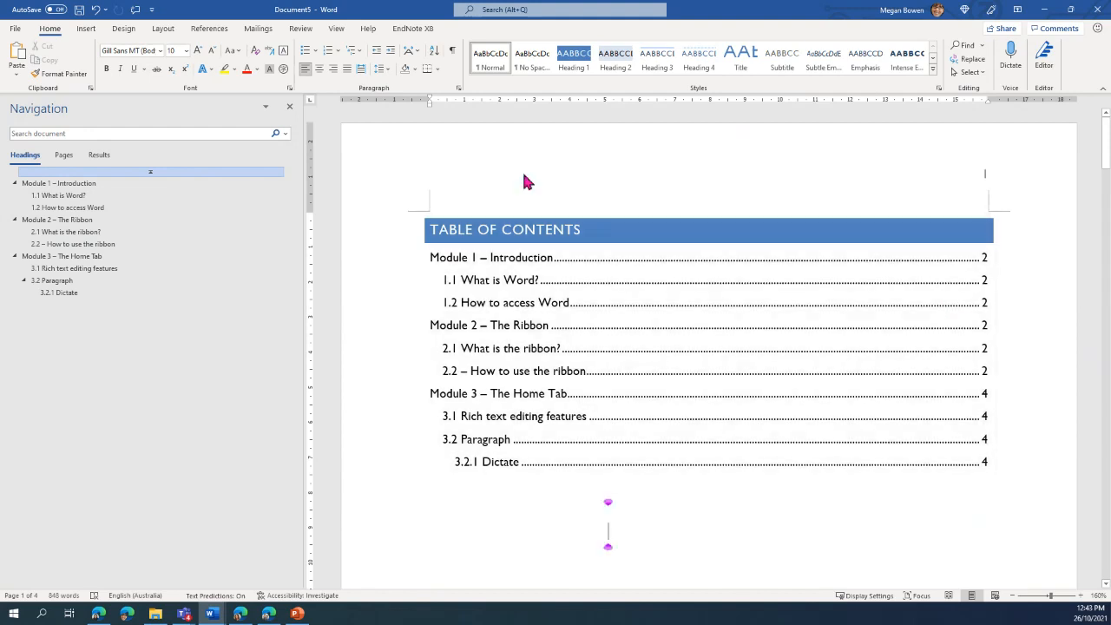
Insert the built-in Austin cover page at the start of the document and look over its placeholders.
{"action": "left_click", "coordinate": [417, 528]}
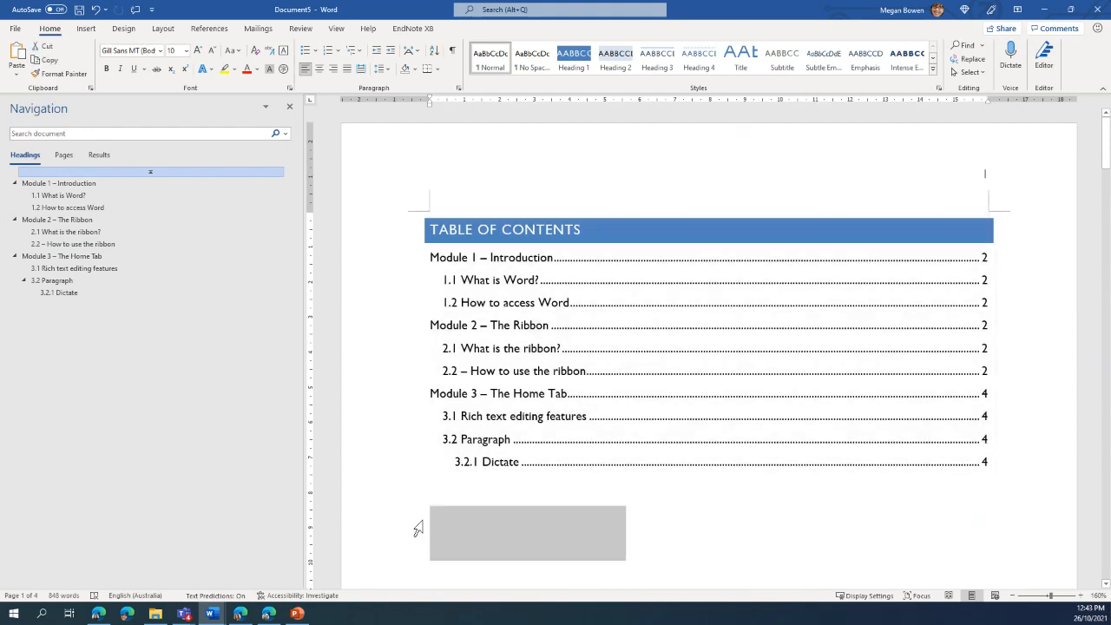
{"action": "left_click", "coordinate": [86, 30]}
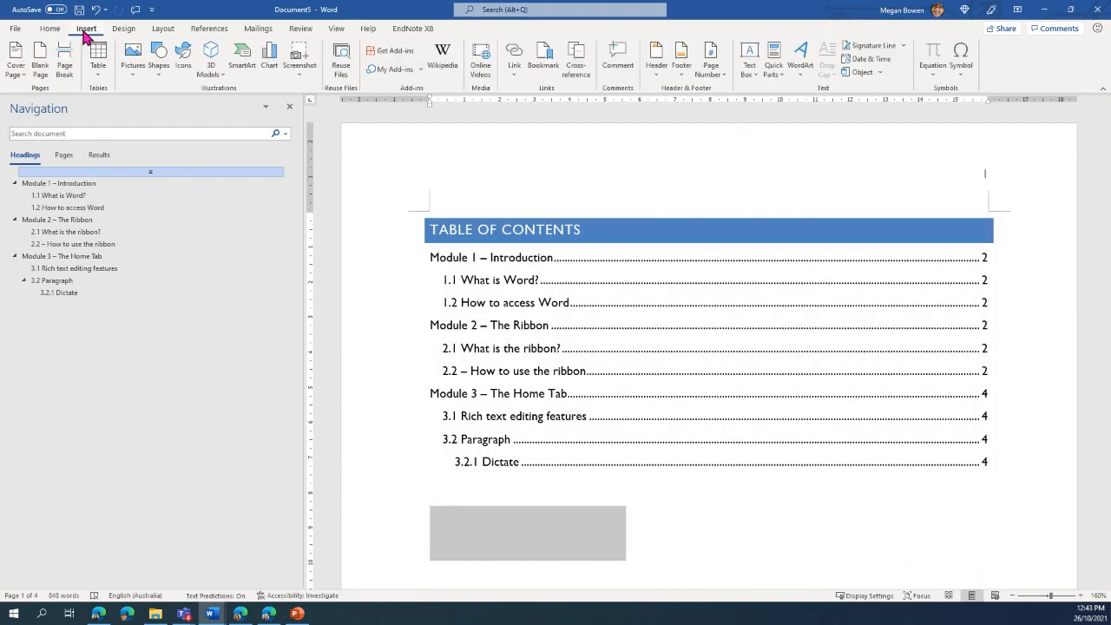
{"action": "left_click", "coordinate": [13, 76]}
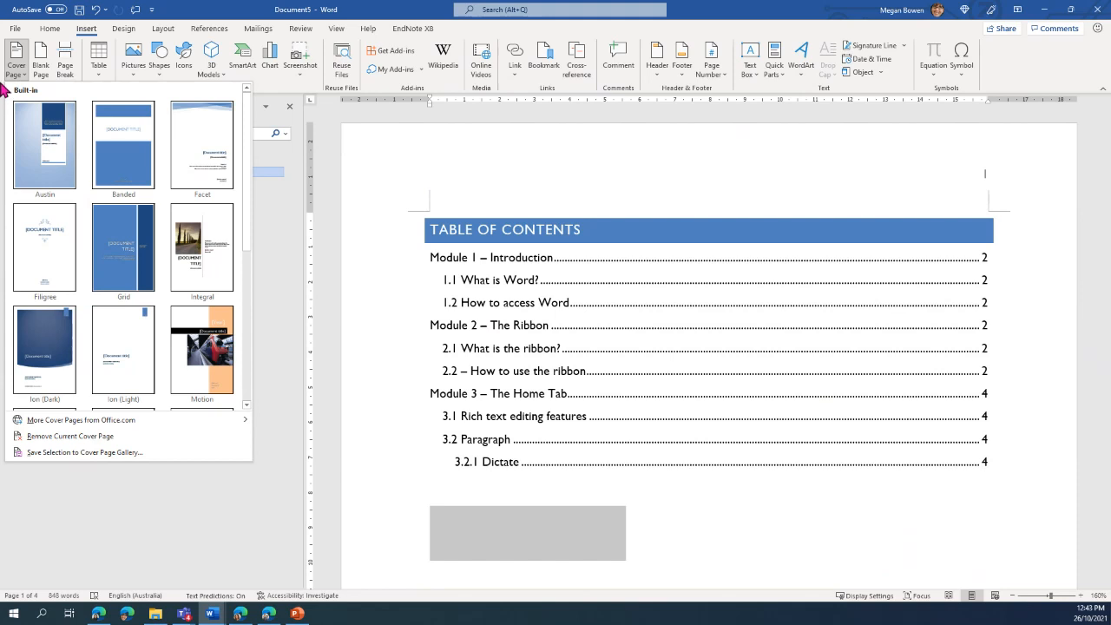
{"action": "left_click", "coordinate": [41, 146]}
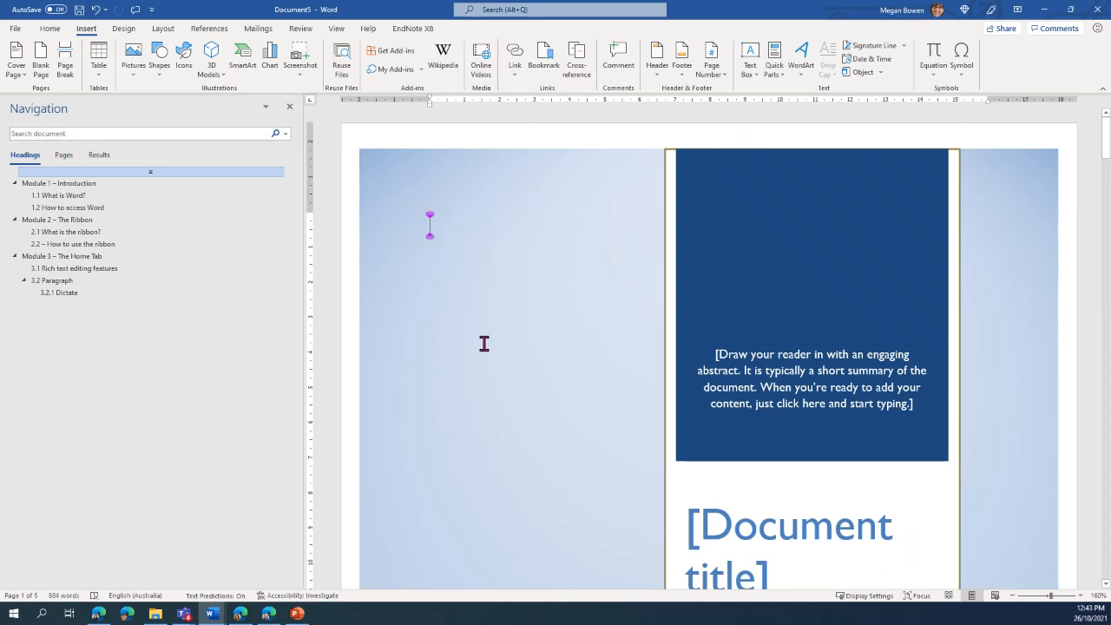
{"action": "scroll", "coordinate": [483, 344], "scroll_direction": "down", "scroll_amount": 3}
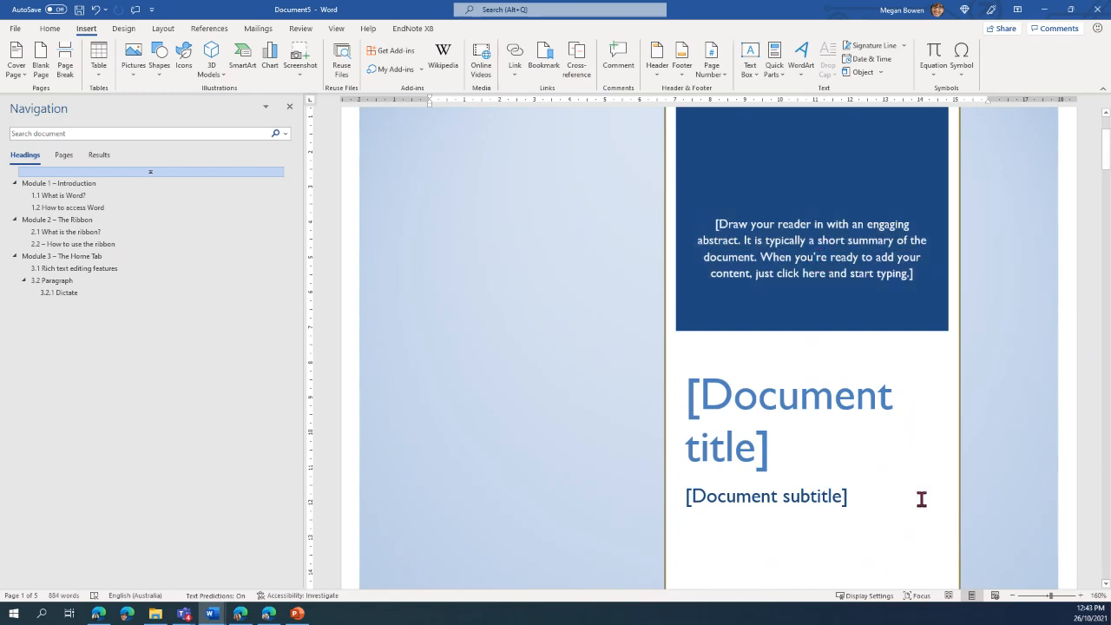
{"action": "scroll", "coordinate": [714, 404], "scroll_direction": "down", "scroll_amount": 6}
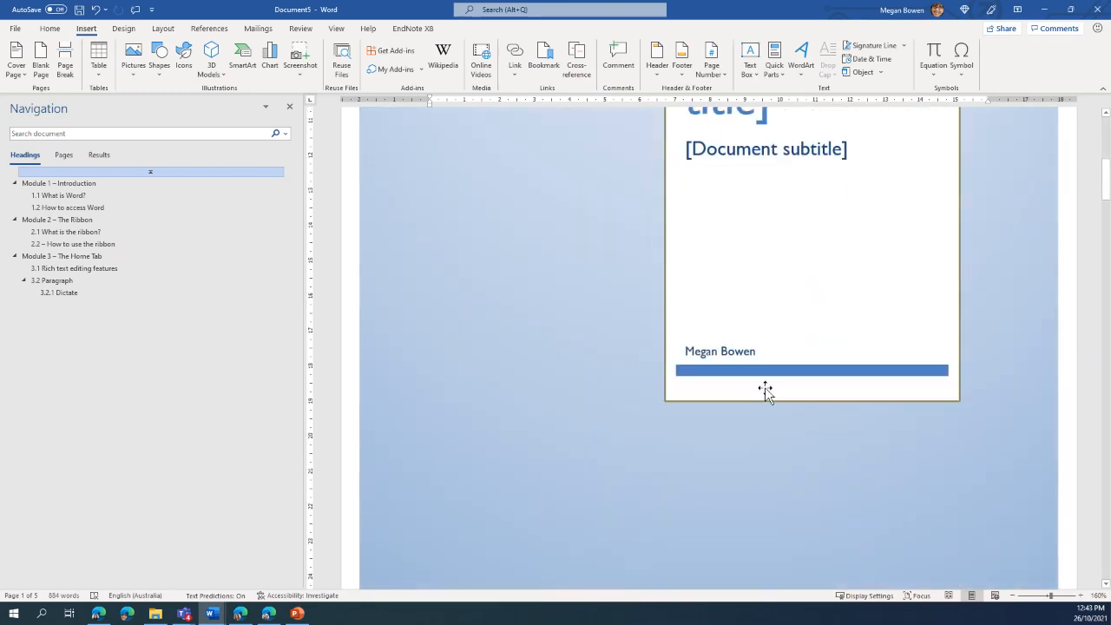
{"action": "scroll", "coordinate": [714, 335], "scroll_direction": "up", "scroll_amount": 5}
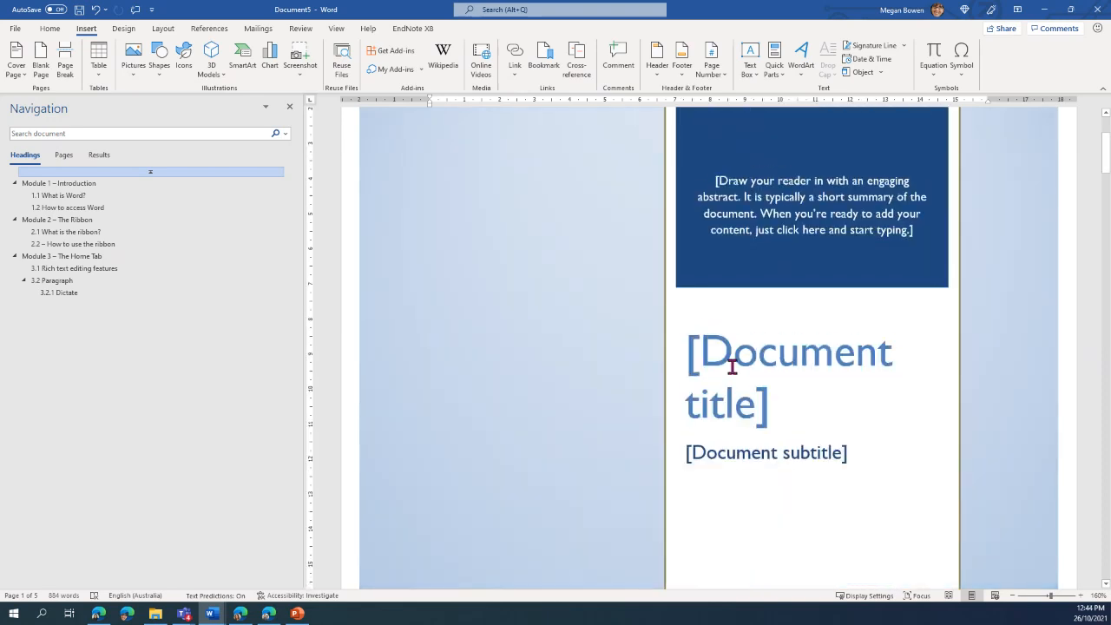
Open the document theme gallery and preview the Office theme on the cover page.
{"action": "left_click", "coordinate": [124, 29]}
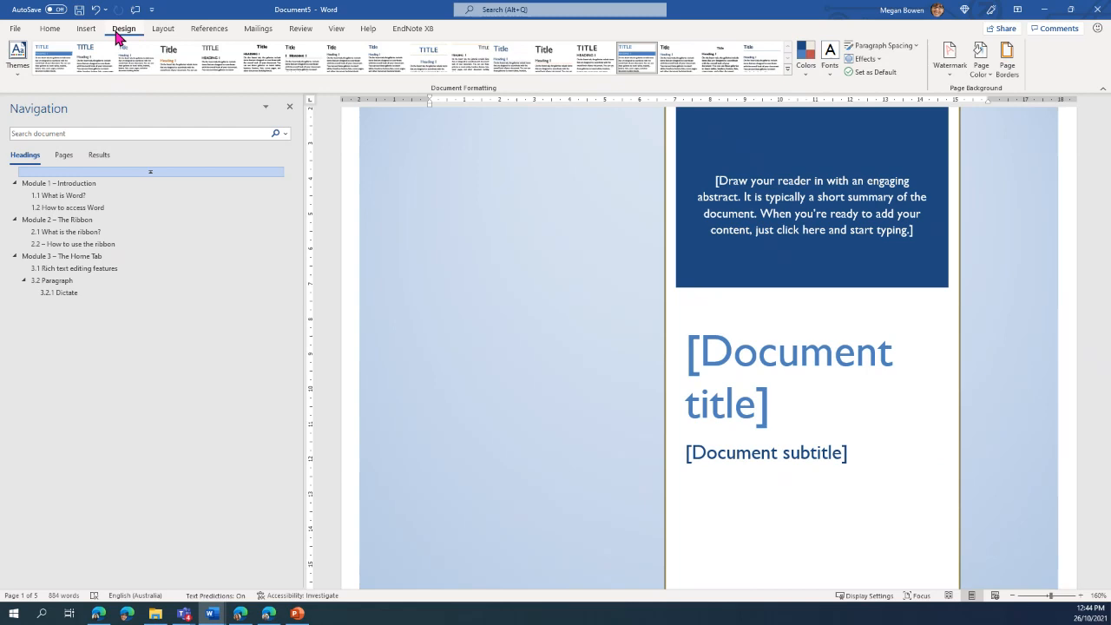
{"action": "left_click", "coordinate": [14, 69]}
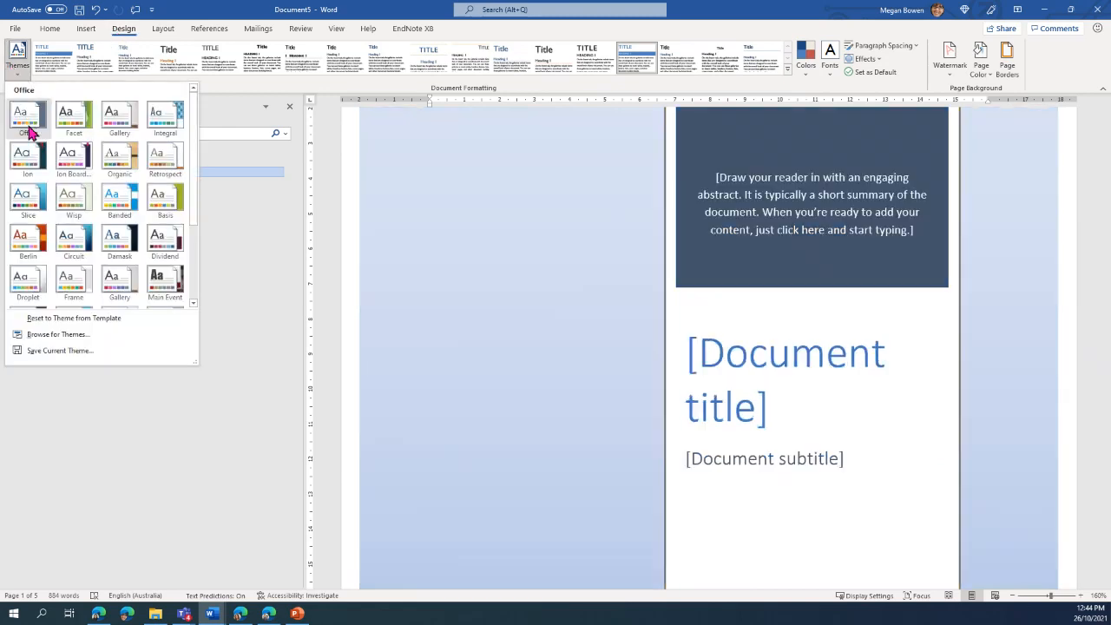
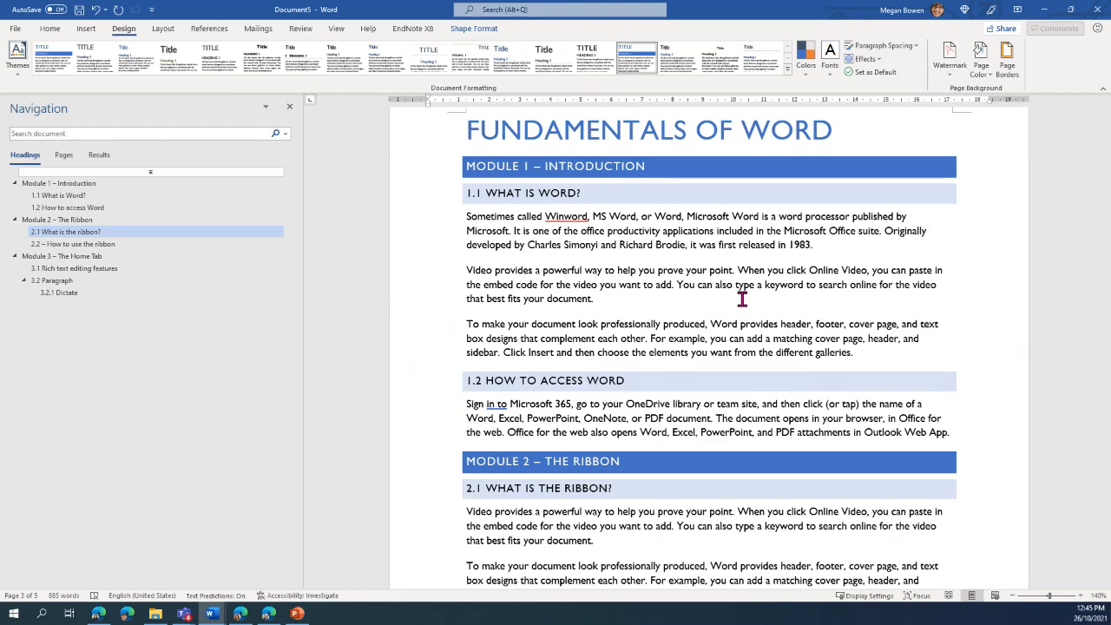
Place the cursor below the table of contents and return to the cover page.
{"action": "scroll", "coordinate": [735, 313], "scroll_direction": "up", "scroll_amount": 10}
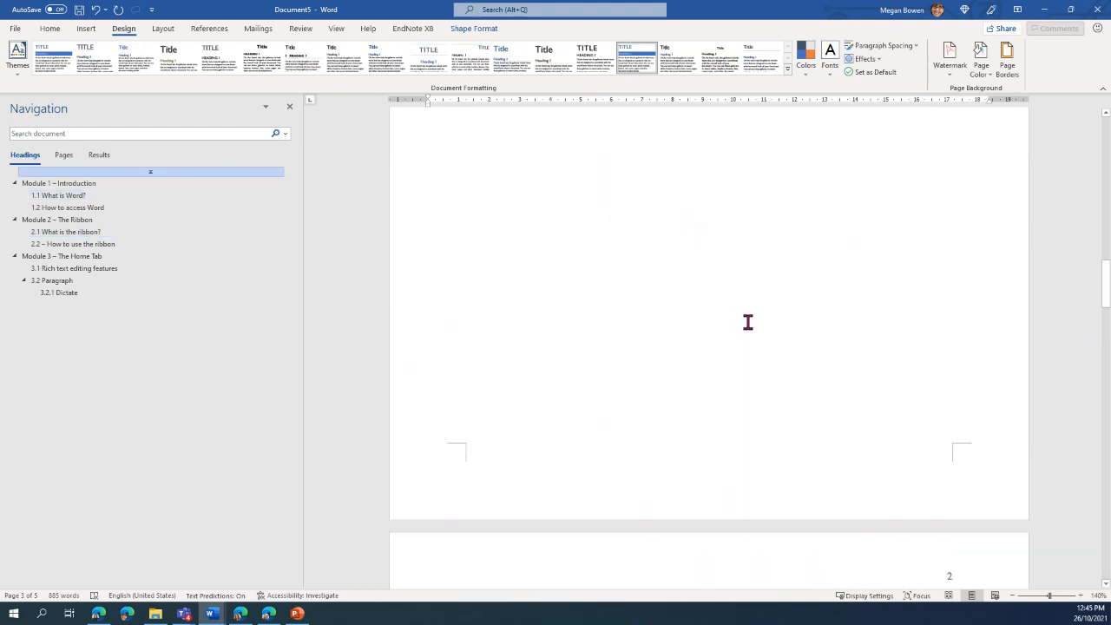
{"action": "scroll", "coordinate": [747, 321], "scroll_direction": "up", "scroll_amount": 5}
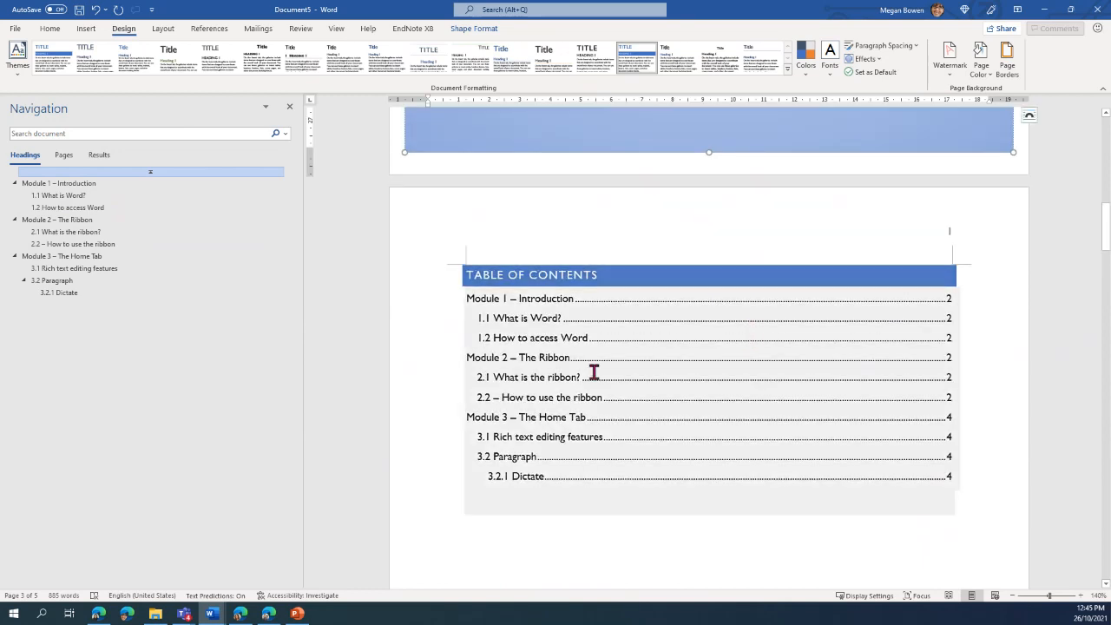
{"action": "left_click", "coordinate": [477, 543]}
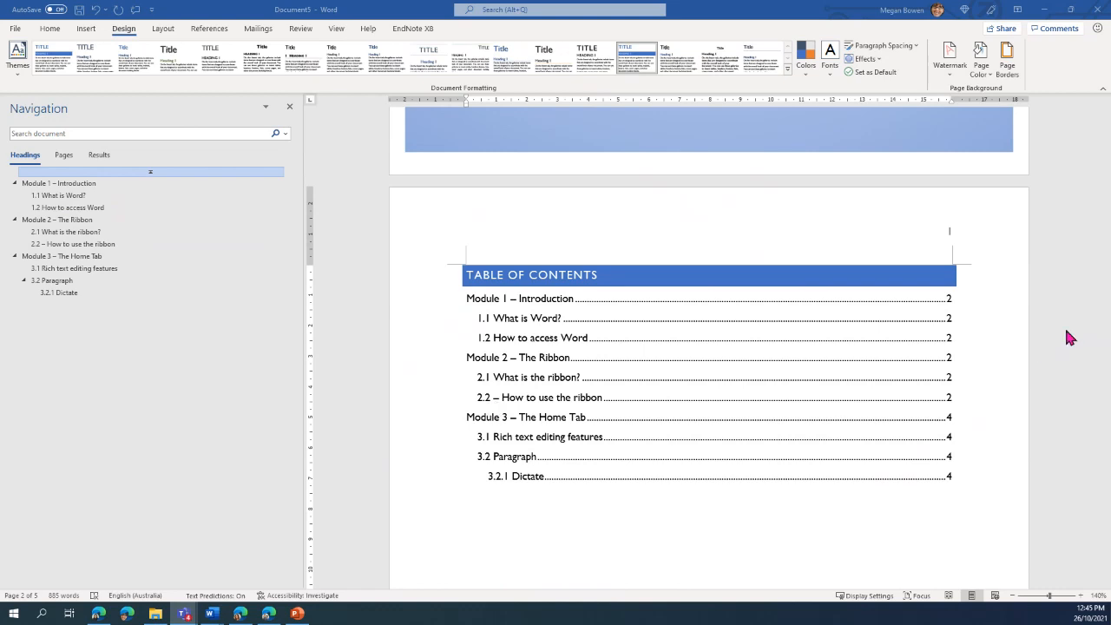
{"action": "scroll", "coordinate": [1061, 327], "scroll_direction": "up", "scroll_amount": 10}
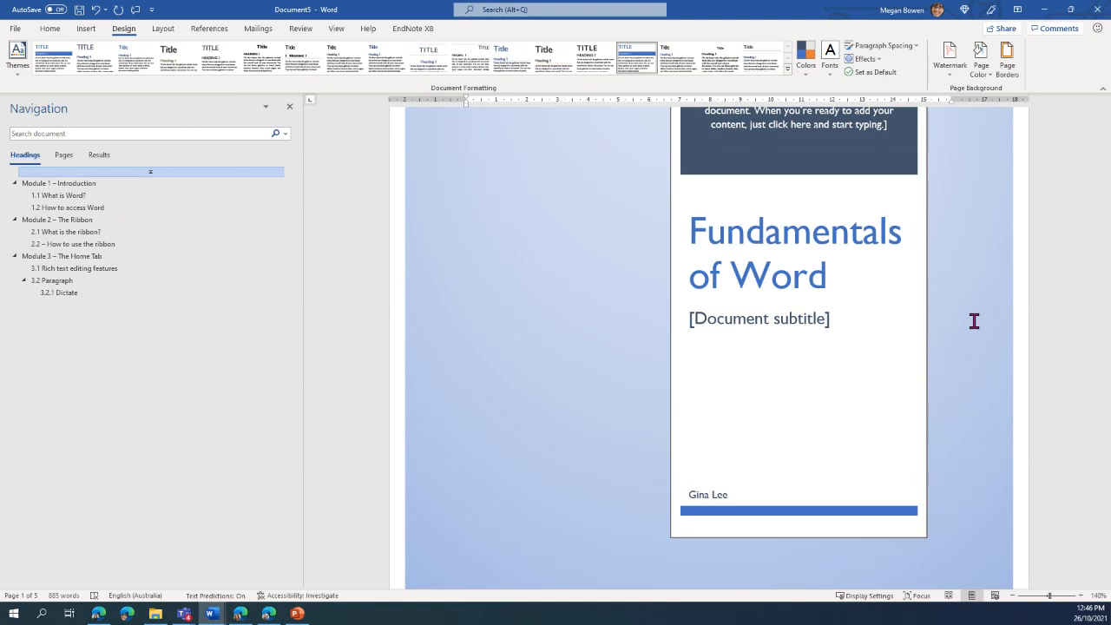
{"action": "scroll", "coordinate": [548, 361], "scroll_direction": "up", "scroll_amount": 5}
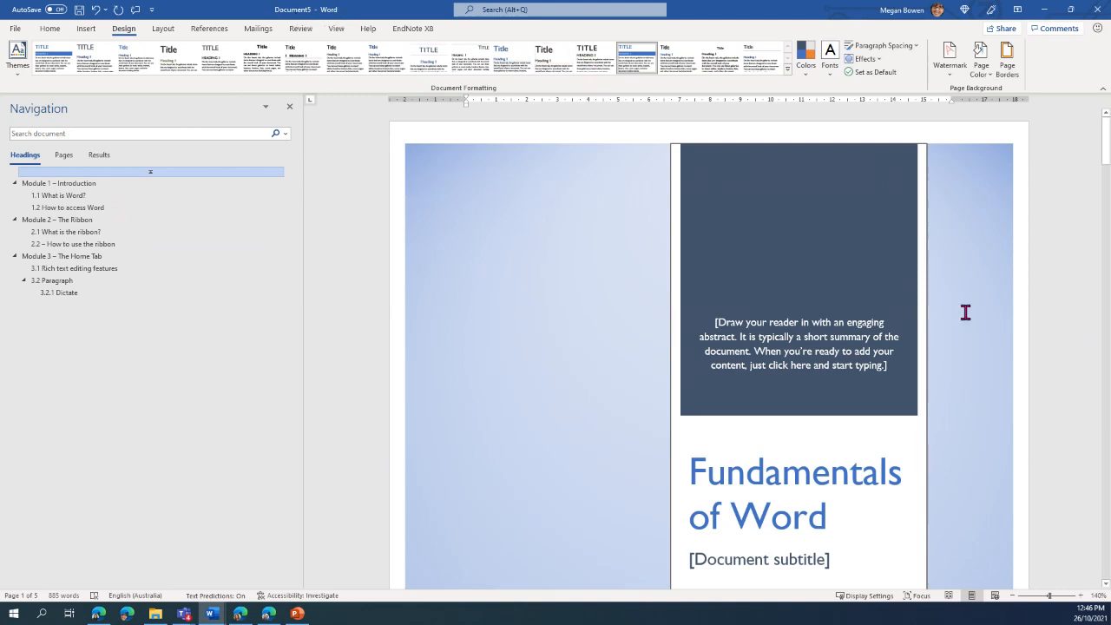
{"action": "left_click", "coordinate": [1063, 299]}
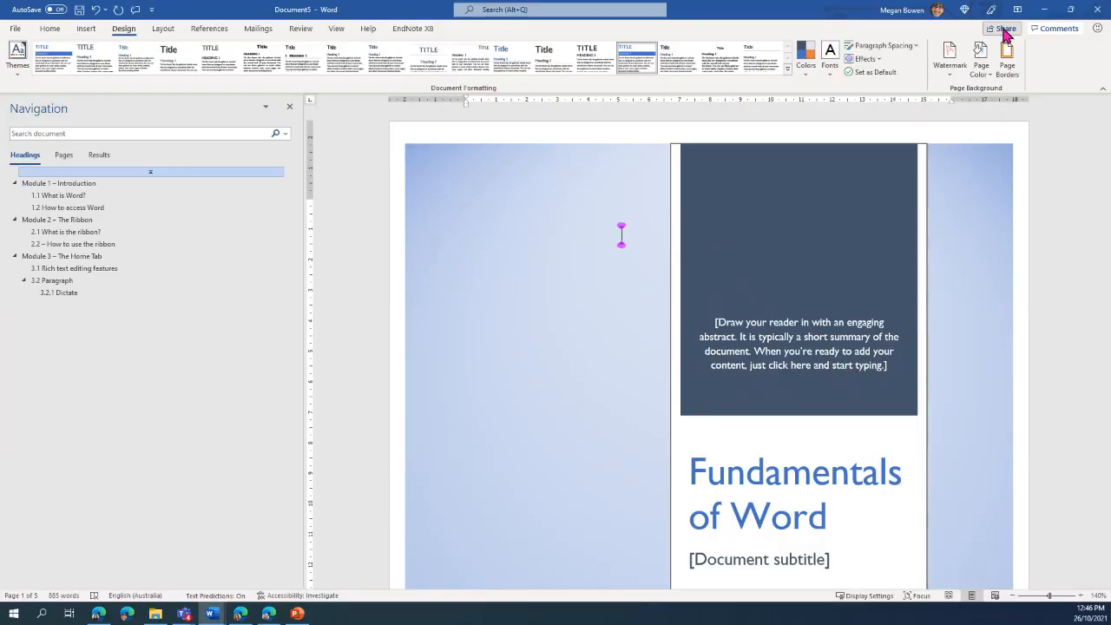
Share the document by uploading it to OneDrive - Contoso under the name Fundamentals of Word Manual.
{"action": "left_click", "coordinate": [892, 57]}
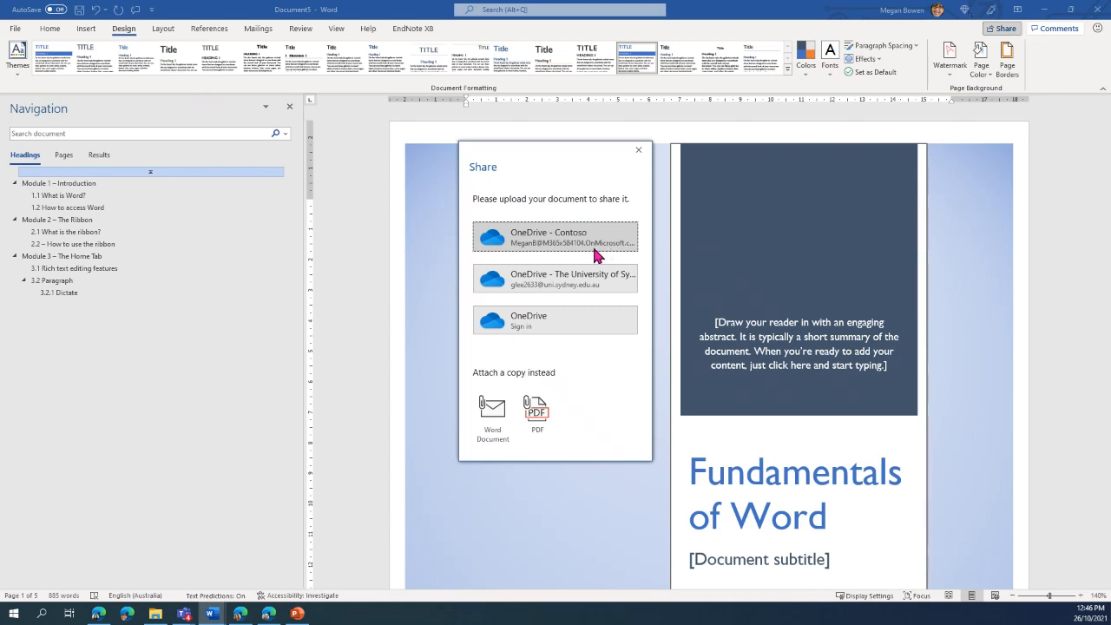
{"action": "left_click", "coordinate": [584, 246]}
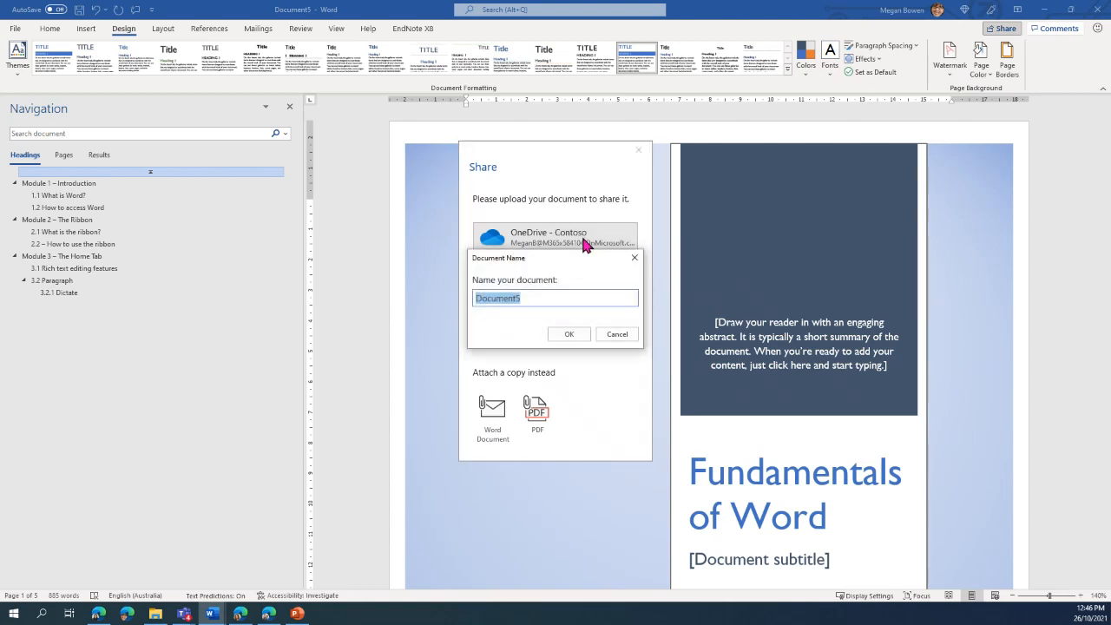
{"action": "type", "text": "Fundamentals of Word Manual"}
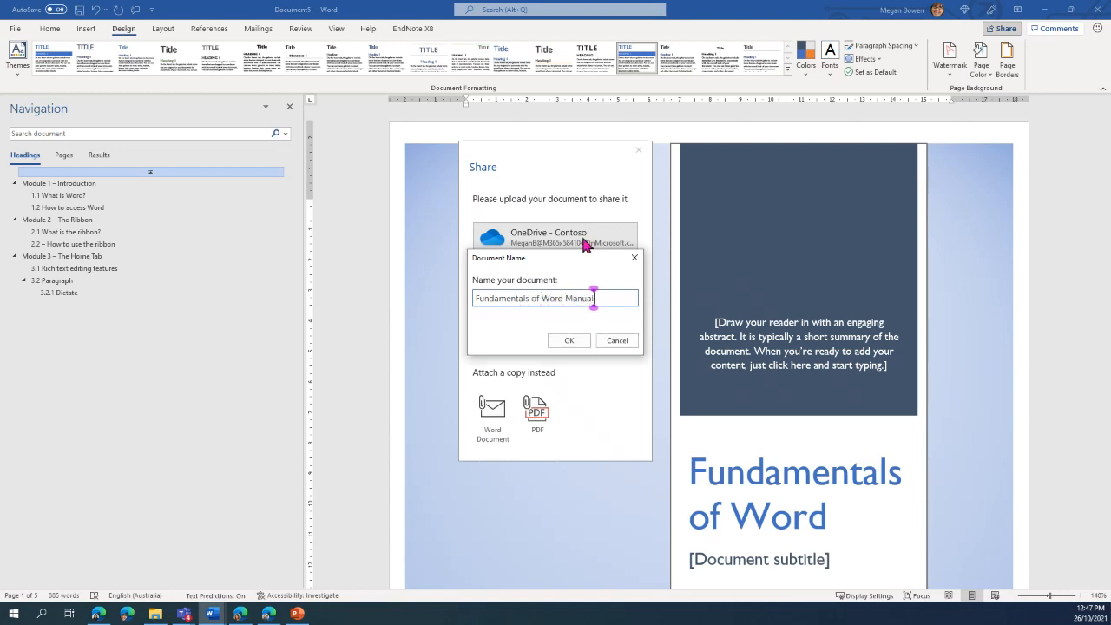
{"action": "key", "text": "Return"}
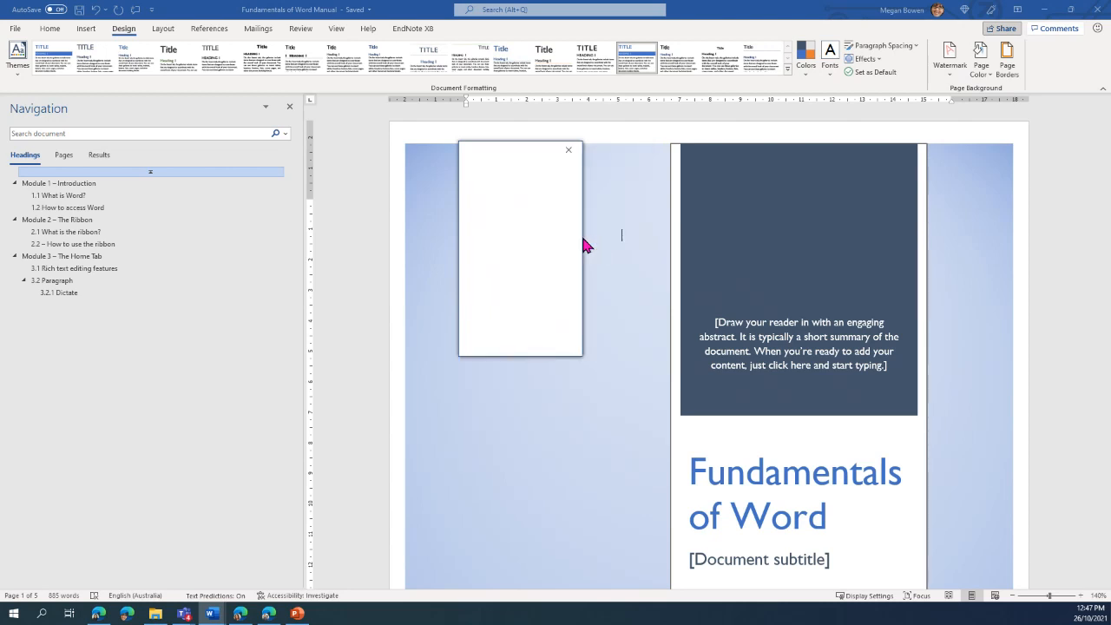
Close the blank share window, try to open the document's sharing options again, and dismiss them.
{"action": "left_click_drag", "start_coordinate": [535, 147], "coordinate": [655, 164]}
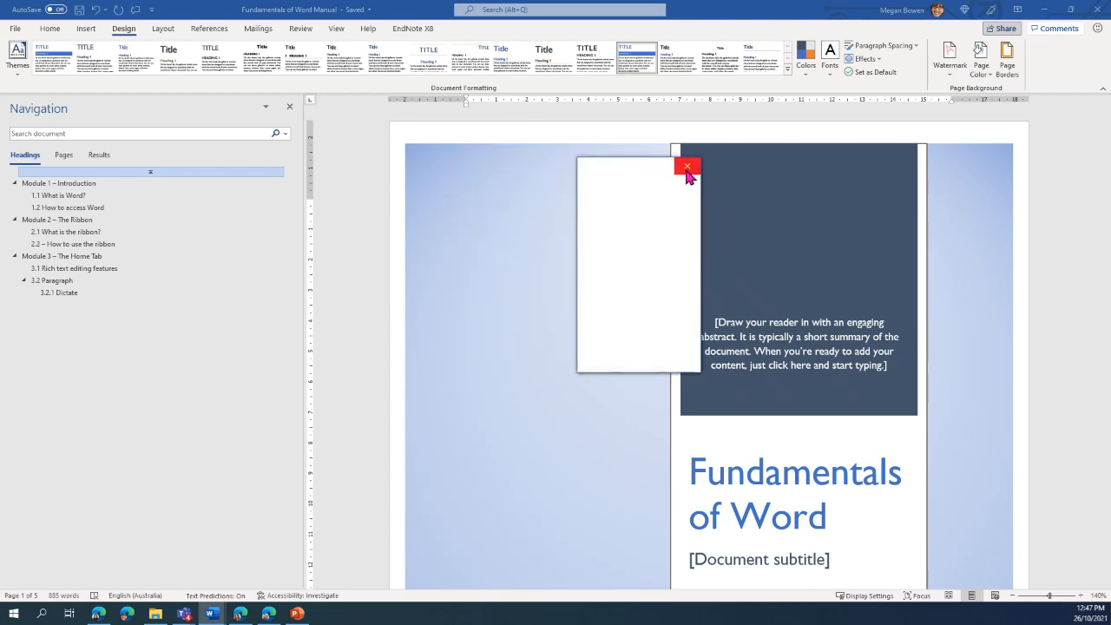
{"action": "left_click", "coordinate": [687, 173]}
{"action": "left_click", "coordinate": [1001, 27]}
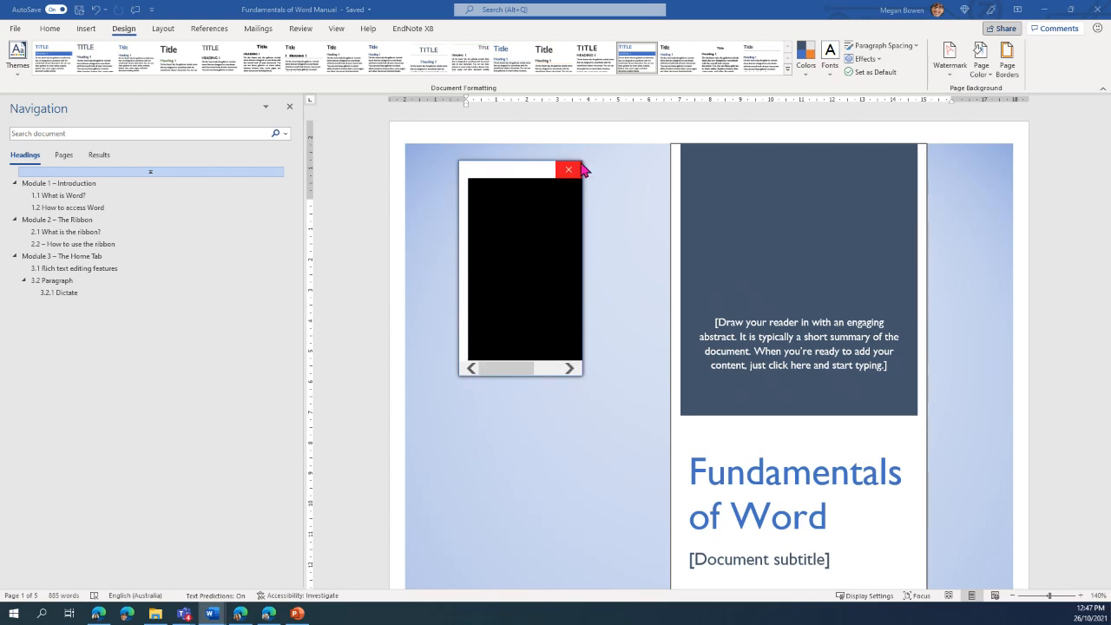
{"action": "left_click_drag", "start_coordinate": [526, 172], "coordinate": [696, 208]}
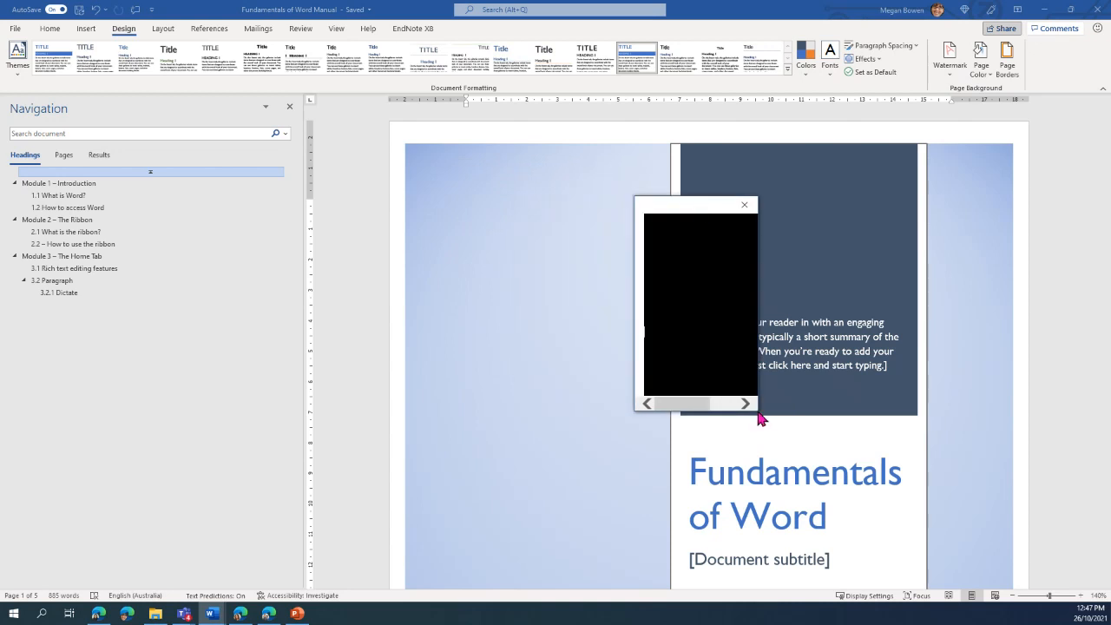
{"action": "left_click_drag", "start_coordinate": [693, 404], "coordinate": [716, 305]}
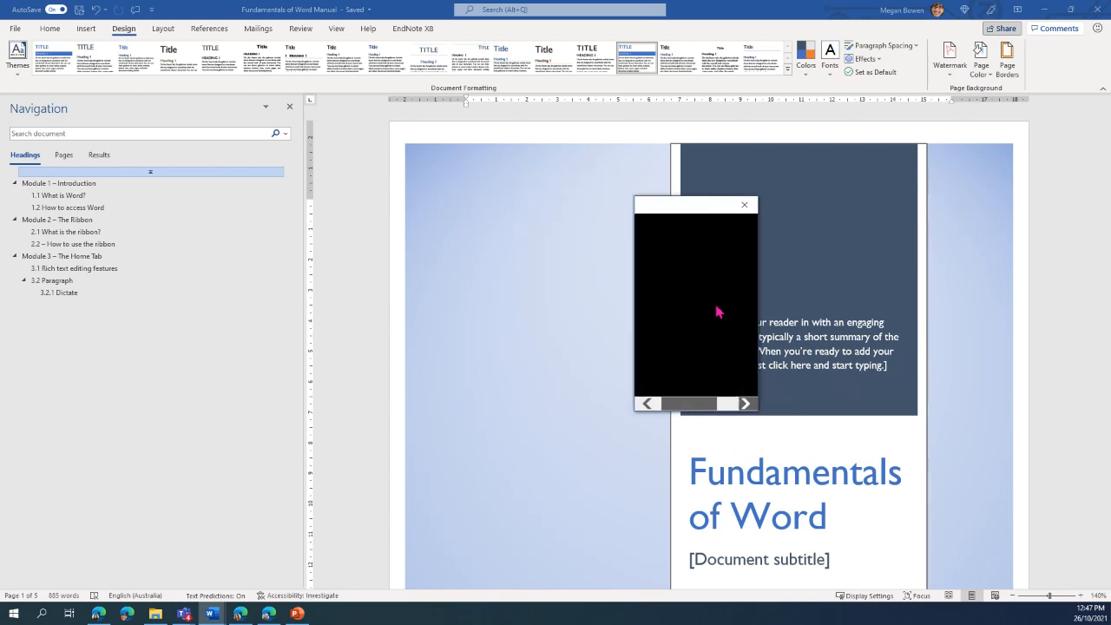
{"action": "left_click", "coordinate": [744, 204]}
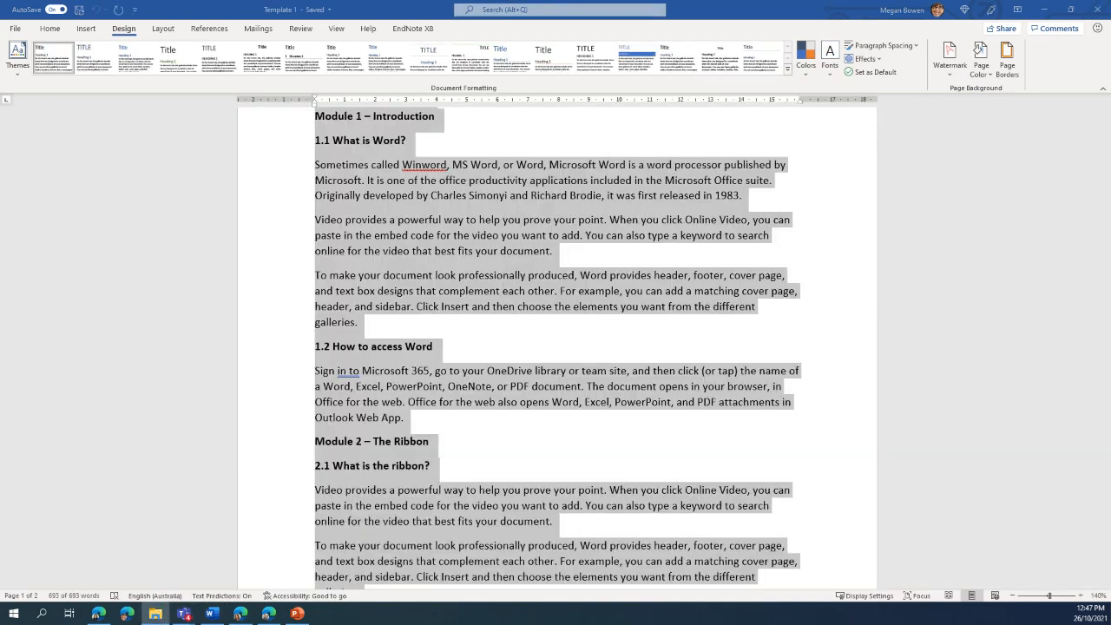
Switch to the OneDrive - Contoso folder in File Explorer, maximize its window and open the Fundamentals of Word Manual document.
{"action": "left_click_drag", "start_coordinate": [277, 373], "coordinate": [682, 624]}
{"action": "left_click_drag", "start_coordinate": [273, 624], "coordinate": [531, 43]}
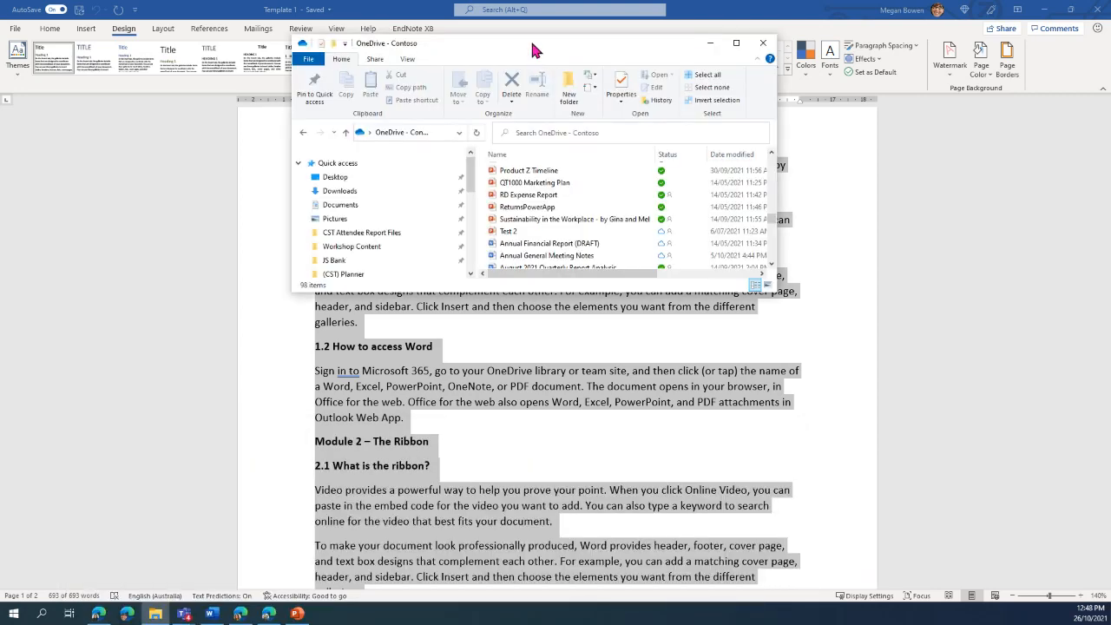
{"action": "double_click", "coordinate": [530, 43]}
{"action": "left_click", "coordinate": [286, 371]}
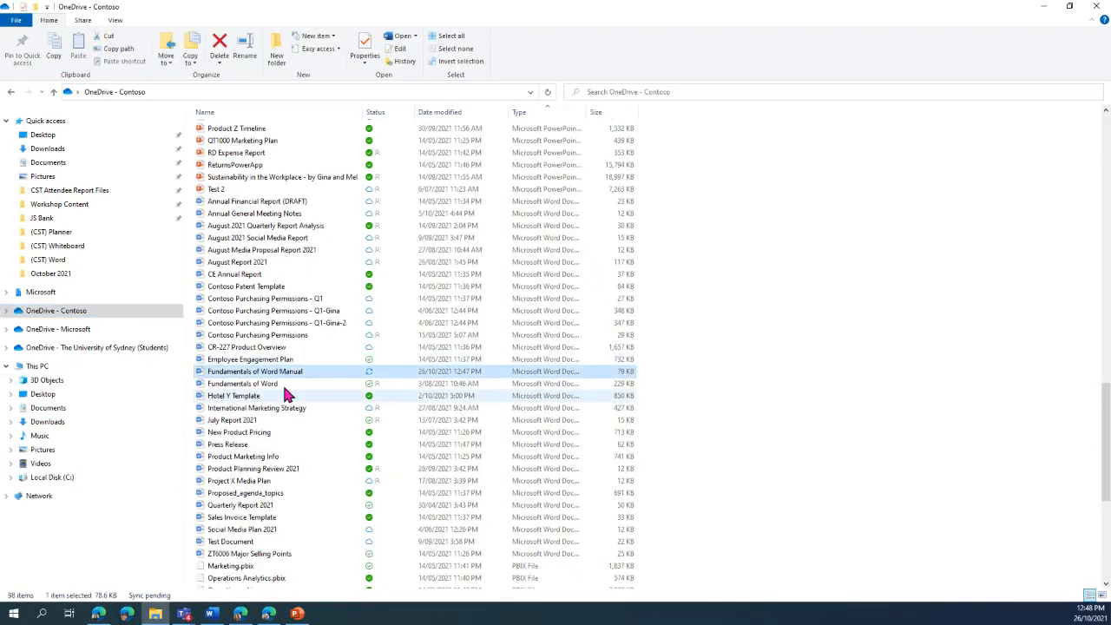
{"action": "double_click", "coordinate": [271, 373]}
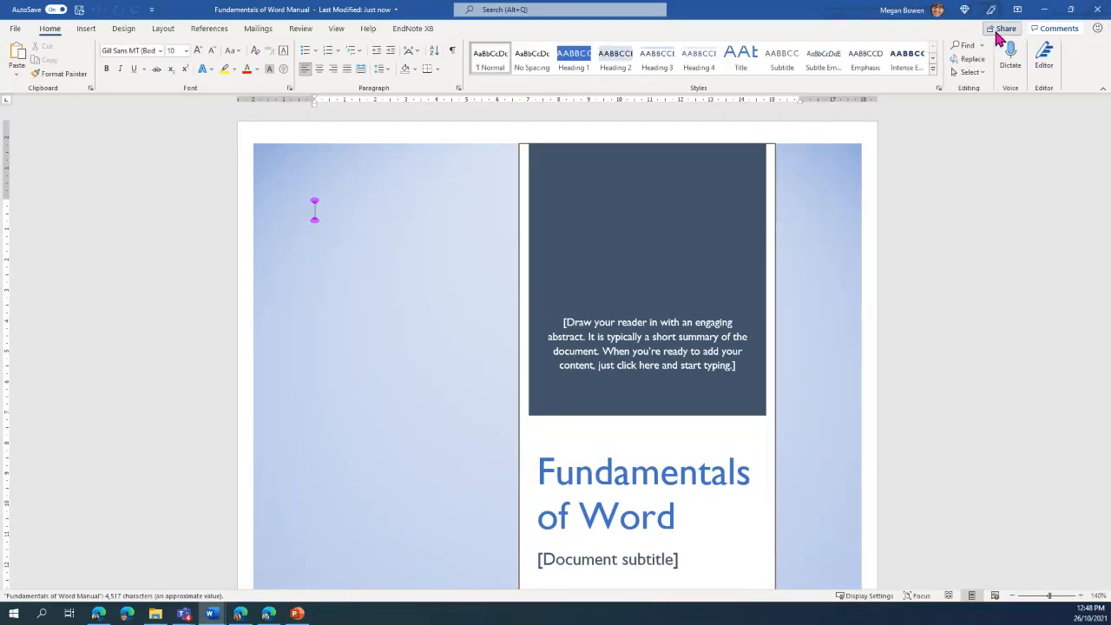
Try the sharing options of Fundamentals of Word Manual and of the older Fundamentals of Word file, dismissing each share window.
{"action": "left_click", "coordinate": [1000, 29]}
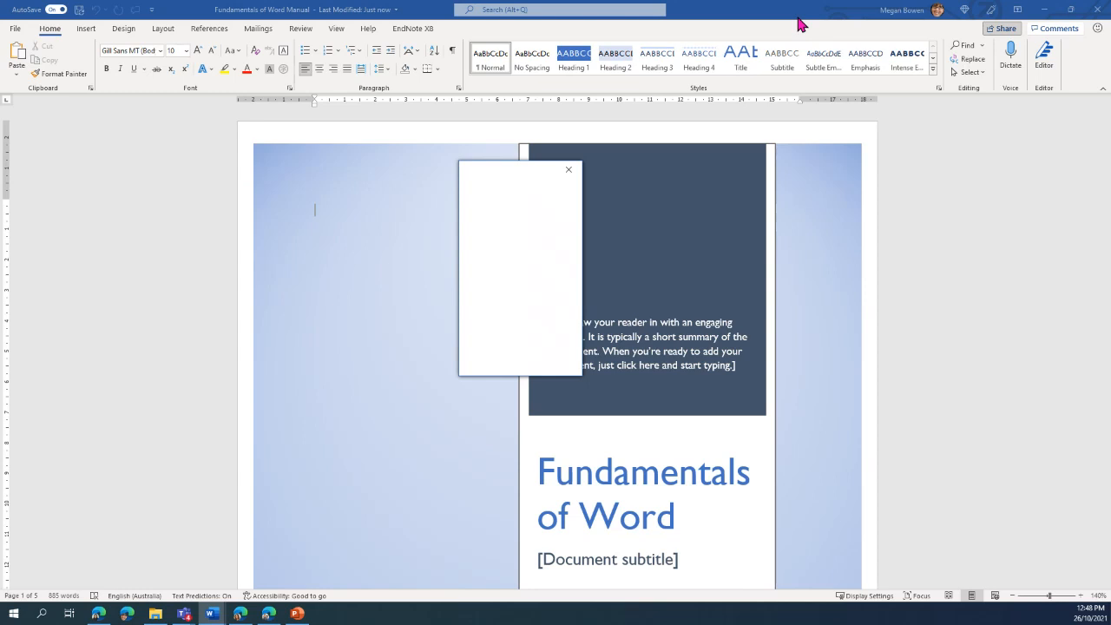
{"action": "left_click", "coordinate": [561, 176]}
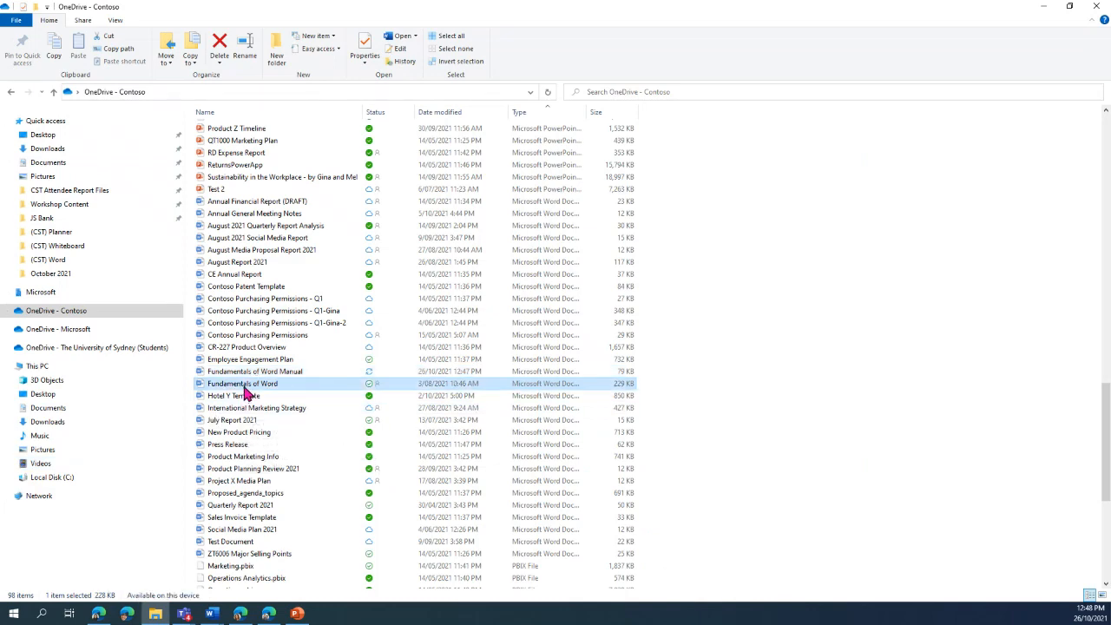
{"action": "double_click", "coordinate": [218, 392]}
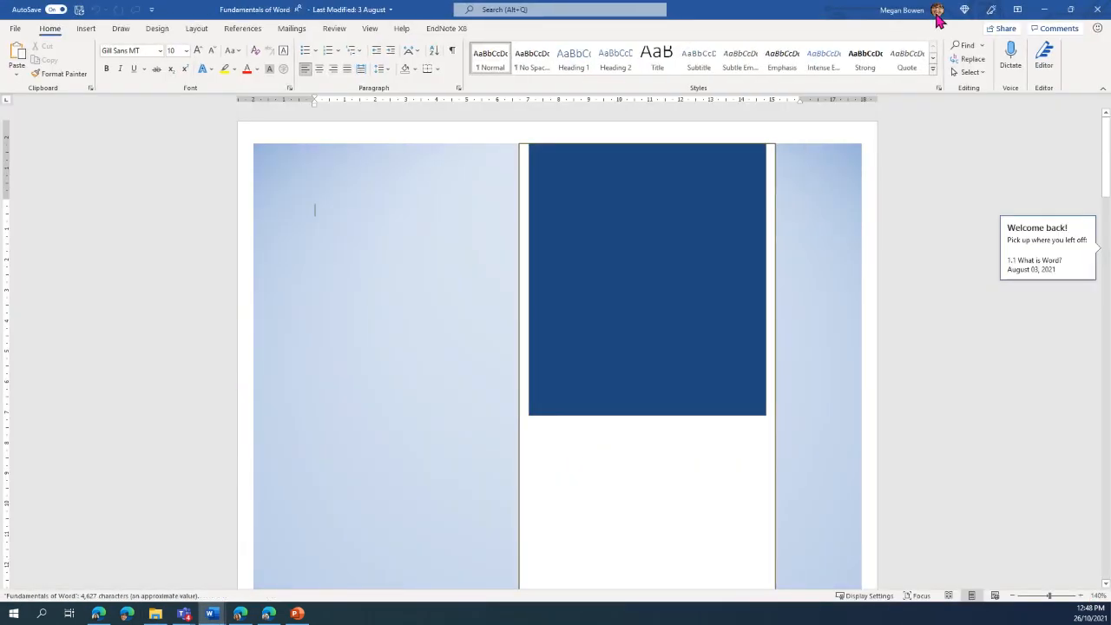
{"action": "left_click", "coordinate": [1002, 28]}
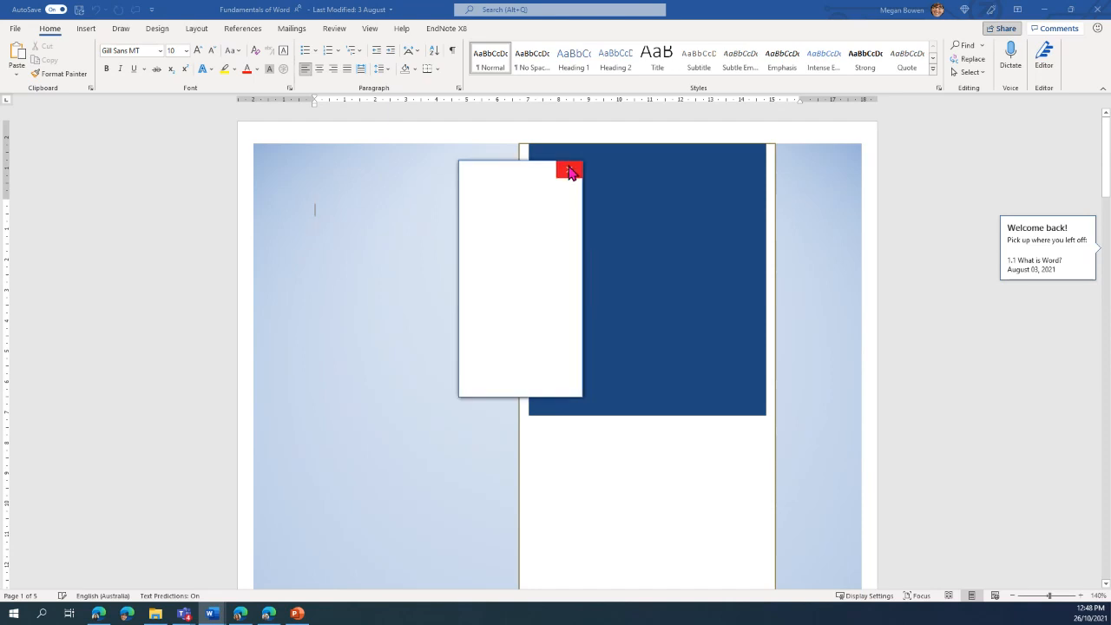
{"action": "left_click", "coordinate": [569, 172]}
{"action": "left_click_drag", "start_coordinate": [964, 610], "coordinate": [954, 623]}
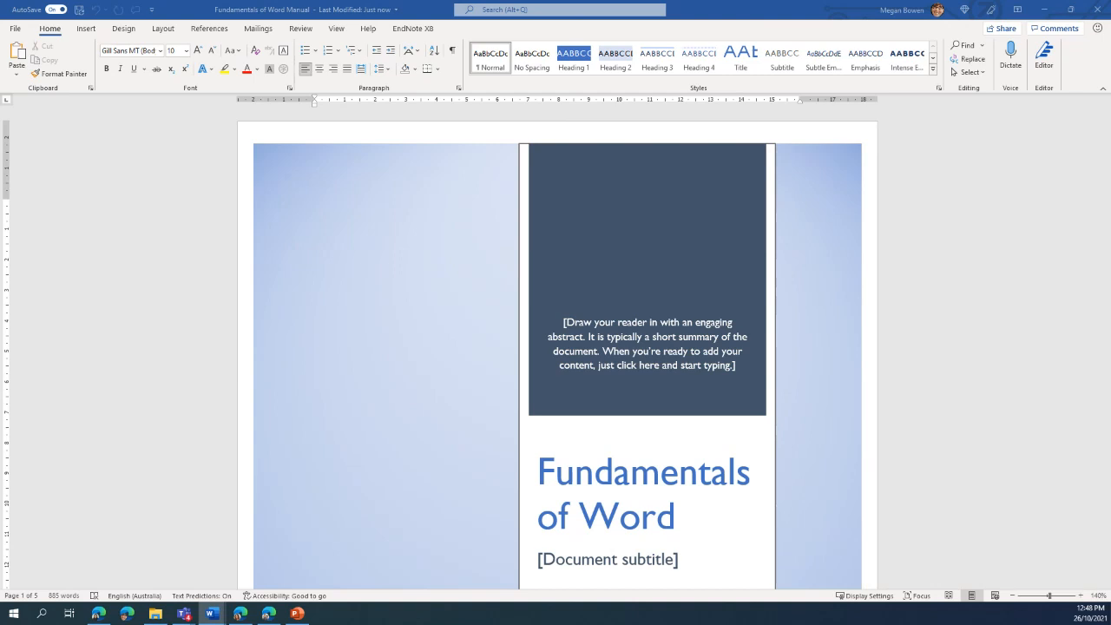
Bring the manual's Send link window onto the visible display and dismiss it.
{"action": "left_click_drag", "start_coordinate": [680, 22], "coordinate": [874, 623]}
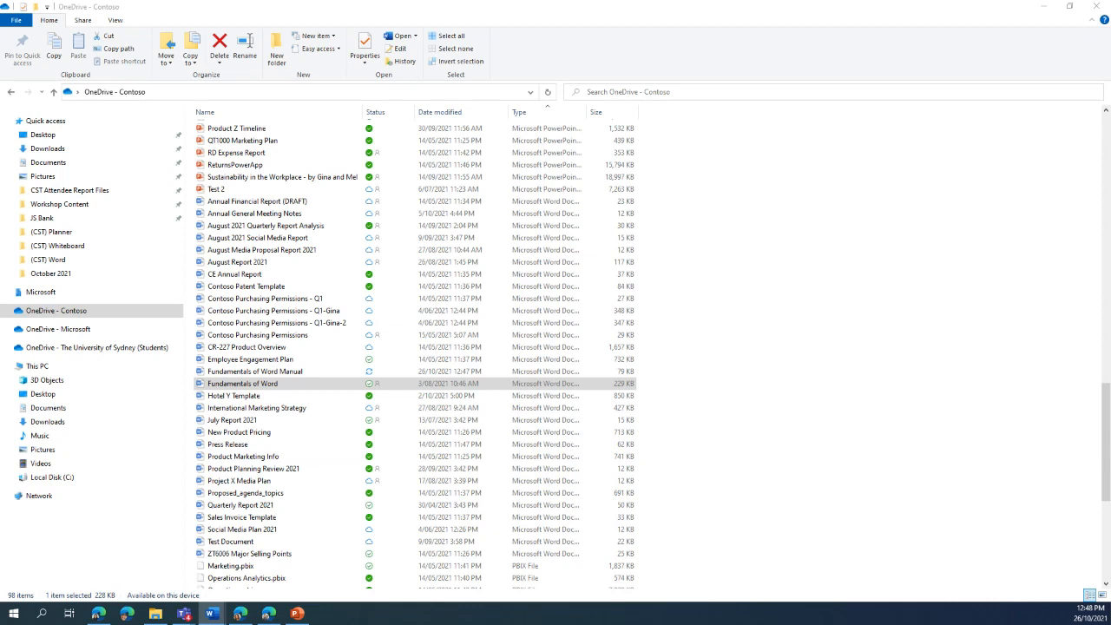
{"action": "left_click_drag", "start_coordinate": [454, 623], "coordinate": [520, 624]}
{"action": "left_click_drag", "start_coordinate": [486, 624], "coordinate": [684, 241]}
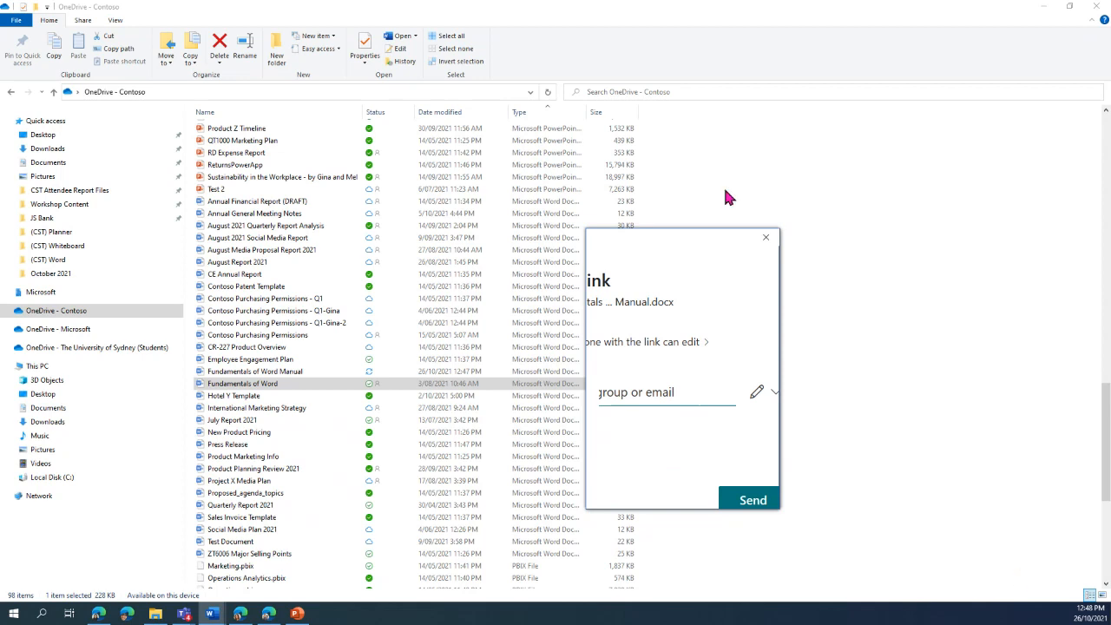
{"action": "left_click", "coordinate": [767, 238]}
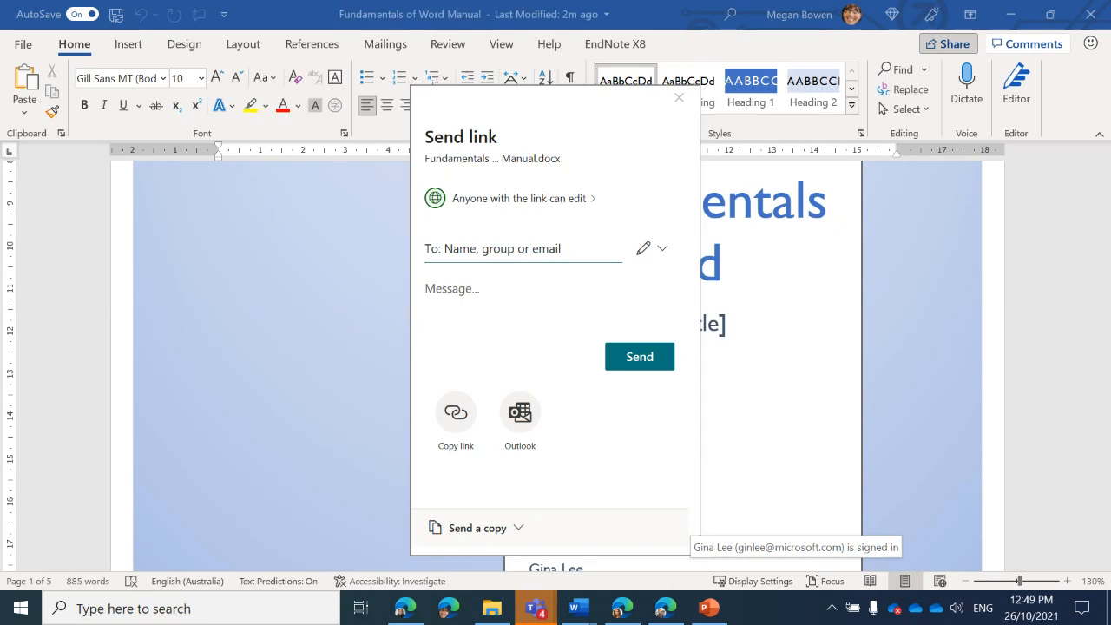
{"action": "left_click", "coordinate": [679, 97]}
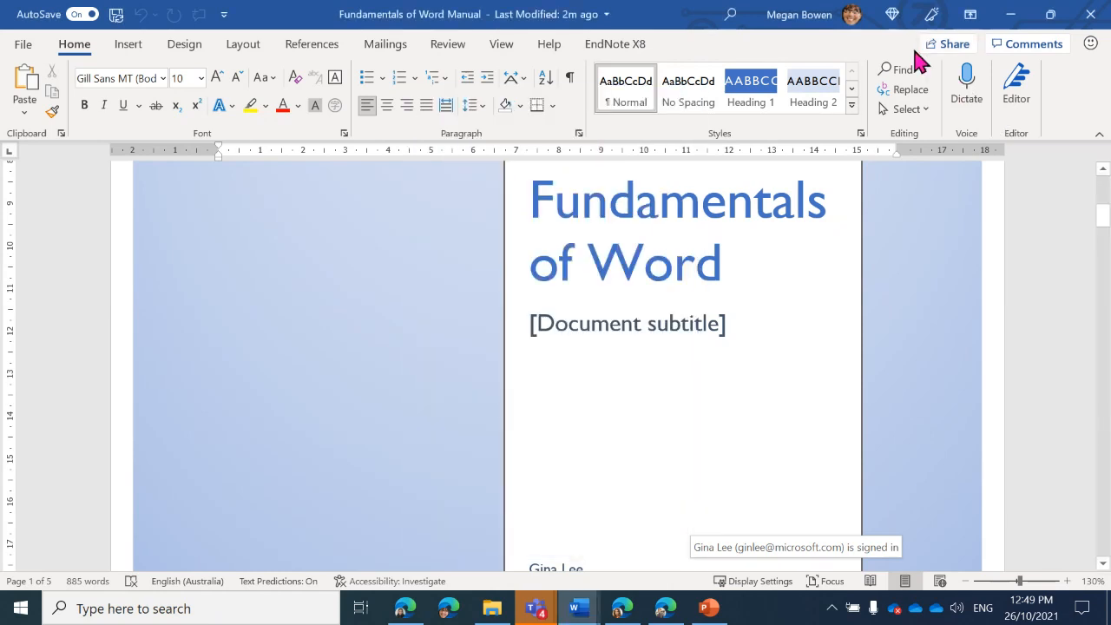
Reopen the manual's sharing options, compare the link audiences in the link settings and choose Specific people.
{"action": "left_click", "coordinate": [957, 50]}
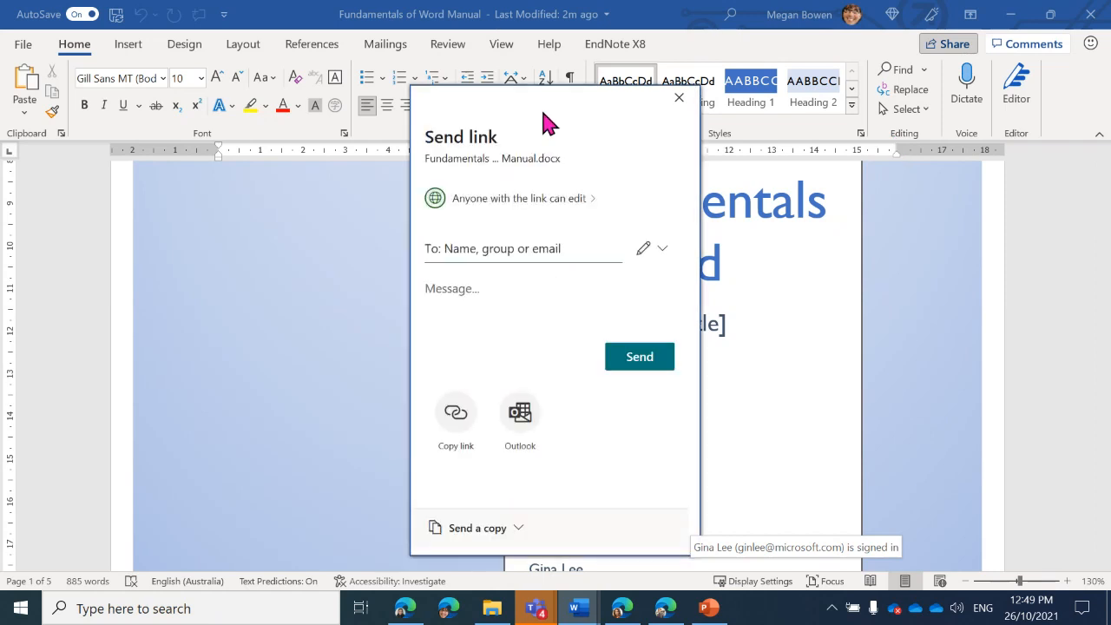
{"action": "left_click_drag", "start_coordinate": [550, 112], "coordinate": [581, 95]}
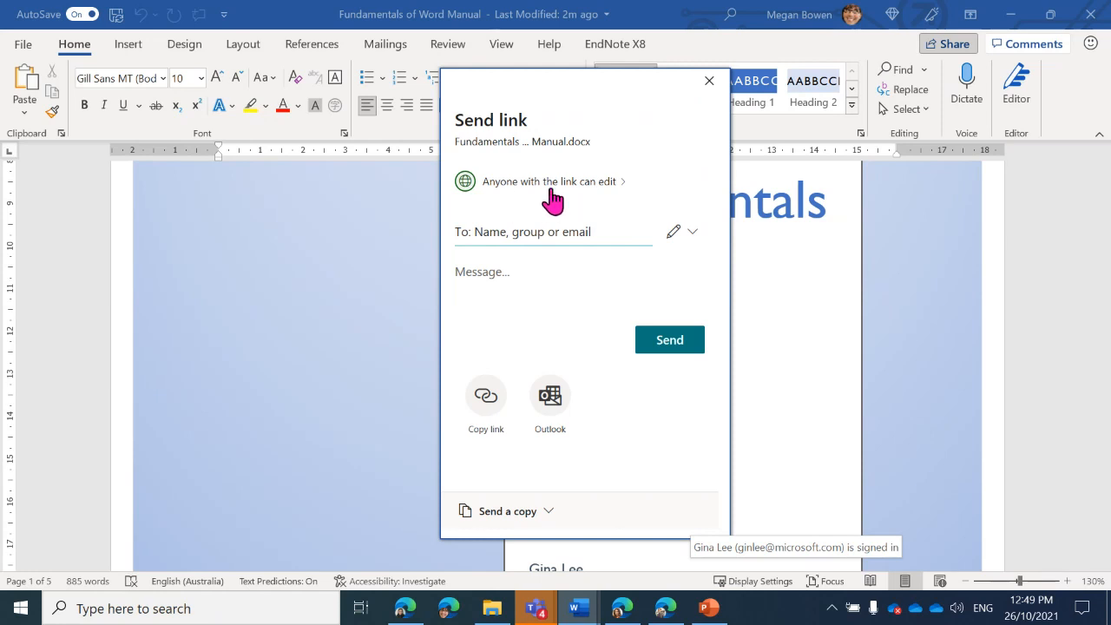
{"action": "left_click", "coordinate": [519, 186]}
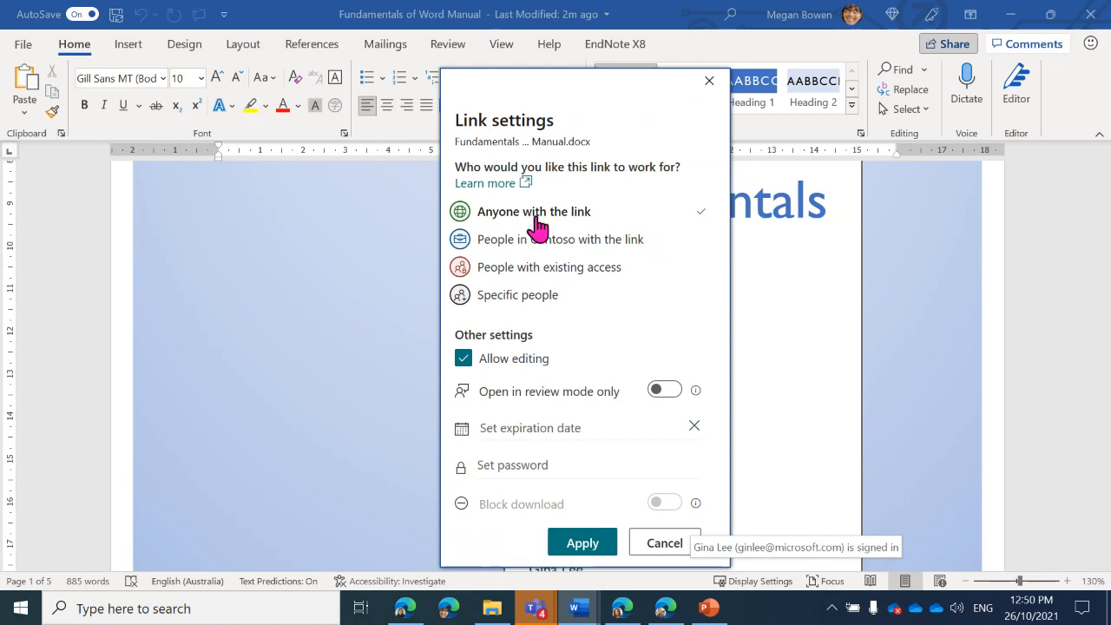
{"action": "left_click", "coordinate": [510, 242]}
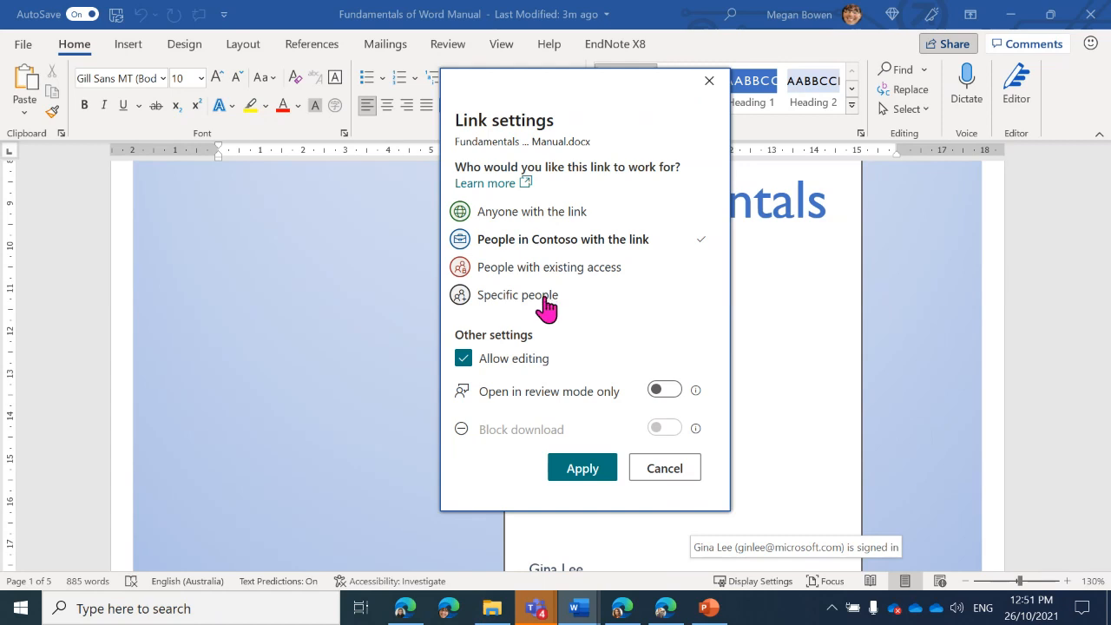
{"action": "left_click", "coordinate": [545, 296]}
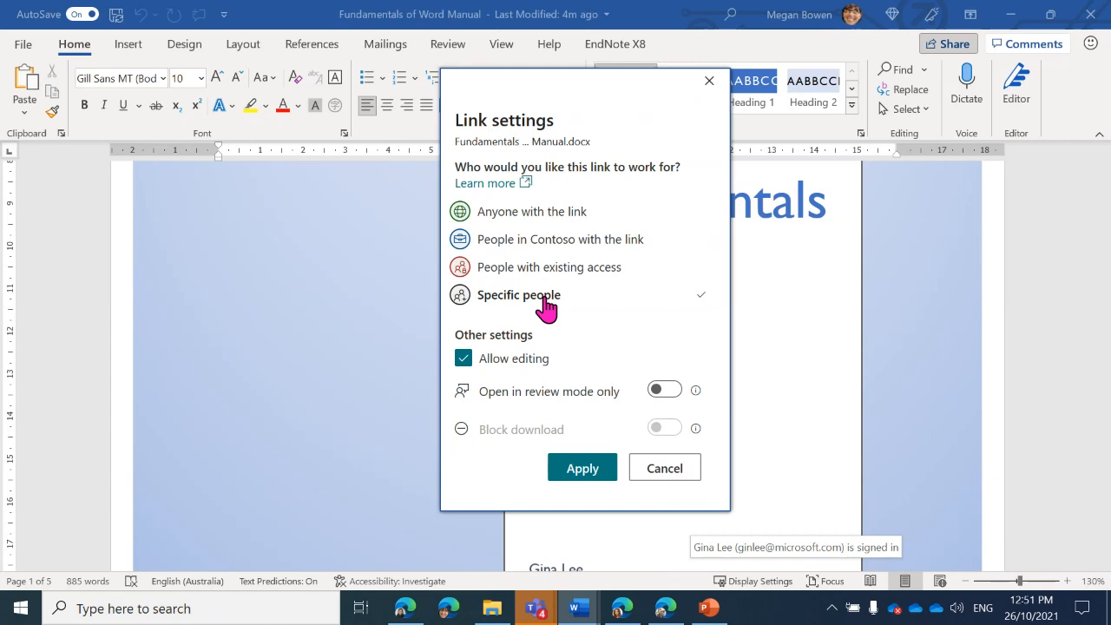
{"action": "left_click", "coordinate": [525, 214]}
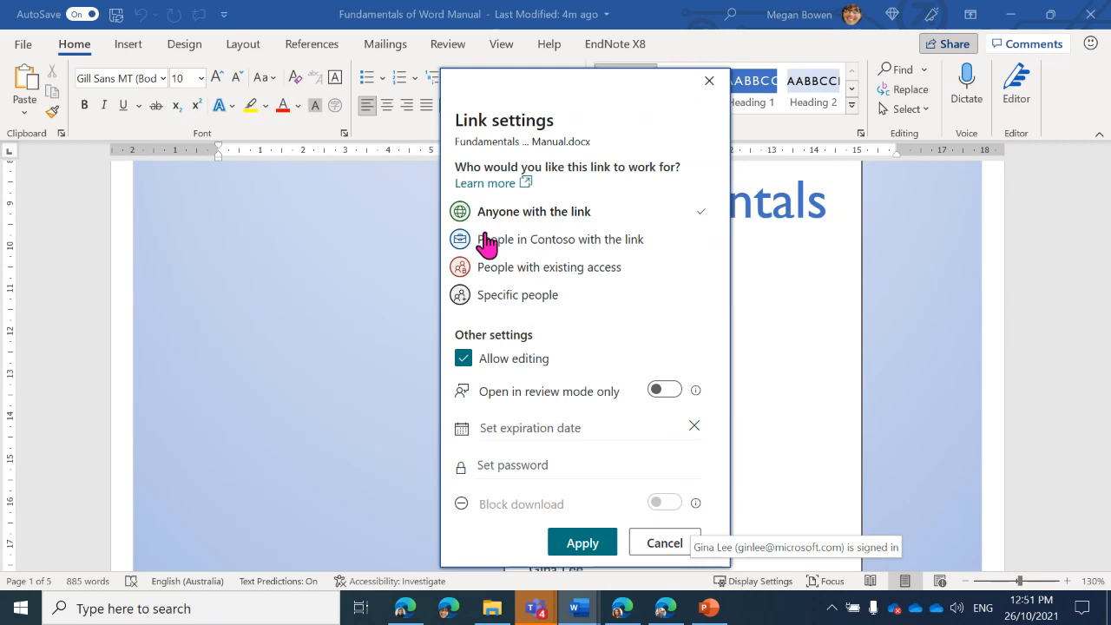
{"action": "left_click", "coordinate": [517, 296]}
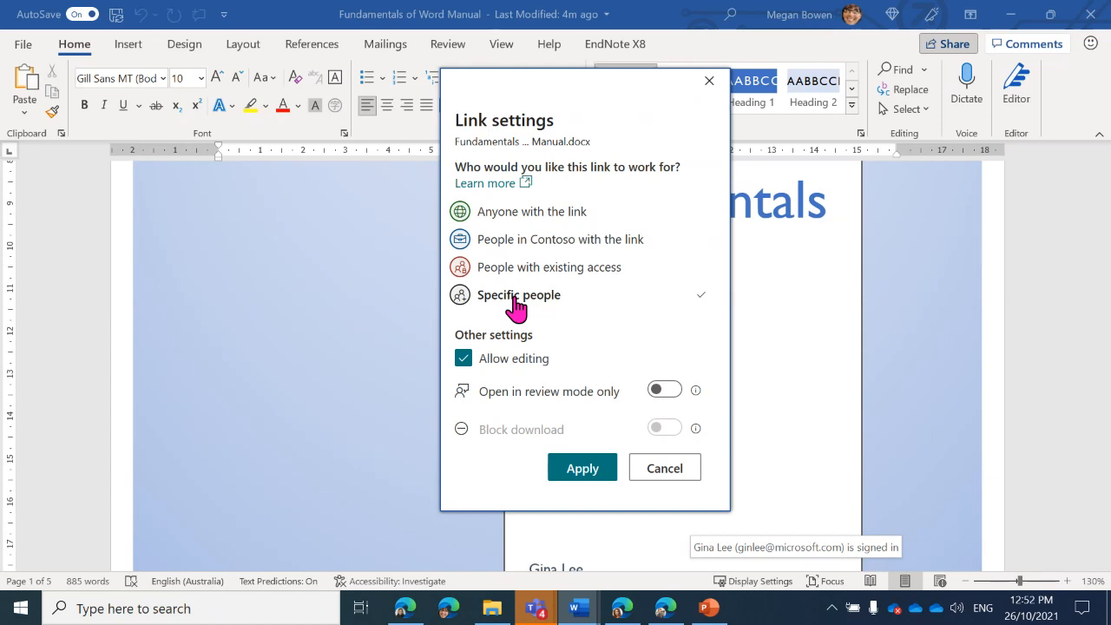
Try the link's Allow editing and Open in review mode only options, leaving editing allowed and review mode off.
{"action": "left_click", "coordinate": [519, 365]}
{"action": "left_click", "coordinate": [520, 366]}
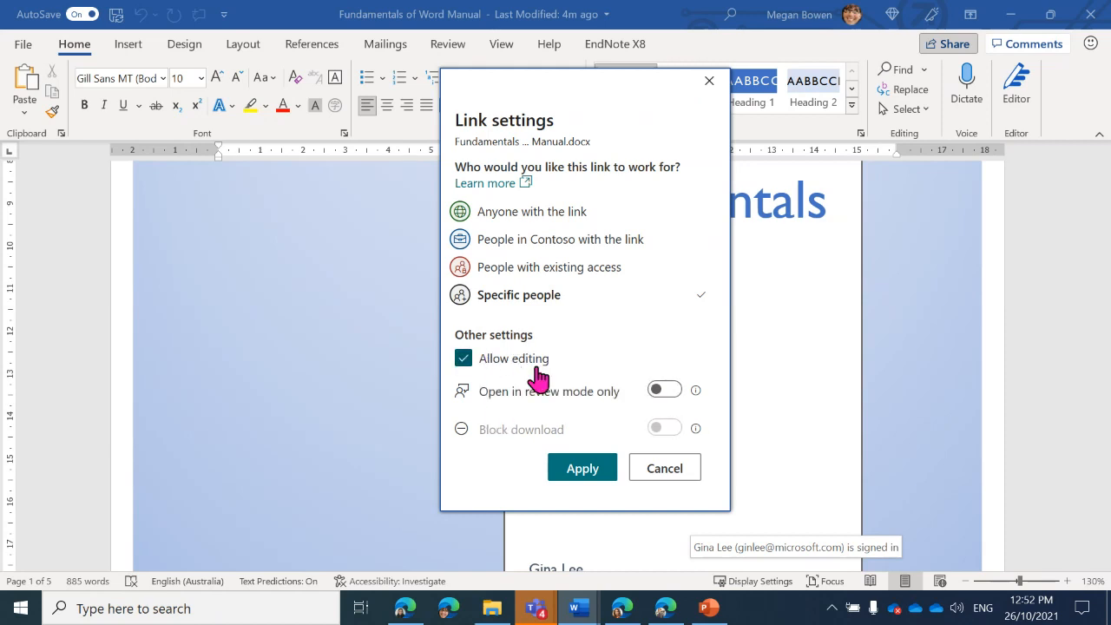
{"action": "left_click", "coordinate": [666, 396]}
{"action": "left_click", "coordinate": [666, 396]}
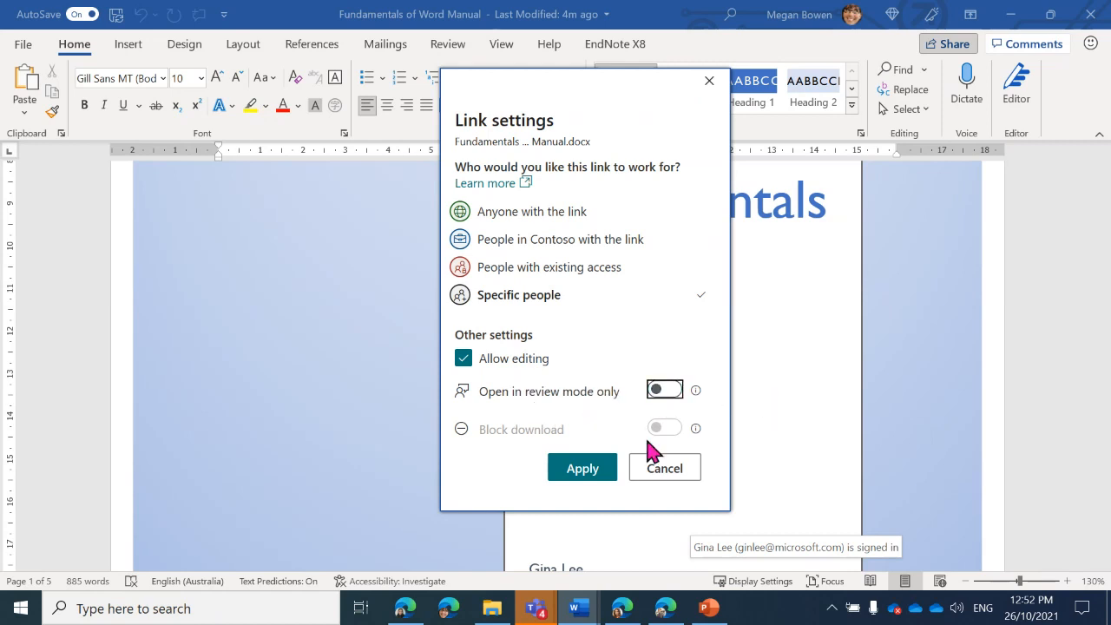
{"action": "mouse_move", "coordinate": [697, 397]}
{"action": "left_click", "coordinate": [494, 366]}
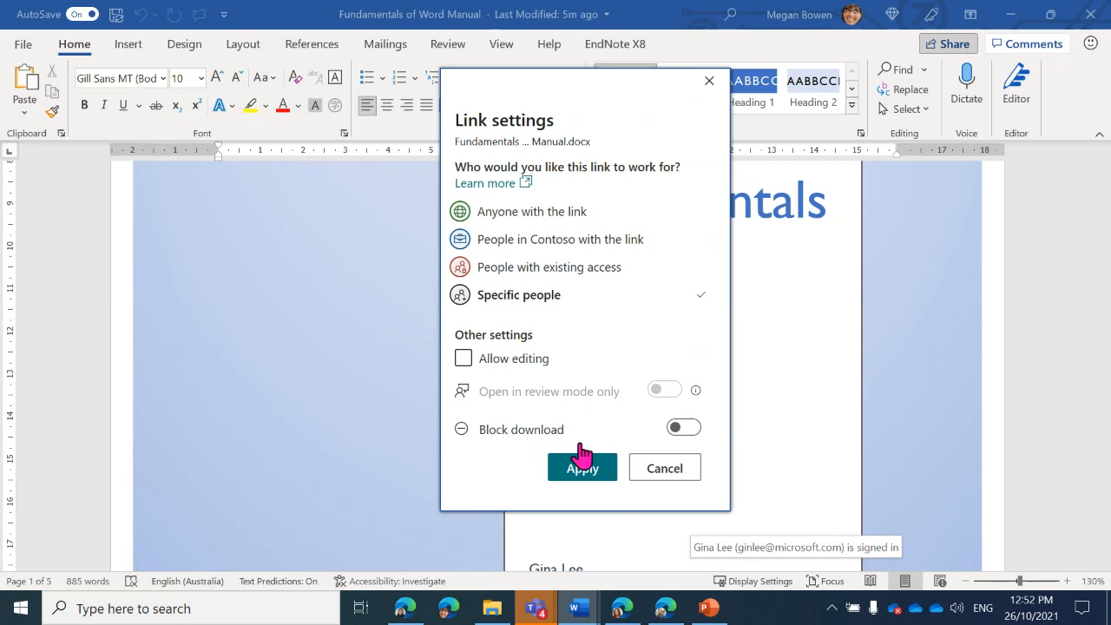
{"action": "left_click", "coordinate": [527, 363]}
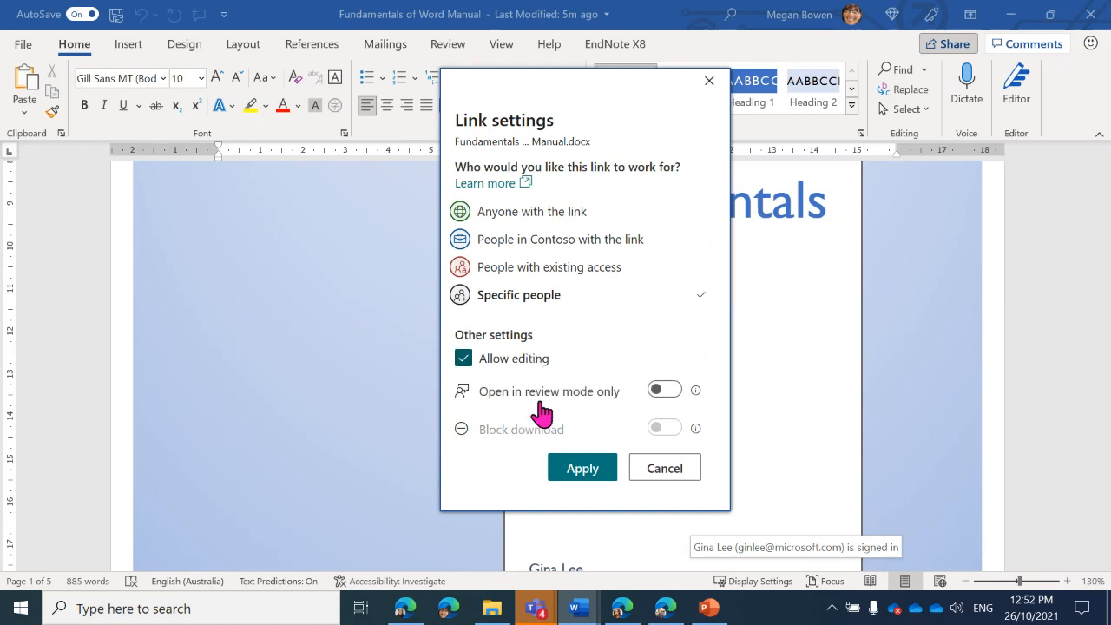
Apply the link settings, add two colleagues as recipients by name and send them the link.
{"action": "left_click", "coordinate": [581, 472]}
{"action": "left_click", "coordinate": [552, 247]}
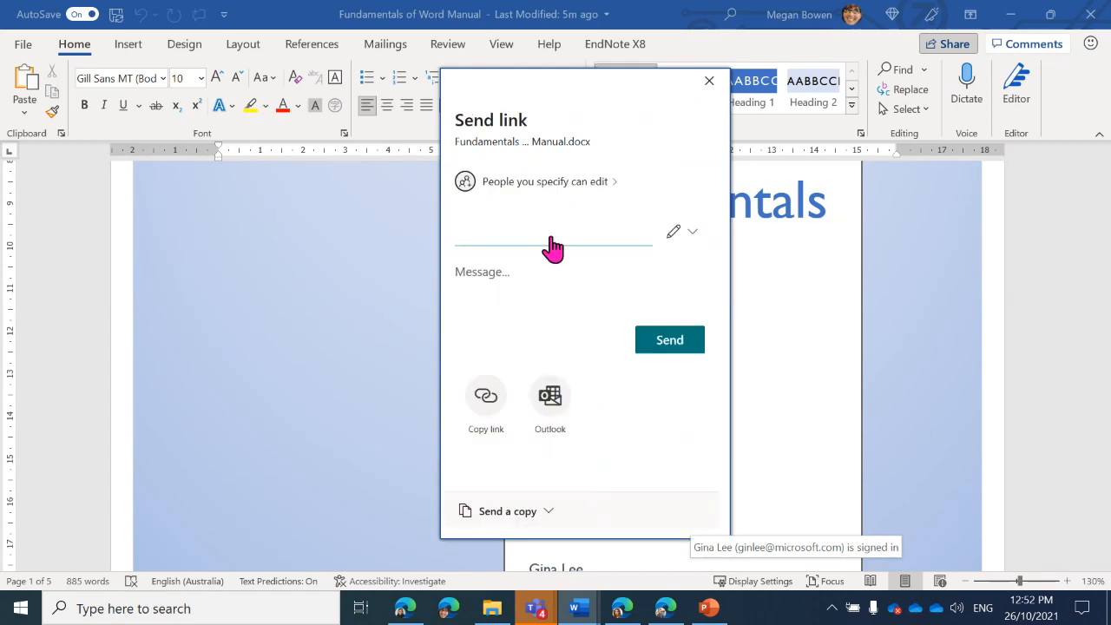
{"action": "type", "text": "adele"}
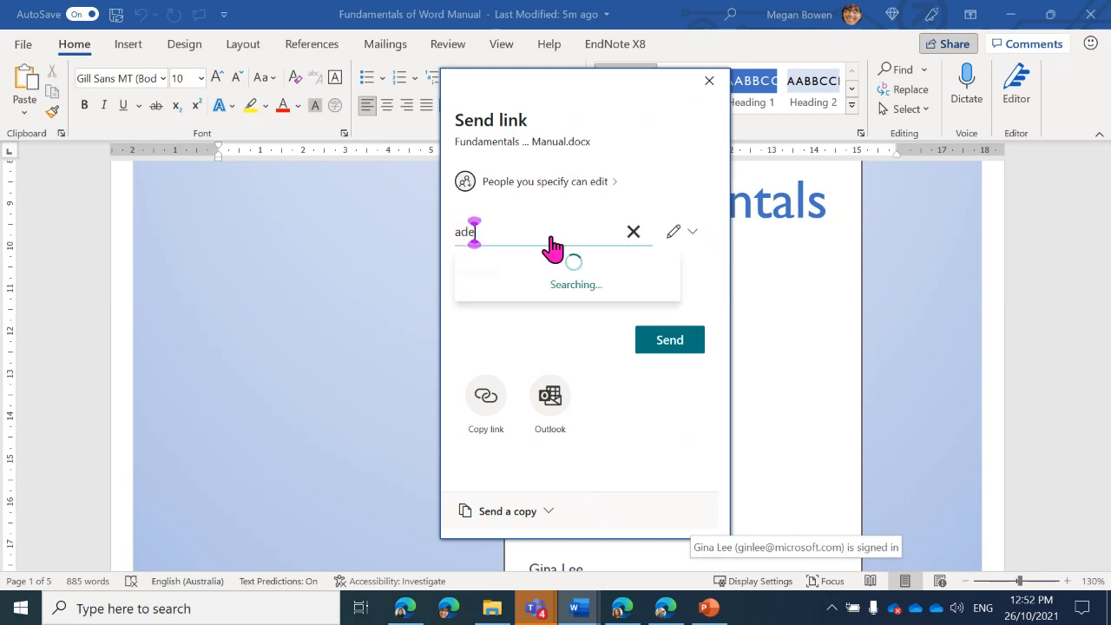
{"action": "left_click", "coordinate": [509, 276]}
{"action": "type", "text": "alex"}
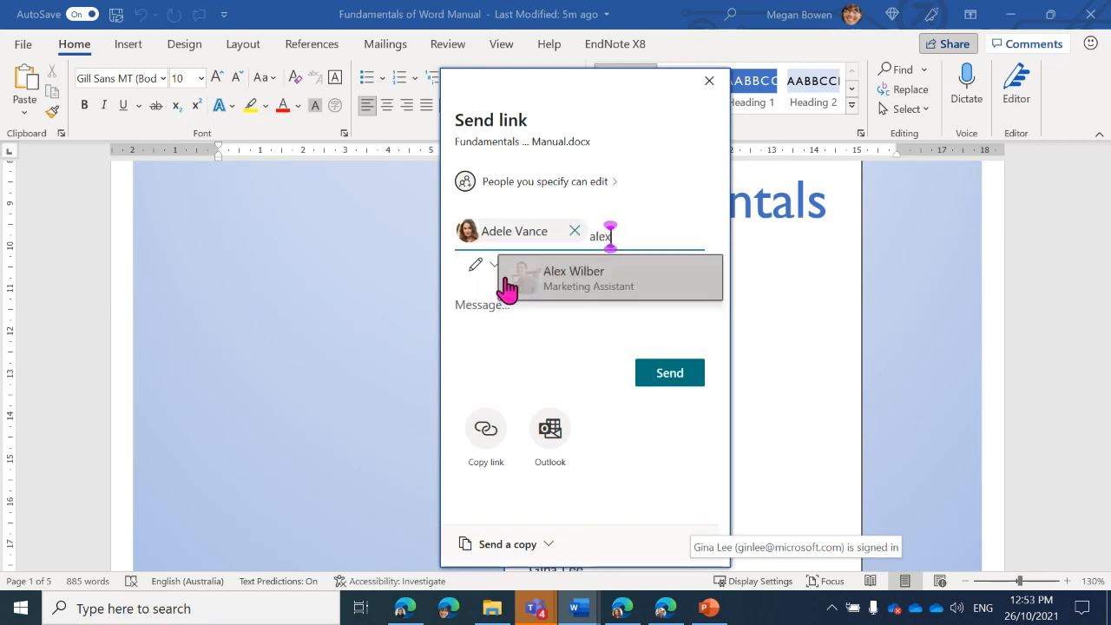
{"action": "left_click", "coordinate": [524, 292]}
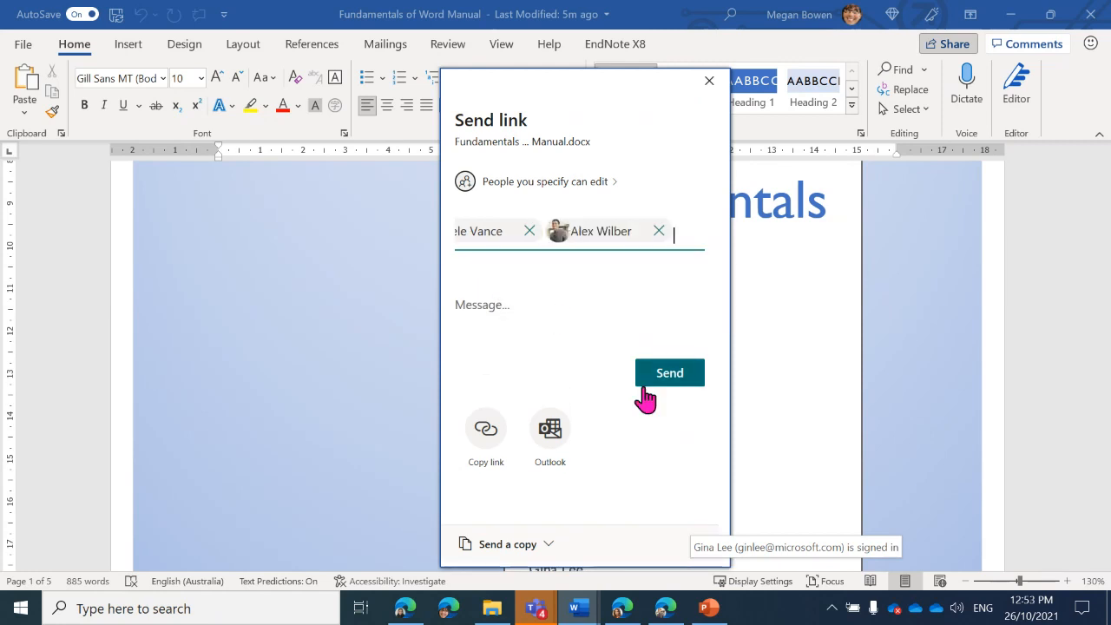
{"action": "left_click", "coordinate": [665, 378]}
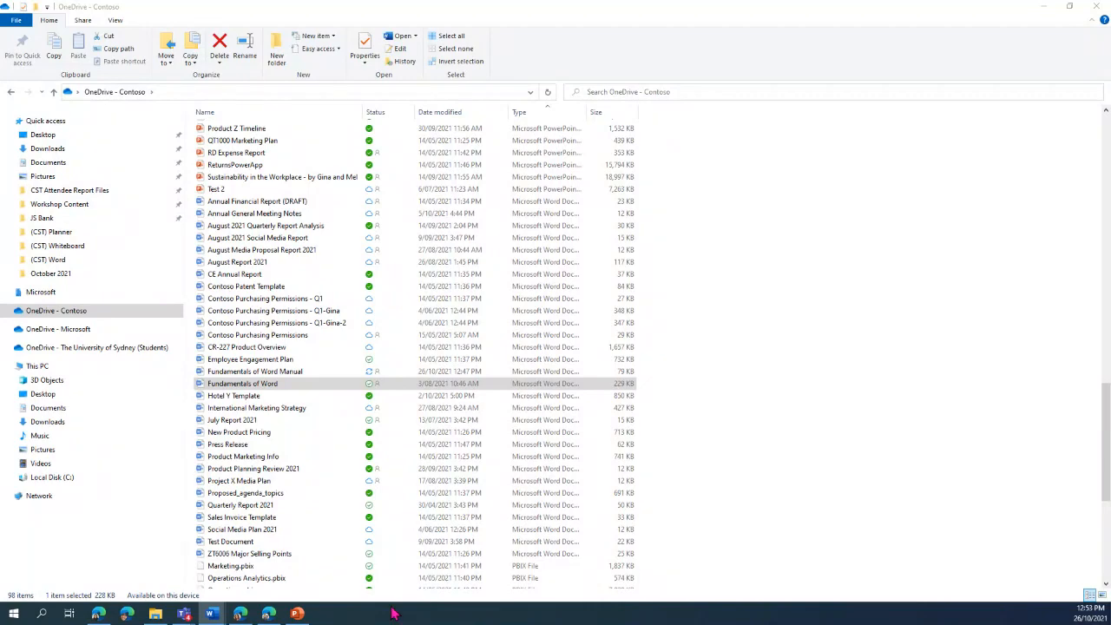
Bring the manual's Word window back onto the main display and maximize it.
{"action": "left_click_drag", "start_coordinate": [391, 609], "coordinate": [428, 540]}
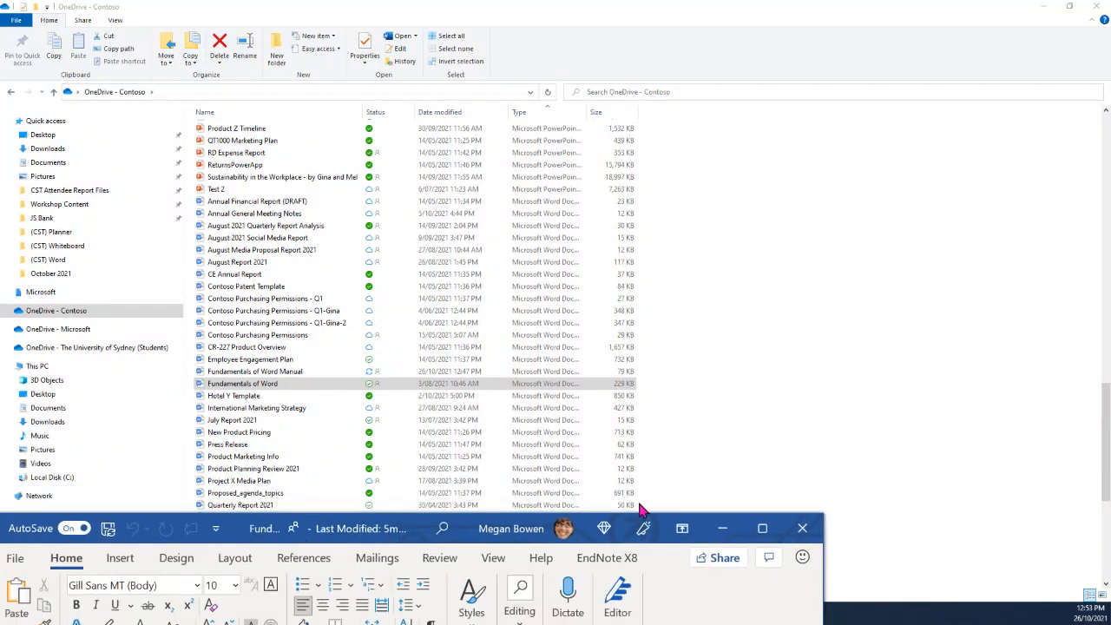
{"action": "left_click", "coordinate": [763, 530]}
{"action": "left_click_drag", "start_coordinate": [721, 619], "coordinate": [434, 97]}
{"action": "left_click", "coordinate": [713, 97]}
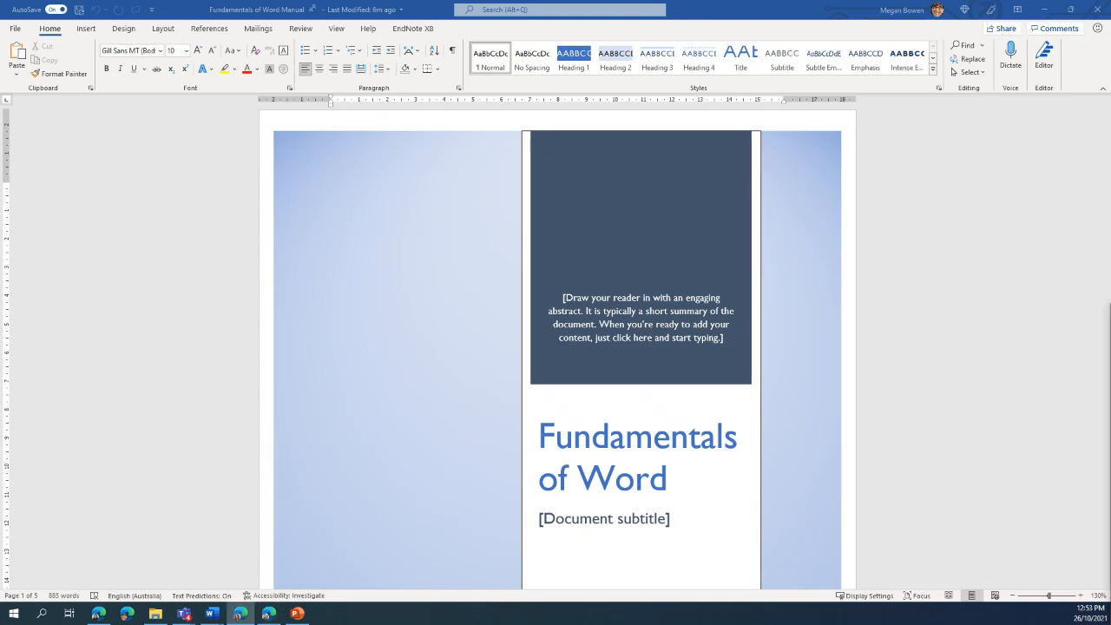
Switch to the recipient's OneDrive in the browser, open Fundamentals of Word Manual.docx from Shared with you, and check who else has it open.
{"action": "left_click_drag", "start_coordinate": [1110, 318], "coordinate": [743, 156]}
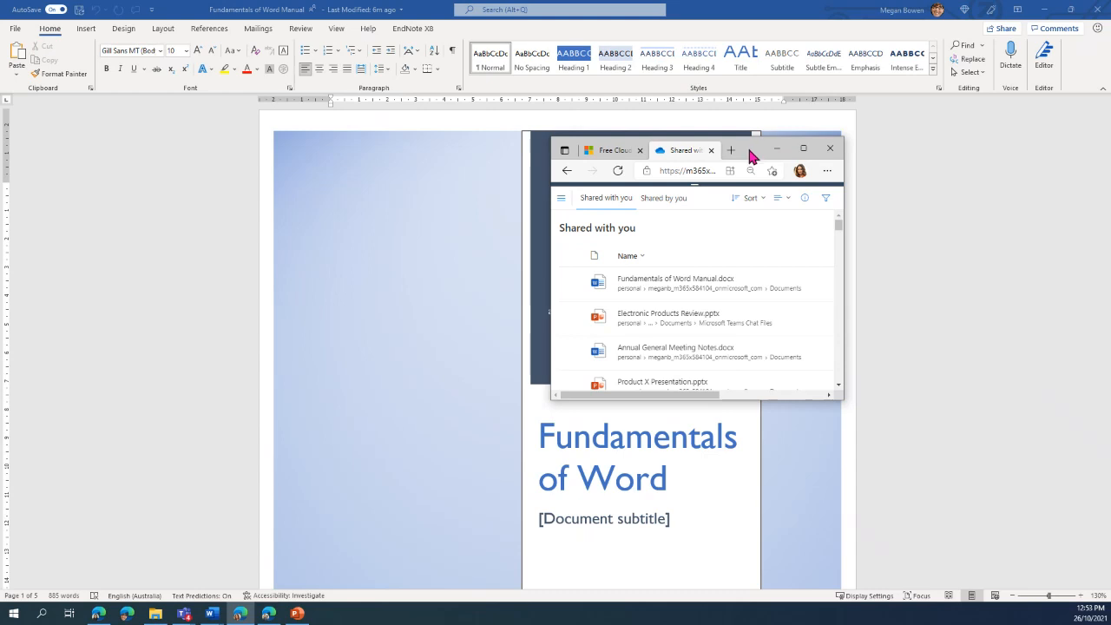
{"action": "double_click", "coordinate": [747, 145]}
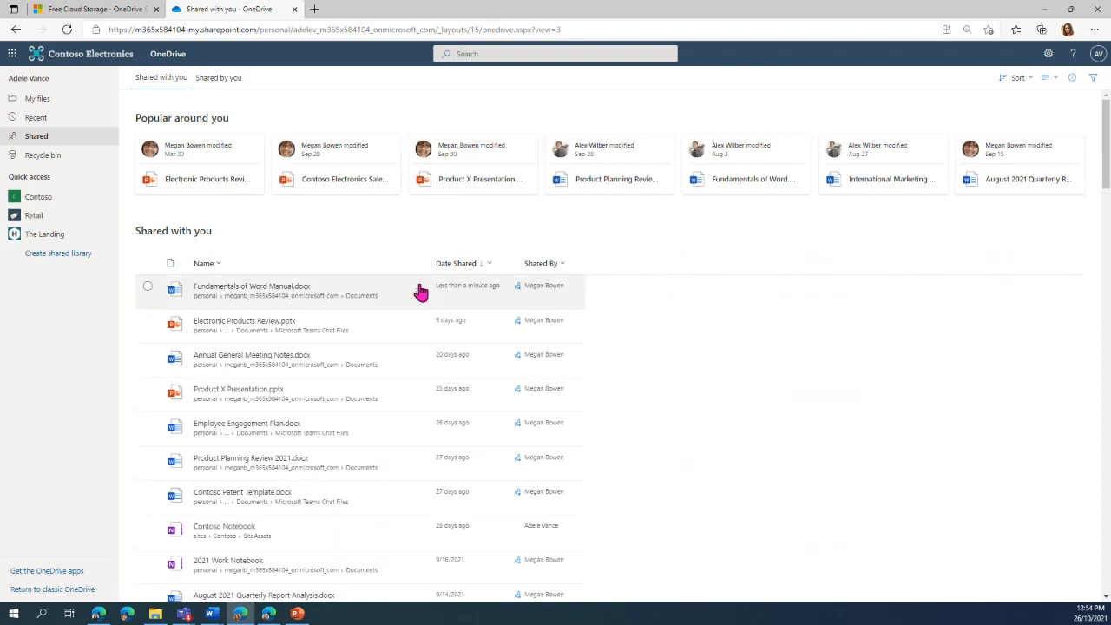
{"action": "key", "text": "ctrl+plus"}
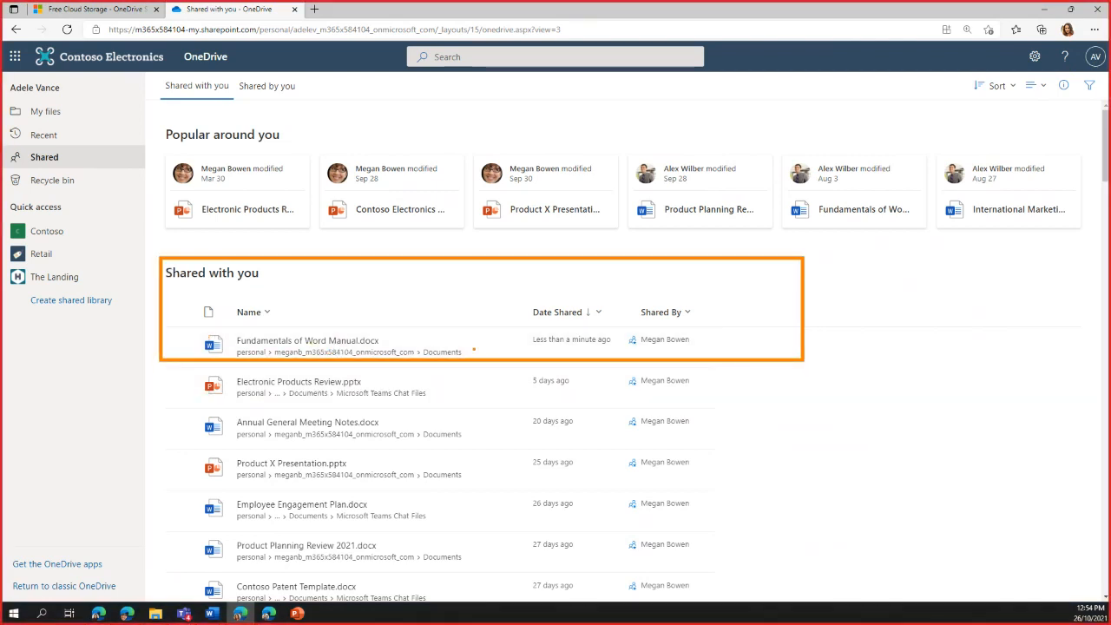
{"action": "left_click", "coordinate": [323, 347]}
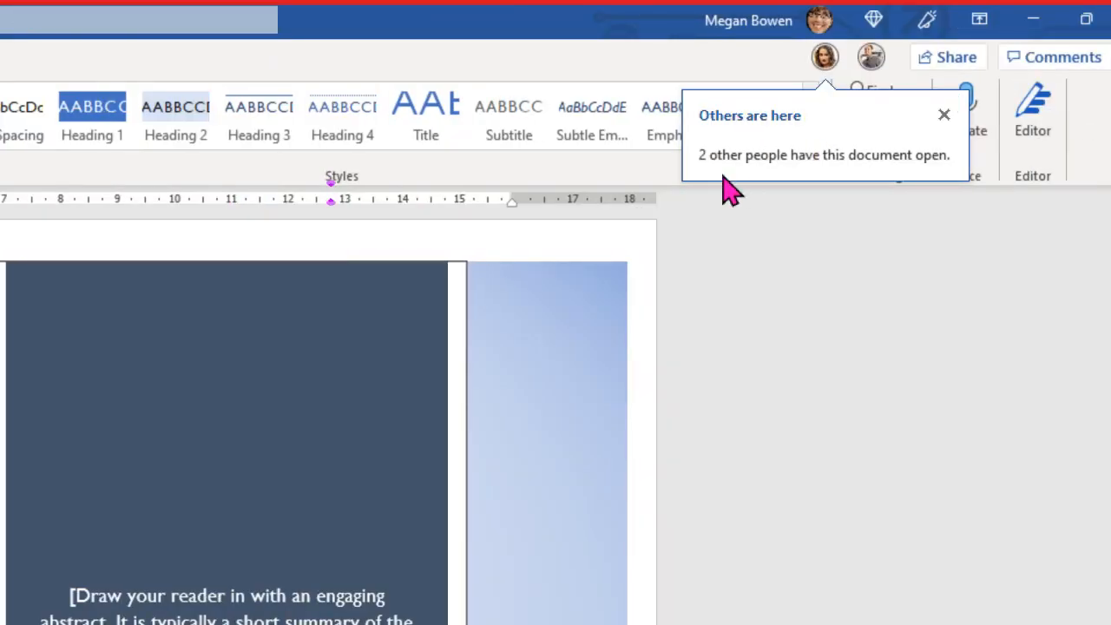
{"action": "mouse_move", "coordinate": [829, 62]}
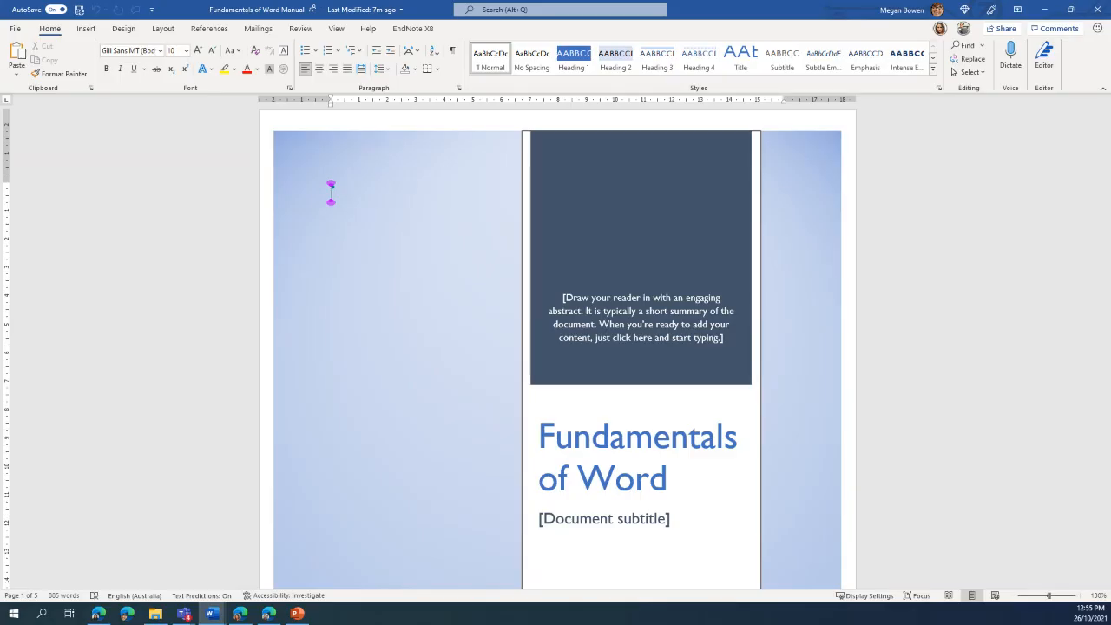
Jump to the place in the manual where the first co-author is currently editing.
{"action": "key", "text": "alt+Tab"}
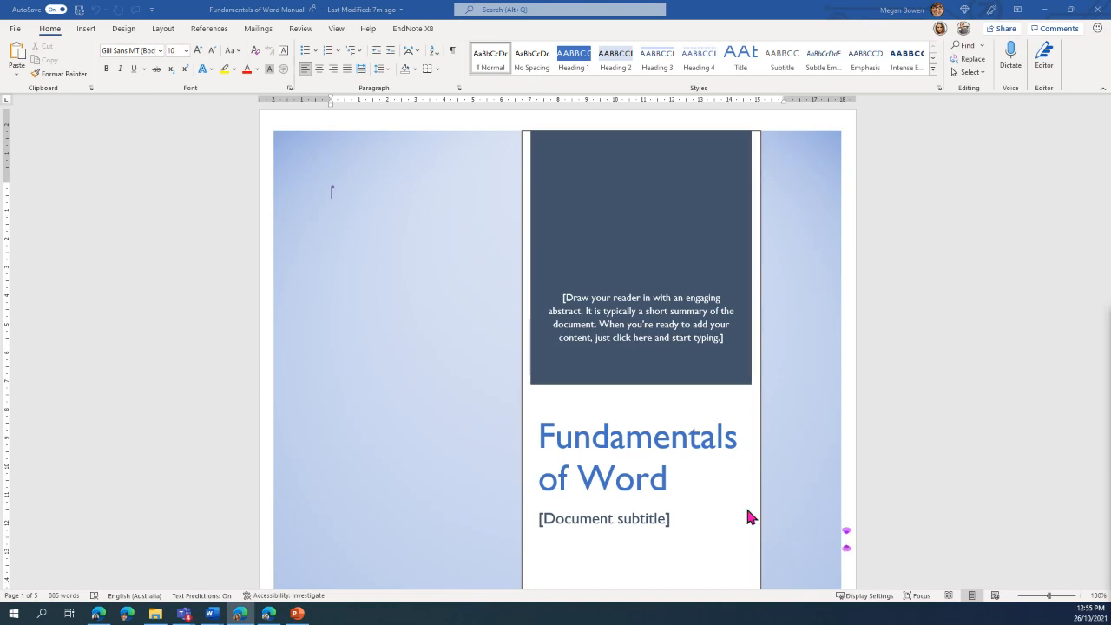
{"action": "scroll", "coordinate": [598, 388], "scroll_direction": "down", "scroll_amount": 15}
{"action": "scroll", "coordinate": [598, 388], "scroll_direction": "down", "scroll_amount": 15}
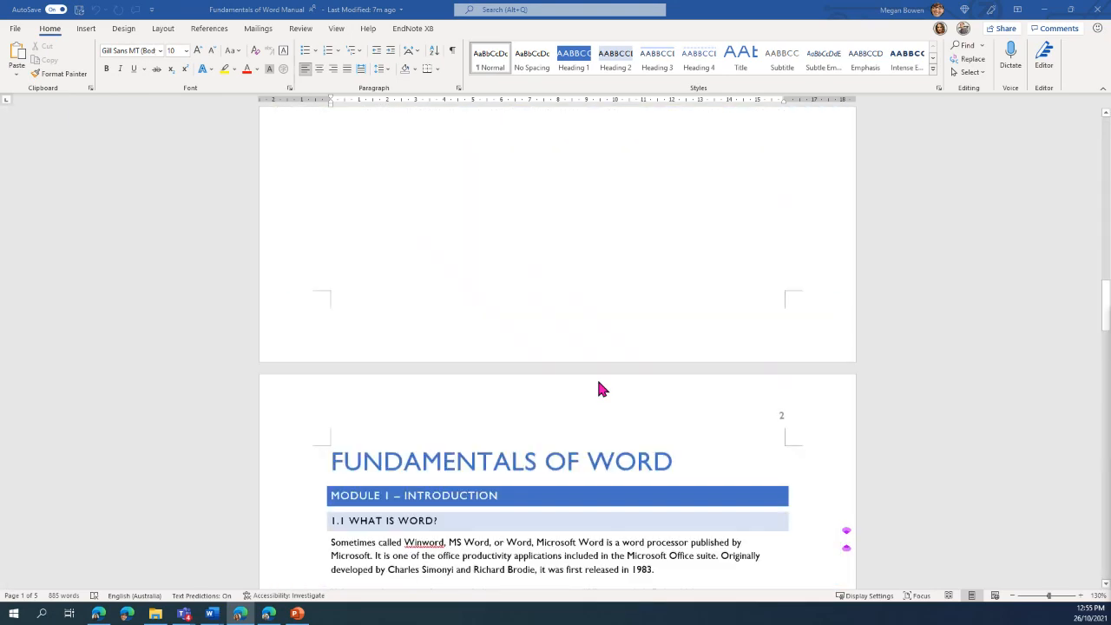
{"action": "left_click", "coordinate": [941, 30]}
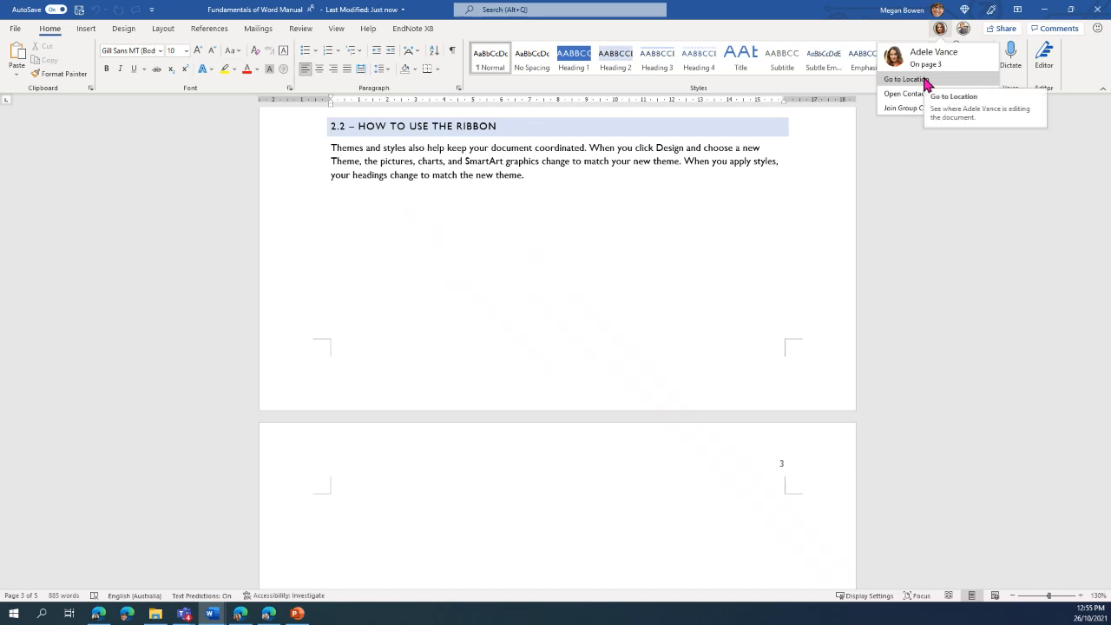
{"action": "left_click", "coordinate": [923, 79]}
{"action": "scroll", "coordinate": [608, 314], "scroll_direction": "up", "scroll_amount": 3}
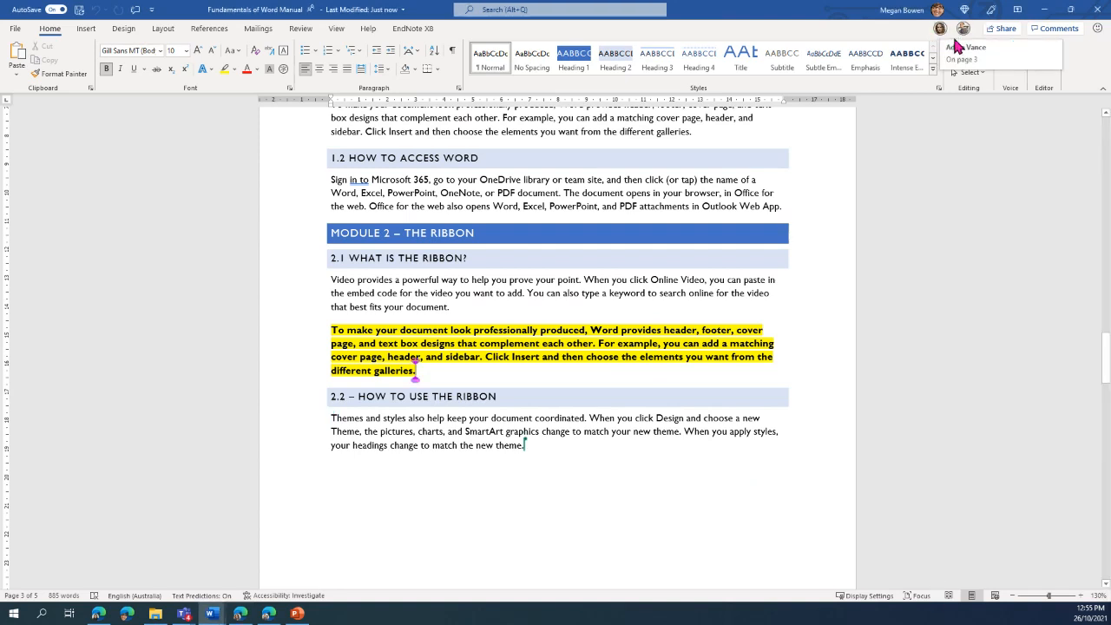
Check the first co-author's current page and the location, contact card and group chat options offered for them.
{"action": "left_click", "coordinate": [944, 31]}
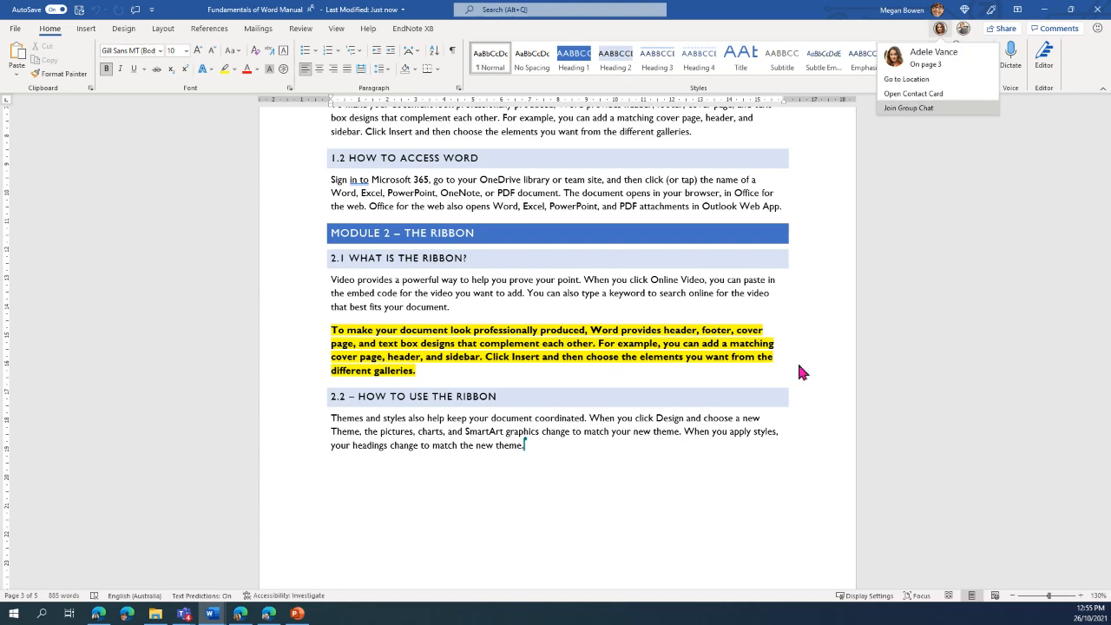
{"action": "left_click", "coordinate": [671, 500]}
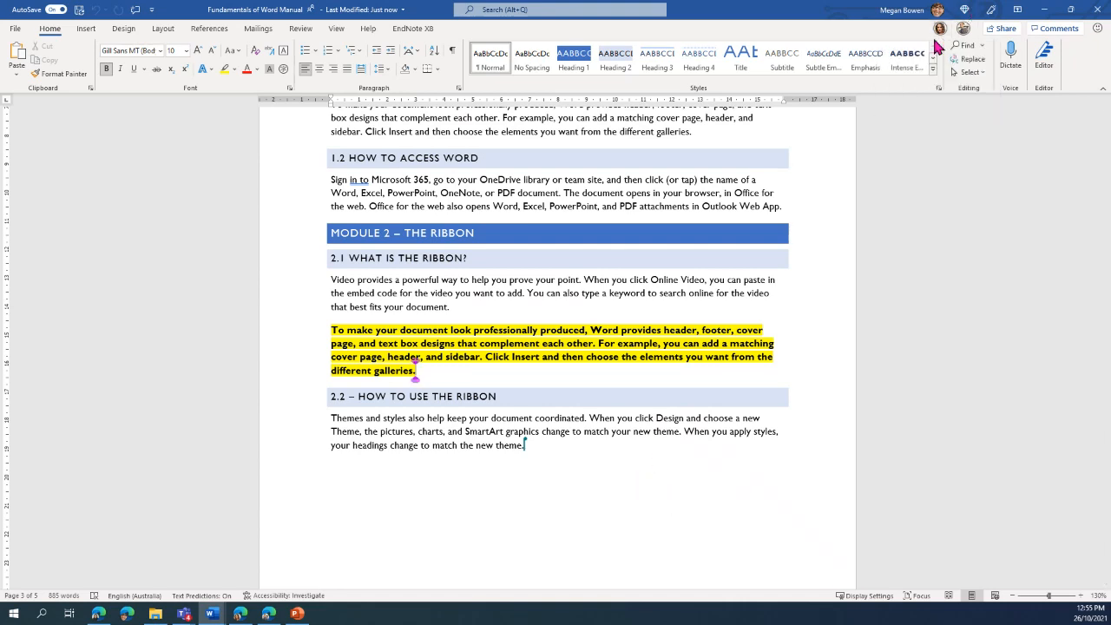
{"action": "left_click", "coordinate": [937, 31]}
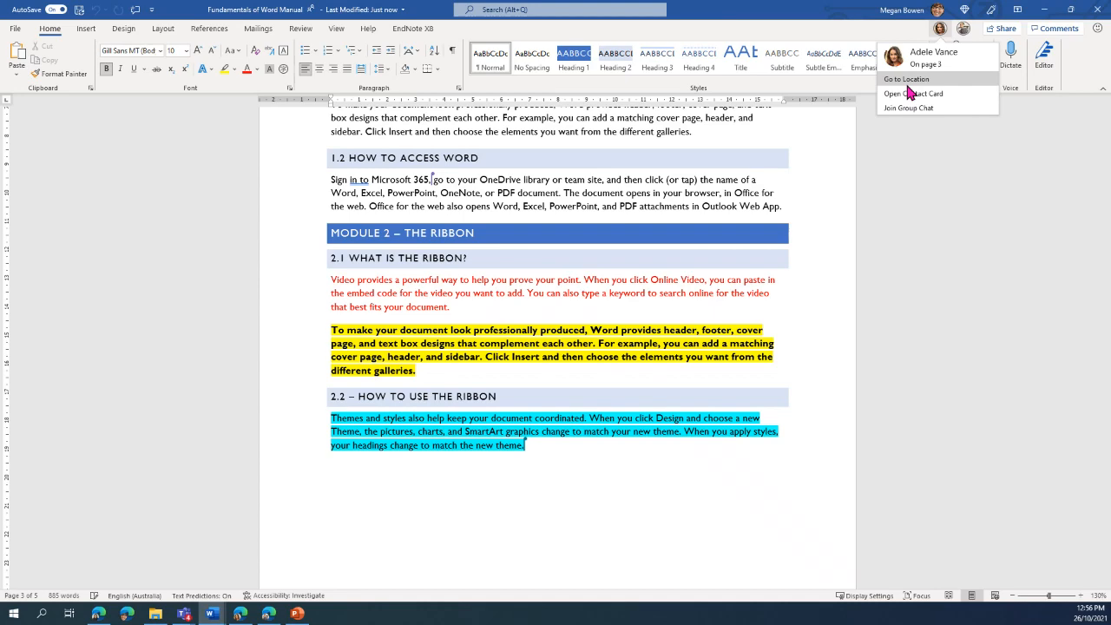
{"action": "left_click", "coordinate": [926, 166]}
Start a comment on the first paragraph under 1.1 What is Word? and mention a colleague in it.
{"action": "scroll", "coordinate": [537, 287], "scroll_direction": "up", "scroll_amount": 6}
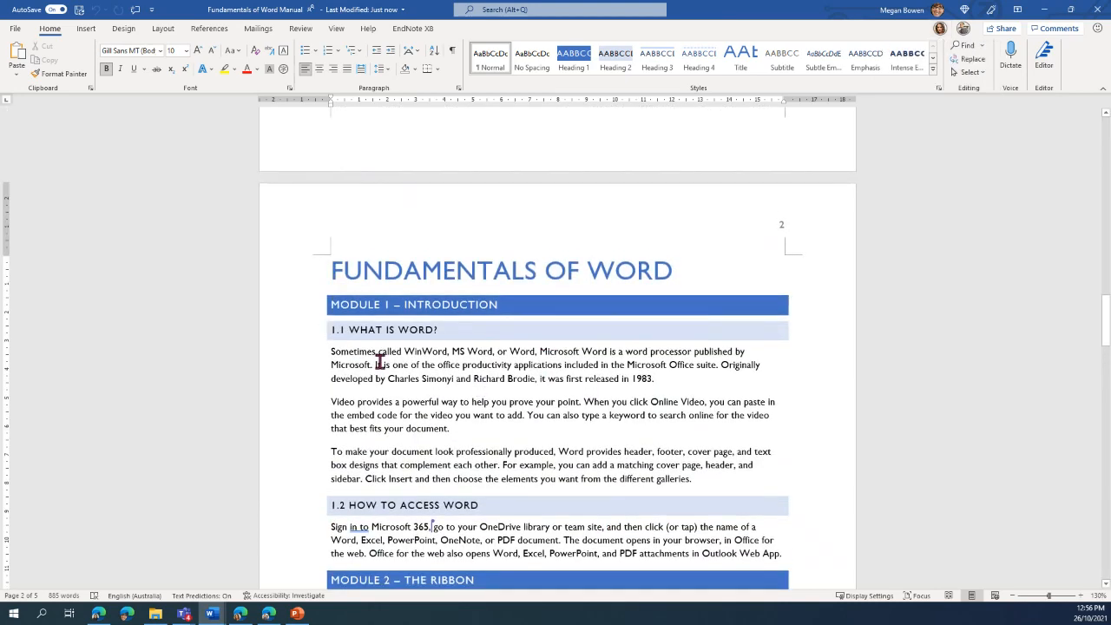
{"action": "triple_click", "coordinate": [383, 368]}
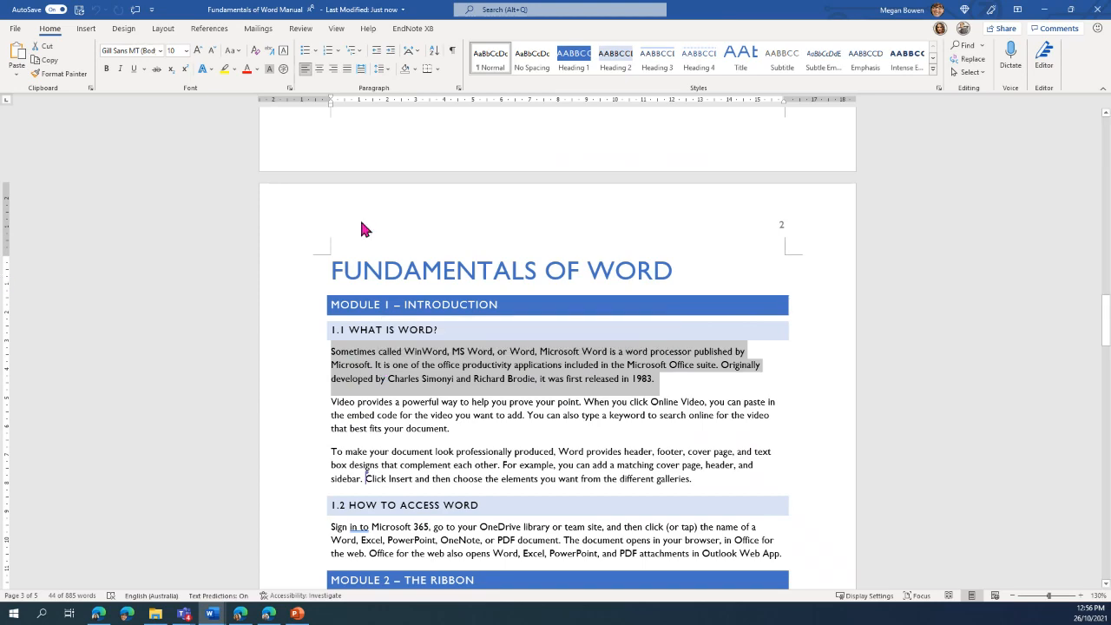
{"action": "left_click", "coordinate": [299, 29]}
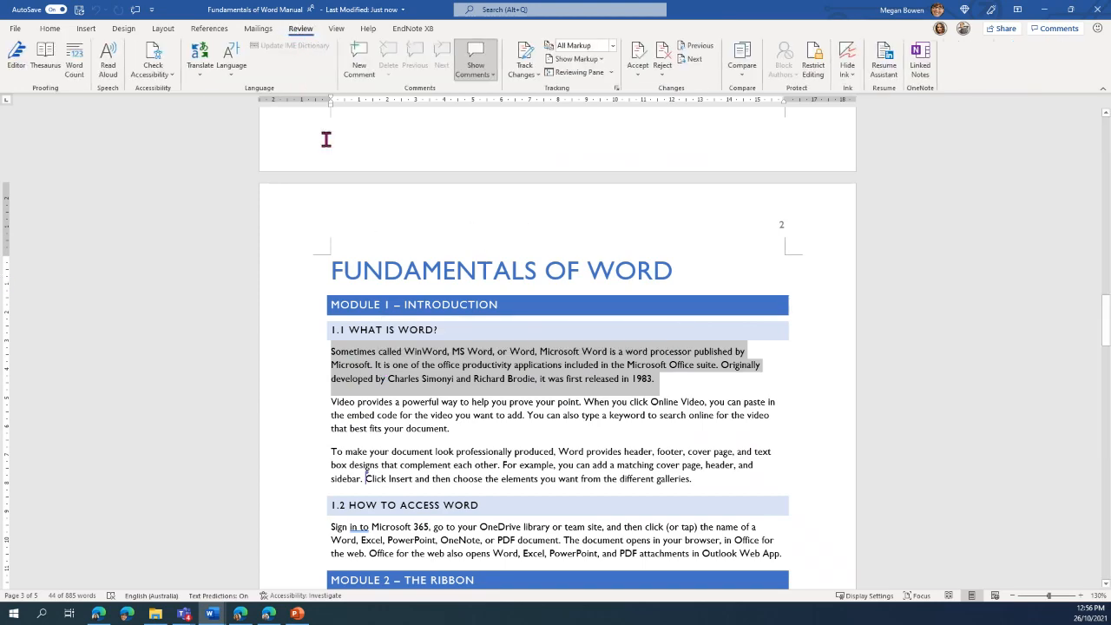
{"action": "scroll", "coordinate": [322, 139], "scroll_direction": "up", "scroll_amount": 6}
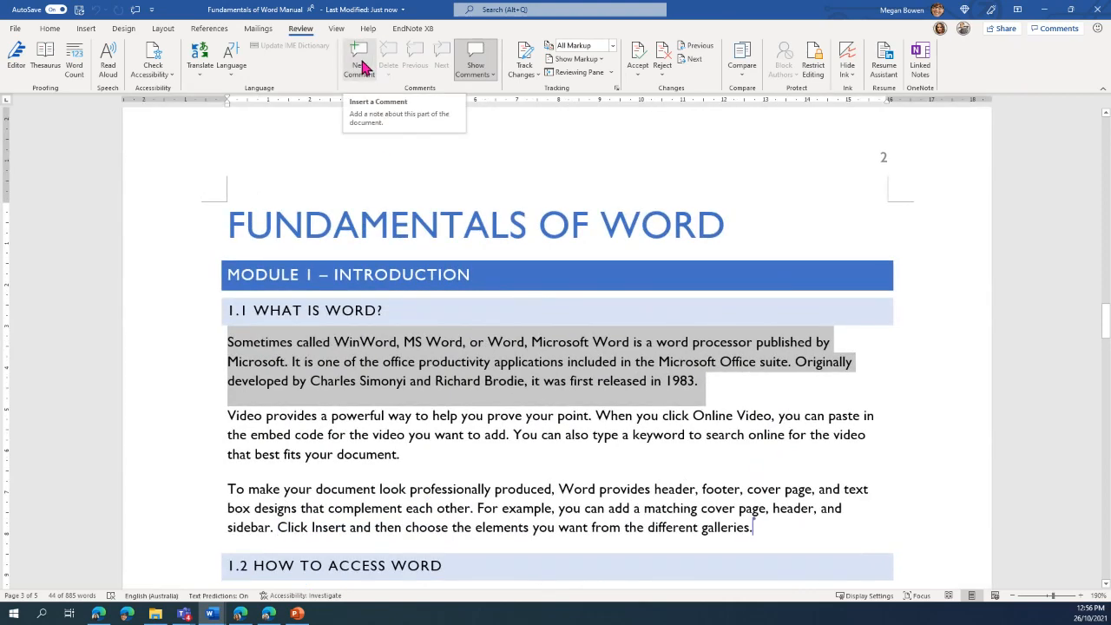
{"action": "left_click", "coordinate": [360, 62]}
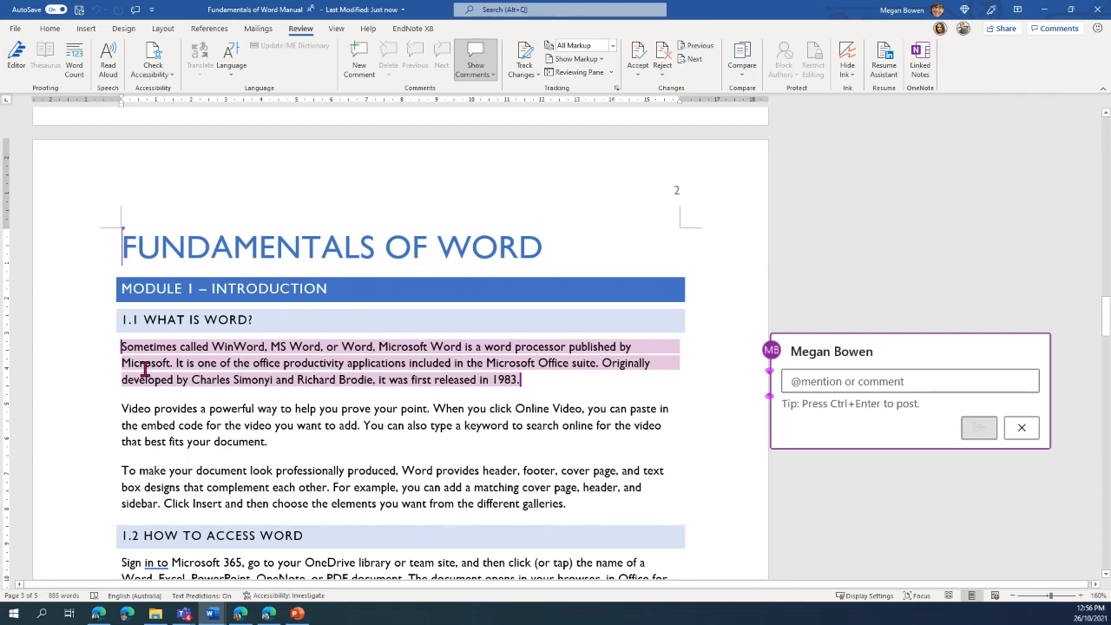
{"action": "type", "text": "@"}
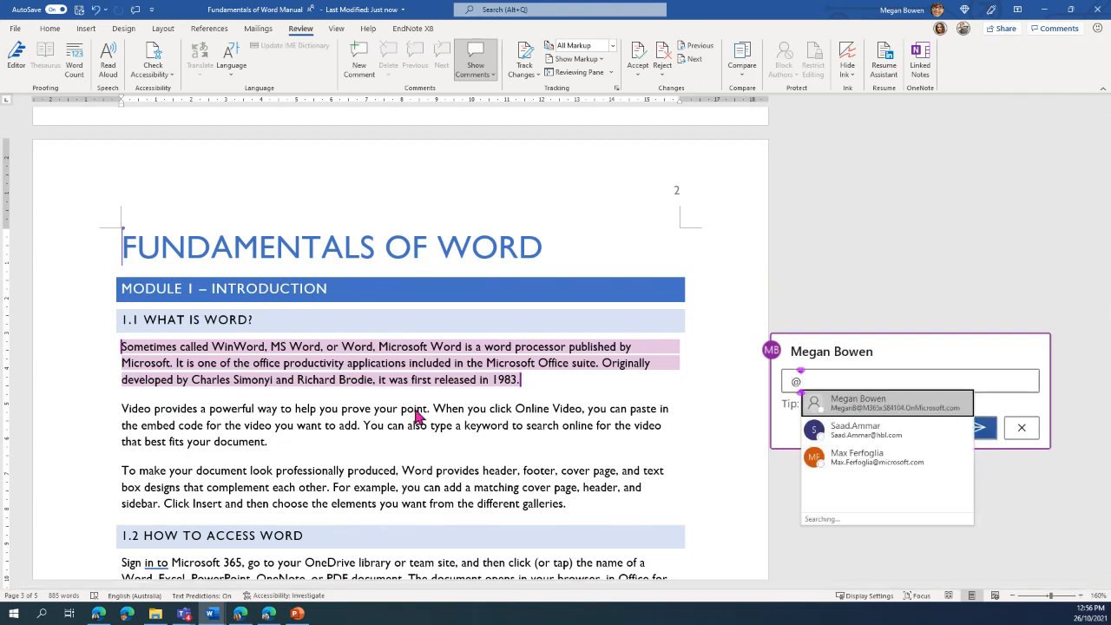
{"action": "type", "text": "adele"}
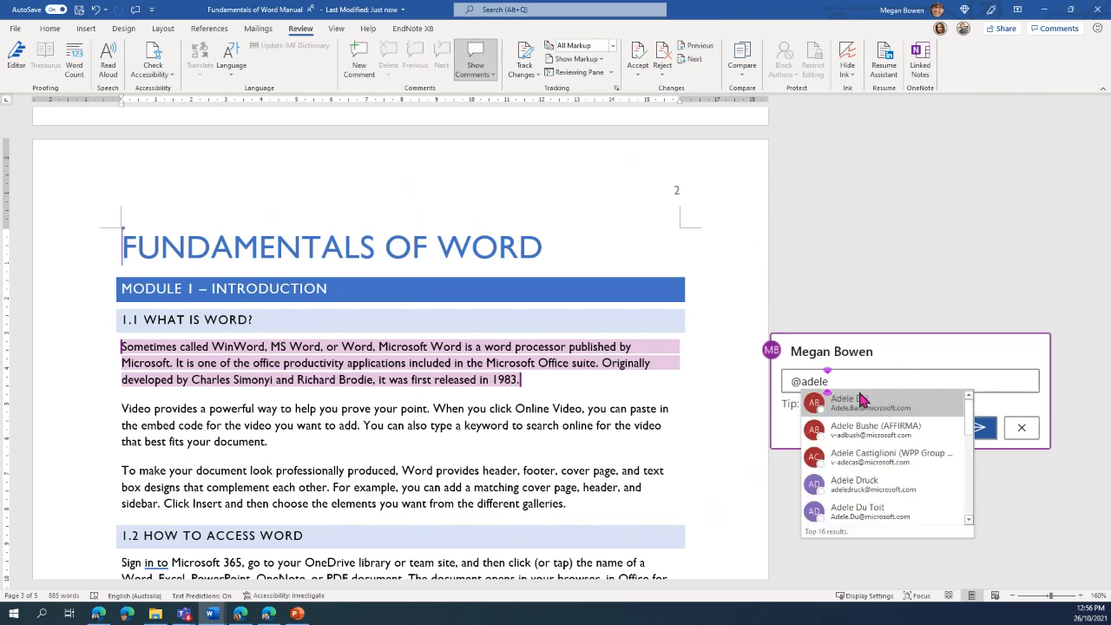
{"action": "type", "text": " vance"}
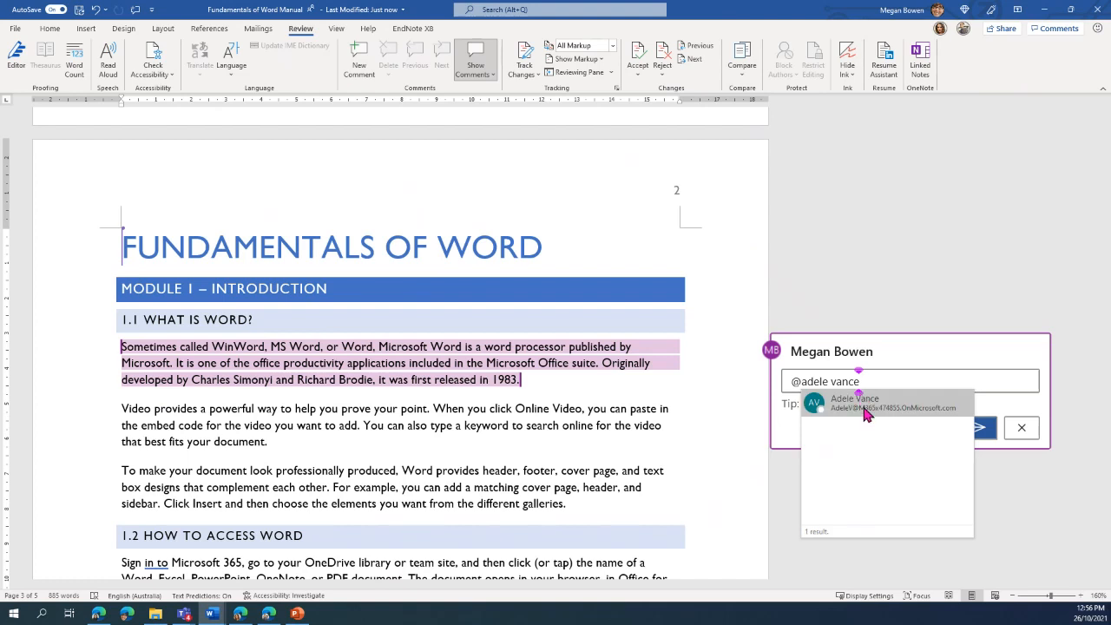
{"action": "left_click", "coordinate": [867, 408]}
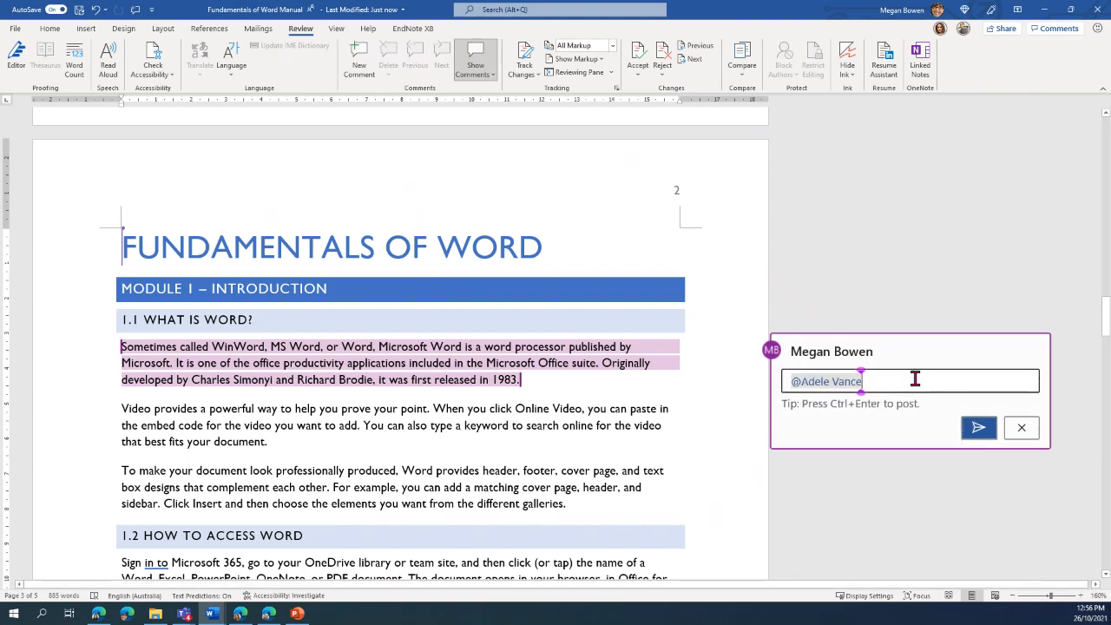
Try to post the comment with the text "please edit this paragraph and add a photo. Thanks!" and discard it.
{"action": "type", "text": "please edit this documen"}
{"action": "key", "text": "BackSpace"}
{"action": "key", "text": "BackSpace"}
{"action": "key", "text": "BackSpace"}
{"action": "key", "text": "BackSpace"}
{"action": "key", "text": "BackSpace"}
{"action": "key", "text": "BackSpace"}
{"action": "key", "text": "BackSpace"}
{"action": "key", "text": "BackSpace"}
{"action": "key", "text": "BackSpace"}
{"action": "type", "text": "paragraph and "}
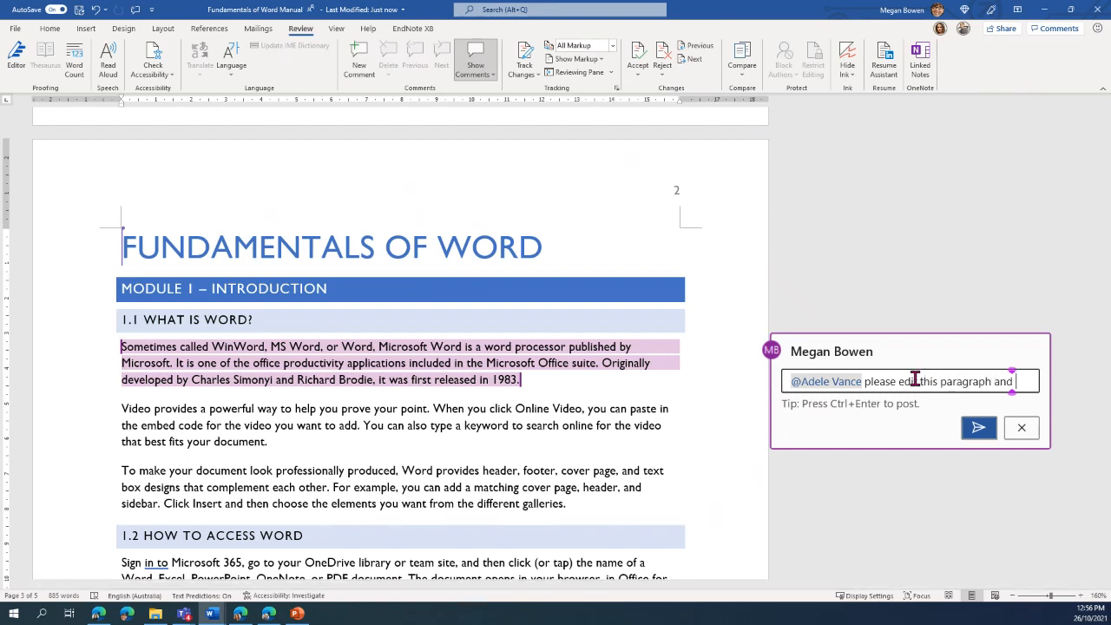
{"action": "type", "text": "add a photo. Thanks!"}
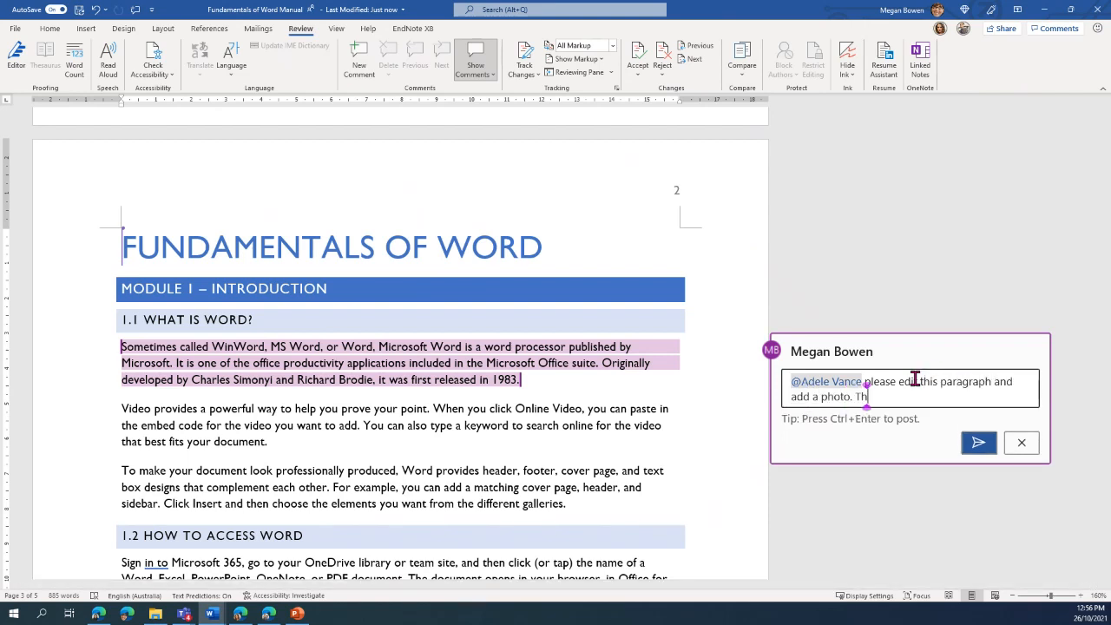
{"action": "left_click", "coordinate": [978, 443]}
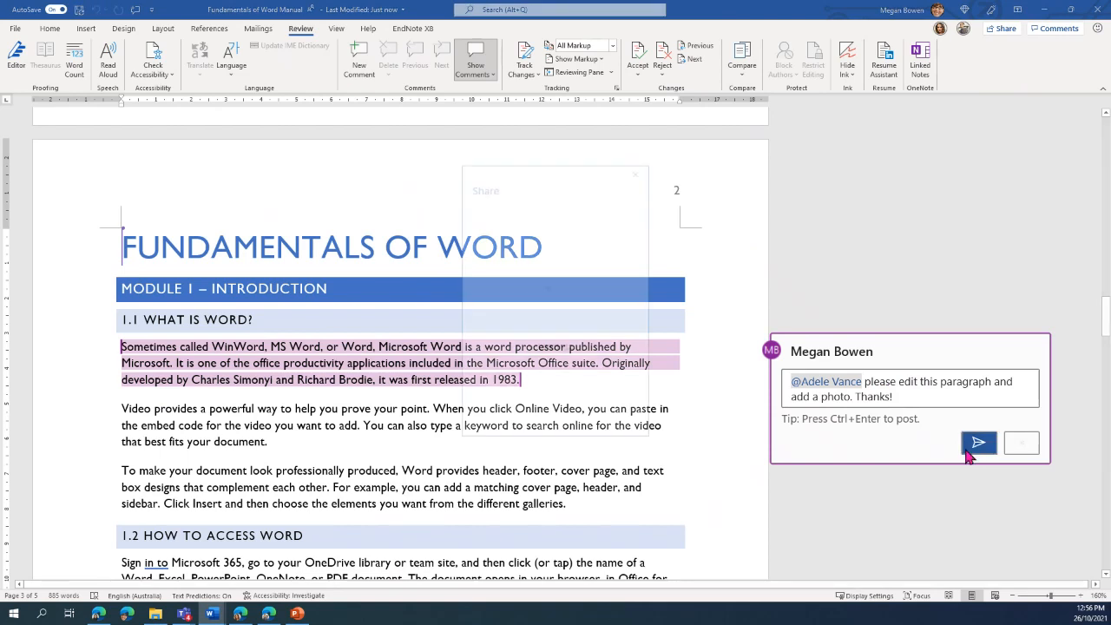
{"action": "left_click", "coordinate": [638, 169]}
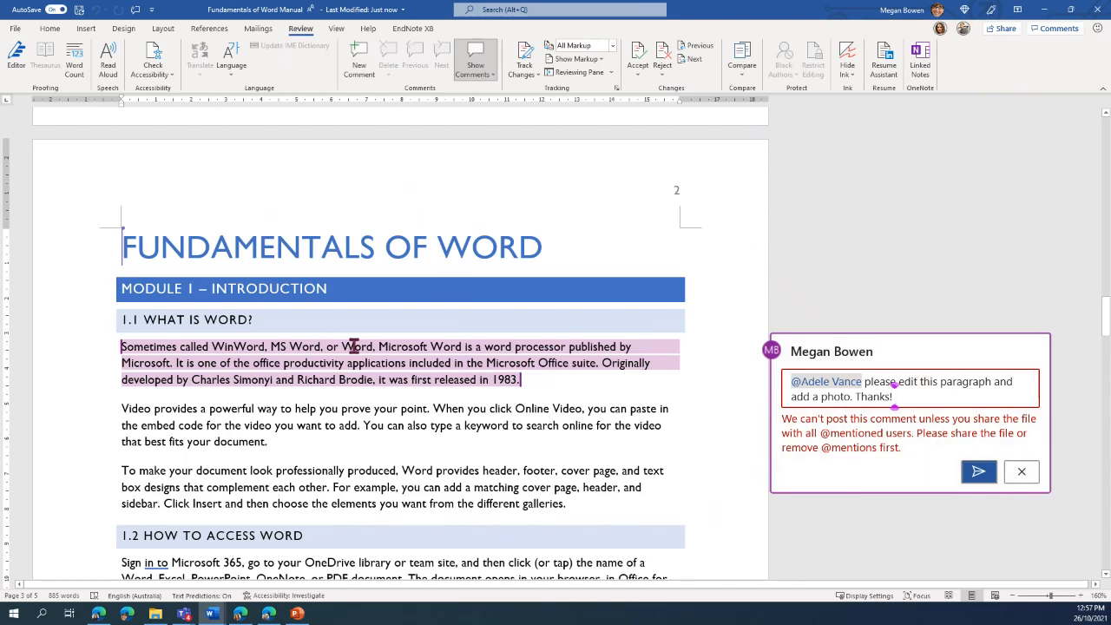
{"action": "left_click", "coordinate": [1021, 471]}
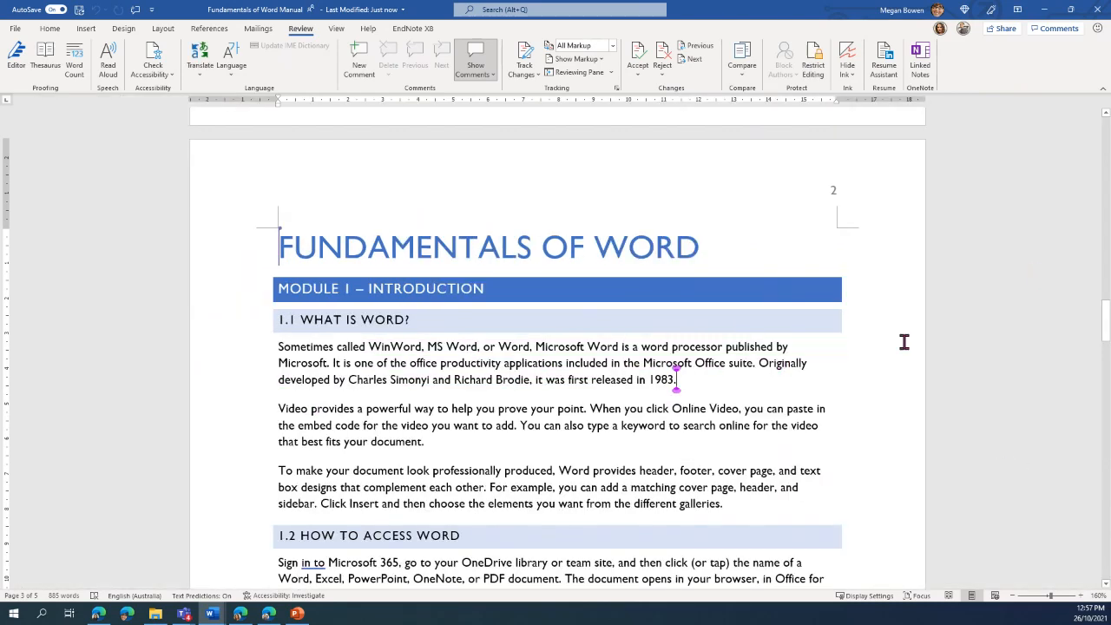
Open the manual's version history to review who modified it and when.
{"action": "scroll", "coordinate": [484, 357], "scroll_direction": "up", "scroll_amount": 2}
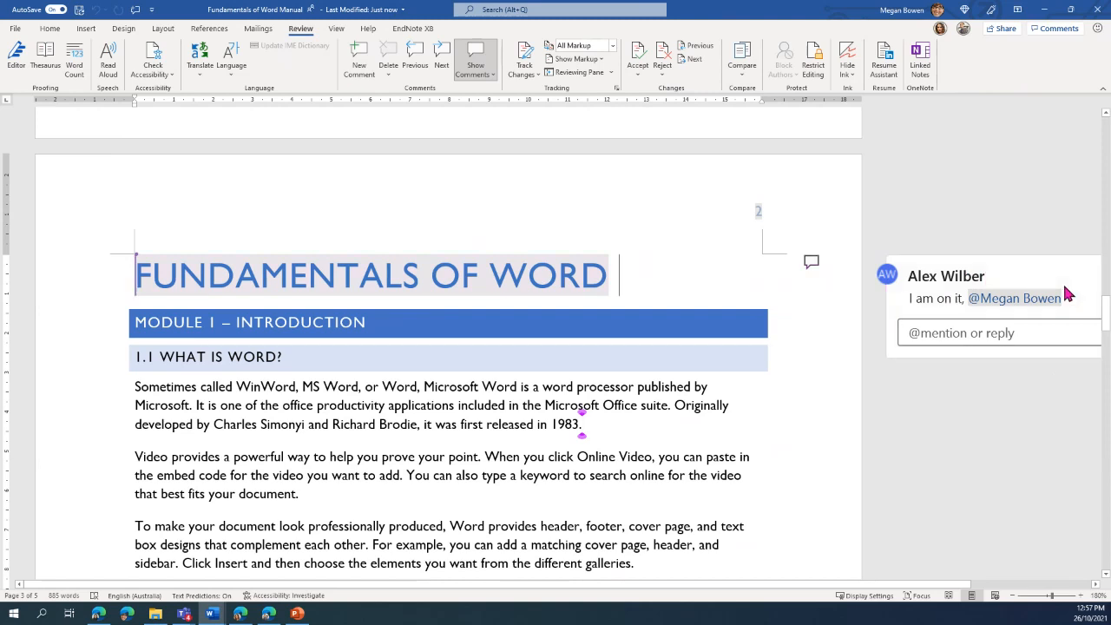
{"action": "left_click", "coordinate": [309, 10]}
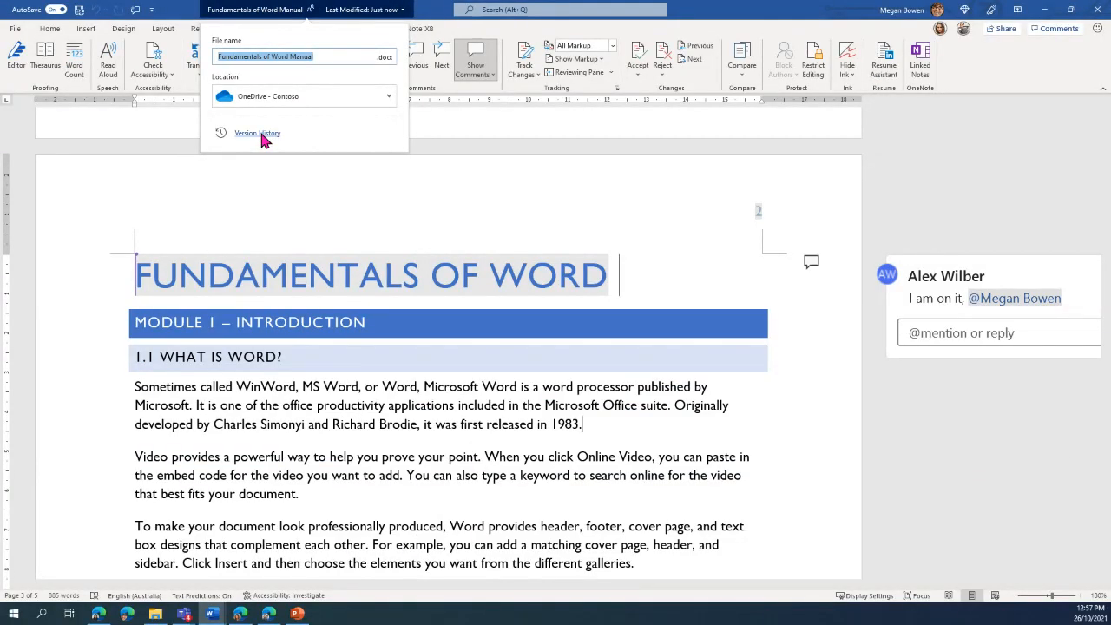
{"action": "left_click", "coordinate": [258, 133]}
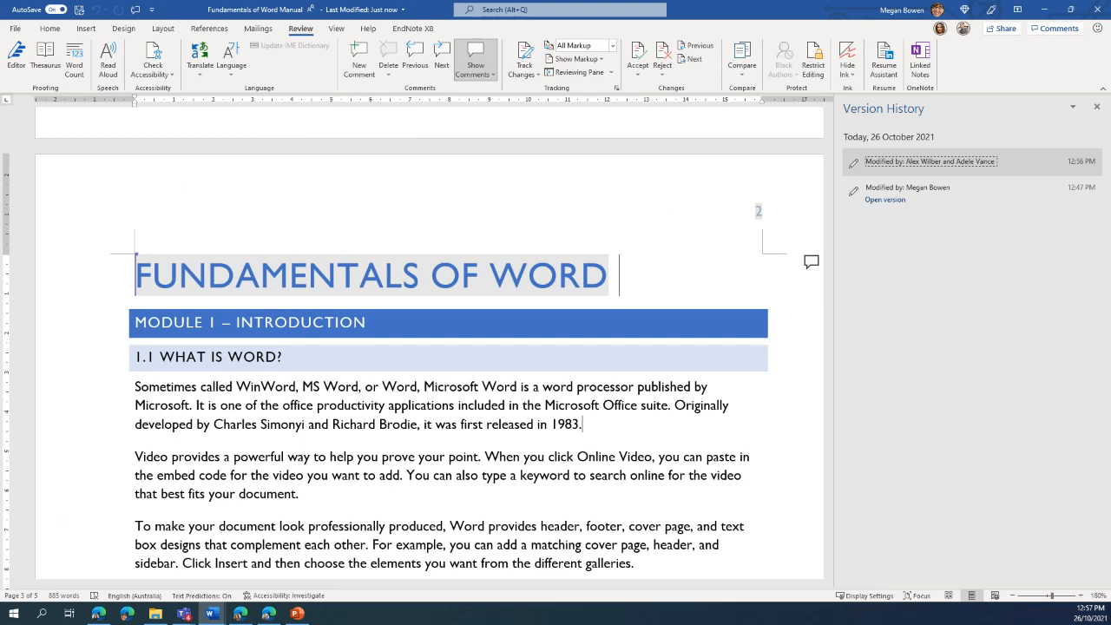
Switch to OneDrive in a maximized Edge window, dismiss the page-restore offer and switch the site to Australia - English.
{"action": "left_click", "coordinate": [128, 613]}
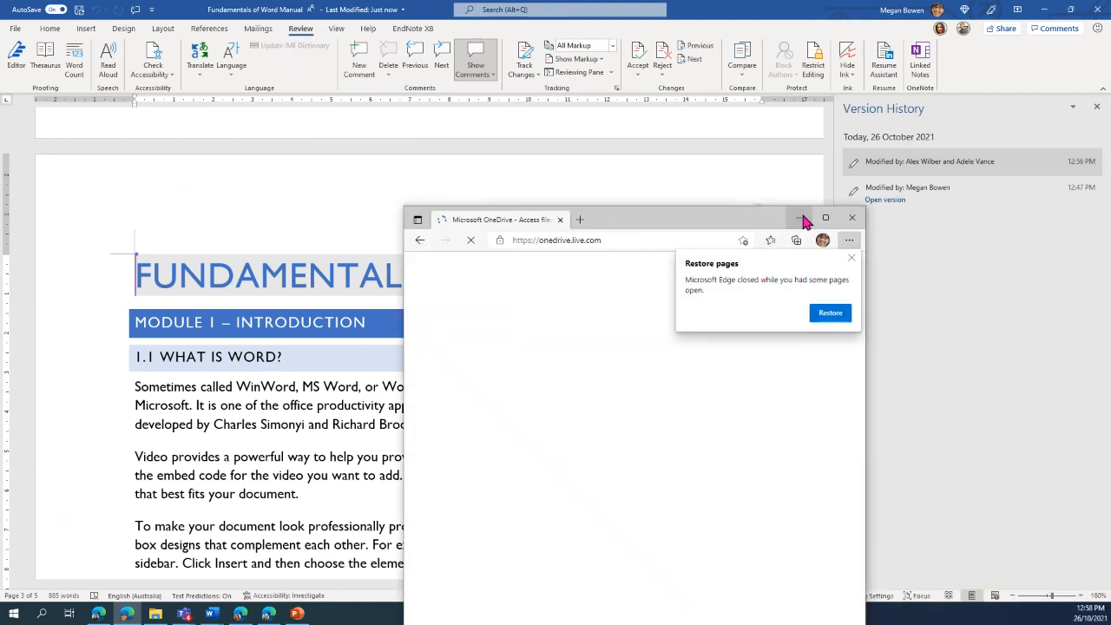
{"action": "left_click", "coordinate": [825, 218]}
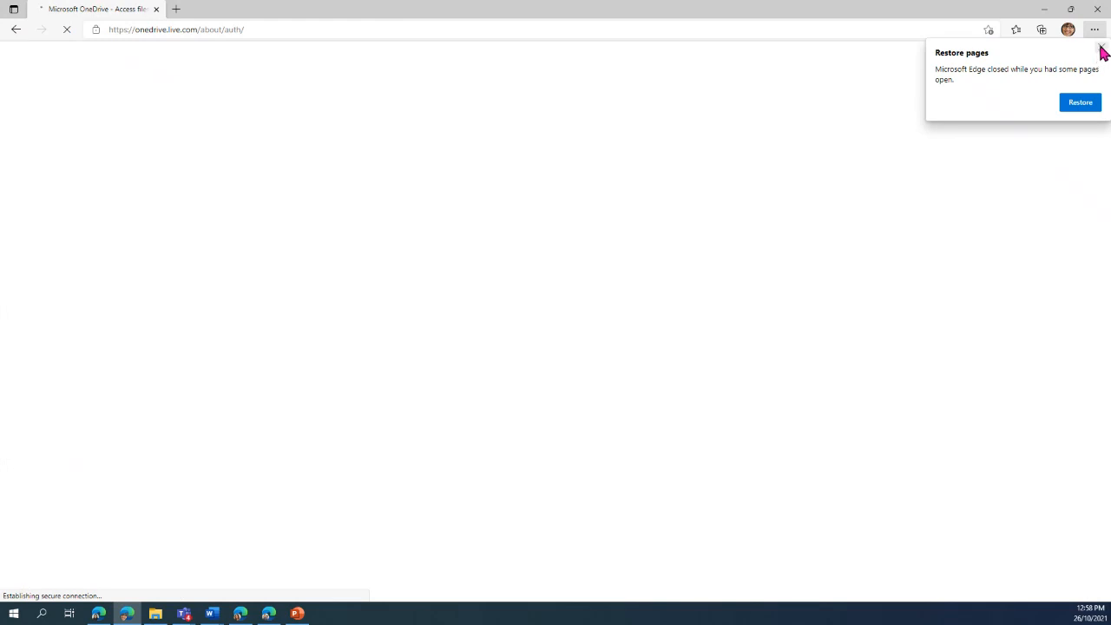
{"action": "left_click", "coordinate": [1100, 49]}
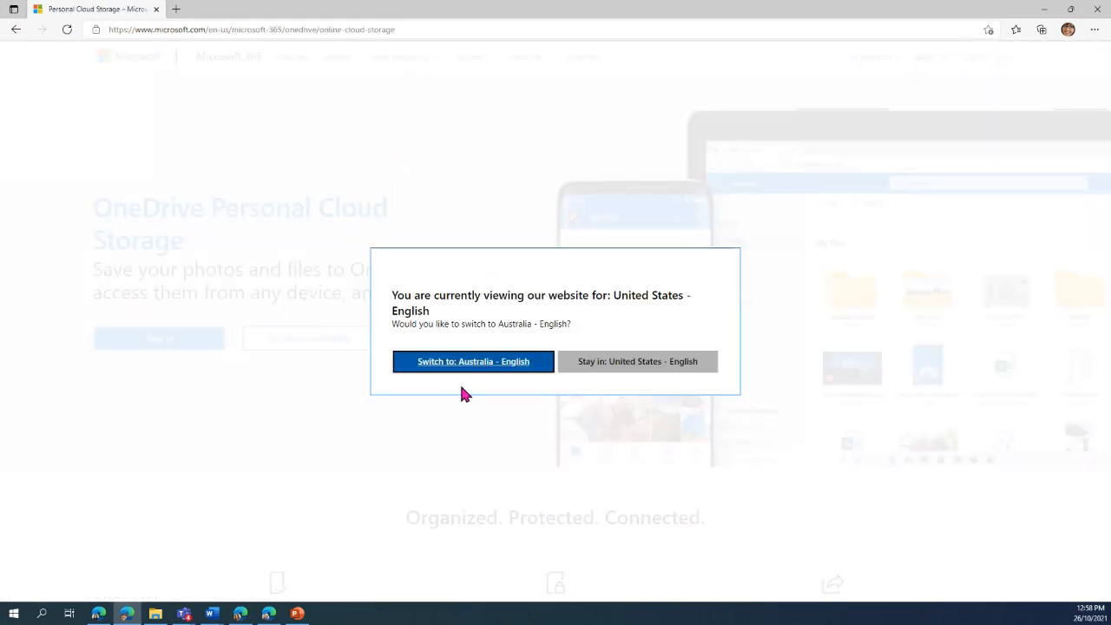
{"action": "left_click", "coordinate": [459, 363]}
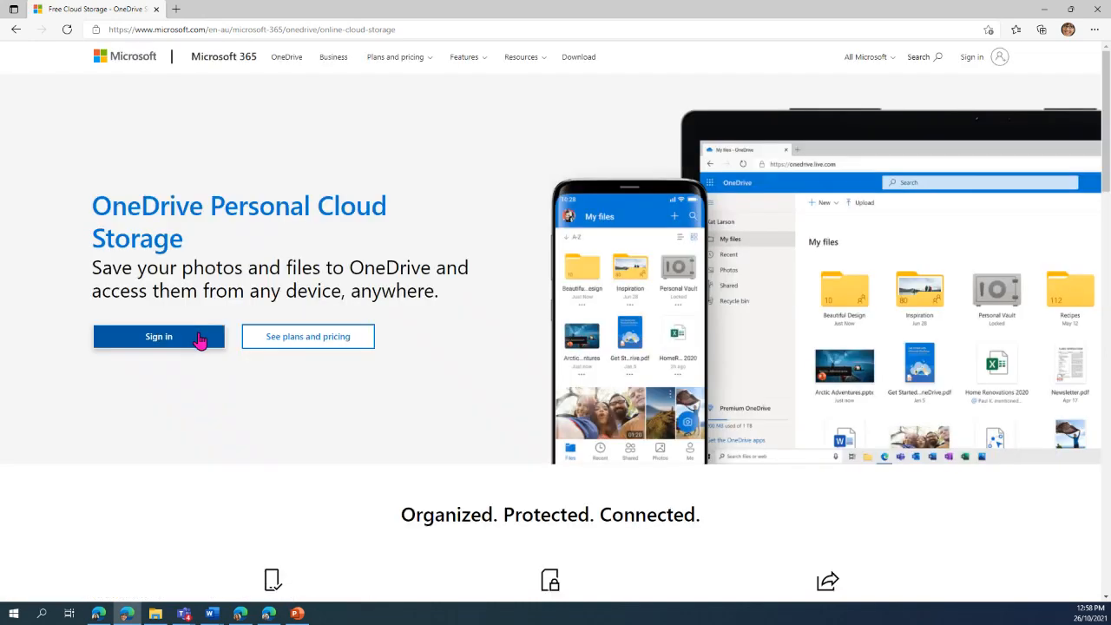
Sign in to OneDrive with the document owner's work account e-mail and show the account's files.
{"action": "left_click", "coordinate": [142, 340]}
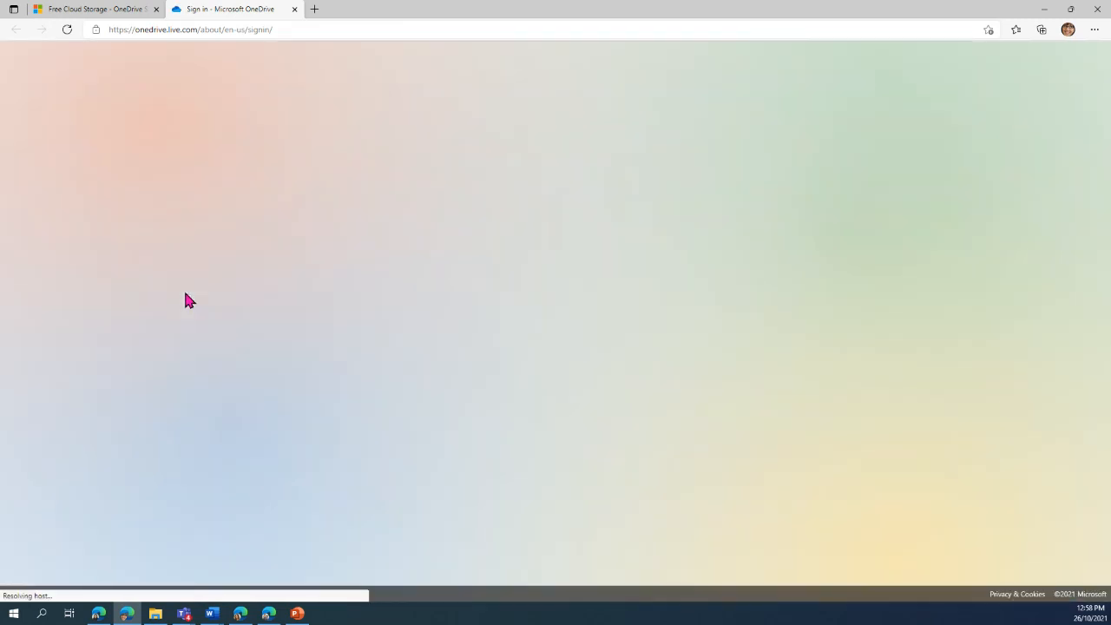
{"action": "left_click", "coordinate": [528, 306]}
{"action": "left_click", "coordinate": [518, 352]}
{"action": "left_click", "coordinate": [650, 379]}
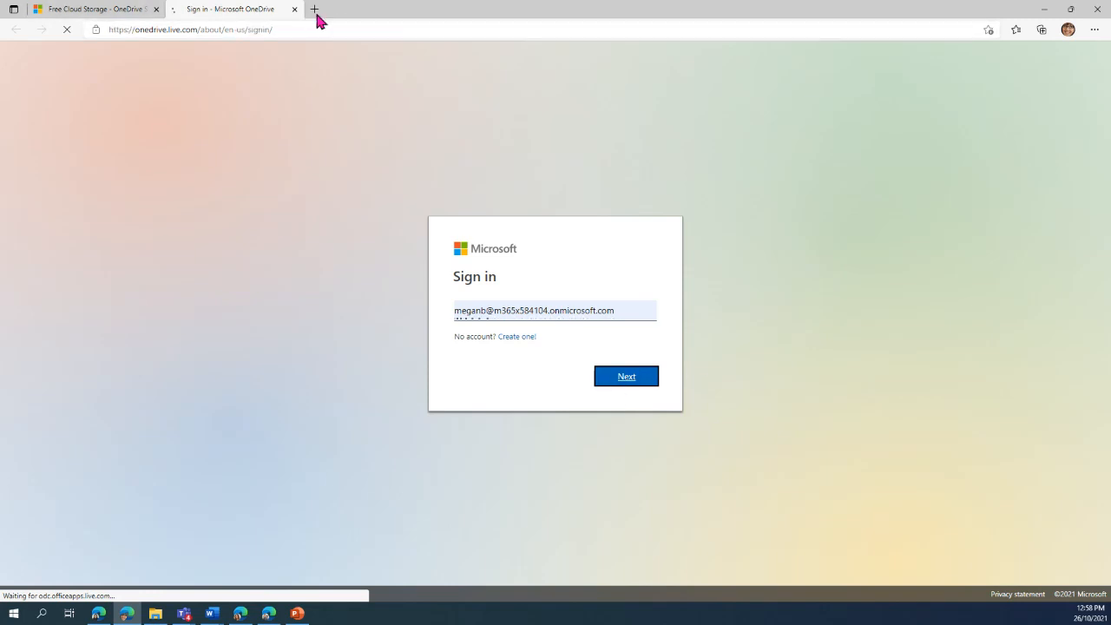
{"action": "left_click", "coordinate": [97, 10]}
{"action": "left_click", "coordinate": [246, 17]}
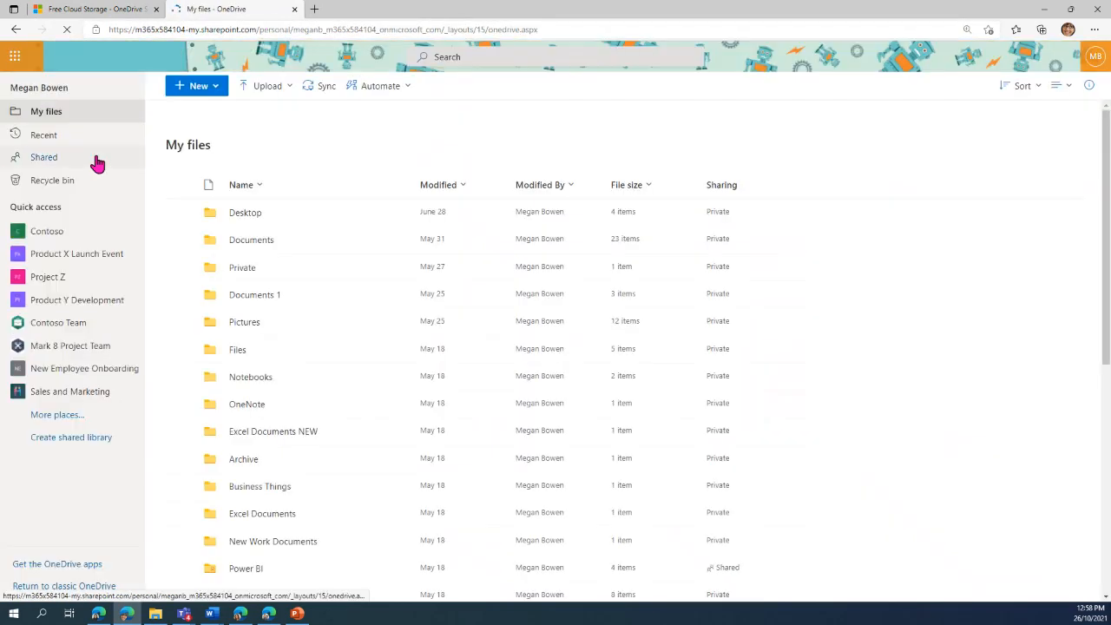
Look through the files listed under Shared by you in OneDrive.
{"action": "left_click", "coordinate": [48, 161]}
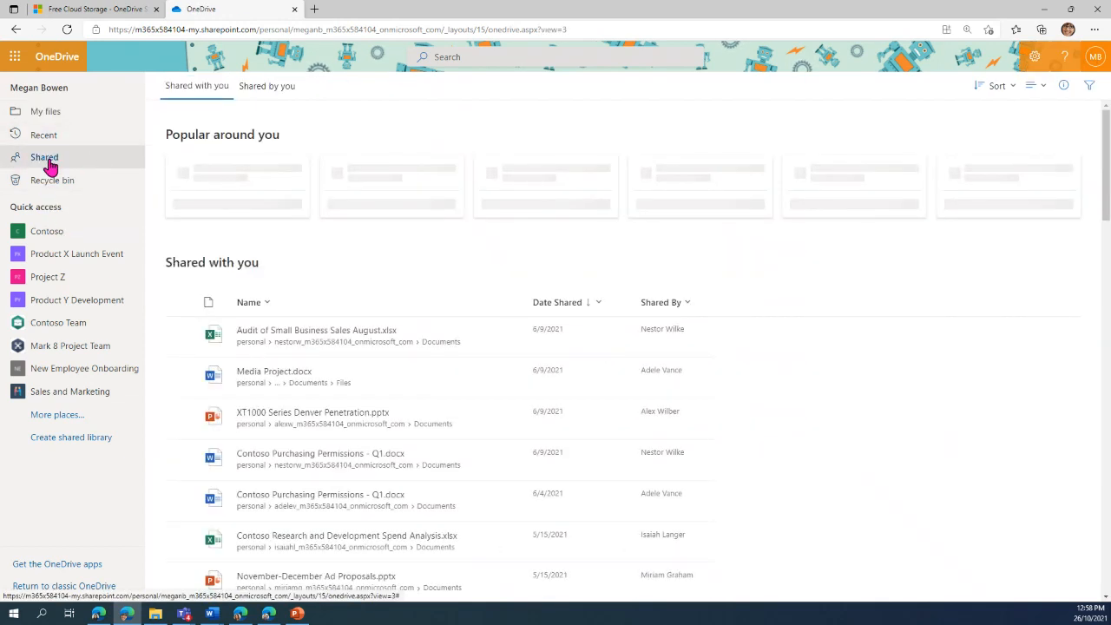
{"action": "left_click", "coordinate": [261, 89]}
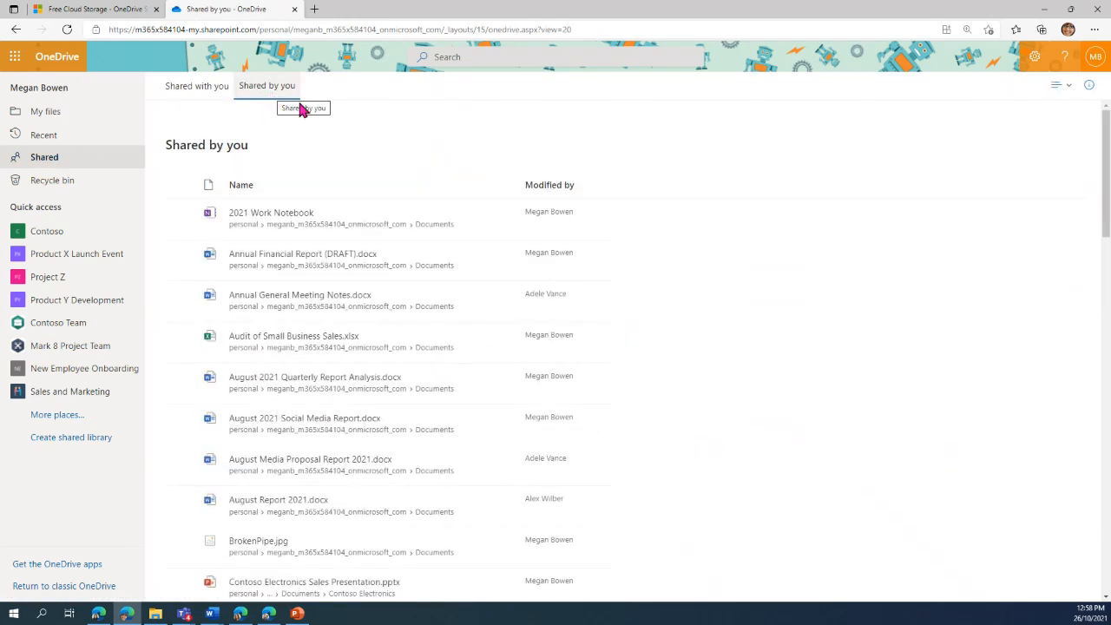
{"action": "scroll", "coordinate": [312, 368], "scroll_direction": "down", "scroll_amount": 10}
{"action": "scroll", "coordinate": [316, 375], "scroll_direction": "down", "scroll_amount": 3}
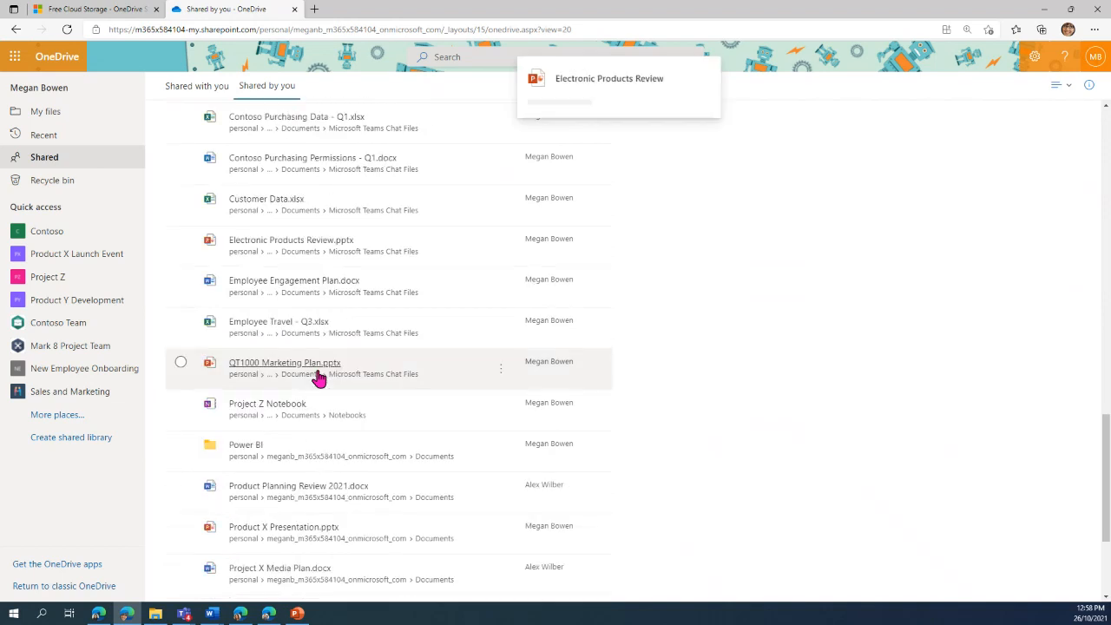
{"action": "scroll", "coordinate": [318, 382], "scroll_direction": "up", "scroll_amount": 15}
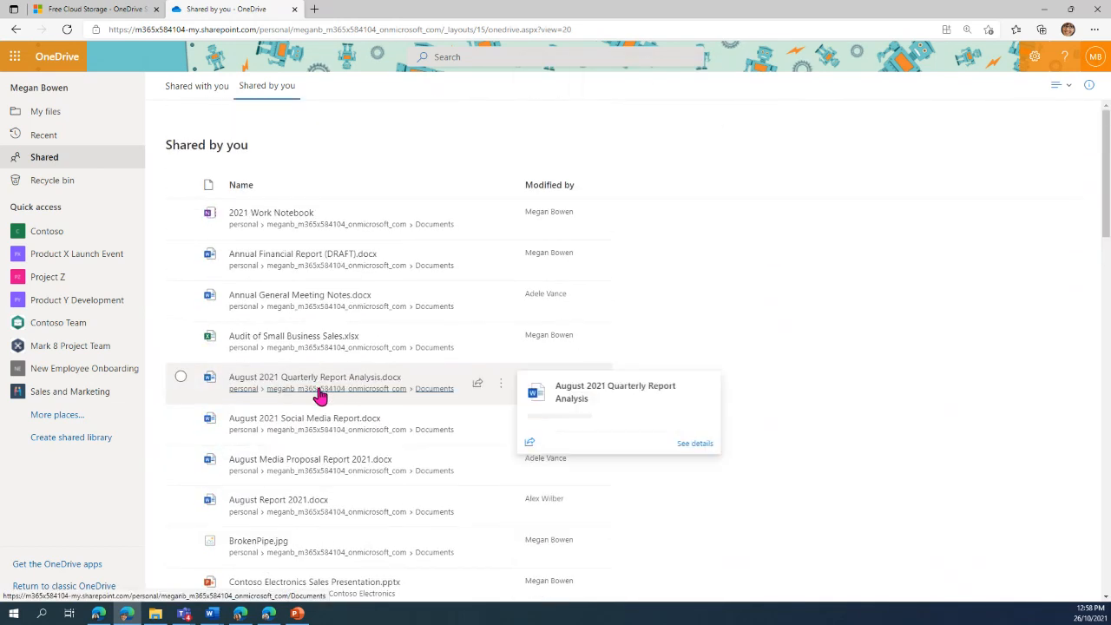
Try to open the further file options for Employee Health Accounts - Q3.xlsx in the Shared by you list, then reload the list.
{"action": "scroll", "coordinate": [286, 371], "scroll_direction": "down", "scroll_amount": 4}
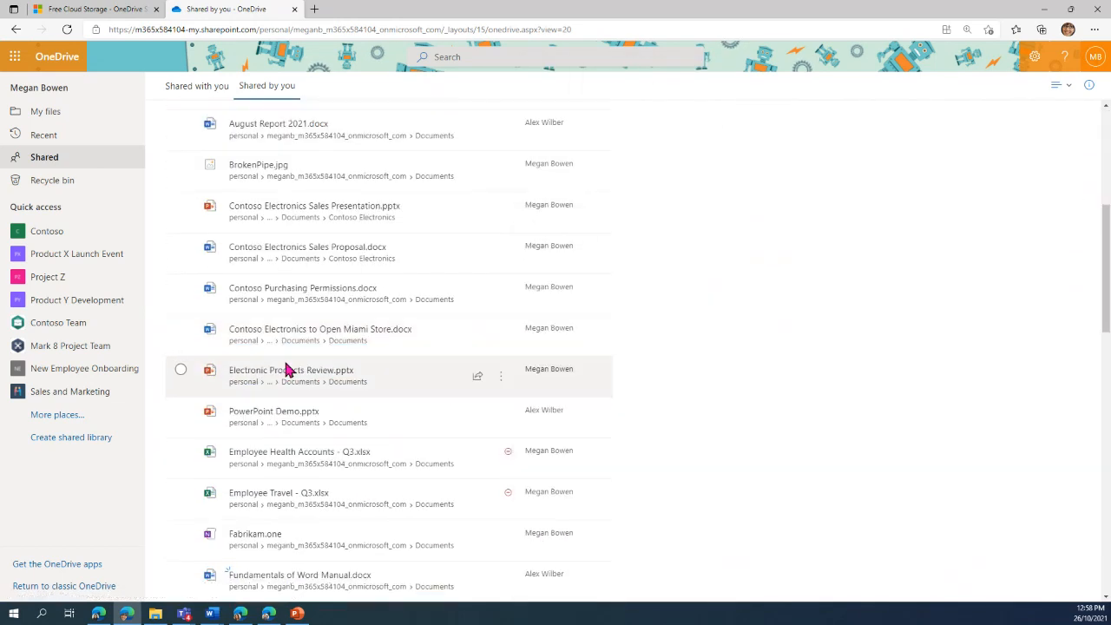
{"action": "scroll", "coordinate": [288, 371], "scroll_direction": "down", "scroll_amount": 15}
{"action": "scroll", "coordinate": [295, 372], "scroll_direction": "up", "scroll_amount": 15}
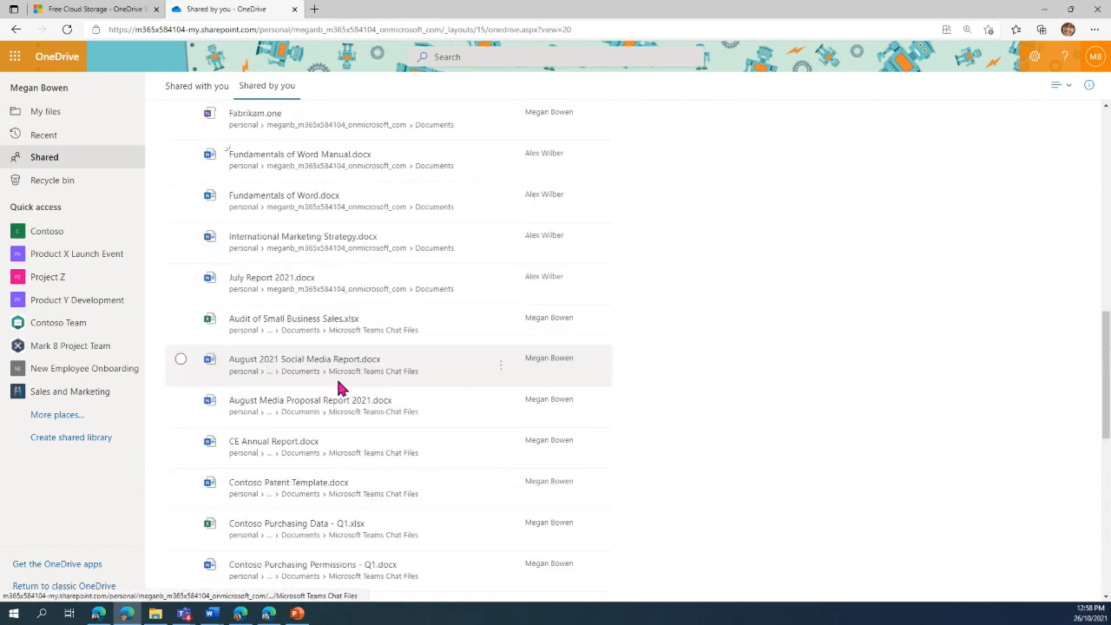
{"action": "scroll", "coordinate": [260, 394], "scroll_direction": "down", "scroll_amount": 2}
{"action": "scroll", "coordinate": [223, 400], "scroll_direction": "down", "scroll_amount": 2}
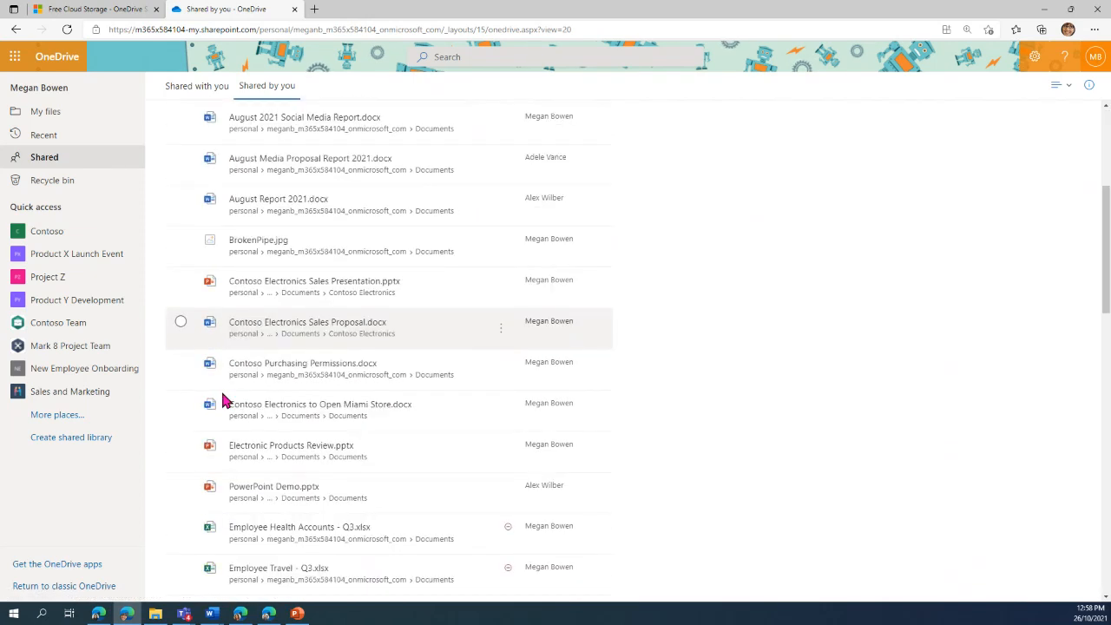
{"action": "scroll", "coordinate": [223, 400], "scroll_direction": "down", "scroll_amount": 1}
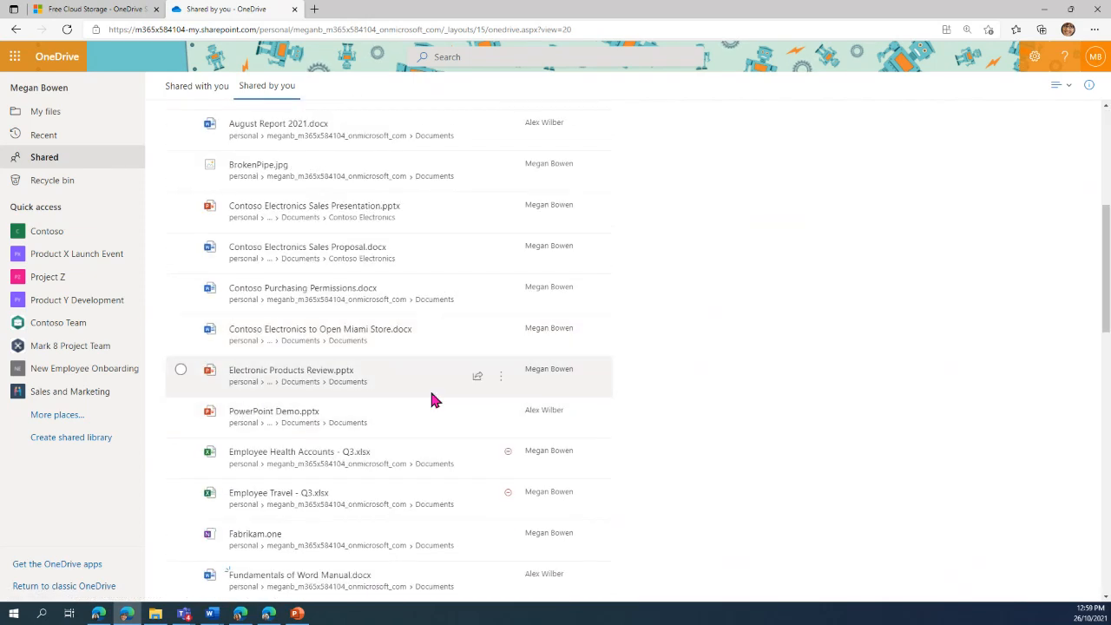
{"action": "left_click", "coordinate": [501, 459]}
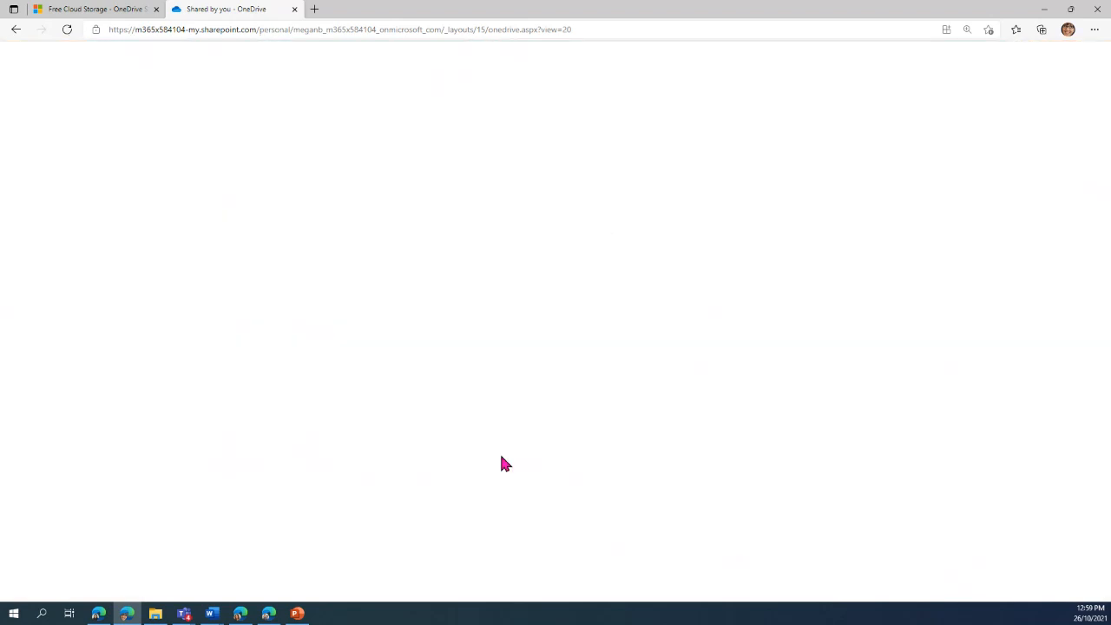
{"action": "left_click", "coordinate": [636, 403]}
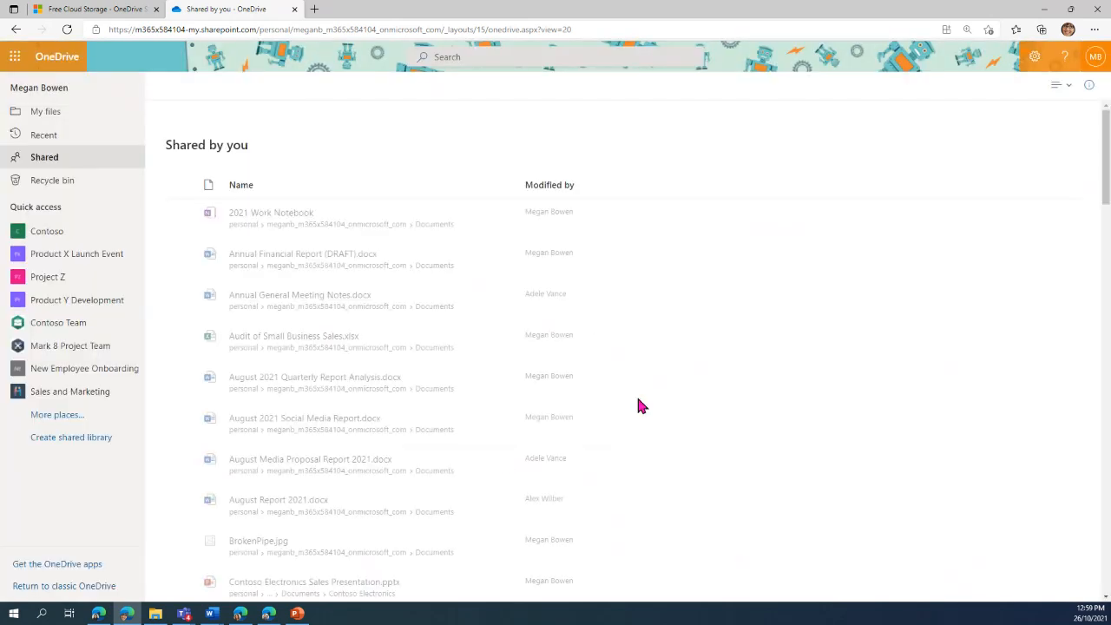
Retry the further file options on Employee Health Accounts - Q3.xlsx and try those of August 2021 Quarterly Report Analysis.docx, reloading the list after each attempt.
{"action": "scroll", "coordinate": [471, 449], "scroll_direction": "down", "scroll_amount": 10}
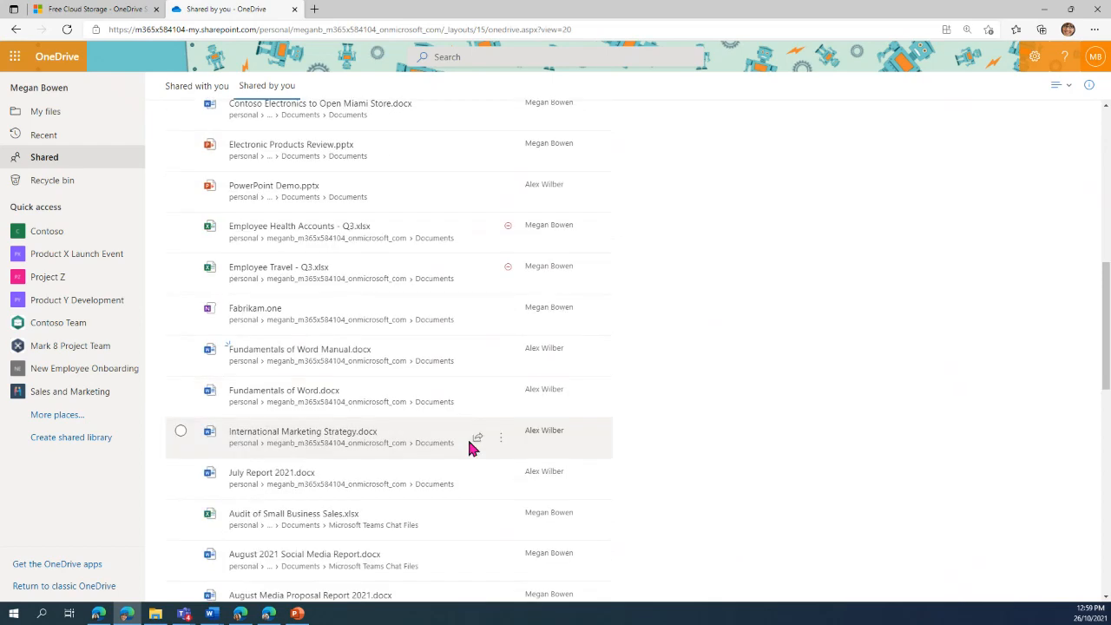
{"action": "scroll", "coordinate": [460, 397], "scroll_direction": "down", "scroll_amount": 8}
{"action": "scroll", "coordinate": [978, 324], "scroll_direction": "up", "scroll_amount": 12}
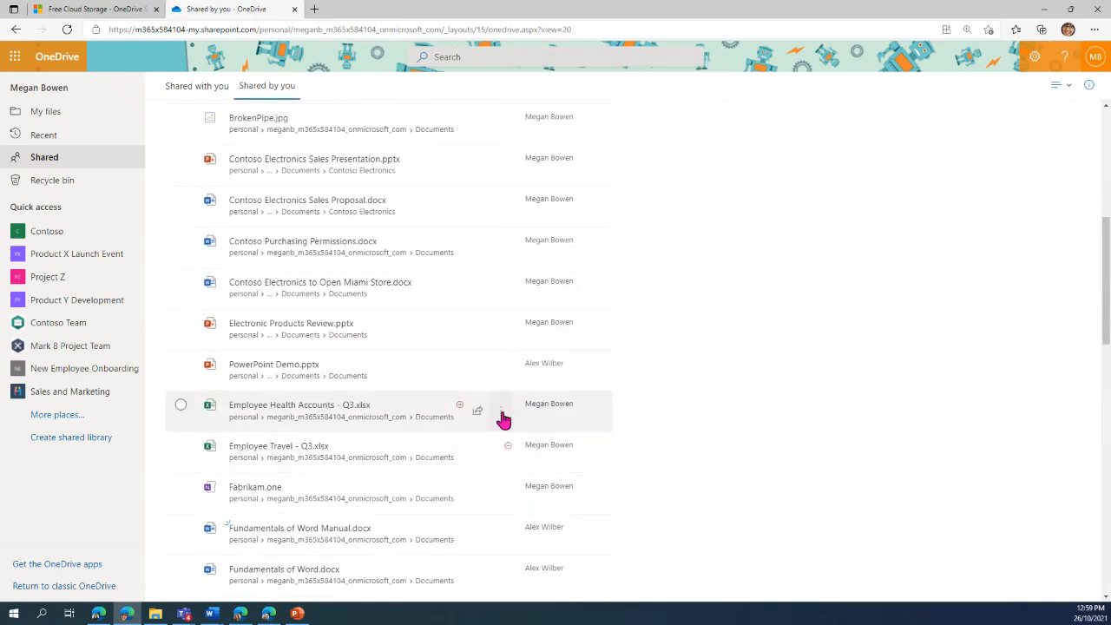
{"action": "left_click", "coordinate": [502, 413]}
{"action": "left_click", "coordinate": [627, 407]}
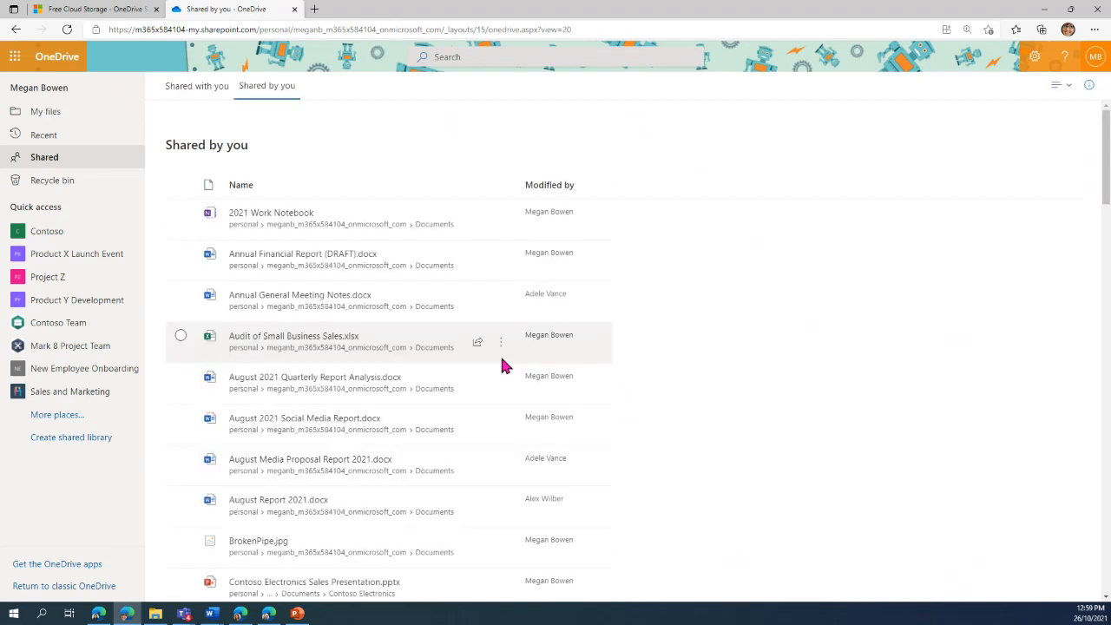
{"action": "left_click", "coordinate": [495, 386]}
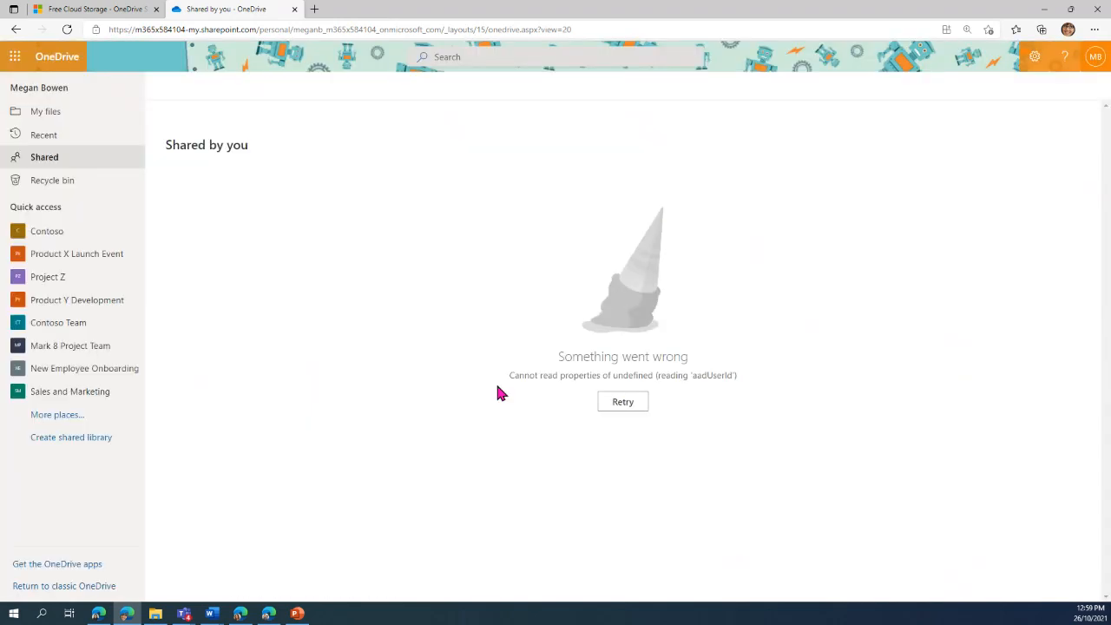
{"action": "left_click", "coordinate": [629, 408]}
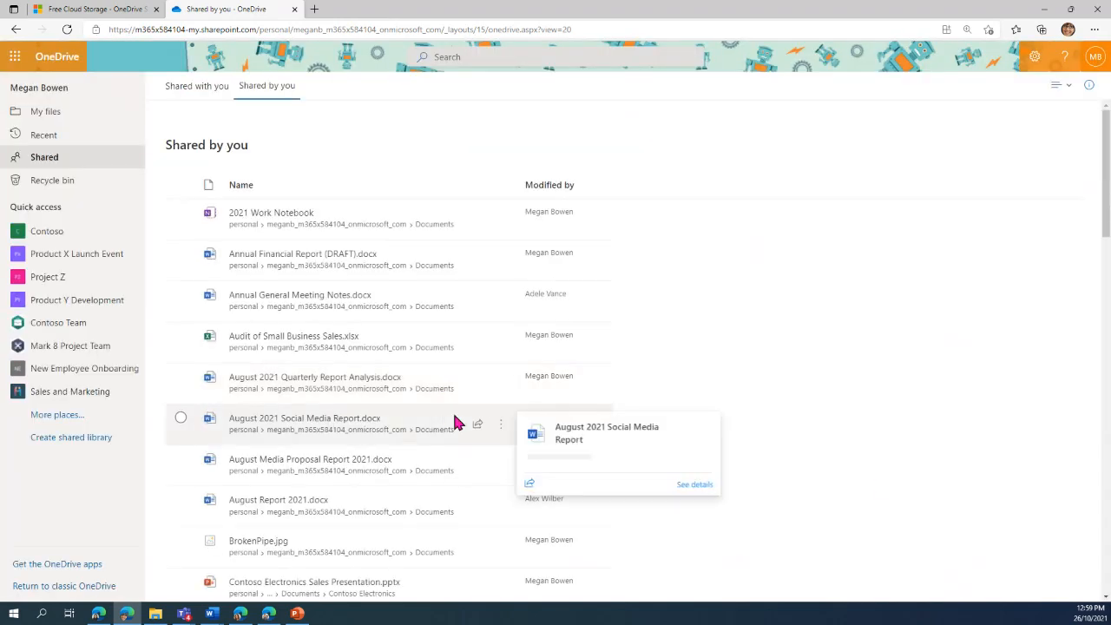